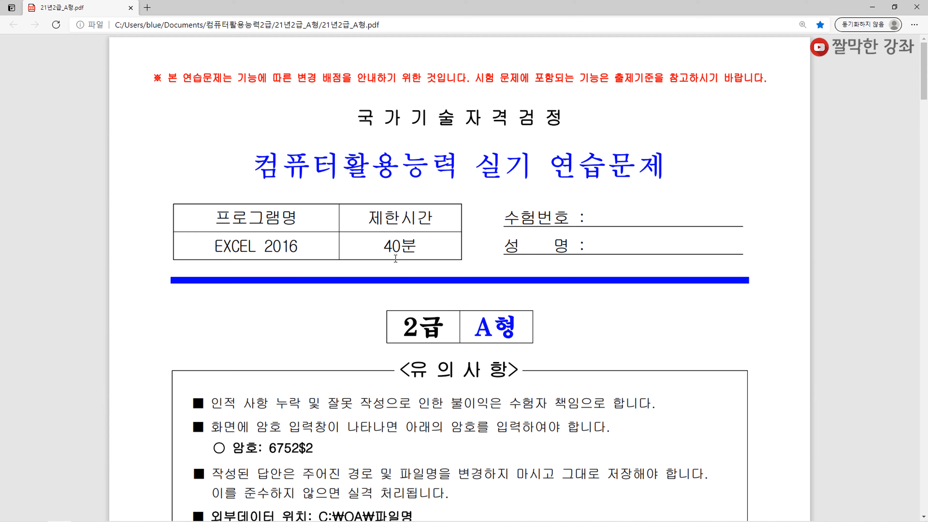
# Step: Look through the practice exam PDF down to the 문제1 기본작업 section
pyautogui.scroll(-20, 395, 258)
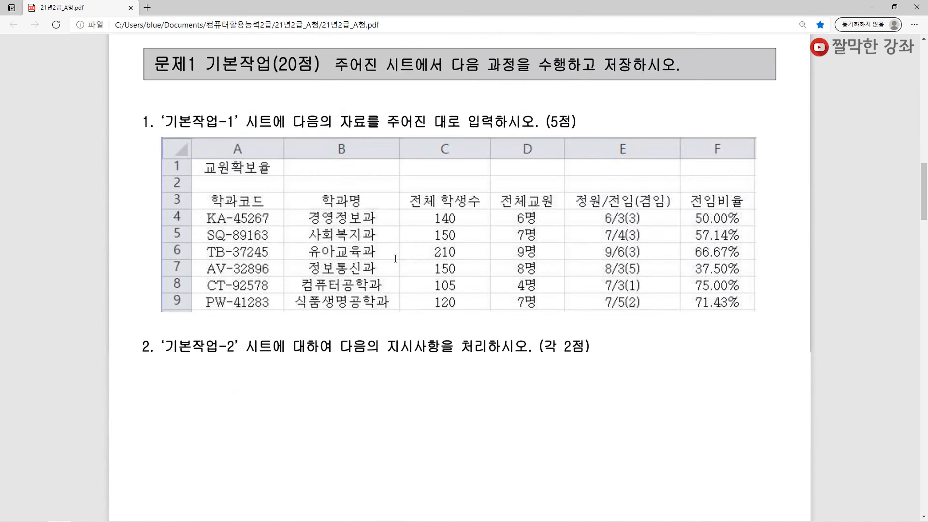
pyautogui.scroll(3, 395, 258)
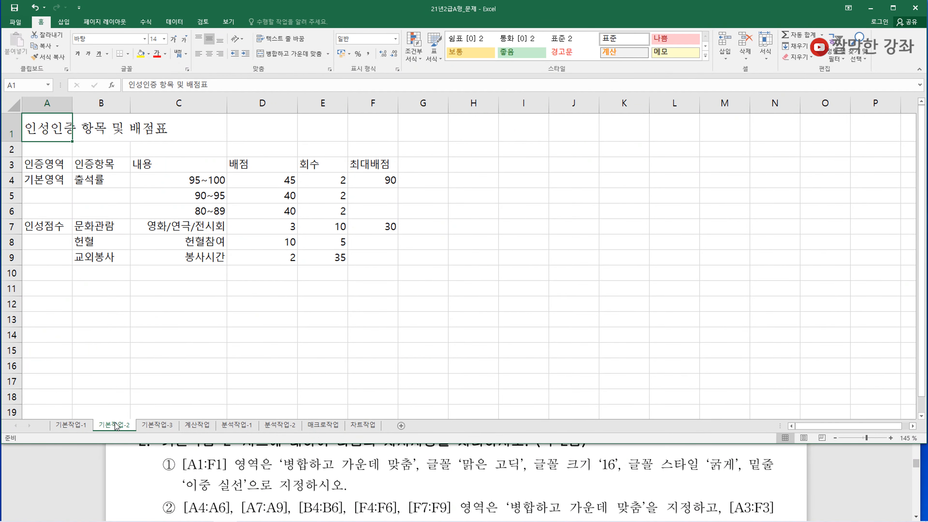
# Step: Merge and center the title range A1:F1 on the 기본작업-2 sheet and set its font to 맑은 고딕
pyautogui.moveTo(52, 132); pyautogui.dragTo(363, 135)
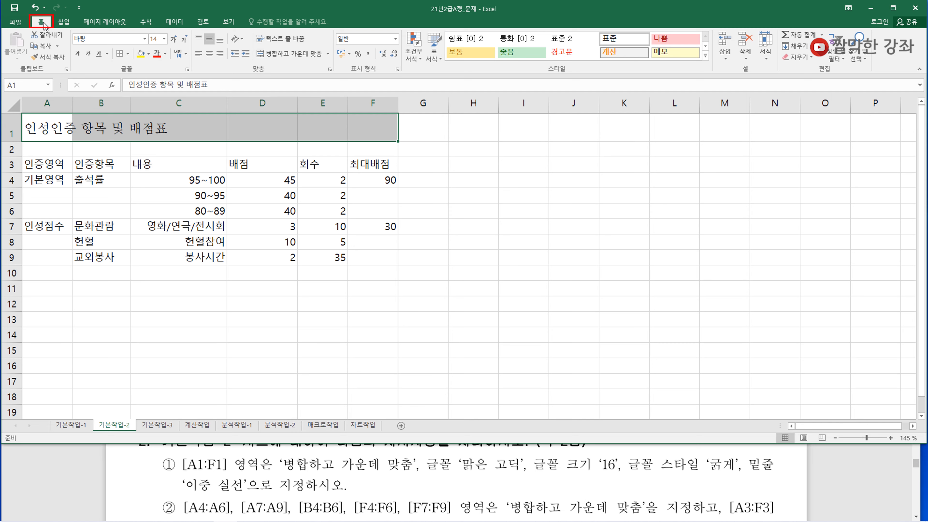
pyautogui.click(296, 55)
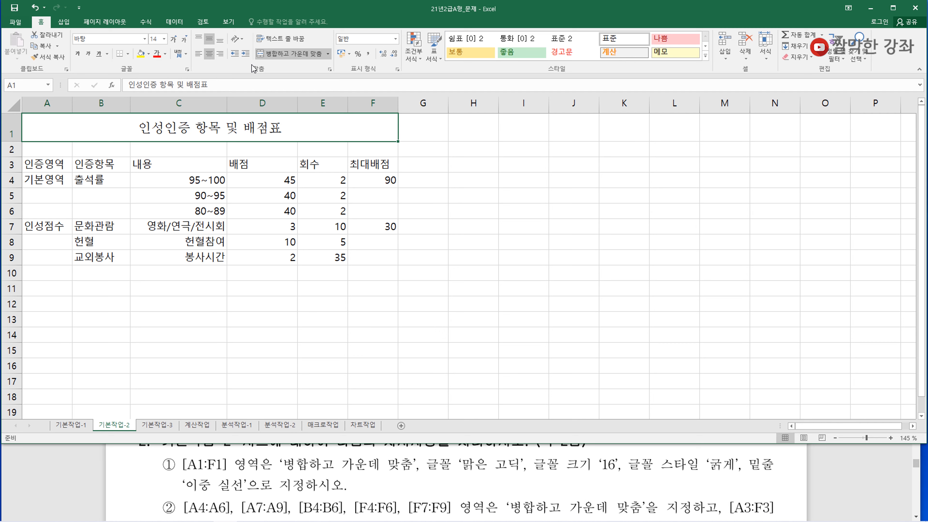
pyautogui.click(146, 40)
pyautogui.click(120, 63)
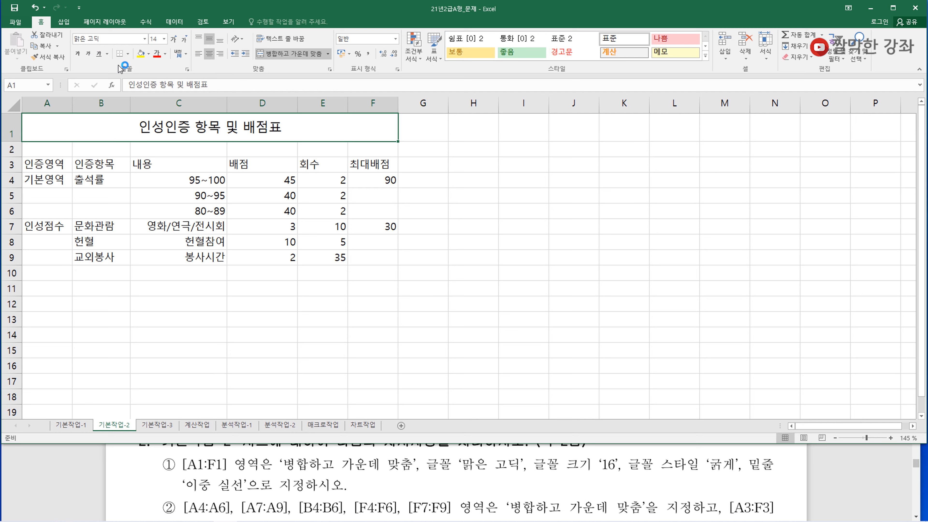
# Step: Format the merged title in row 1 with font size 16, bold and a double underline
pyautogui.click(164, 38)
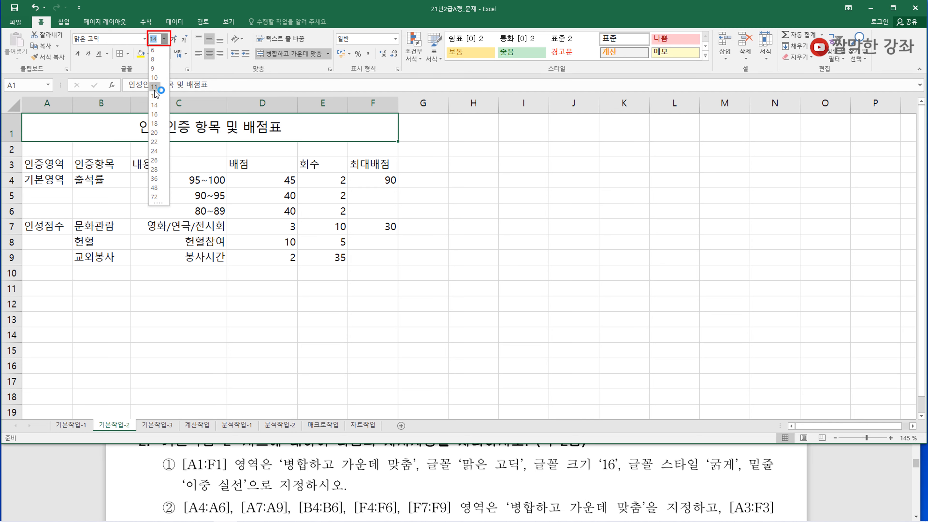
pyautogui.click(154, 114)
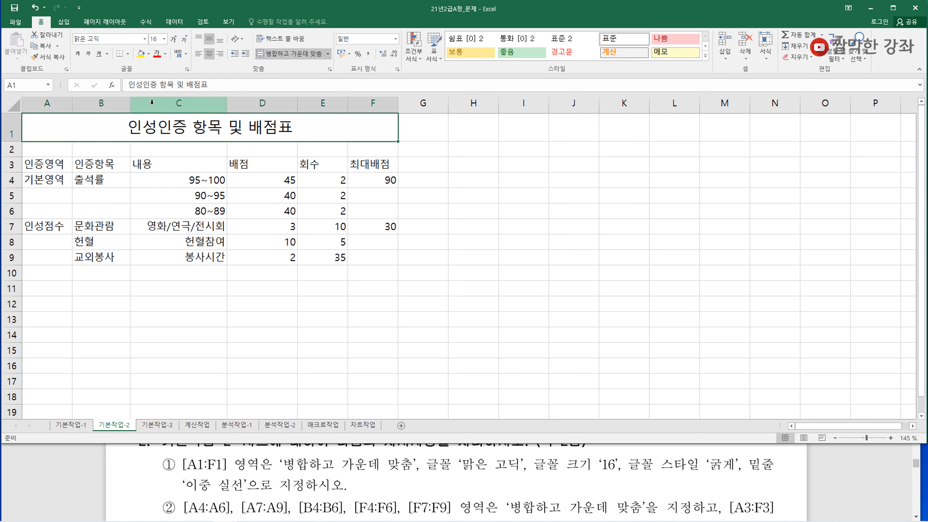
pyautogui.click(78, 55)
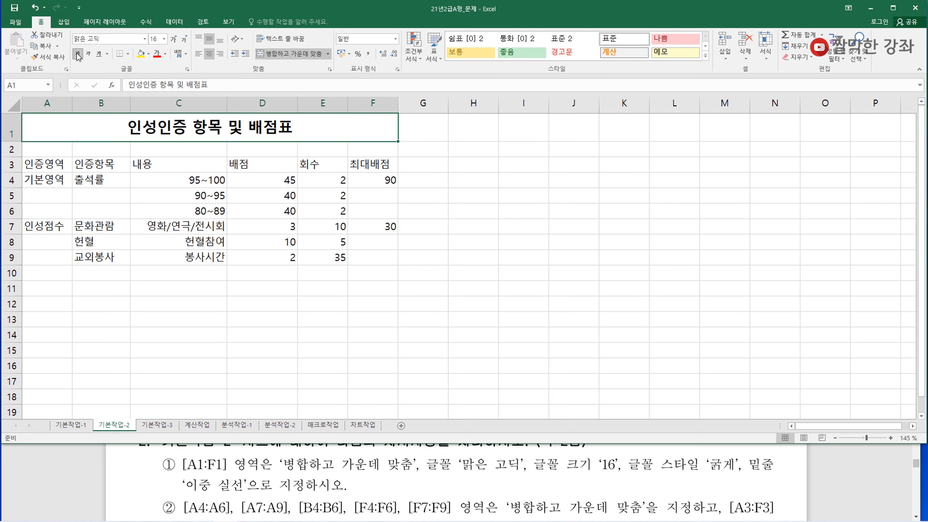
pyautogui.click(108, 56)
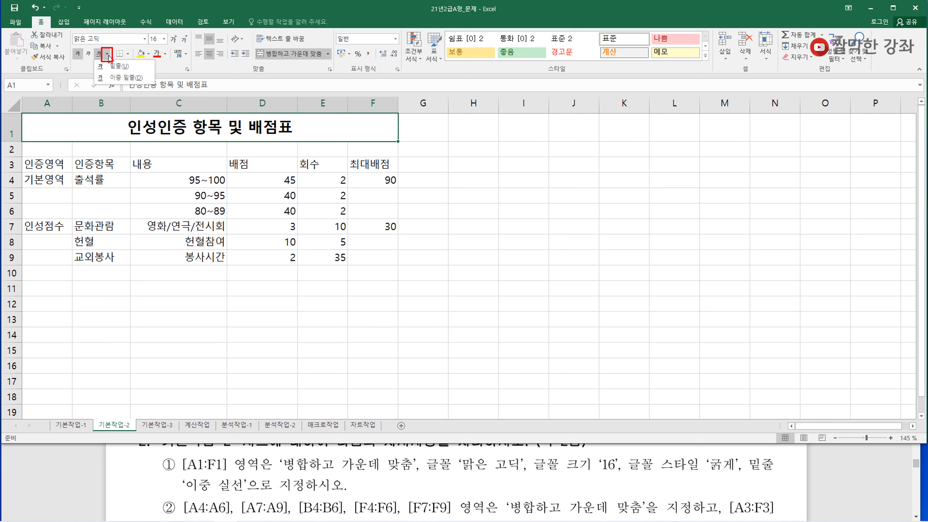
pyautogui.click(116, 81)
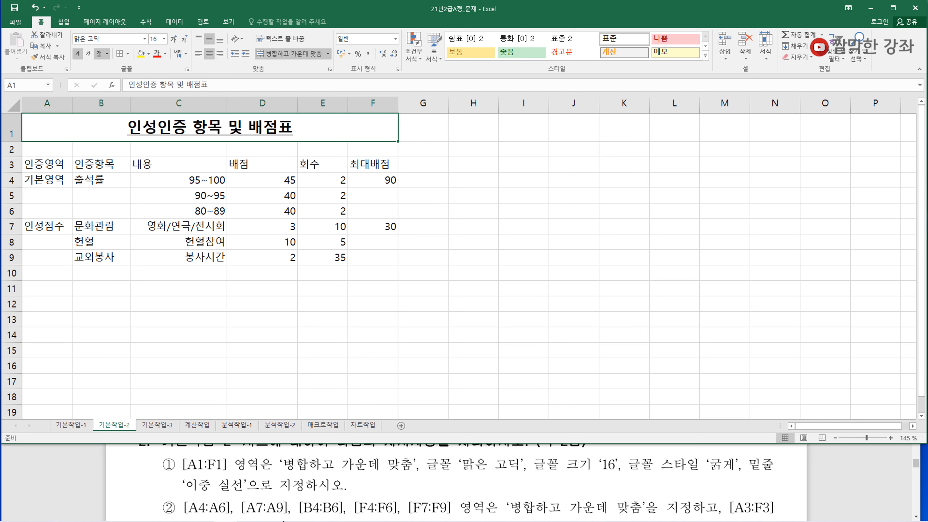
# Step: Merge and center each of the ranges A4:A6, A7:A9, B4:B6, F4:F6 and F7:F9
pyautogui.click(262, 482)
pyautogui.scroll(-3, 262, 482)
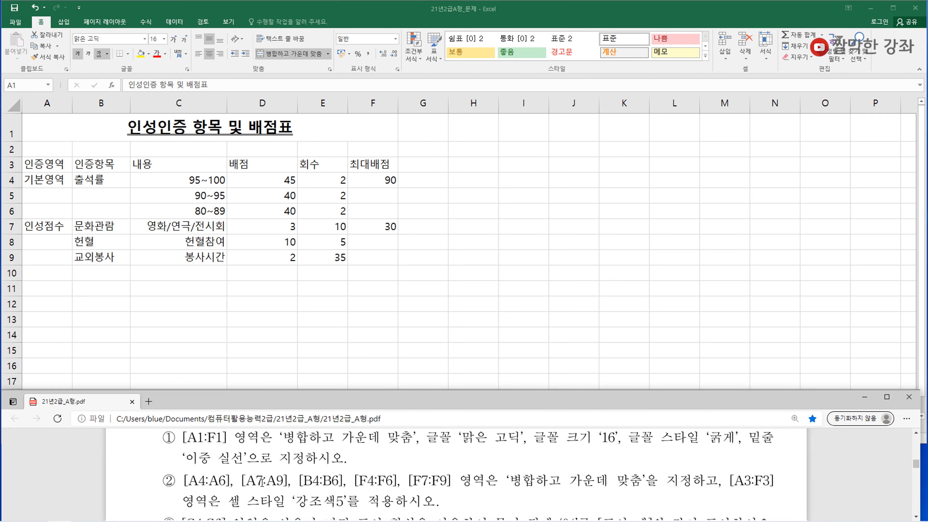
pyautogui.click(51, 164)
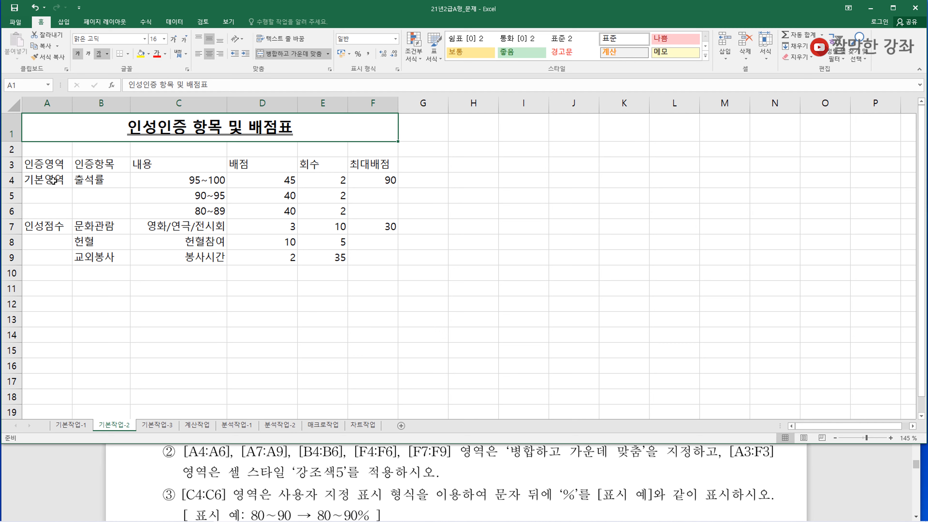
pyautogui.moveTo(53, 181); pyautogui.dragTo(52, 211)
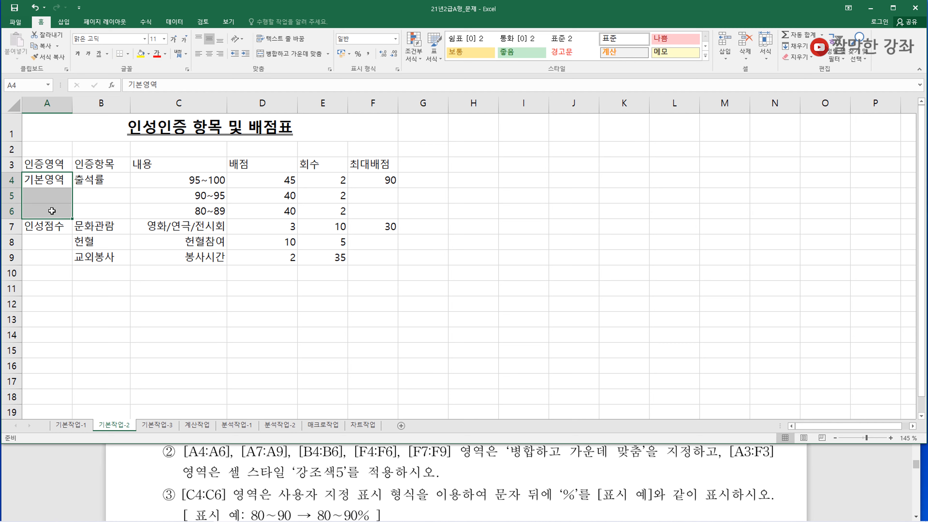
pyautogui.keyDown('ctrl'); pyautogui.click(46, 227); pyautogui.keyUp('ctrl')
pyautogui.moveTo(47, 228); pyautogui.dragTo(45, 260)
pyautogui.moveTo(106, 180); pyautogui.dragTo(101, 207)
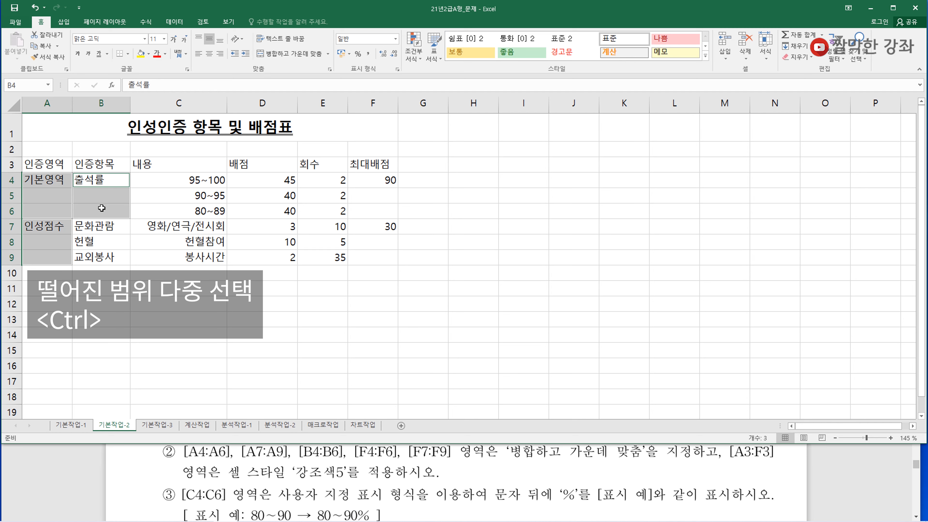
pyautogui.moveTo(376, 183); pyautogui.dragTo(377, 257)
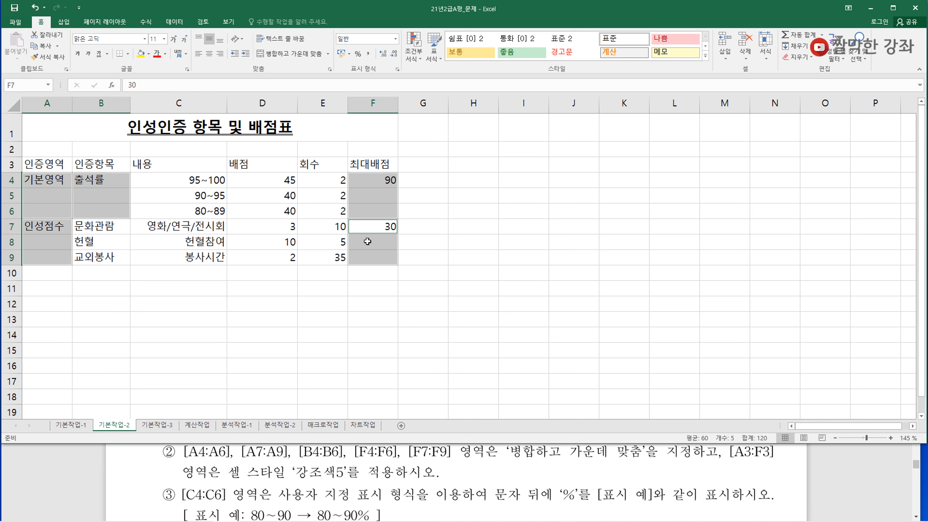
pyautogui.click(292, 55)
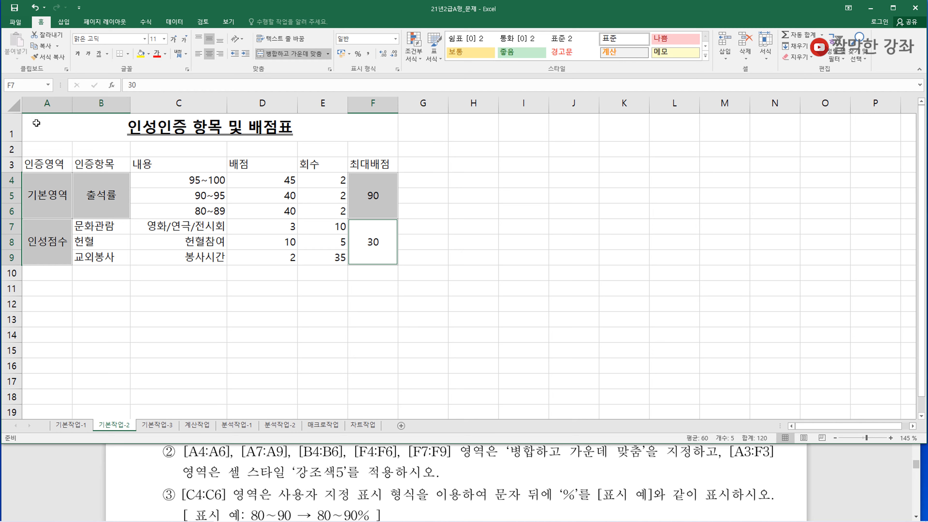
# Step: Apply the 강조색5 cell style to the header row A3:F3
pyautogui.moveTo(43, 164); pyautogui.dragTo(369, 166)
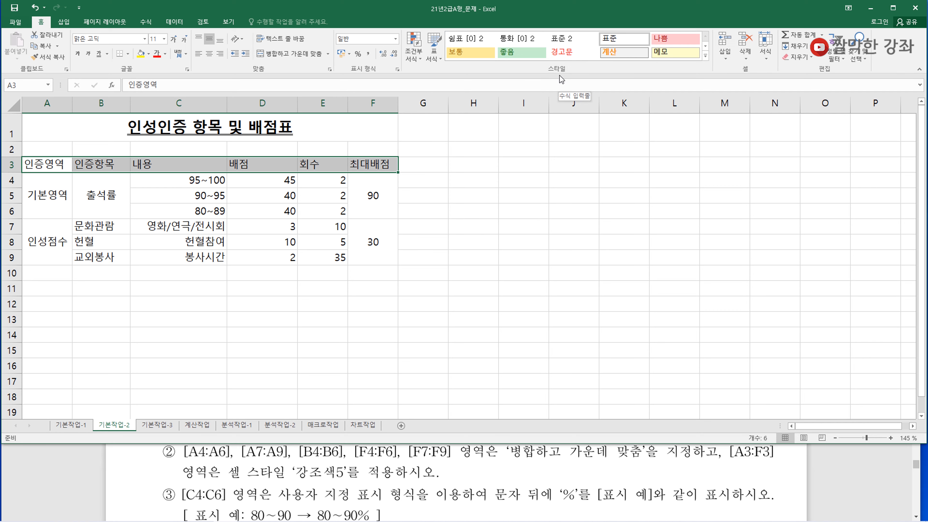
pyautogui.click(706, 56)
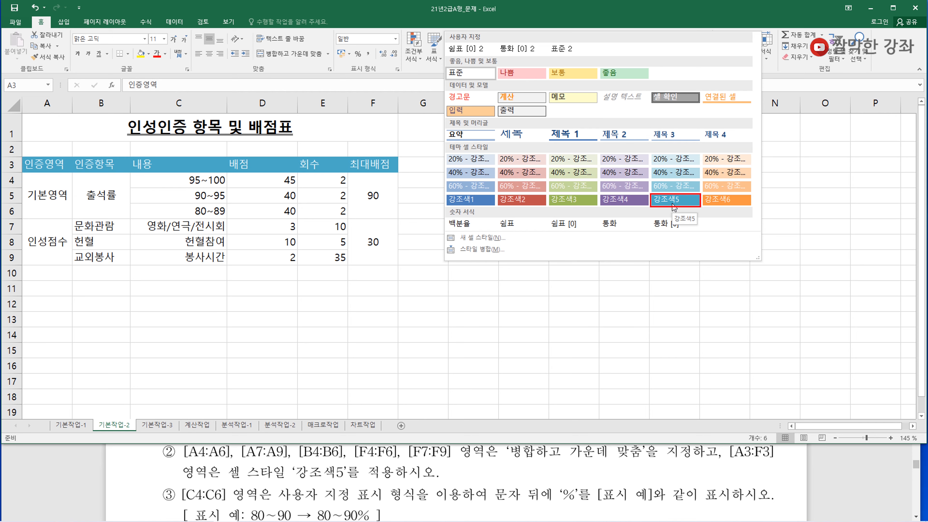
pyautogui.click(674, 200)
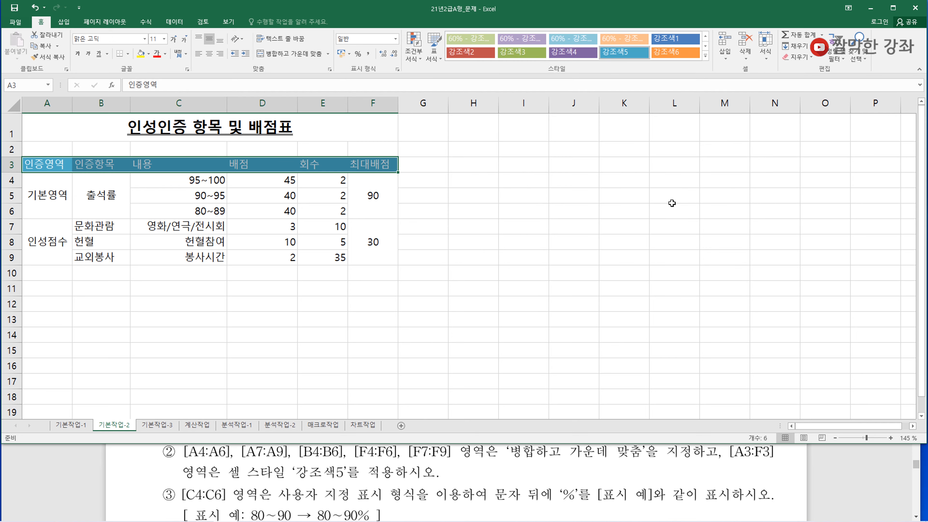
# Step: Give cells C4:C6 the custom number format @"%" so a percent sign follows the text
pyautogui.click(174, 192)
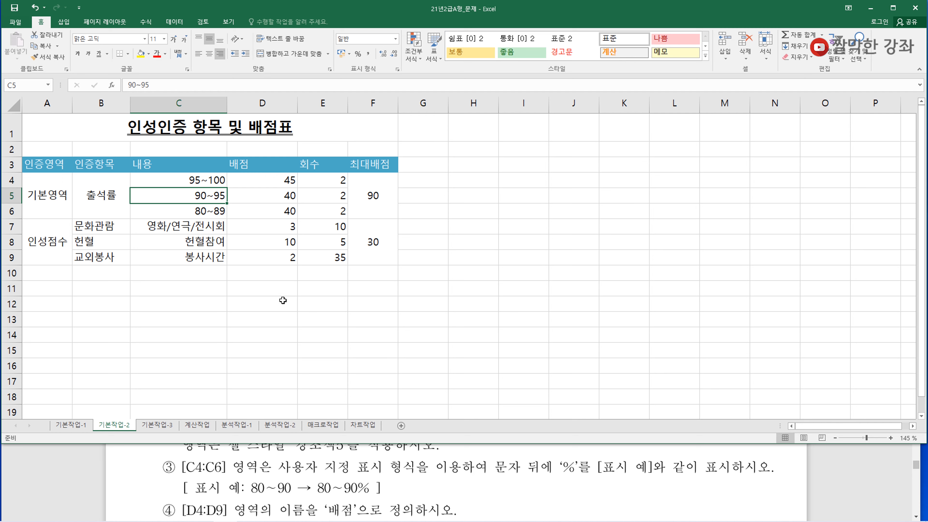
pyautogui.moveTo(204, 180); pyautogui.dragTo(197, 205)
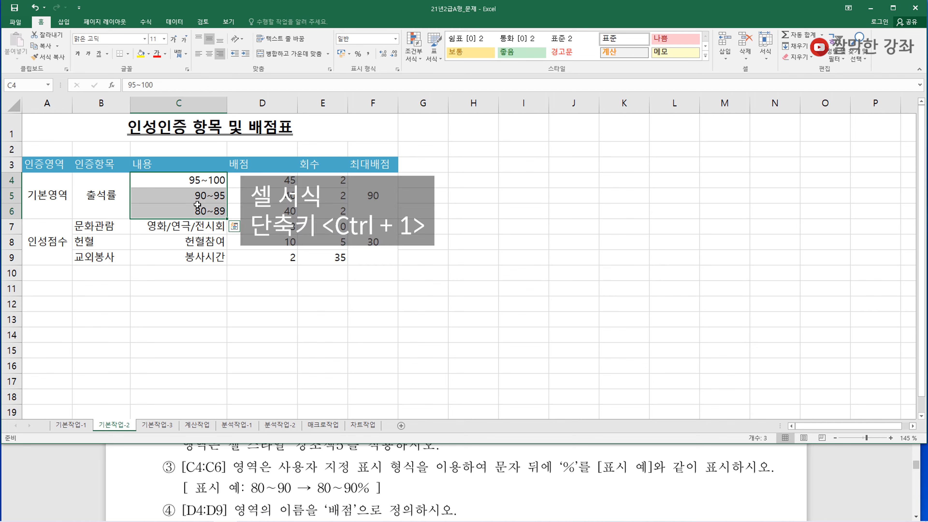
pyautogui.hotkey('ctrl', '1')
pyautogui.moveTo(306, 111); pyautogui.dragTo(374, 118)
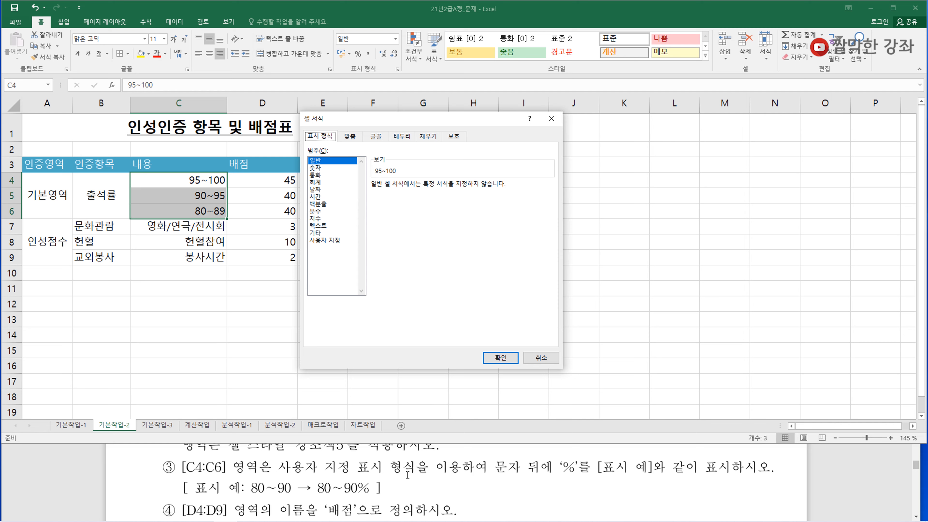
pyautogui.click(326, 241)
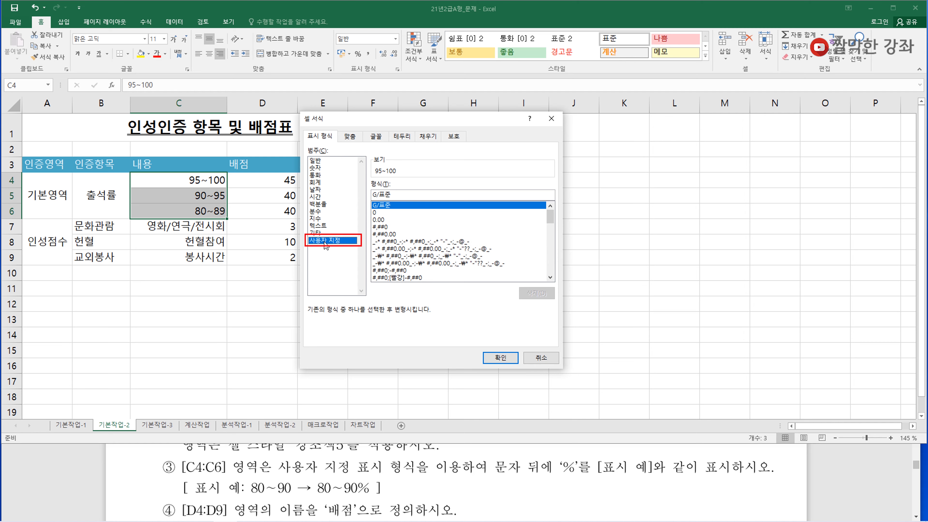
pyautogui.click(395, 194)
pyautogui.press('BackSpace')
pyautogui.press('BackSpace')
pyautogui.press('BackSpace')
pyautogui.press('BackSpace')
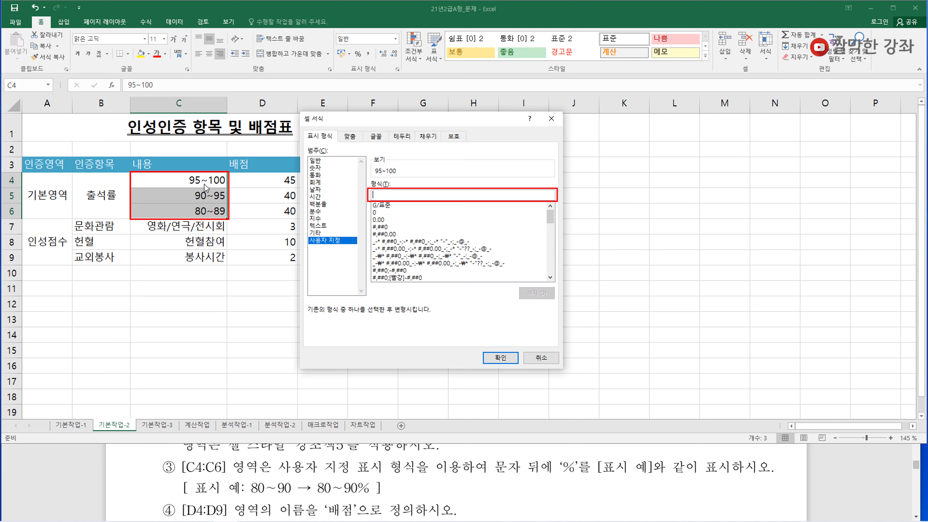
pyautogui.write('@')
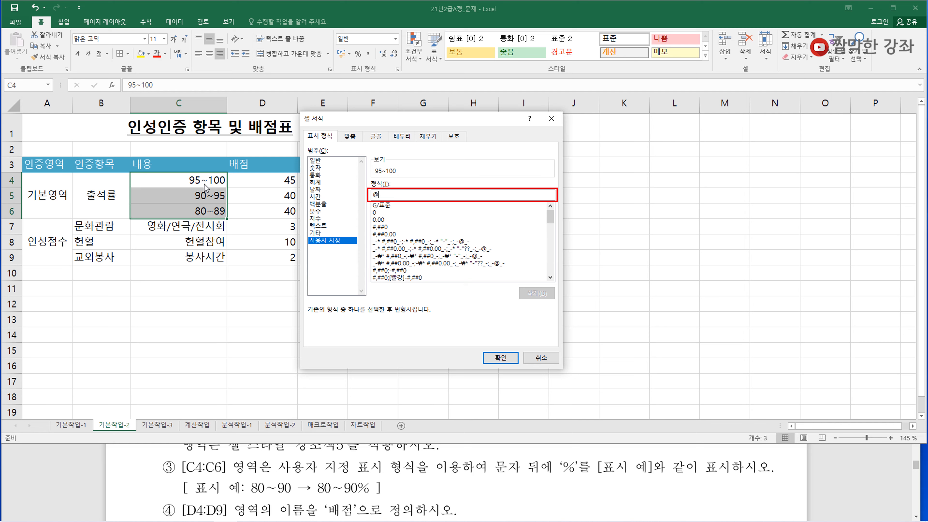
pyautogui.write('"%"')
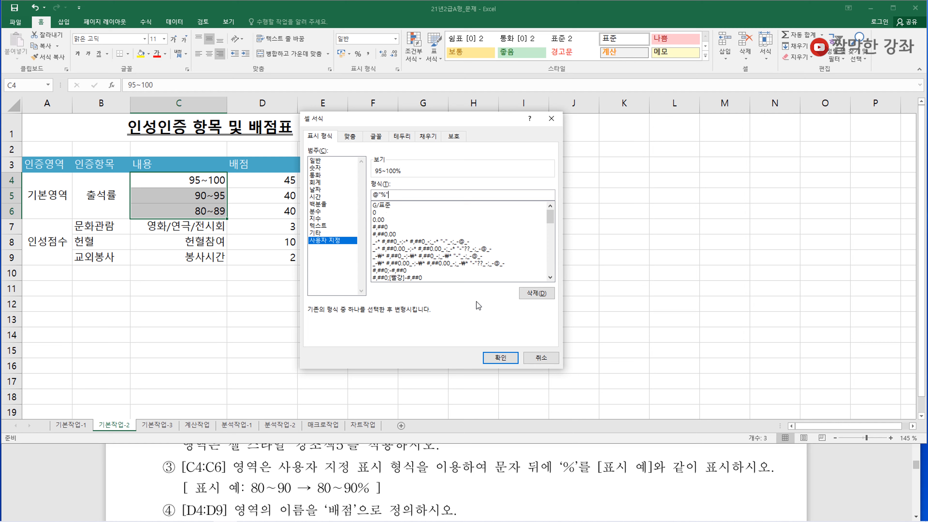
pyautogui.click(502, 357)
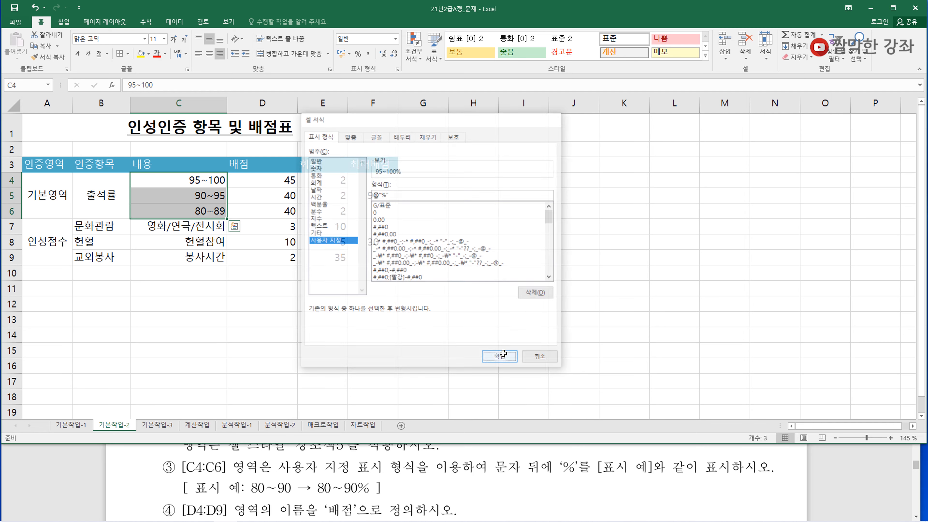
pyautogui.click(211, 211)
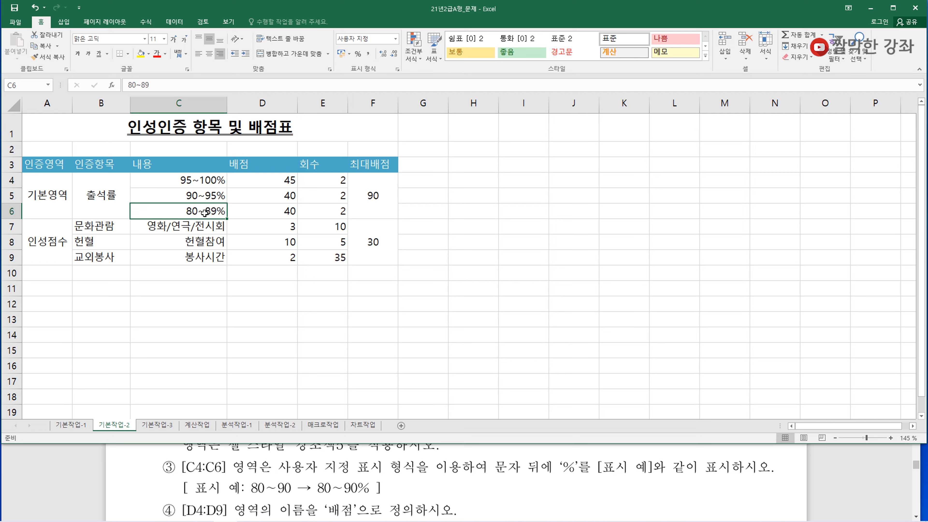
# Step: Check the next instruction in the PDF and define the name 배점 for the range D4:D9
pyautogui.click(441, 496)
pyautogui.scroll(-2, 442, 496)
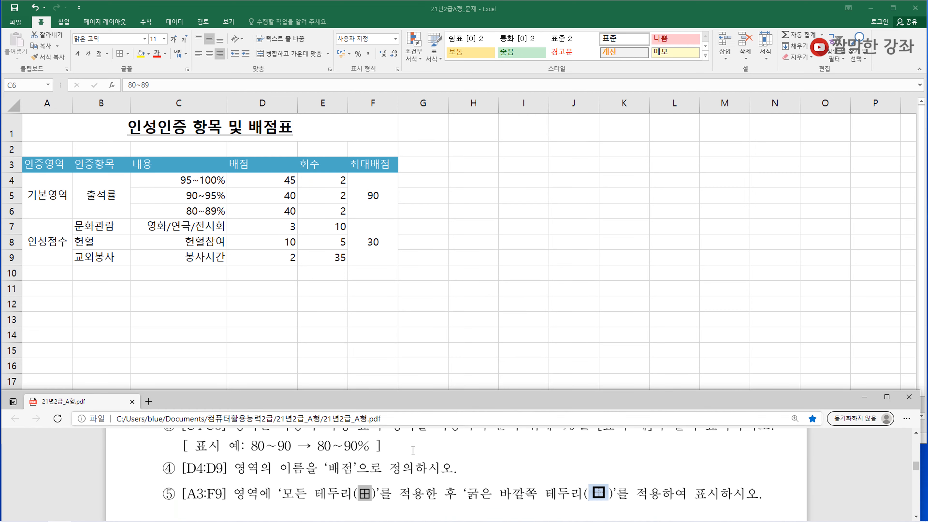
pyautogui.click(379, 323)
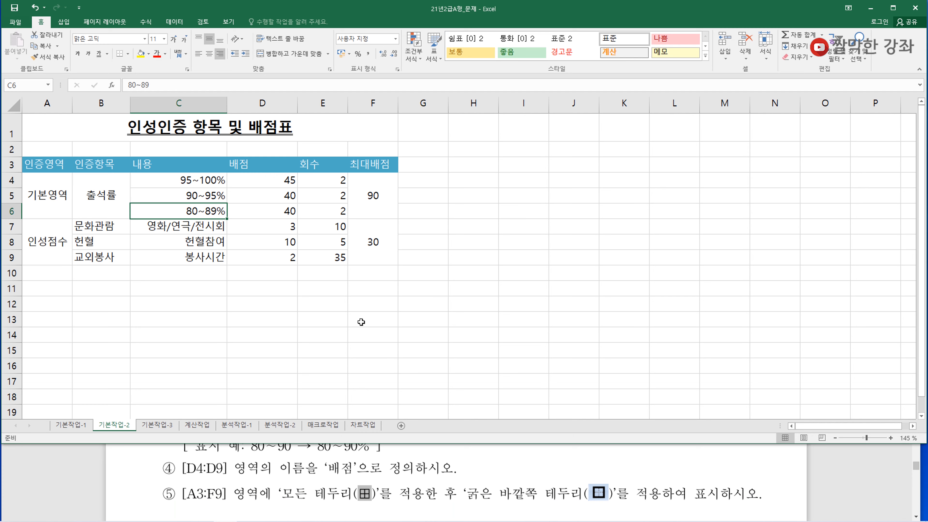
pyautogui.moveTo(259, 181); pyautogui.dragTo(279, 261)
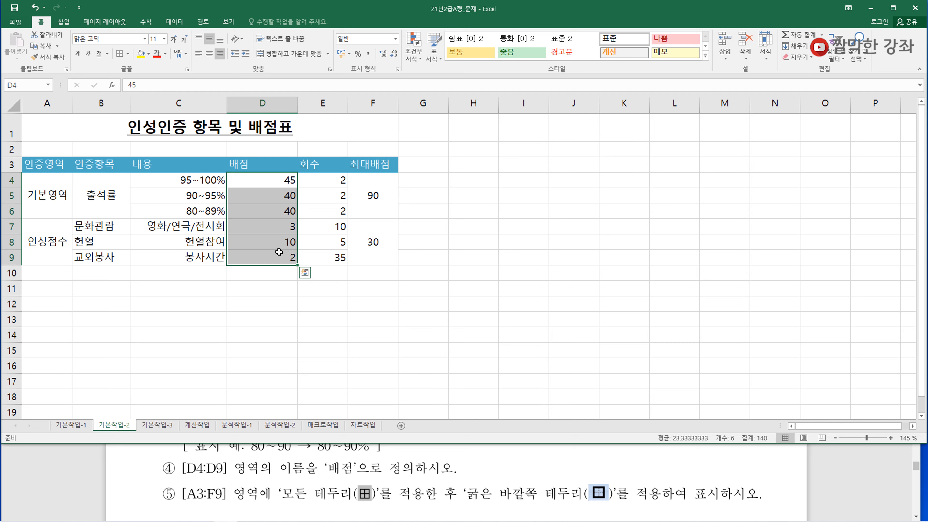
pyautogui.click(29, 86)
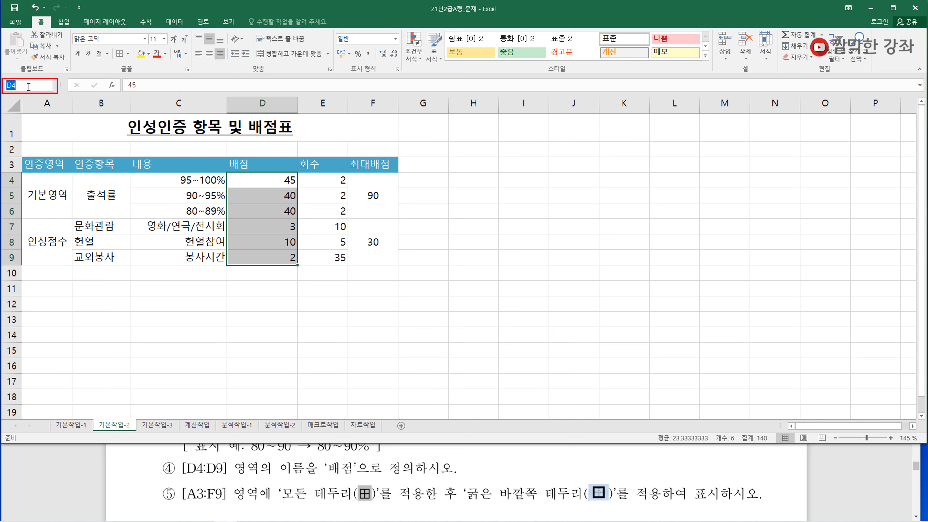
pyautogui.write('배점')
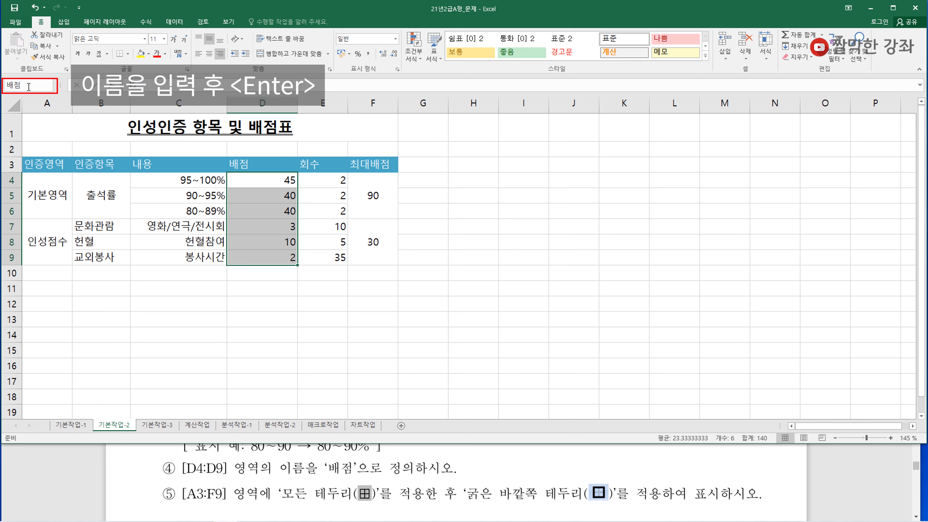
pyautogui.press('Return')
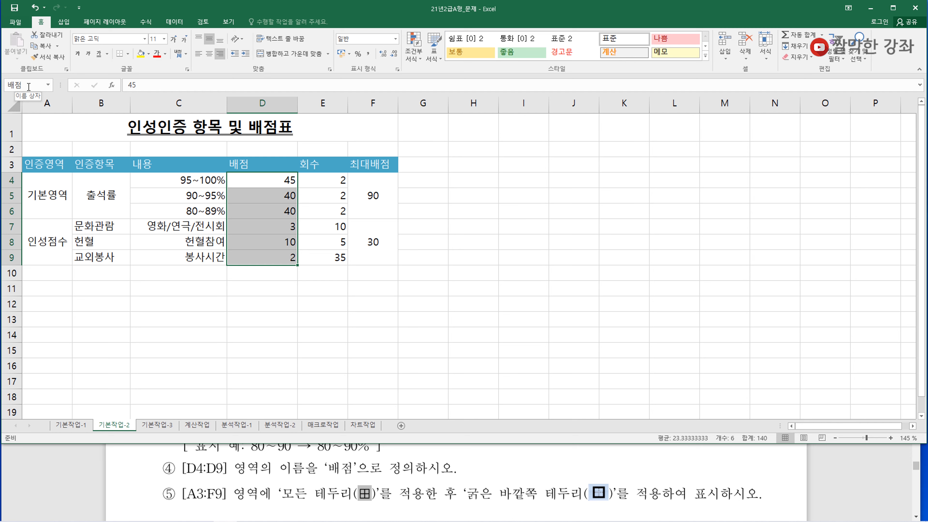
# Step: Edit the defined name 배점 in the Name Manager, clearing its reference and reselecting D4:D9 on the 기본작업-2 sheet
pyautogui.click(145, 23)
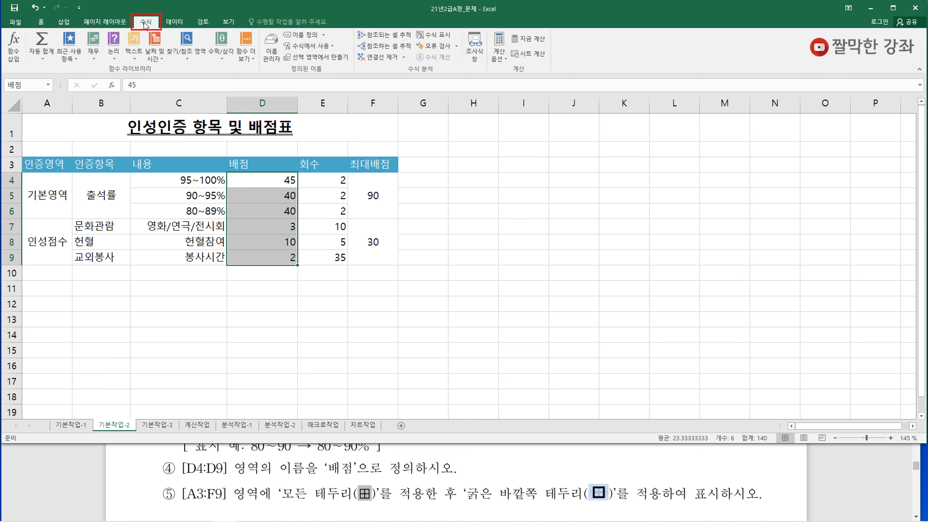
pyautogui.click(271, 55)
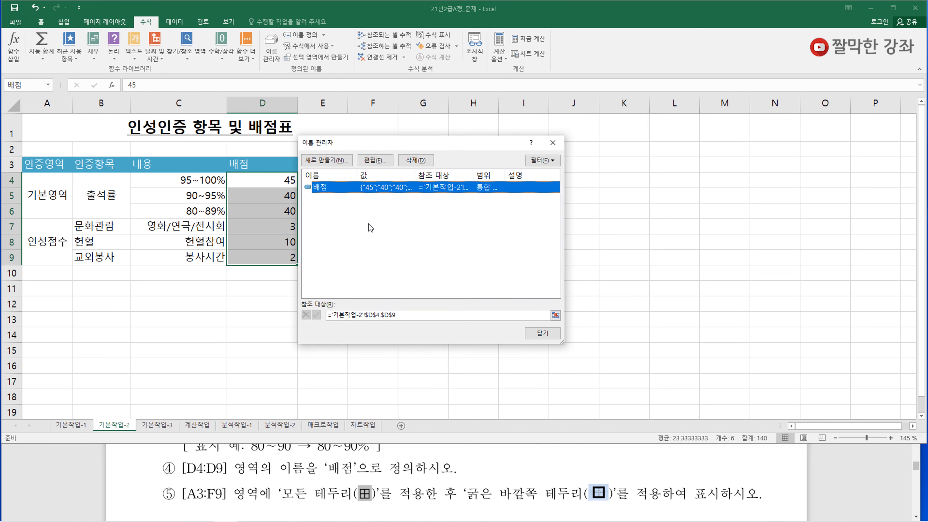
pyautogui.click(375, 160)
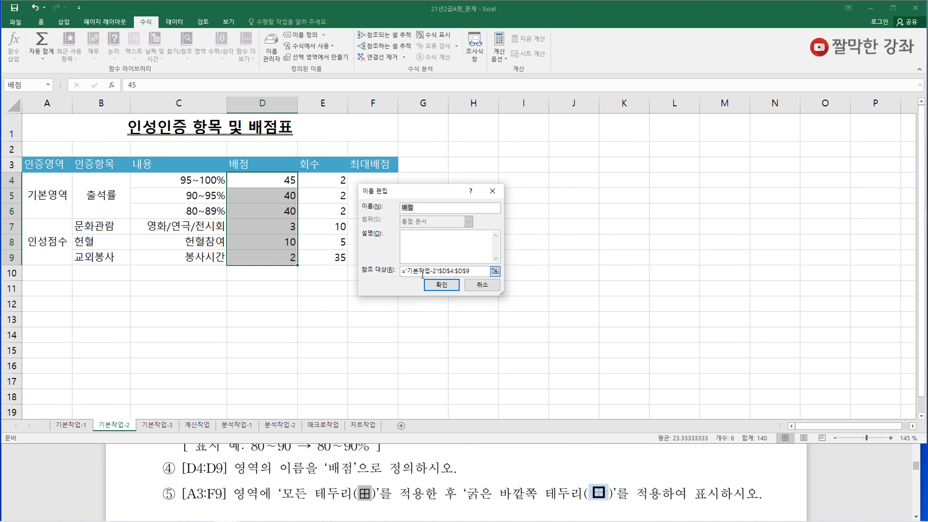
pyautogui.moveTo(477, 273); pyautogui.dragTo(397, 262)
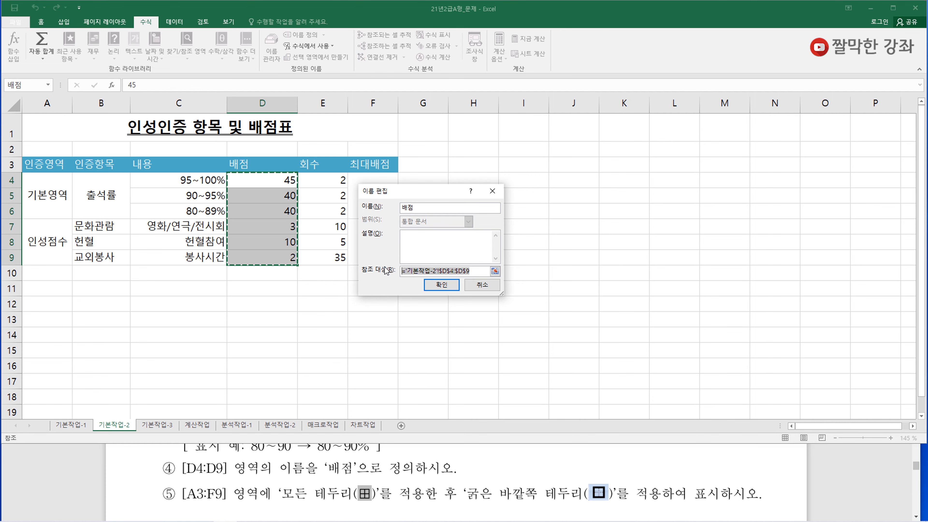
pyautogui.press('Delete')
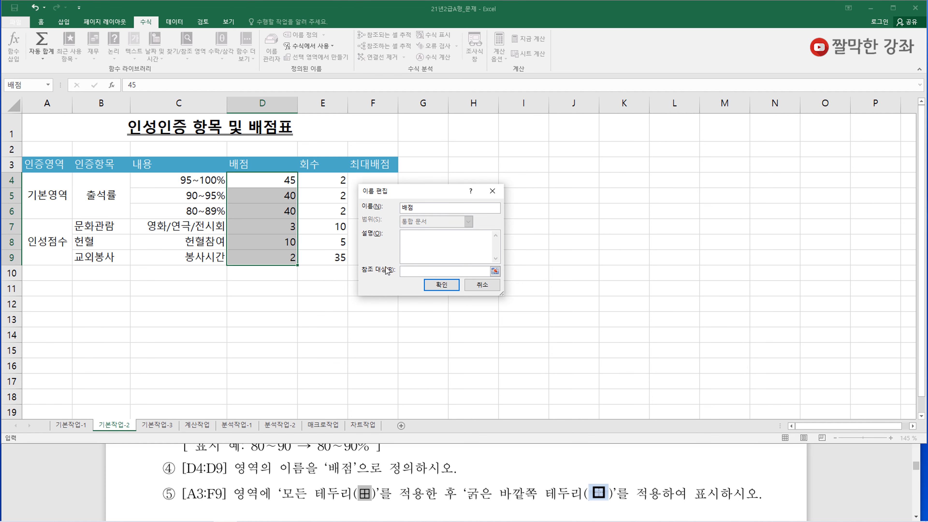
pyautogui.moveTo(272, 181); pyautogui.dragTo(278, 257)
pyautogui.click(442, 285)
pyautogui.click(543, 333)
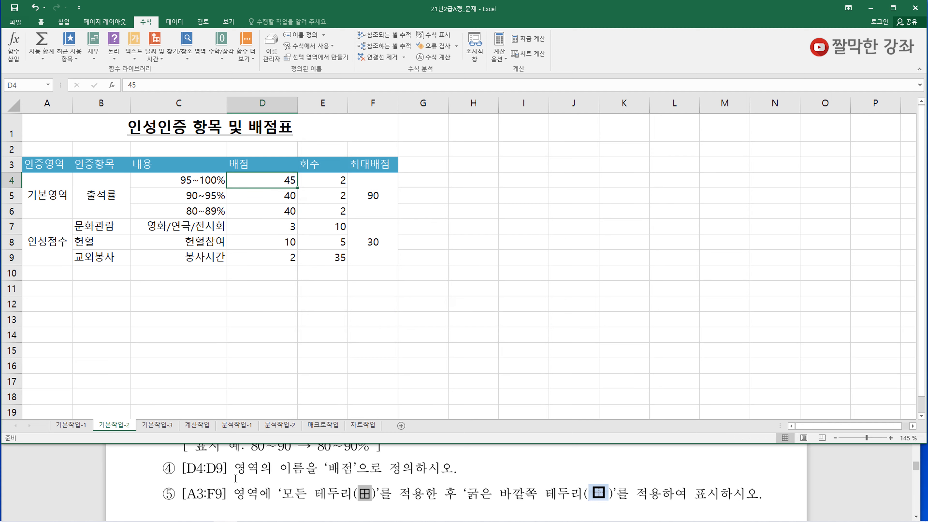
# Step: Apply all borders to the range A3:F9, followed by a thick outside border
pyautogui.moveTo(41, 165); pyautogui.dragTo(385, 253)
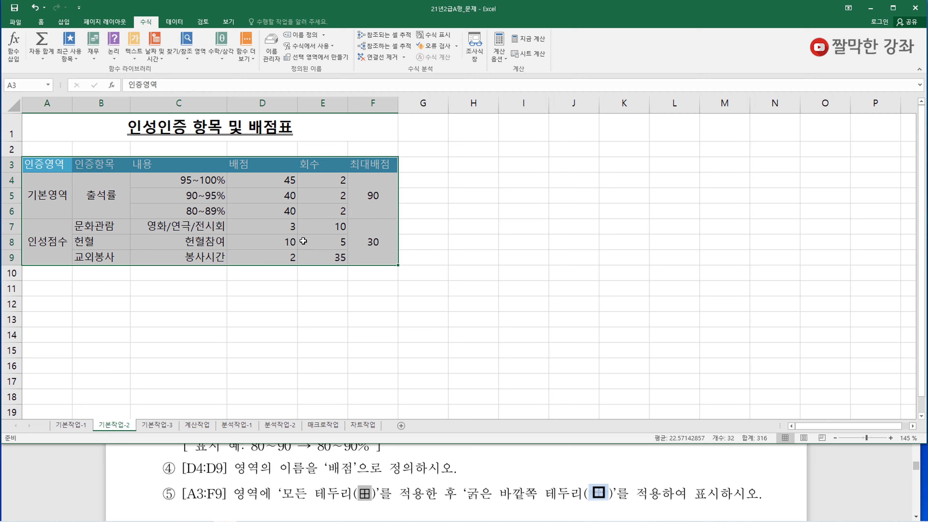
pyautogui.click(41, 22)
pyautogui.click(128, 55)
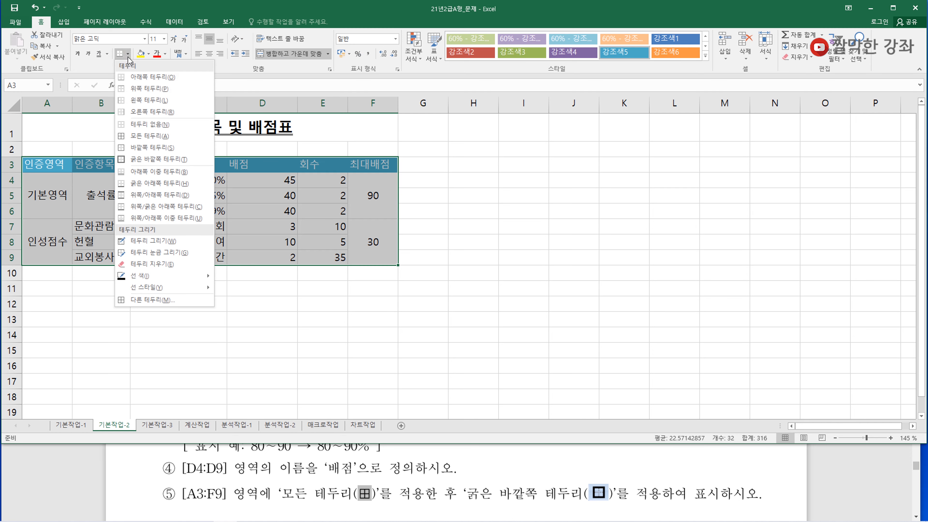
pyautogui.click(152, 141)
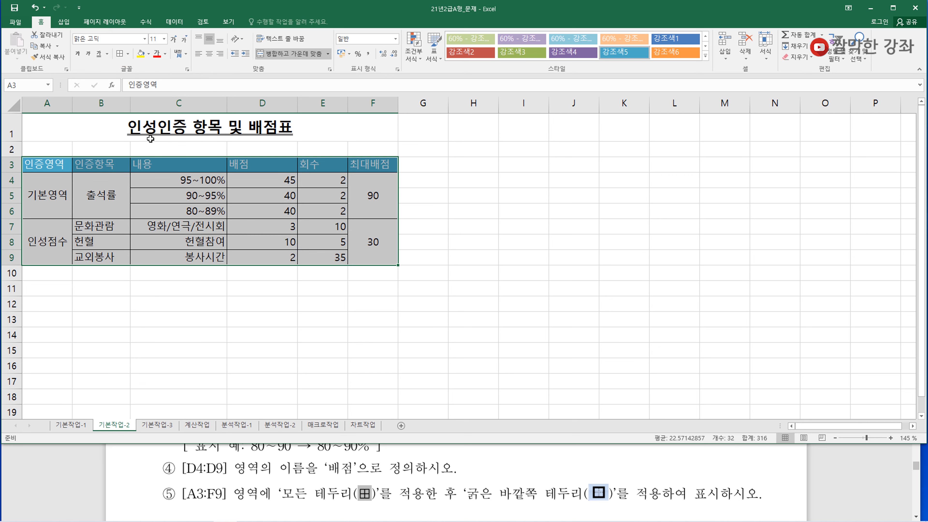
pyautogui.click(128, 53)
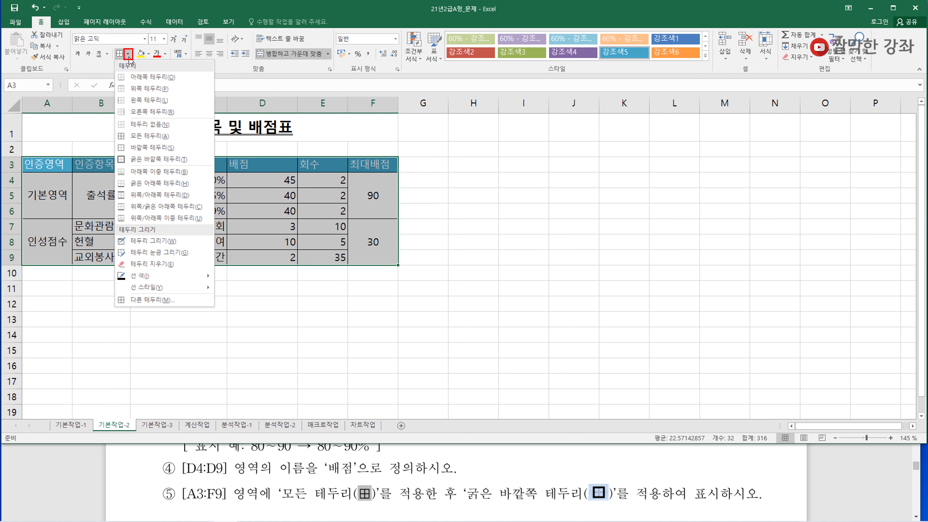
pyautogui.click(154, 164)
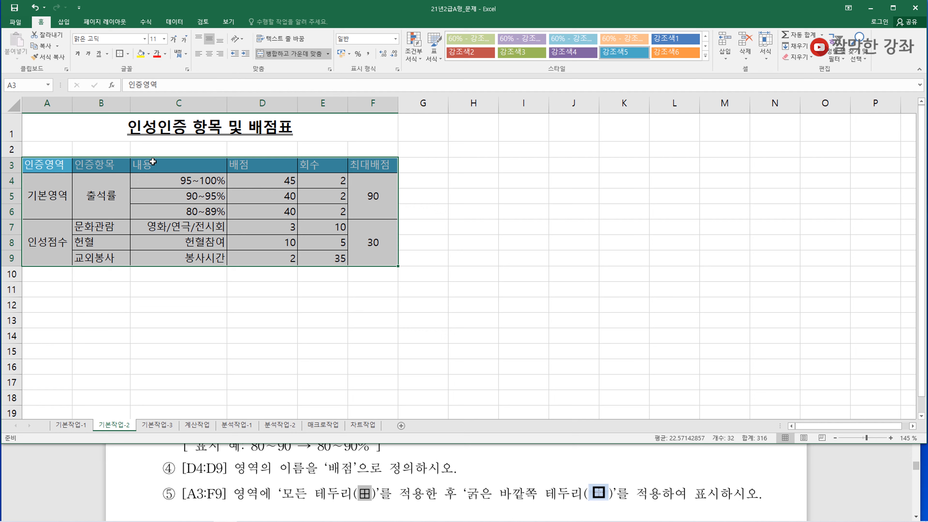
pyautogui.click(424, 245)
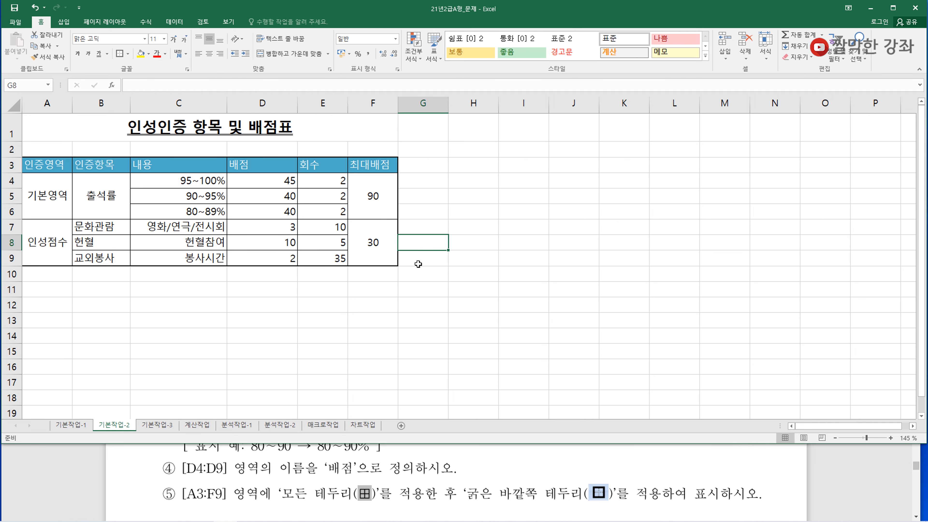
# Step: Read the 기본작업-3 instructions in the PDF and go to the 기본작업-3 sheet of the workbook
pyautogui.click(330, 463)
pyautogui.scroll(-3, 331, 463)
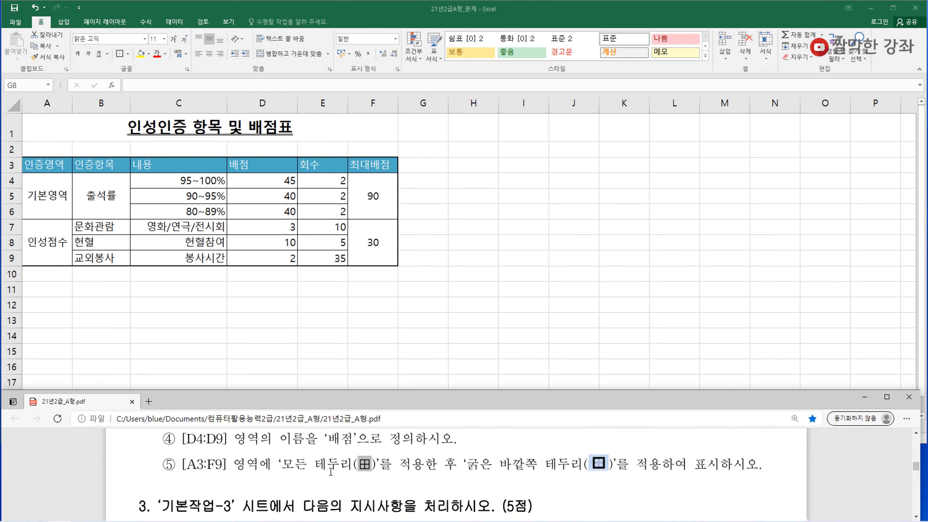
pyautogui.scroll(-1, 330, 464)
pyautogui.scroll(1, 331, 463)
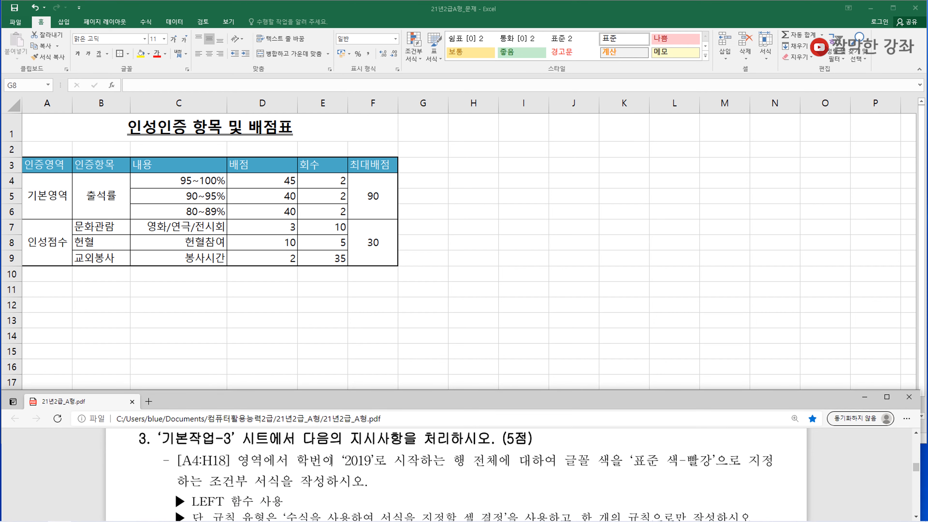
pyautogui.click(212, 237)
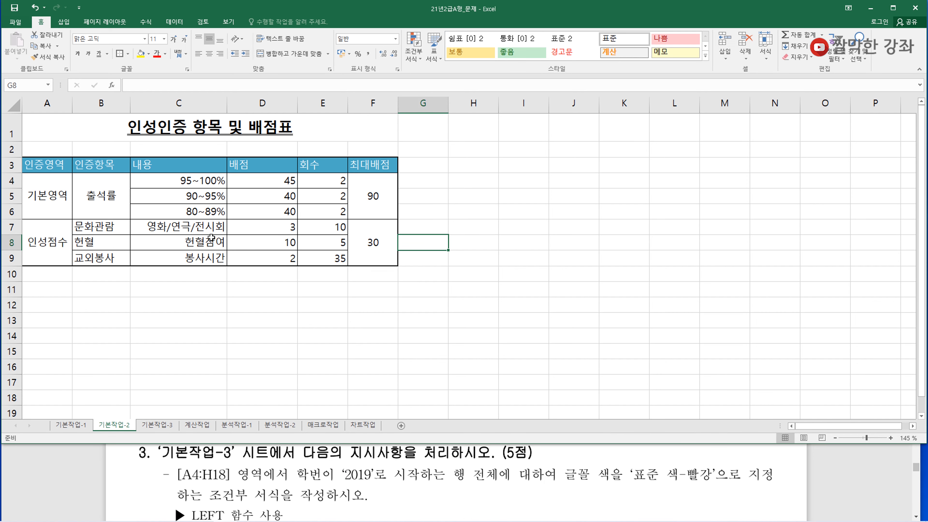
pyautogui.click(167, 426)
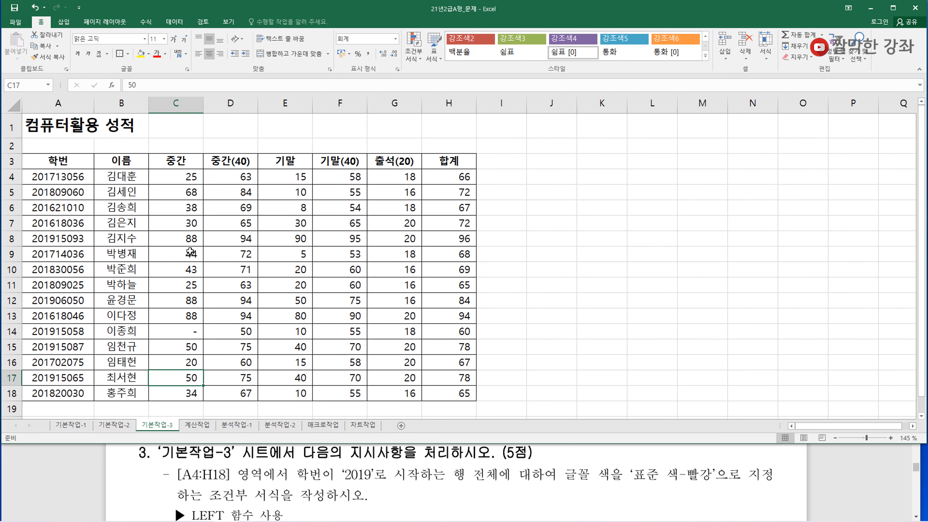
# Step: Start a new conditional formatting rule for A4:H18 that uses a formula to determine which cells to format
pyautogui.click(49, 177)
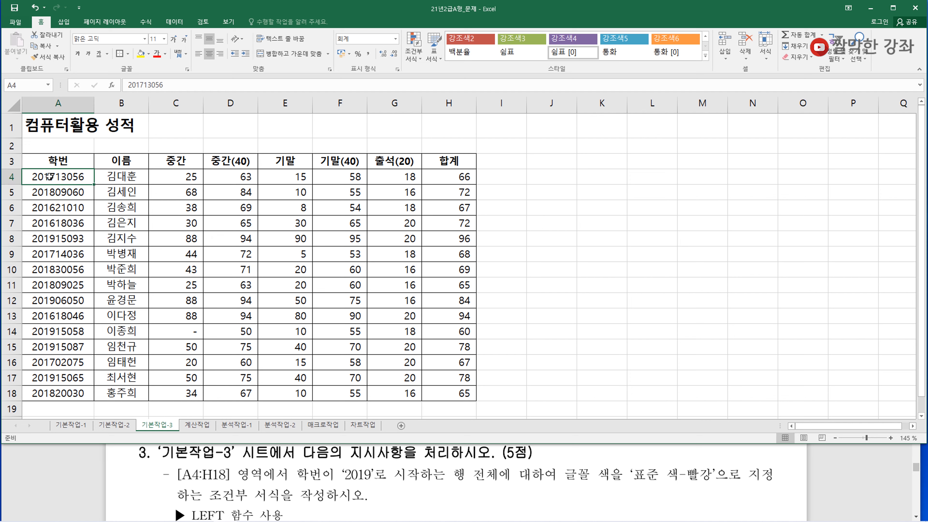
pyautogui.moveTo(49, 177); pyautogui.dragTo(451, 394)
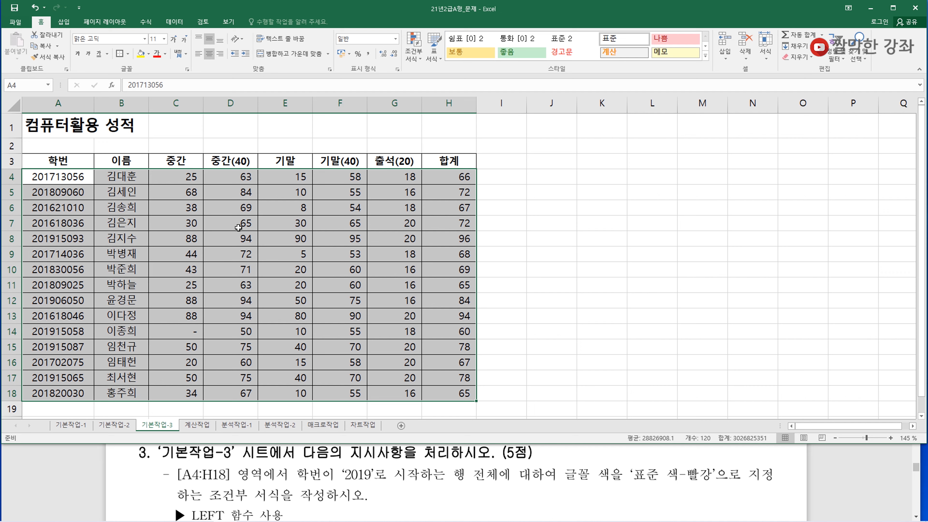
pyautogui.click(417, 59)
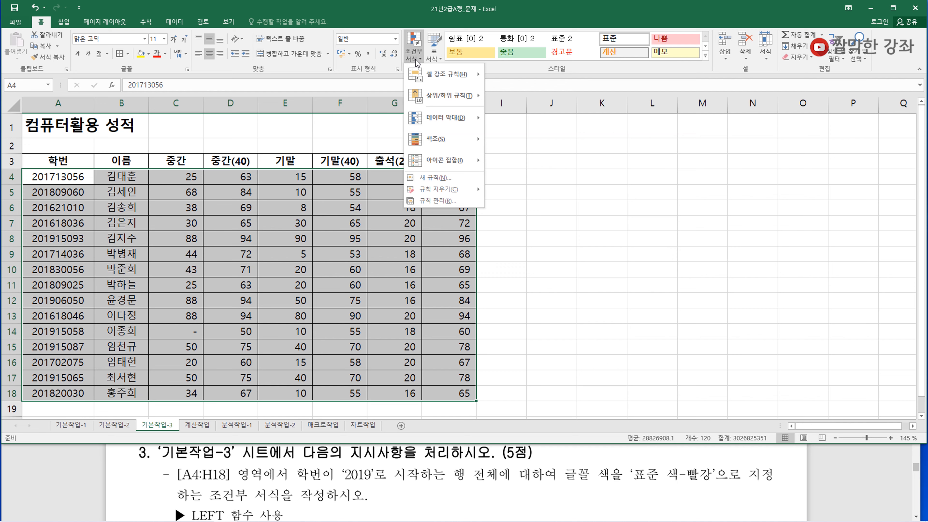
pyautogui.click(433, 179)
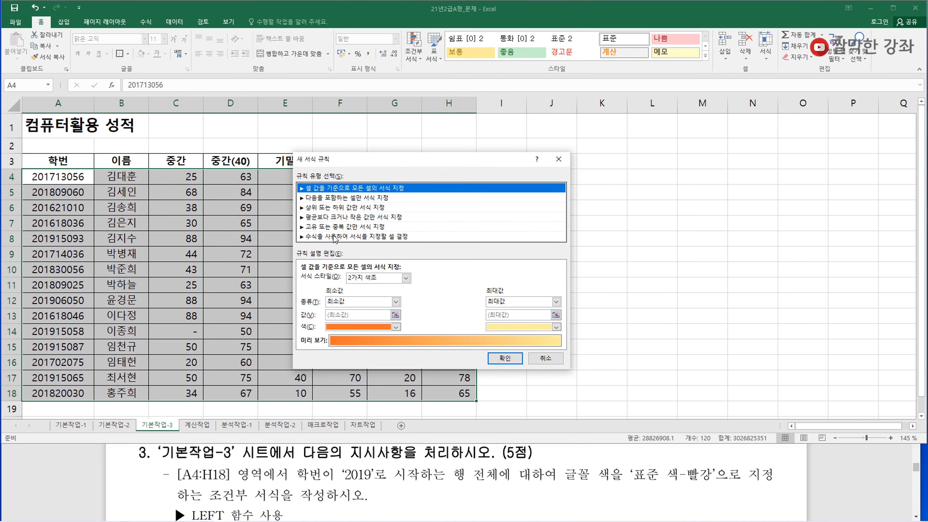
pyautogui.click(335, 236)
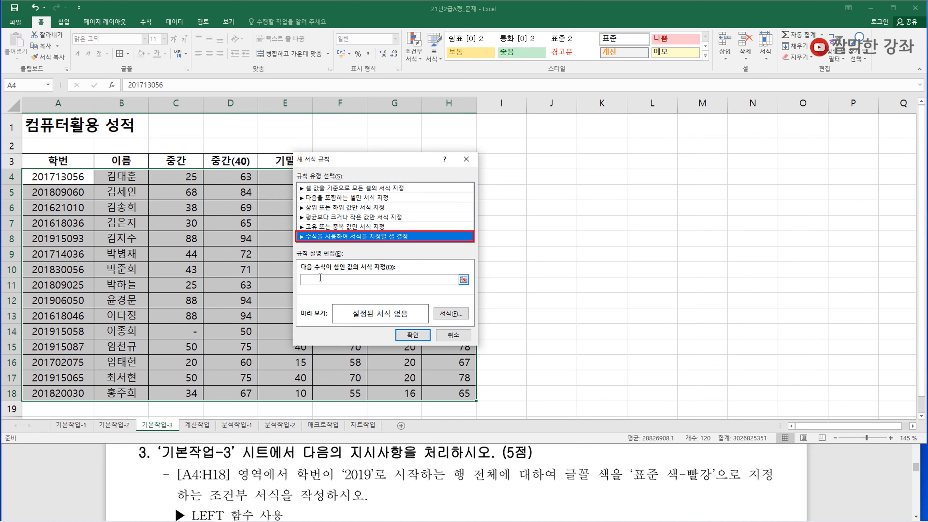
# Step: Check the rule requirements in the PDF and enter the rule formula =LEFT($A4,4)="2019"
pyautogui.click(309, 281)
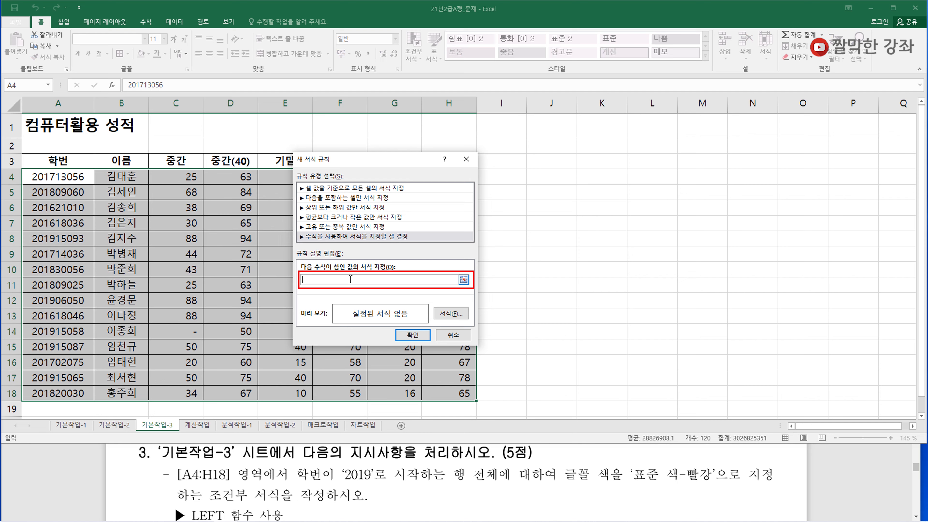
pyautogui.click(369, 473)
pyautogui.scroll(-1, 371, 466)
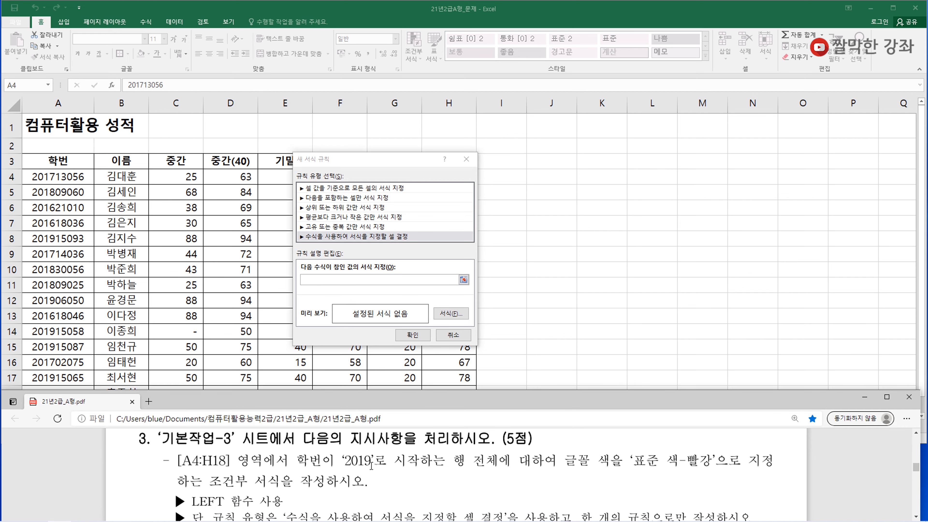
pyautogui.scroll(-1, 371, 467)
pyautogui.click(352, 280)
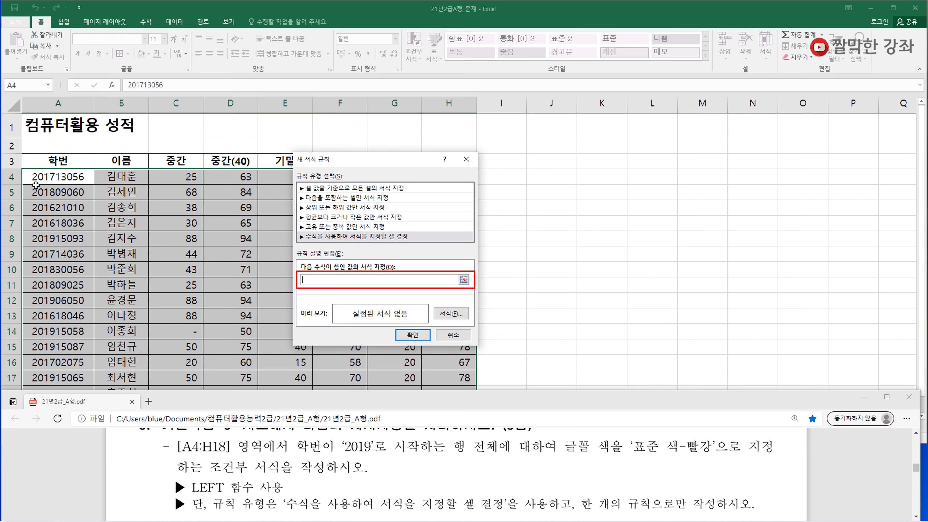
pyautogui.write('=LEFT(')
pyautogui.click(62, 178)
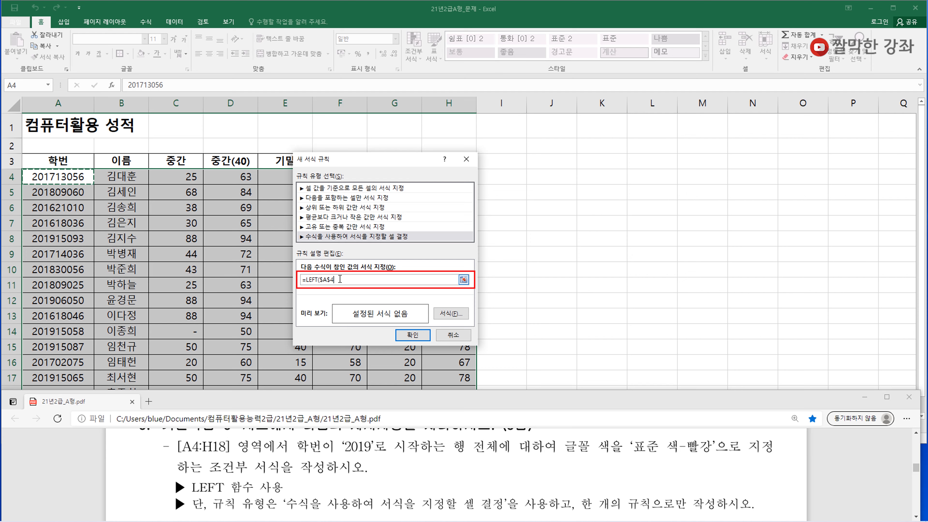
pyautogui.press('F4')
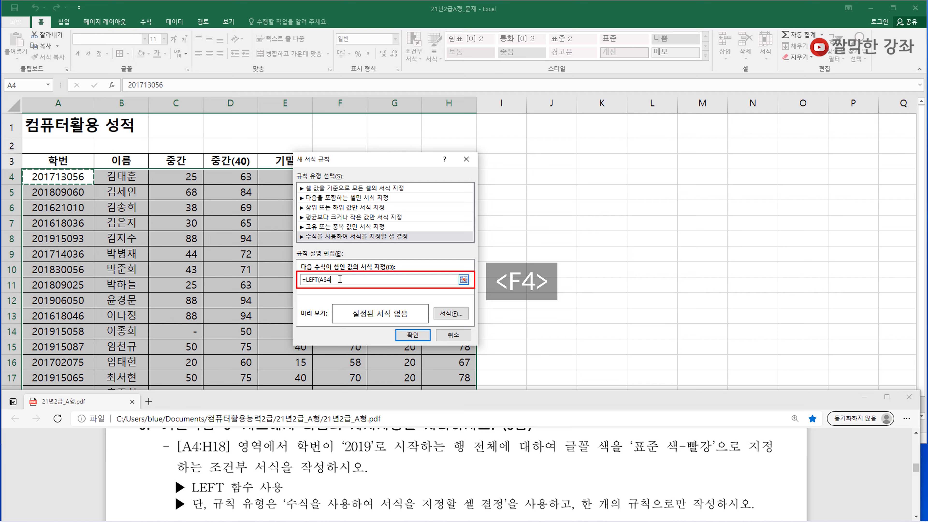
pyautogui.press('F4')
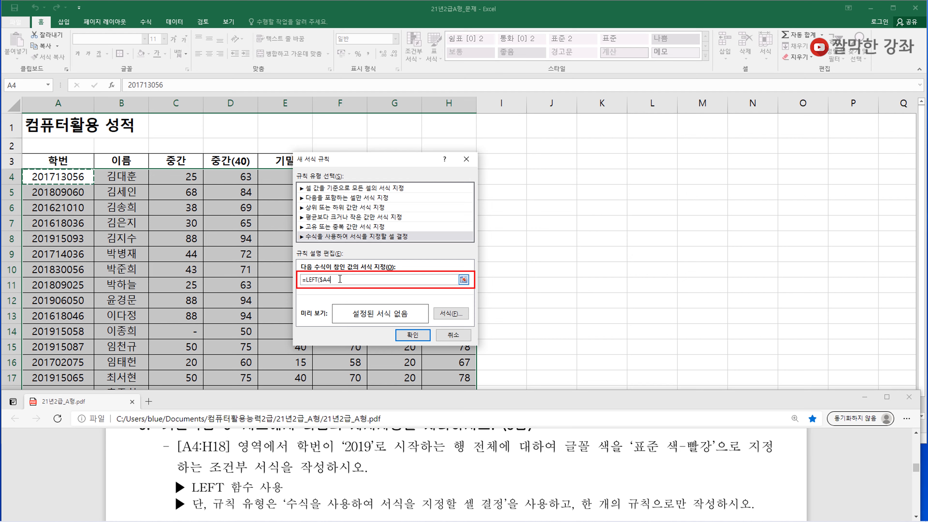
pyautogui.write(',4)=')
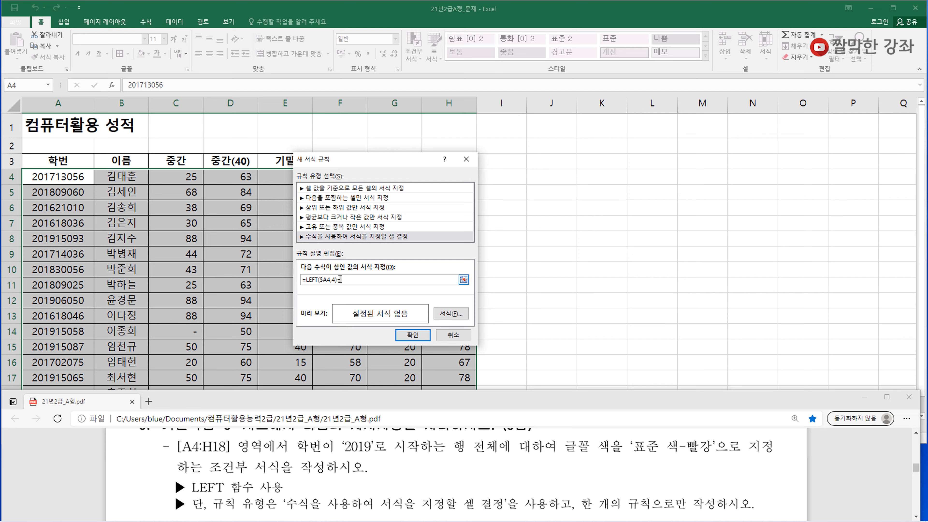
pyautogui.write('"2019')
# Step: Set the rule's font color to standard red and apply the rule to the selected table rows
pyautogui.click(447, 315)
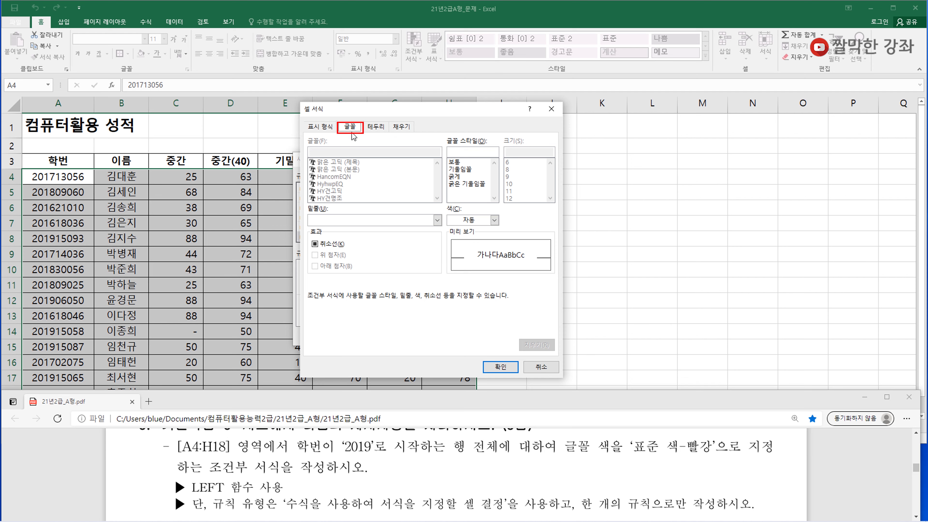
pyautogui.click(401, 127)
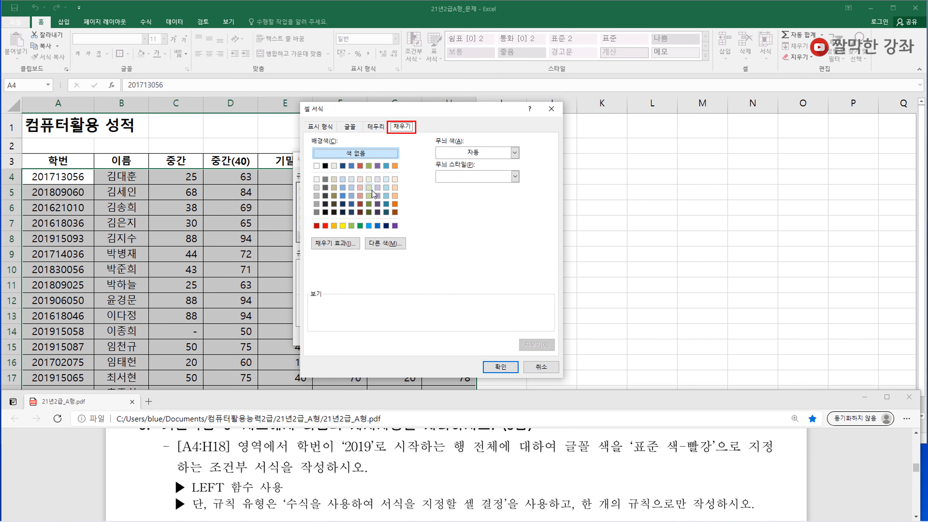
pyautogui.click(350, 127)
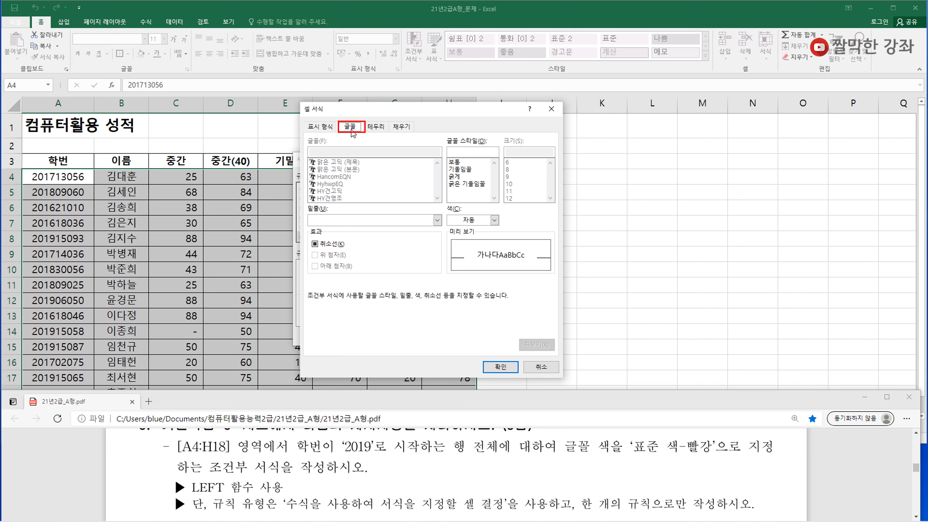
pyautogui.click(494, 220)
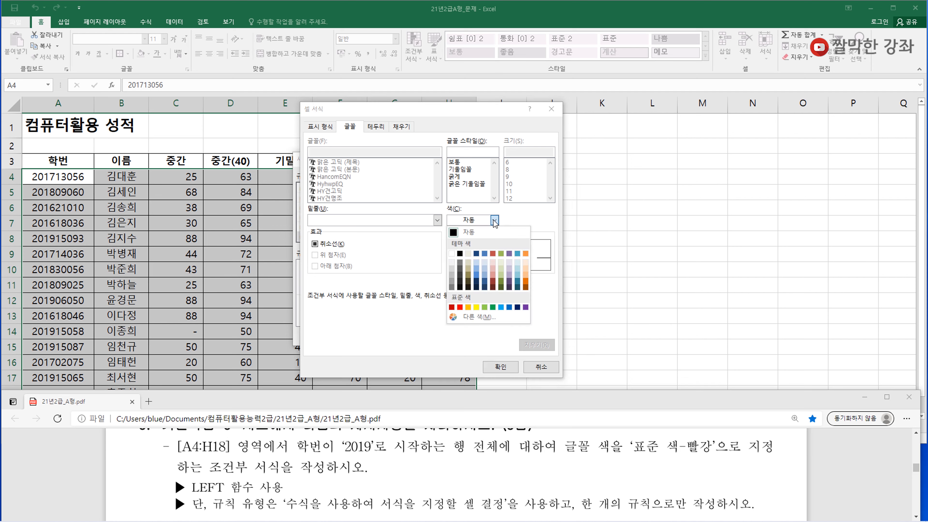
pyautogui.click(460, 307)
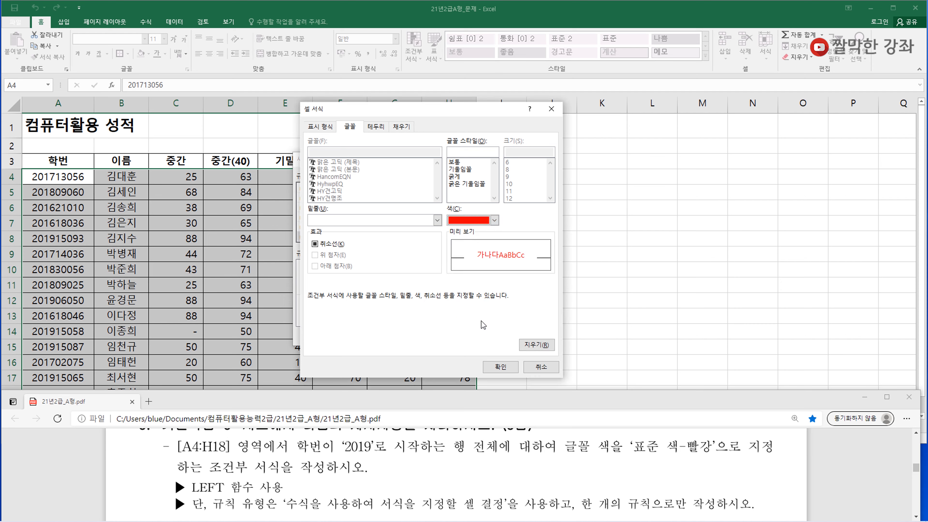
pyautogui.click(501, 367)
pyautogui.click(413, 335)
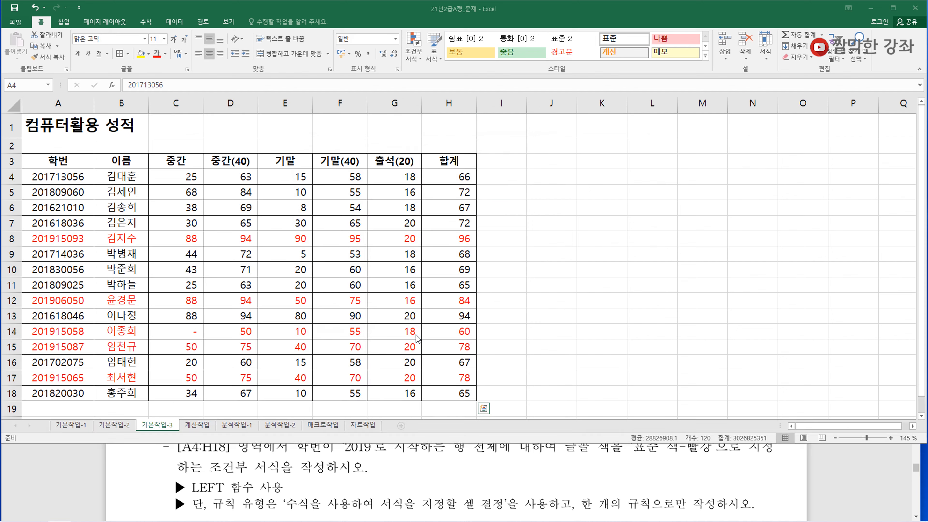
pyautogui.click(287, 238)
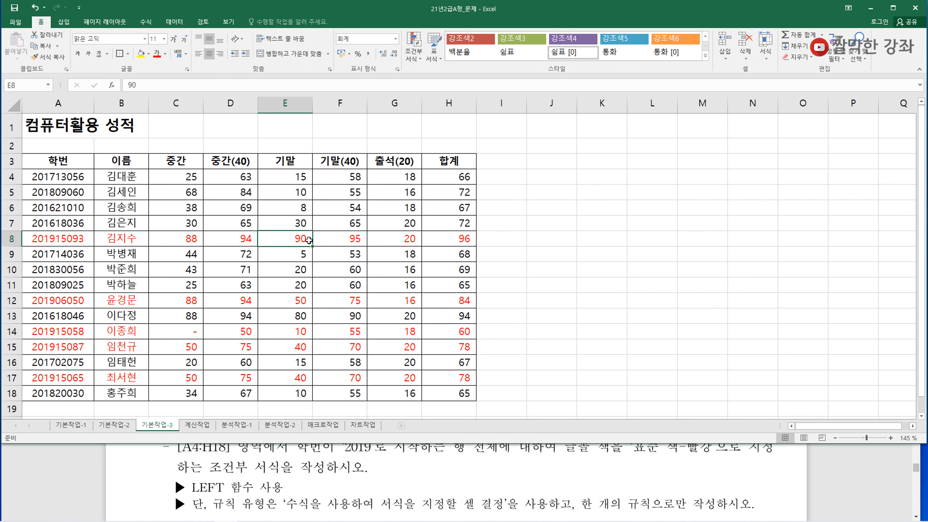
# Step: Go to the 계산작업 sheet and read question 1 in the PDF about the exam dates in C3:C9
pyautogui.click(385, 474)
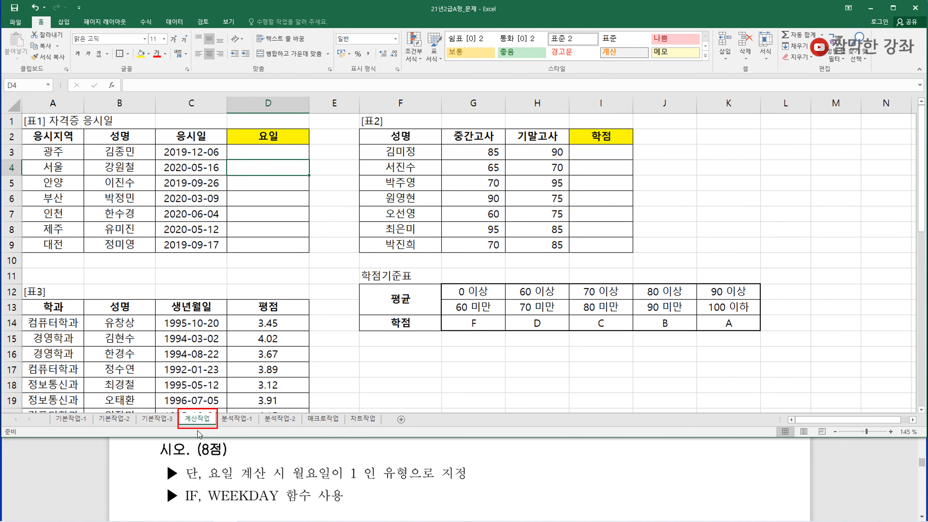
pyautogui.click(247, 462)
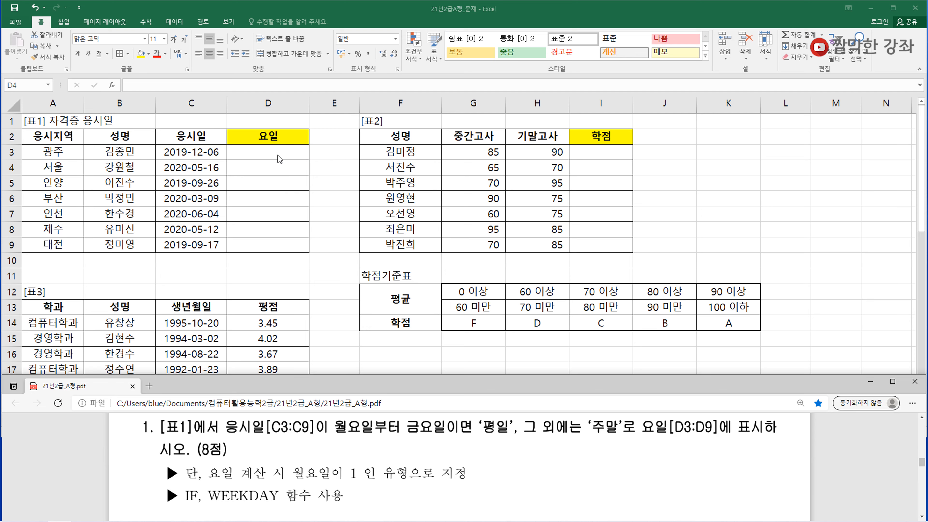
pyautogui.click(207, 156)
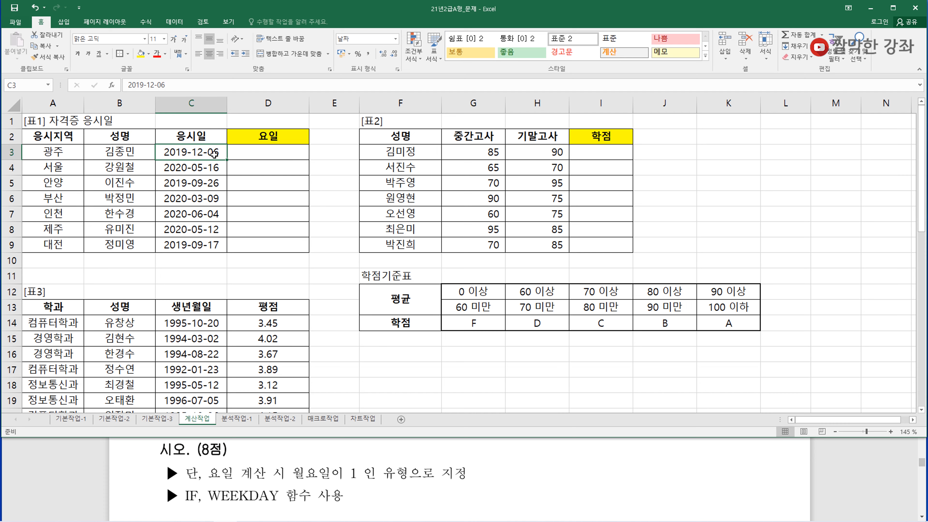
# Step: Enter =WEEKDAY(C3,2) in D3 using the function arguments and fill it down to D9
pyautogui.click(260, 155)
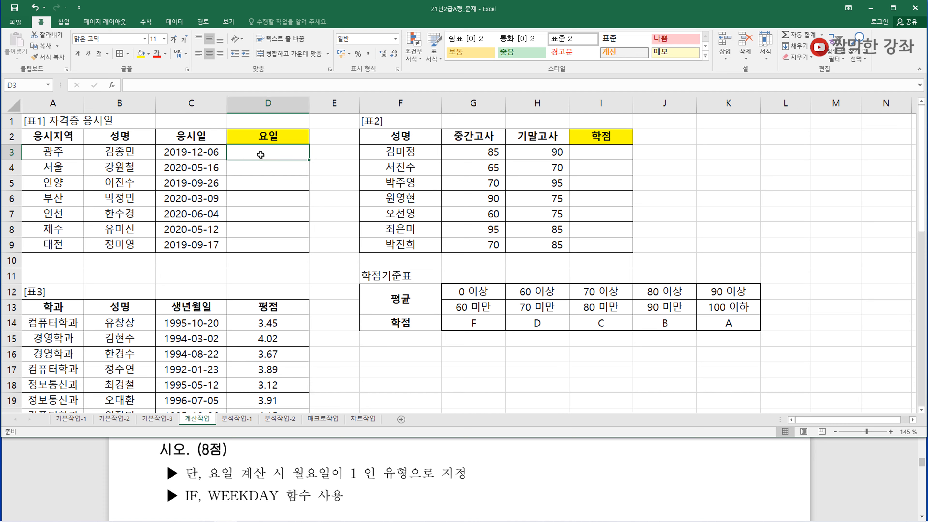
pyautogui.write('=')
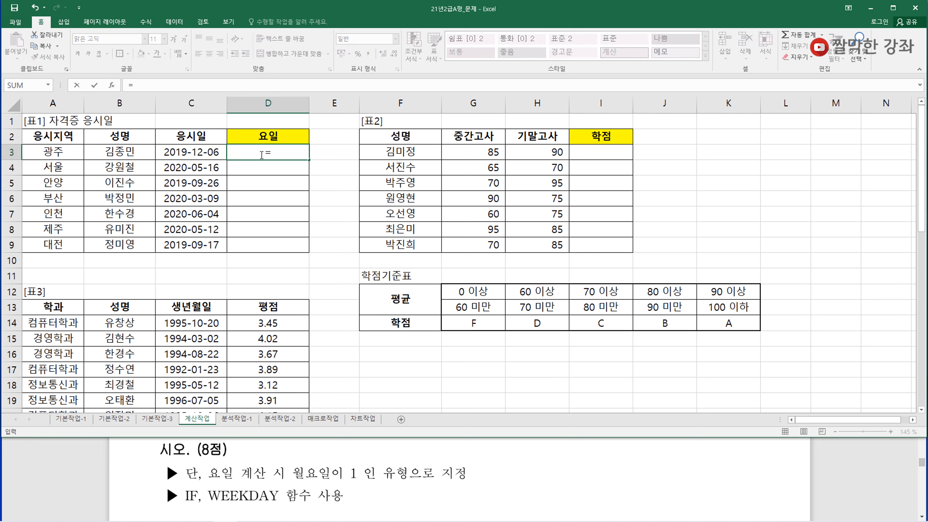
pyautogui.write('weekda')
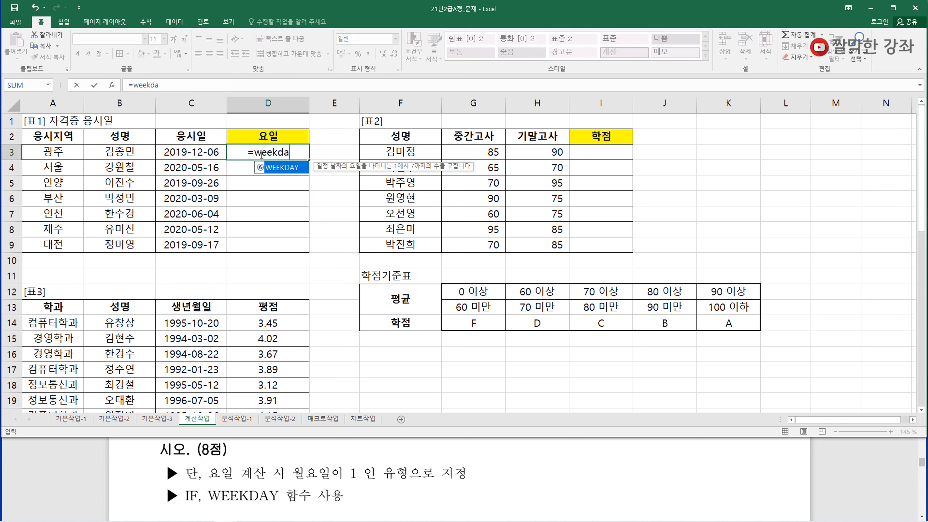
pyautogui.doubleClick(285, 169)
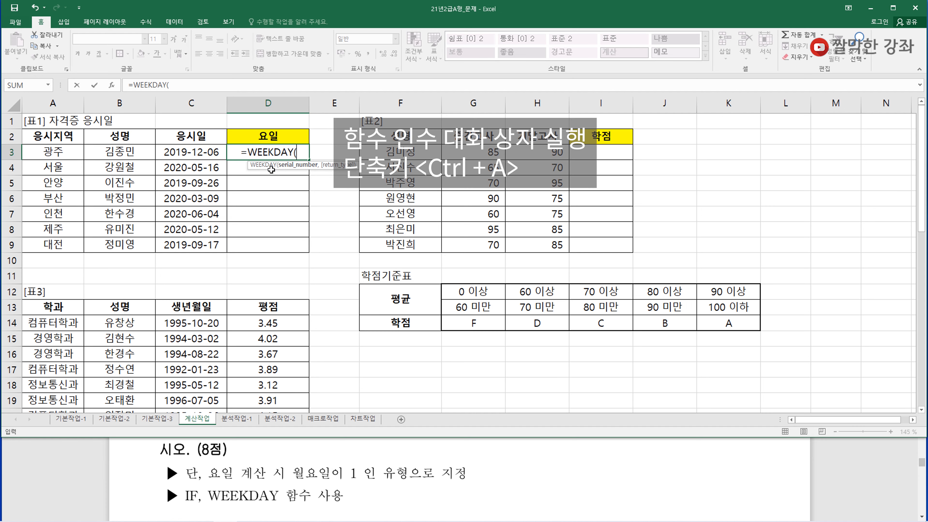
pyautogui.hotkey('ctrl', 'a')
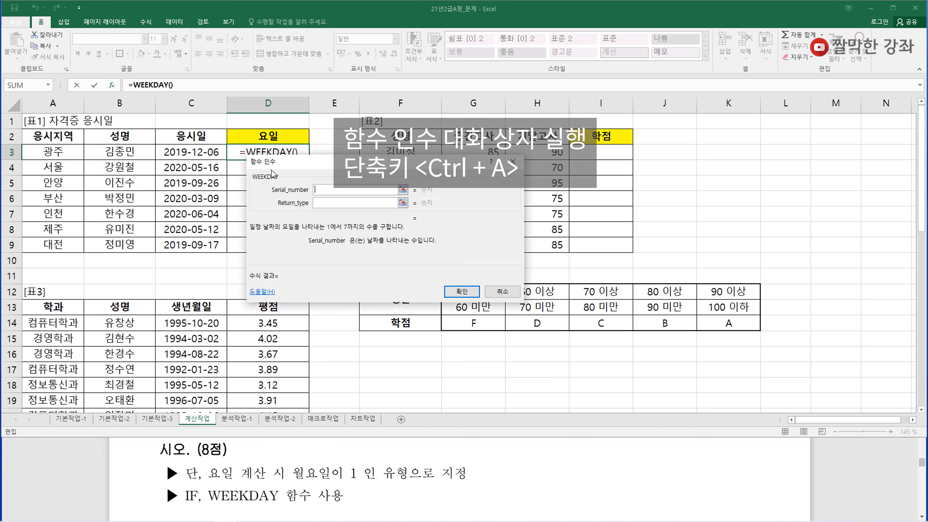
pyautogui.moveTo(317, 161); pyautogui.dragTo(301, 171)
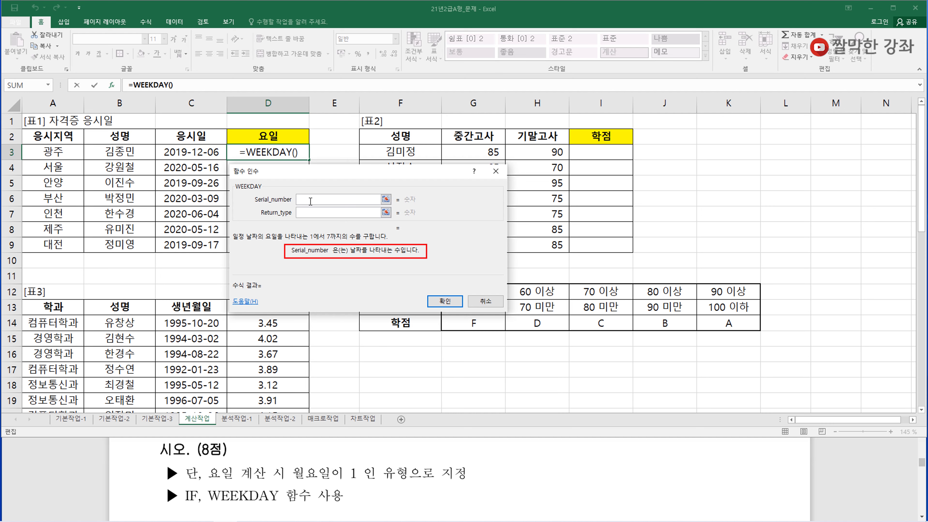
pyautogui.click(186, 151)
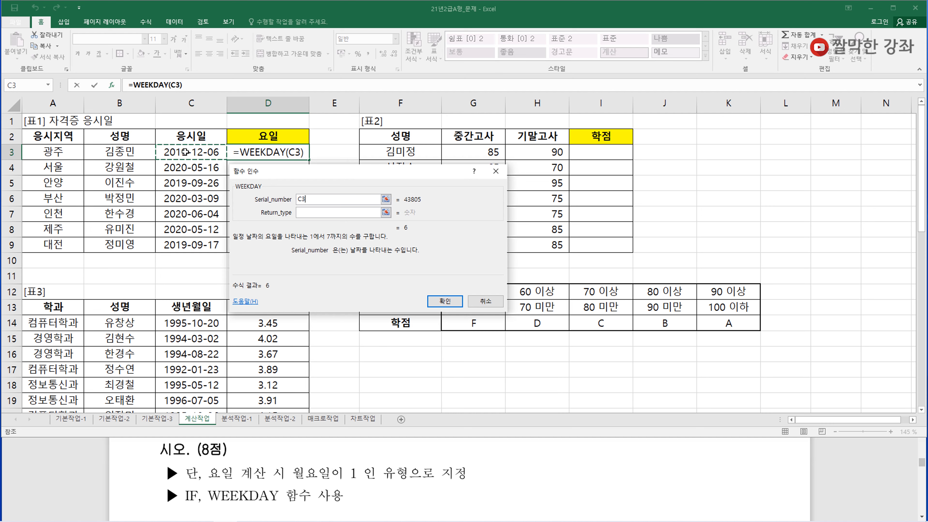
pyautogui.click(303, 211)
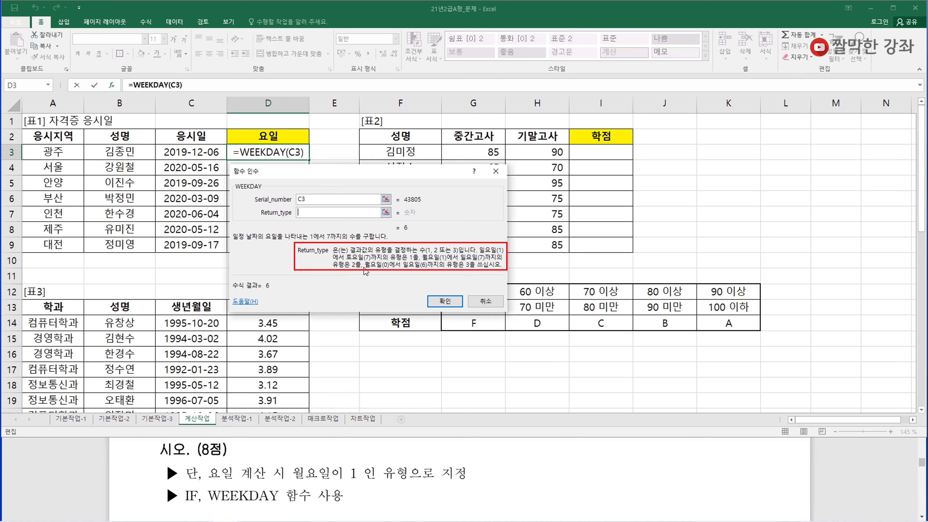
pyautogui.write('2')
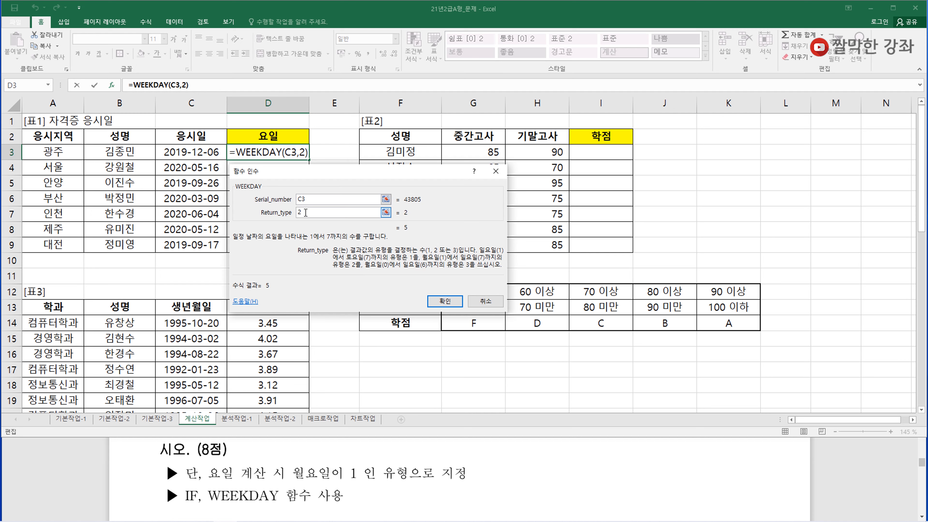
pyautogui.click(445, 302)
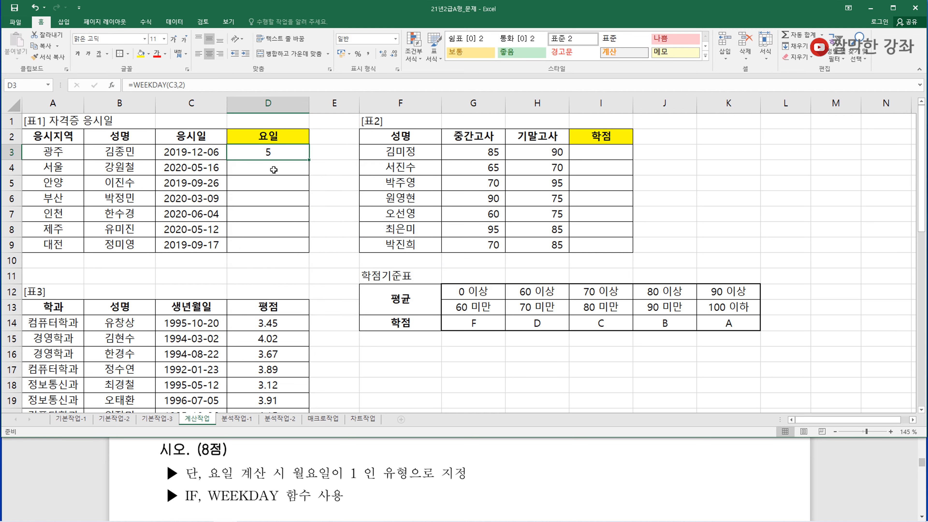
pyautogui.doubleClick(309, 160)
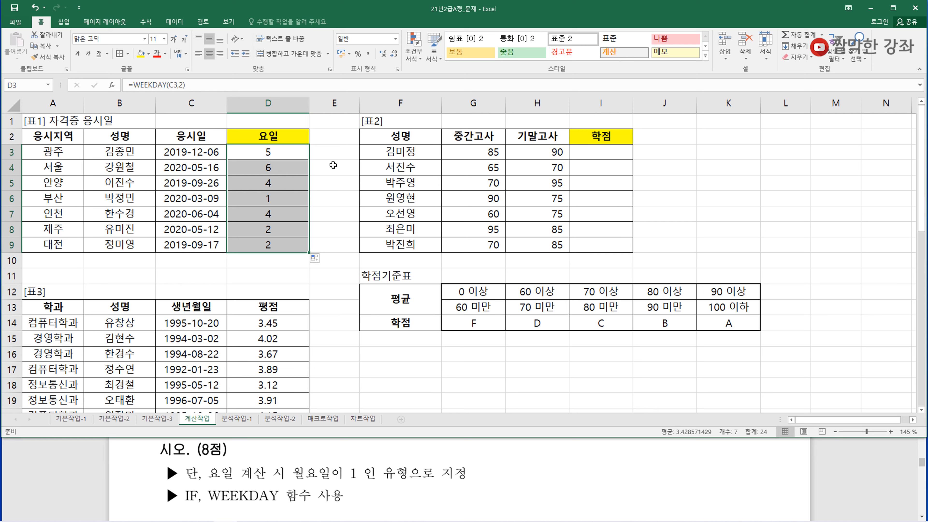
# Step: Recheck question 1 in the PDF and clear the WEEKDAY formulas from D3:D9
pyautogui.click(343, 441)
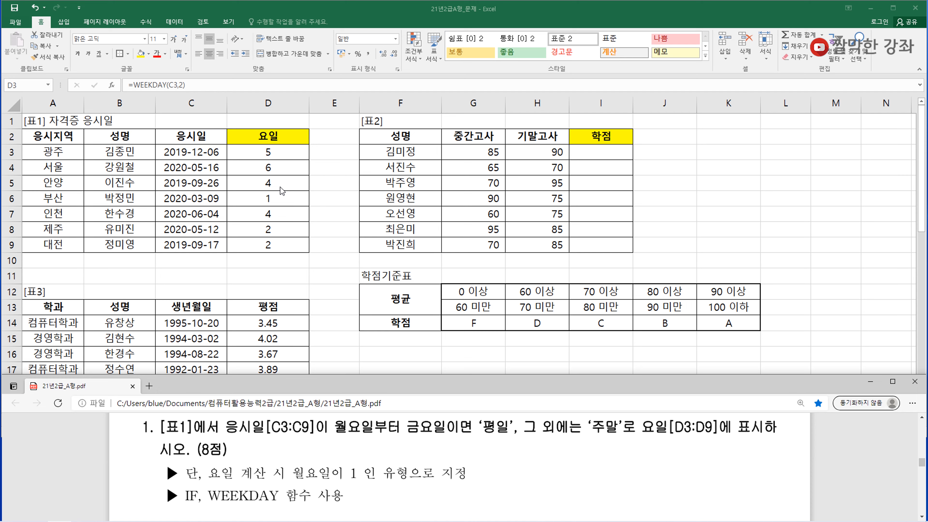
pyautogui.click(270, 153)
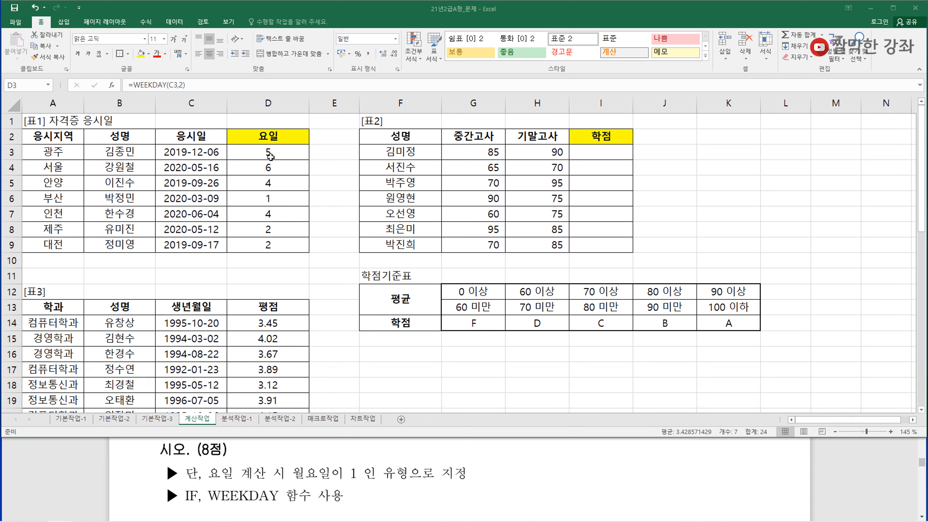
pyautogui.press('Delete')
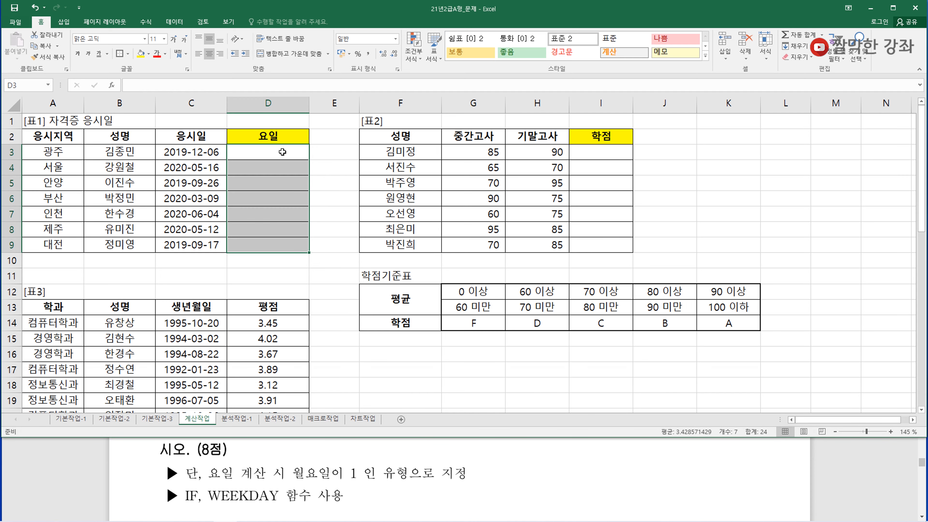
# Step: Start an IF function in D3 and nest weekday() as its logical test in the function arguments
pyautogui.click(282, 152)
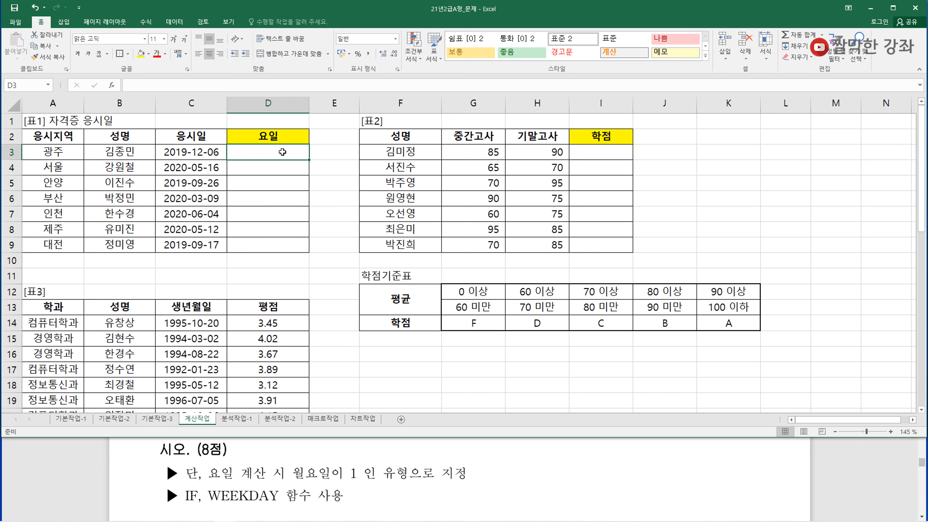
pyautogui.write('=i')
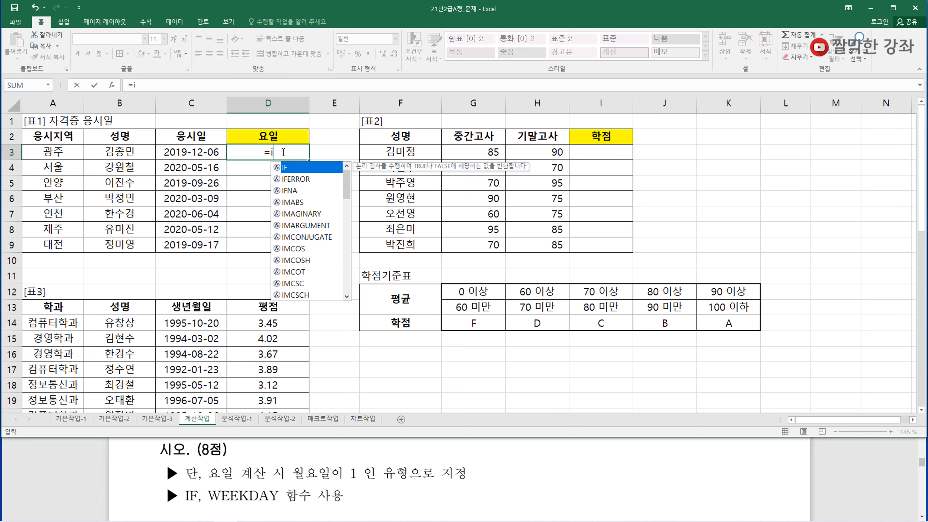
pyautogui.write('f(')
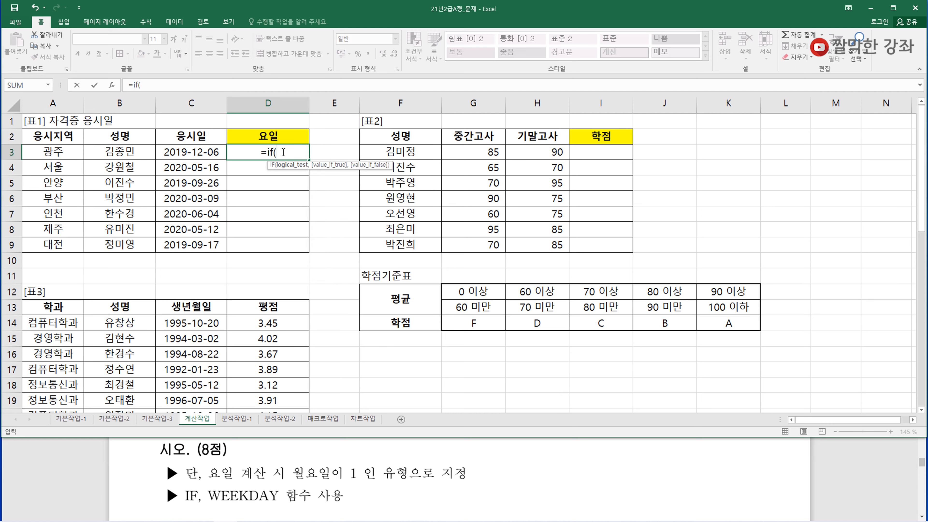
pyautogui.hotkey('ctrl', 'a')
pyautogui.moveTo(297, 164); pyautogui.dragTo(292, 169)
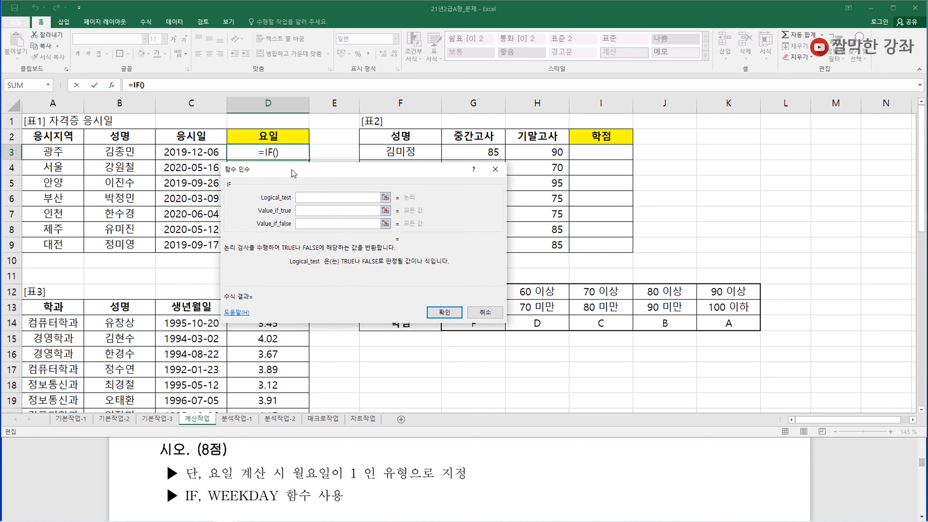
pyautogui.write('week')
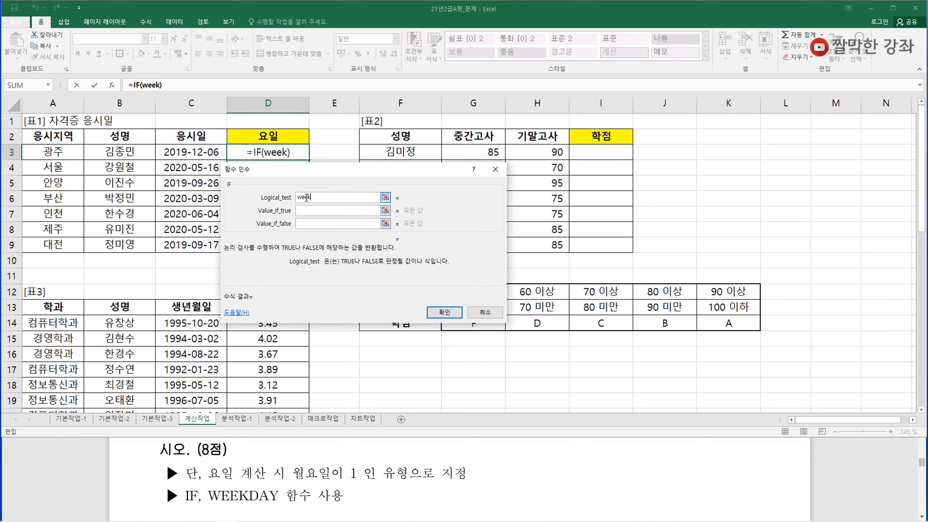
pyautogui.write('day(')
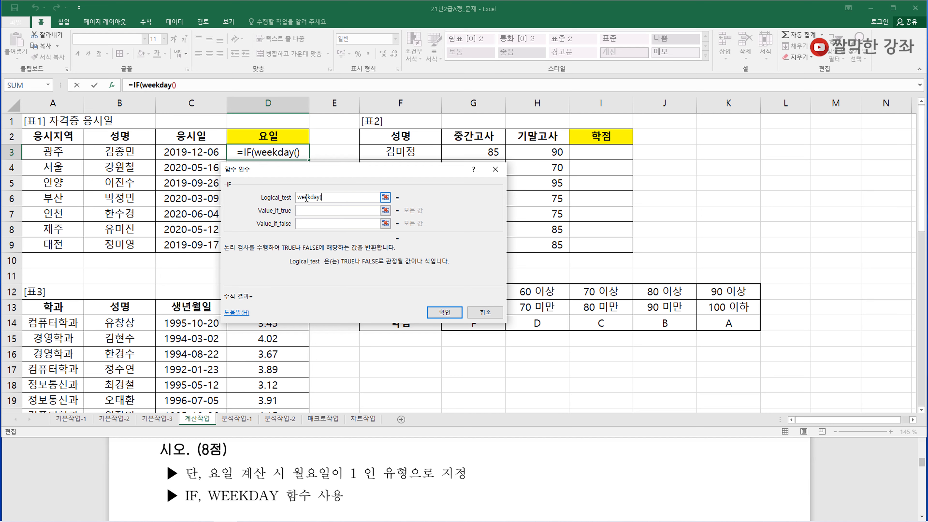
pyautogui.write(')')
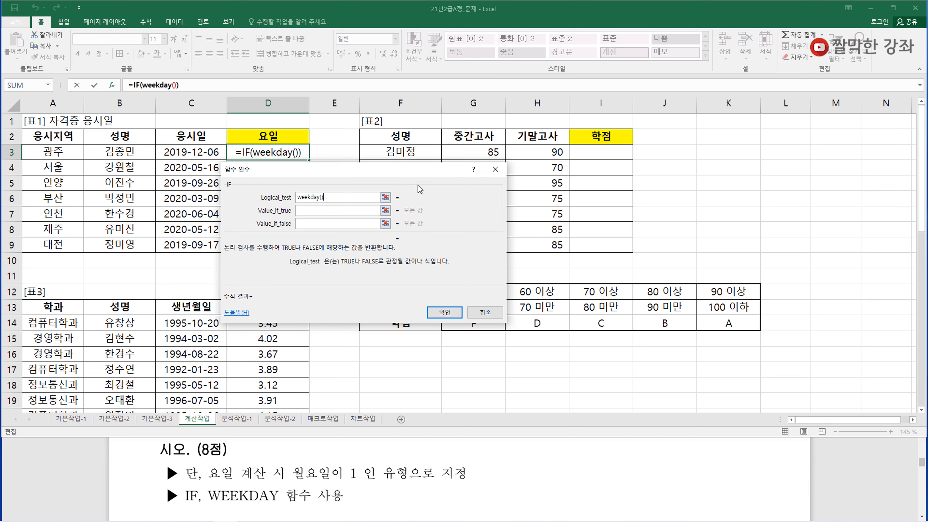
# Step: Set the nested WEEKDAY function's serial number to C3 and its return type to 2
pyautogui.click(160, 85)
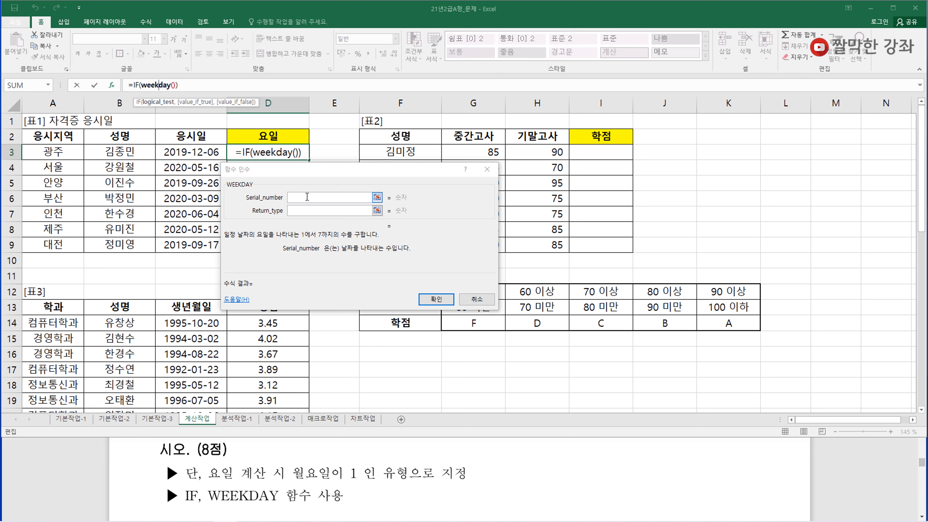
pyautogui.click(255, 186)
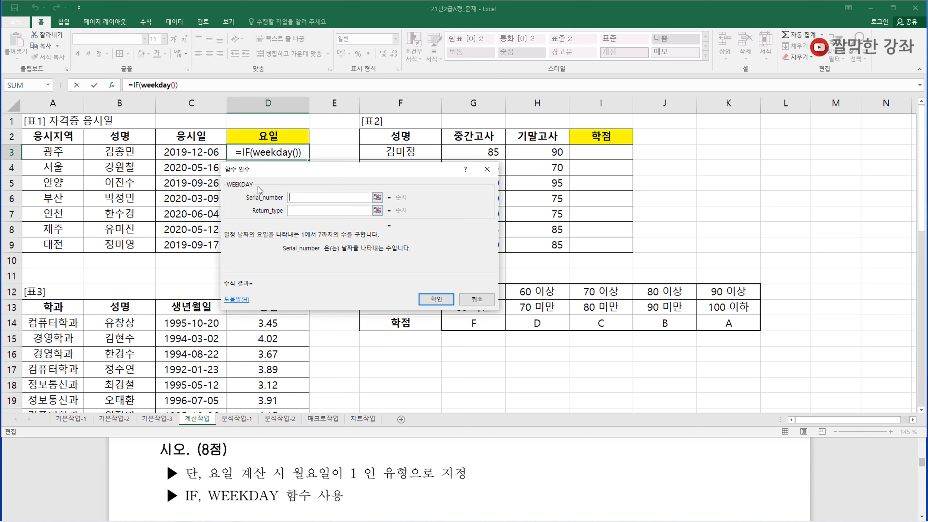
pyautogui.click(190, 152)
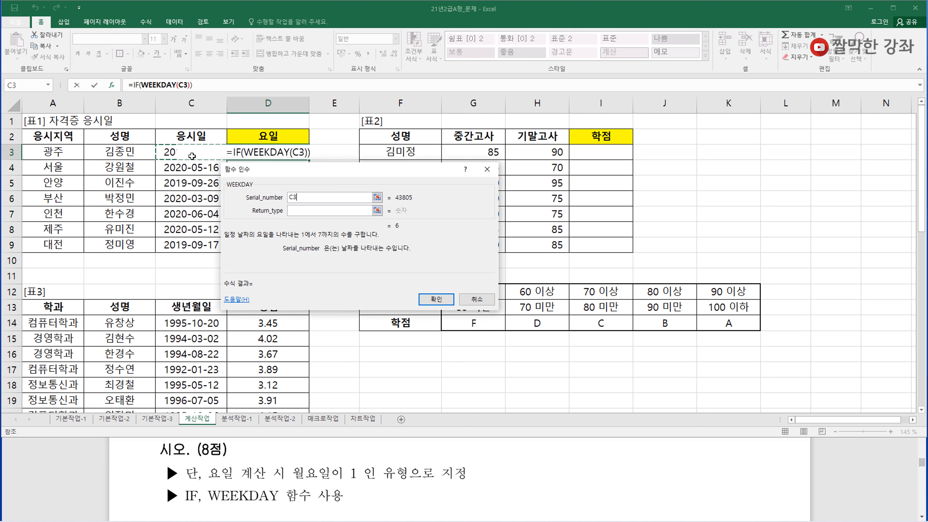
pyautogui.click(303, 210)
pyautogui.write('2')
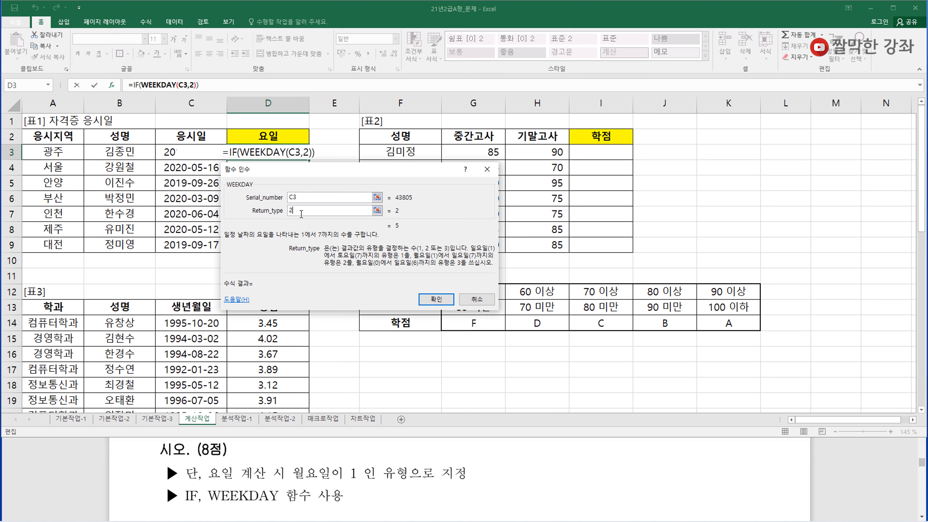
# Step: Return to the IF function's arguments and complete the logical test as WEEKDAY(C3,2)<=5
pyautogui.click(135, 84)
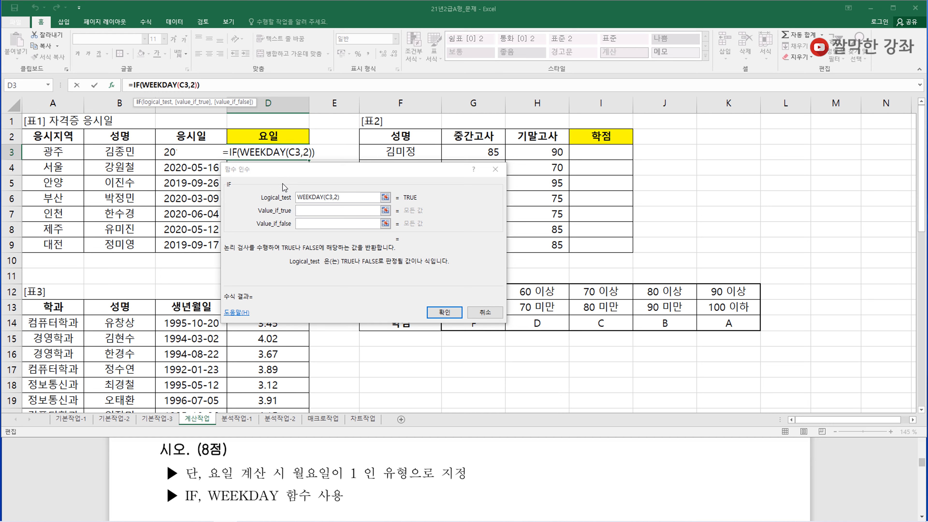
pyautogui.click(351, 197)
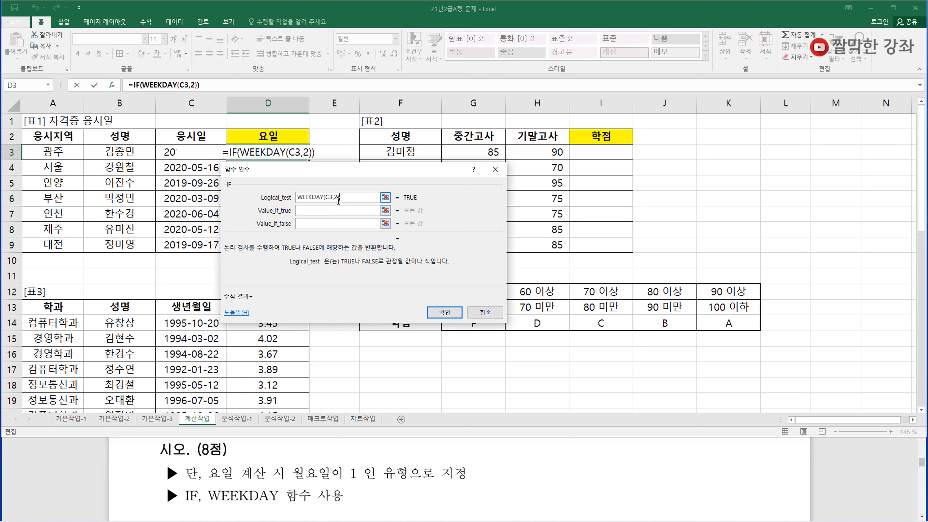
pyautogui.write('<=5')
# Step: Set the IF function to return "평일" if true and "주말" if false, and enter the formula in D3
pyautogui.click(310, 210)
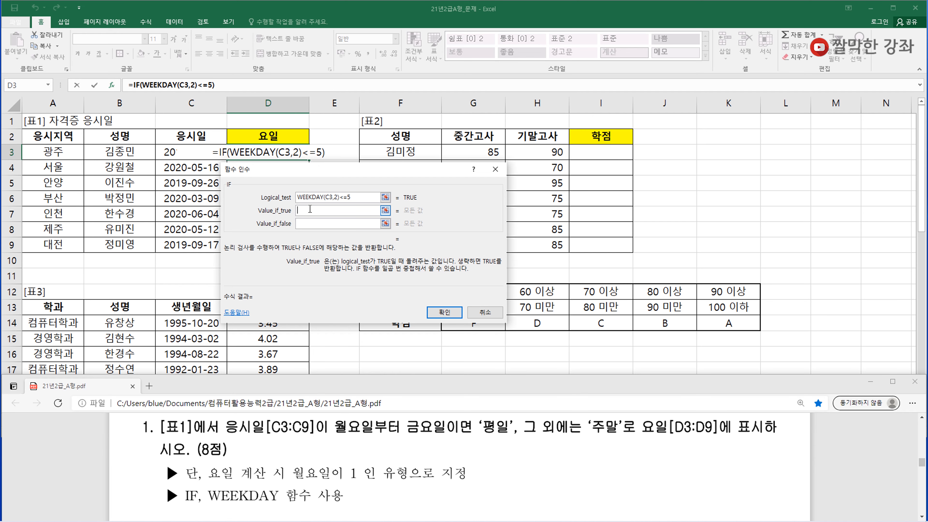
pyautogui.write('평일')
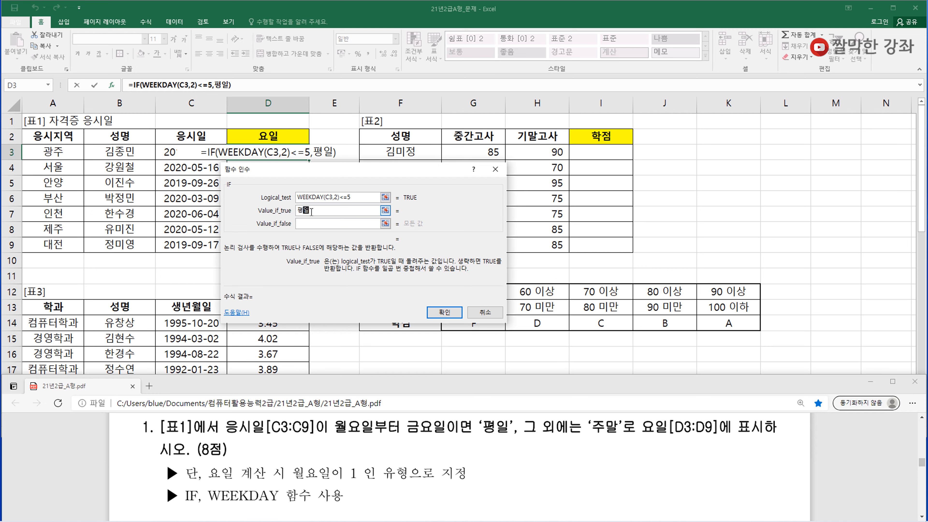
pyautogui.click(302, 224)
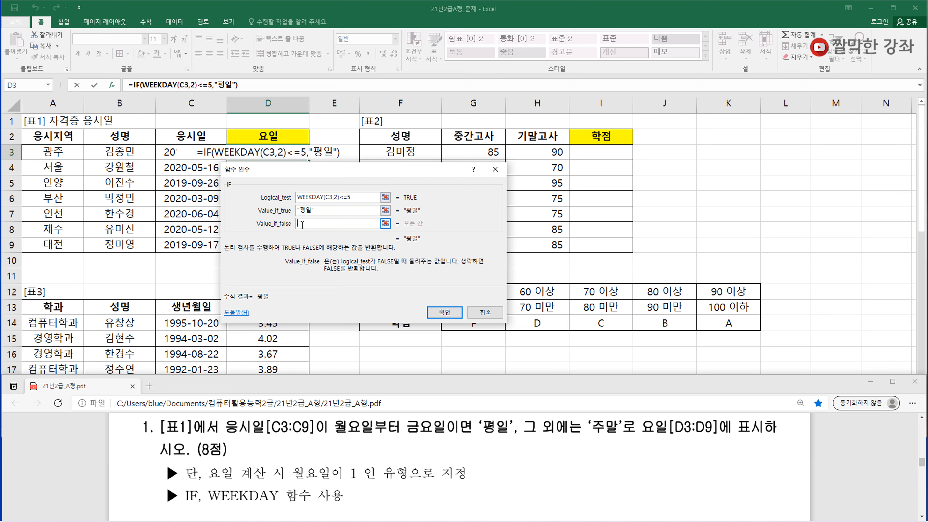
pyautogui.write('주말')
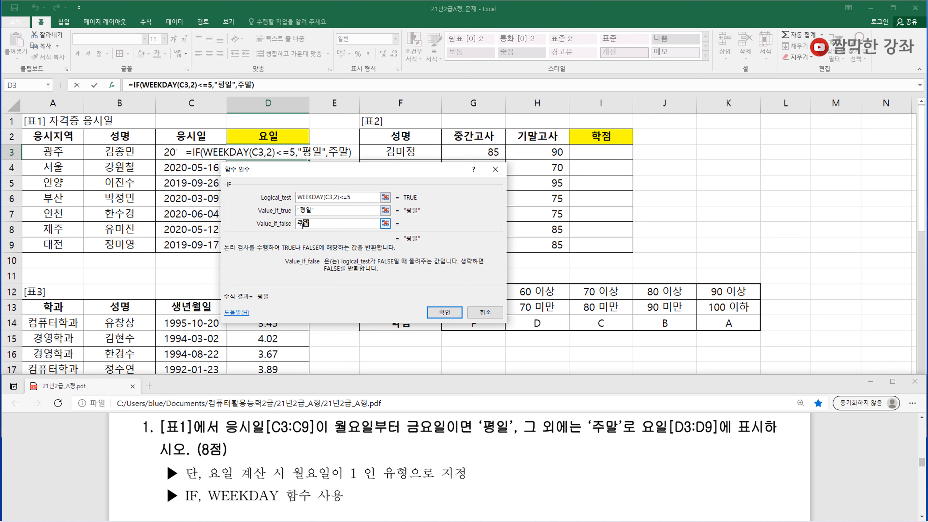
pyautogui.click(445, 312)
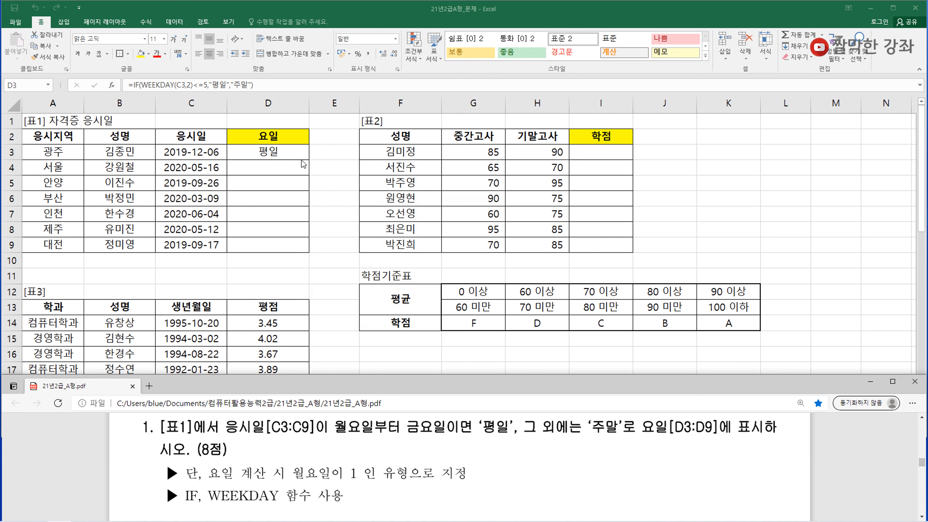
# Step: Copy the weekday formula in D3 down through D9
pyautogui.click(301, 157)
pyautogui.moveTo(309, 161)
pyautogui.mouseDown()
pyautogui.moveTo(303, 212)
pyautogui.moveTo(310, 160)
pyautogui.mouseUp()
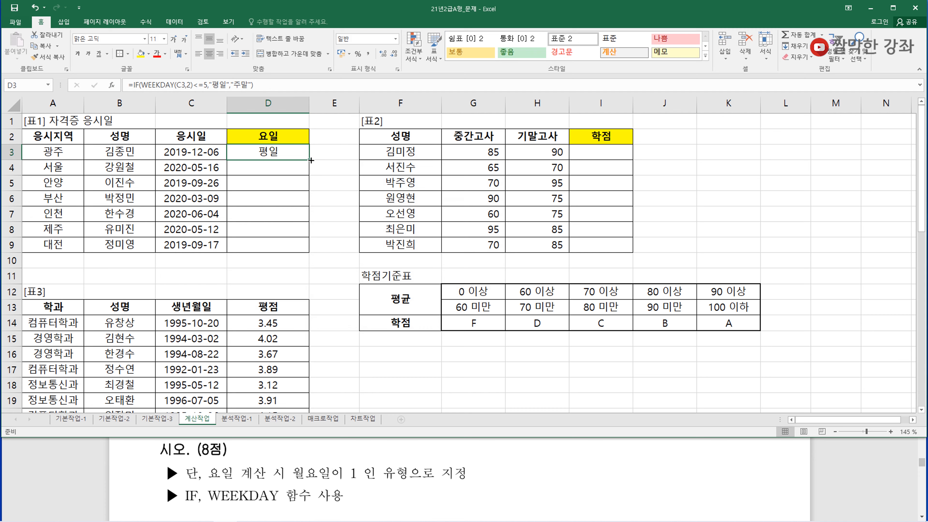
pyautogui.doubleClick(309, 161)
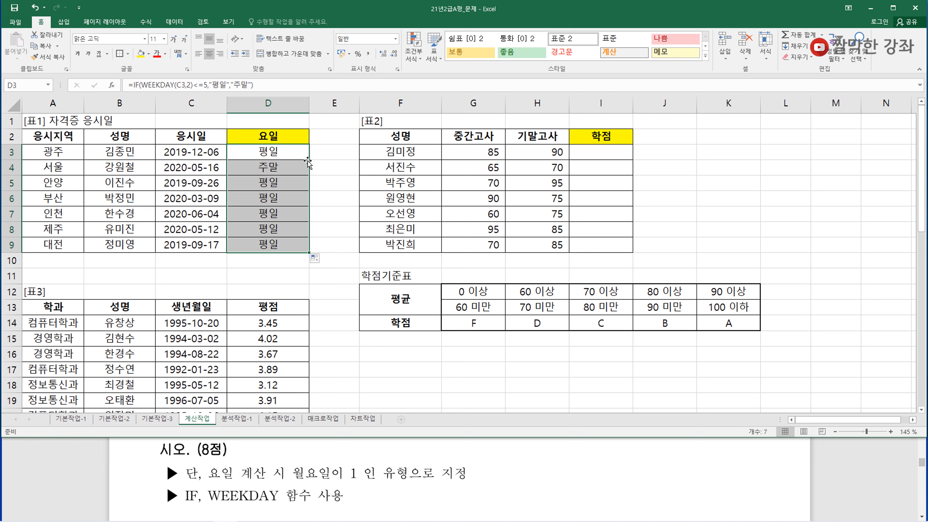
pyautogui.click(285, 157)
# Step: For question 2 of the PDF, enter =AVERAGE(G3:H3) in I3 and fill it down to I9
pyautogui.click(333, 458)
pyautogui.scroll(-5, 334, 458)
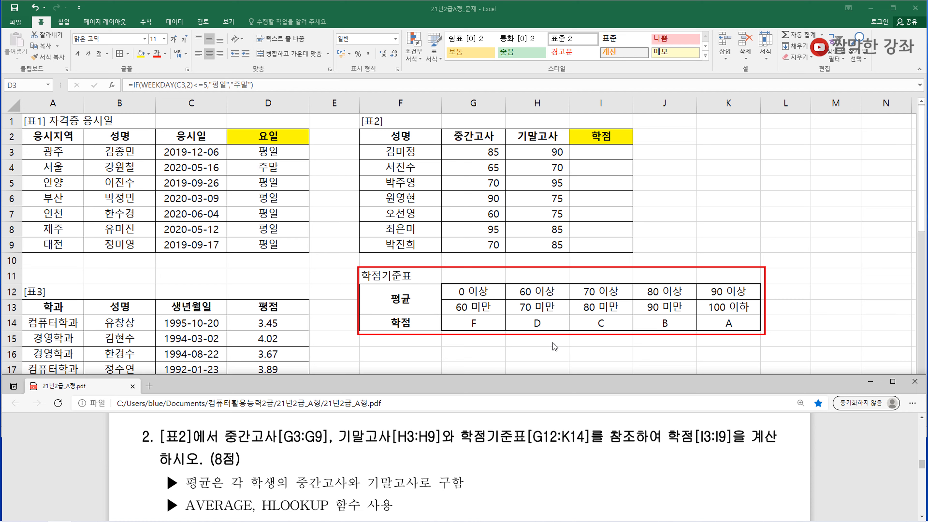
pyautogui.click(605, 152)
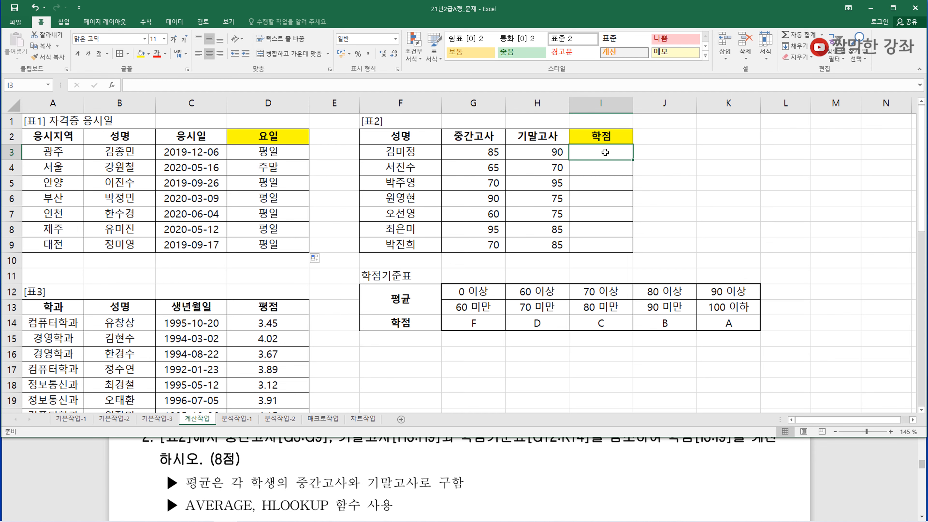
pyautogui.write('=av')
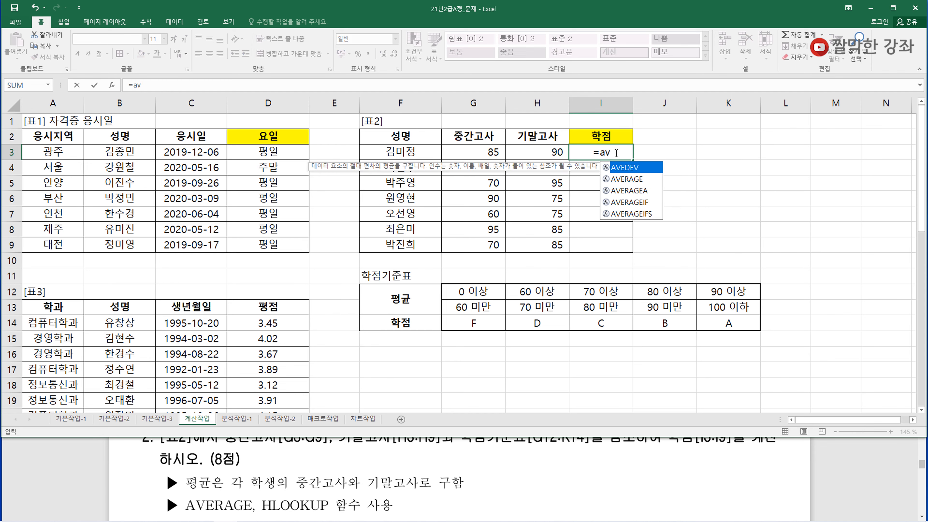
pyautogui.doubleClick(627, 179)
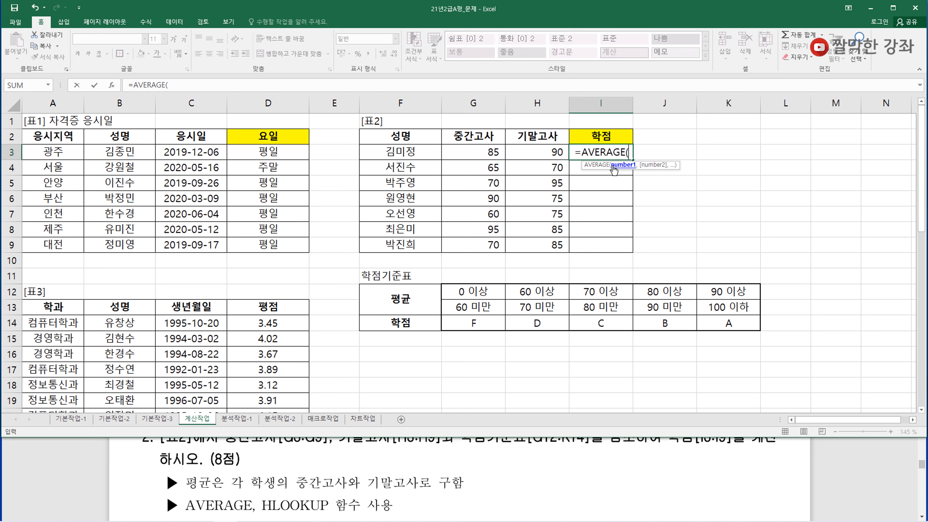
pyautogui.moveTo(482, 152); pyautogui.dragTo(521, 153)
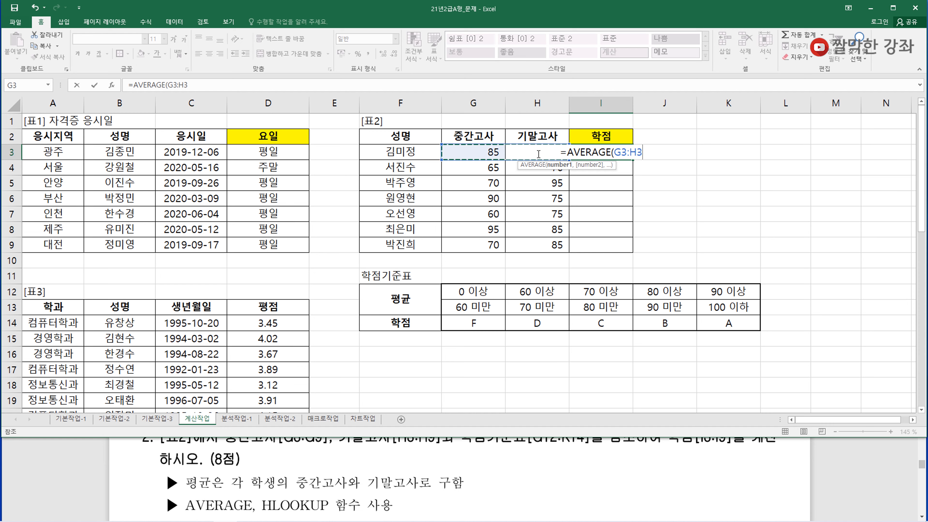
pyautogui.write(')')
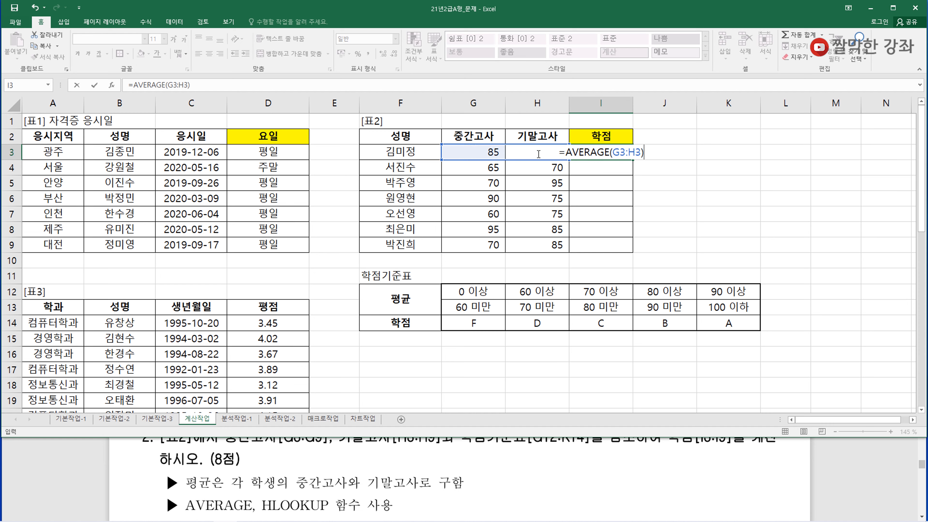
pyautogui.press('Return')
pyautogui.click(603, 150)
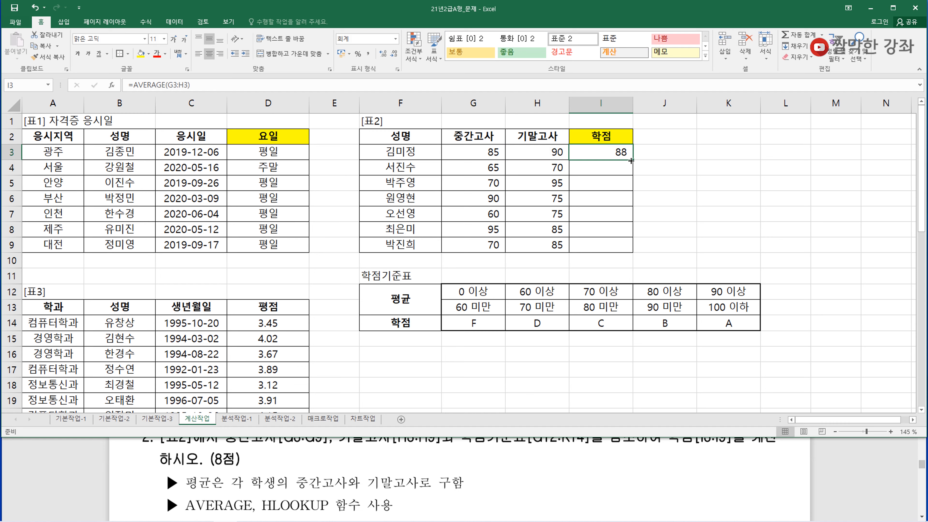
pyautogui.doubleClick(632, 161)
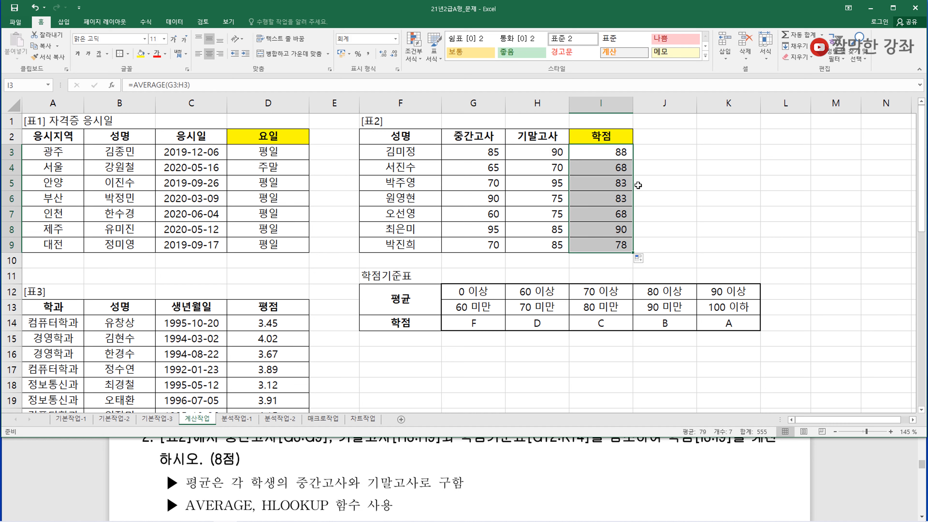
pyautogui.click(599, 151)
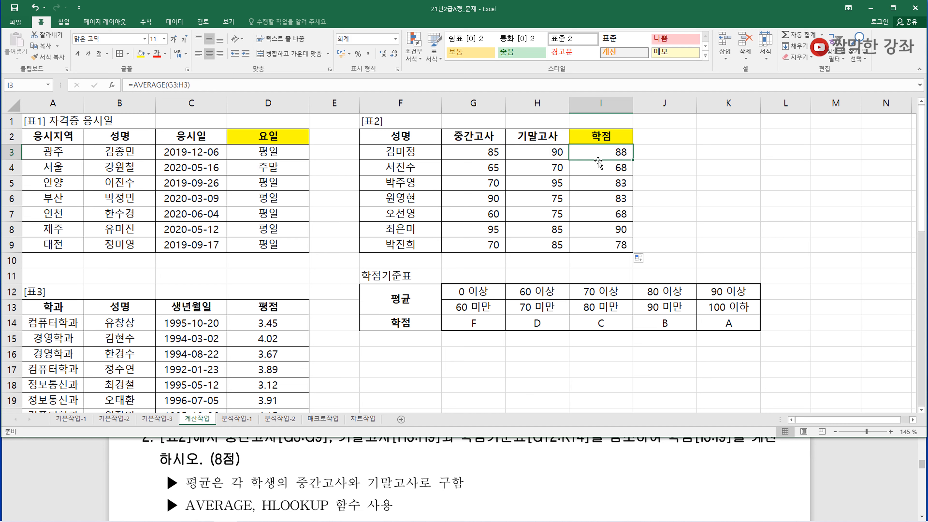
# Step: Start an HLOOKUP function in J3 with its function arguments and set the lookup value to I3
pyautogui.moveTo(458, 290); pyautogui.dragTo(728, 321)
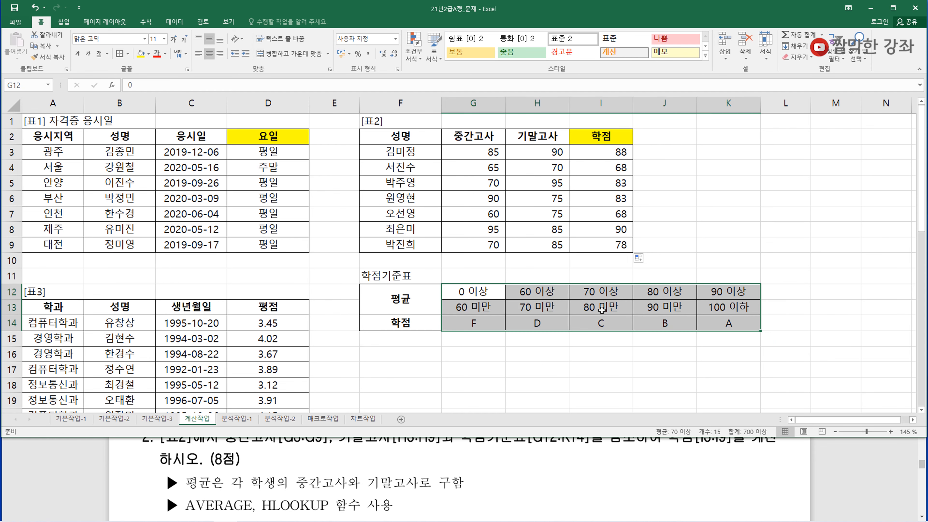
pyautogui.click(673, 153)
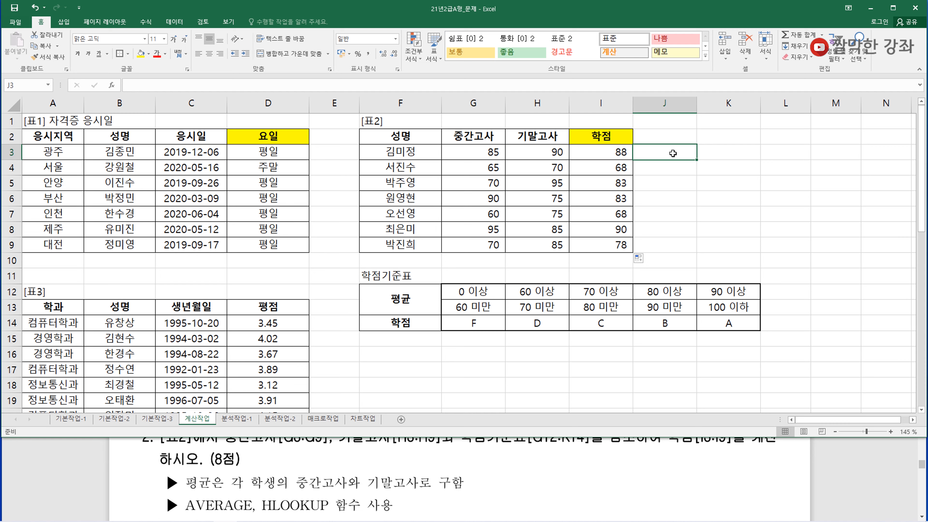
pyautogui.write('=hl')
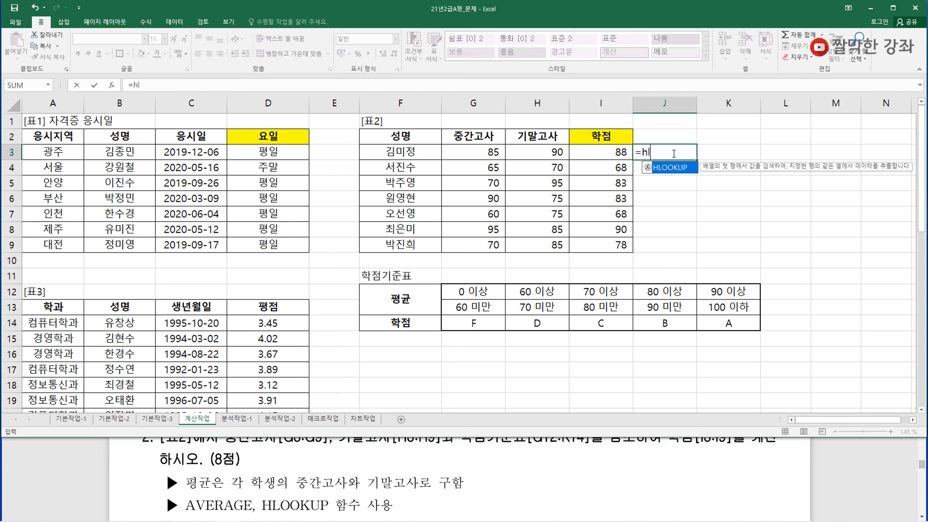
pyautogui.doubleClick(668, 169)
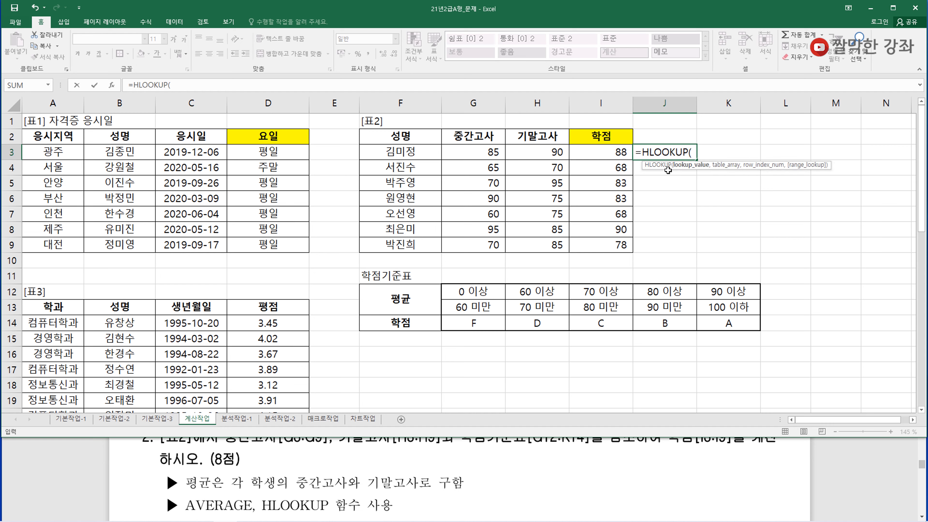
pyautogui.hotkey('ctrl', 'a')
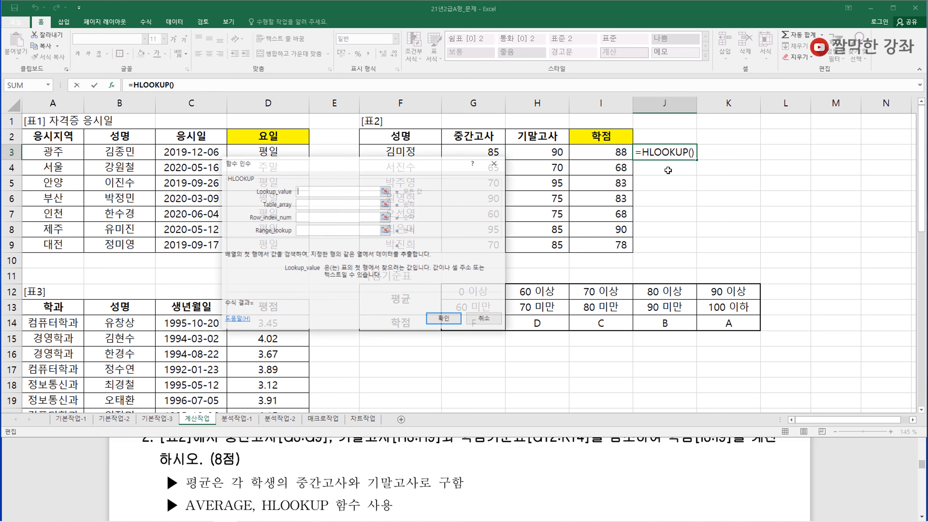
pyautogui.moveTo(378, 165); pyautogui.dragTo(797, 175)
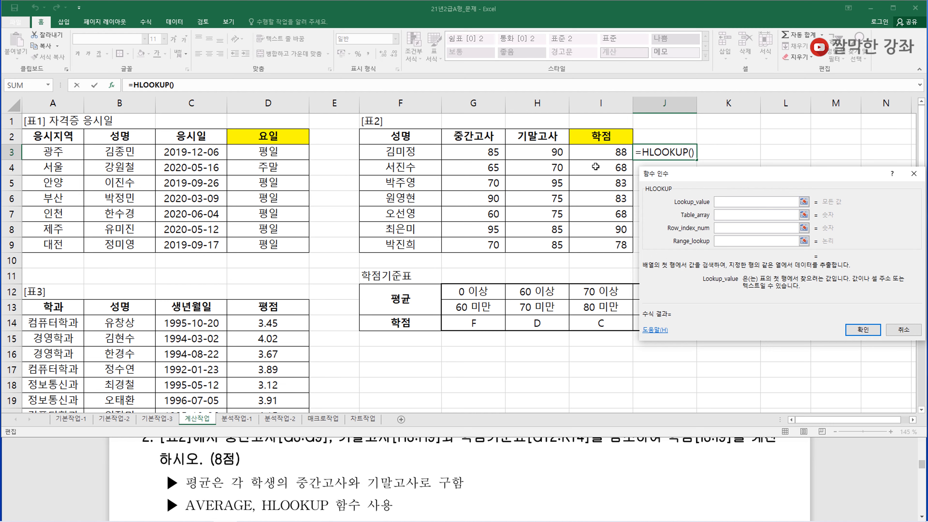
pyautogui.click(596, 152)
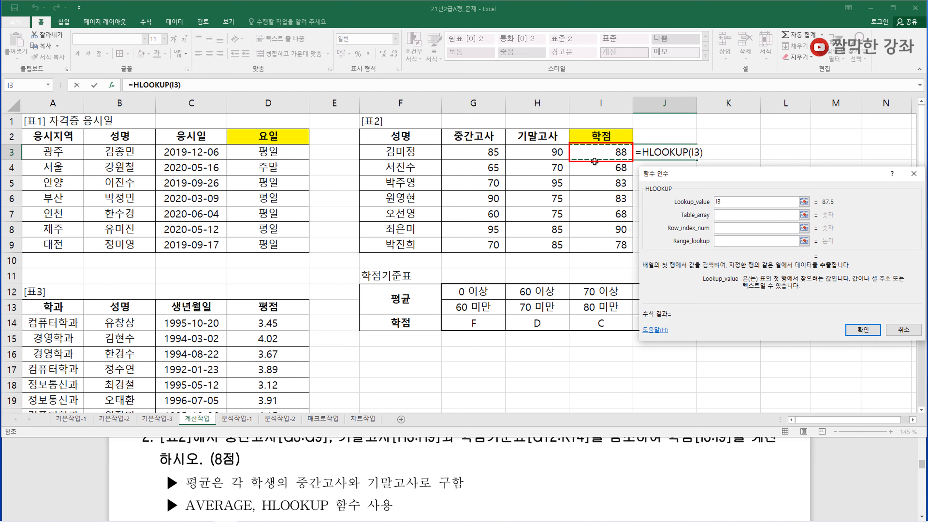
# Step: Set the HLOOKUP table array to the grade criteria range as the absolute reference $G$12:$K$14
pyautogui.click(735, 215)
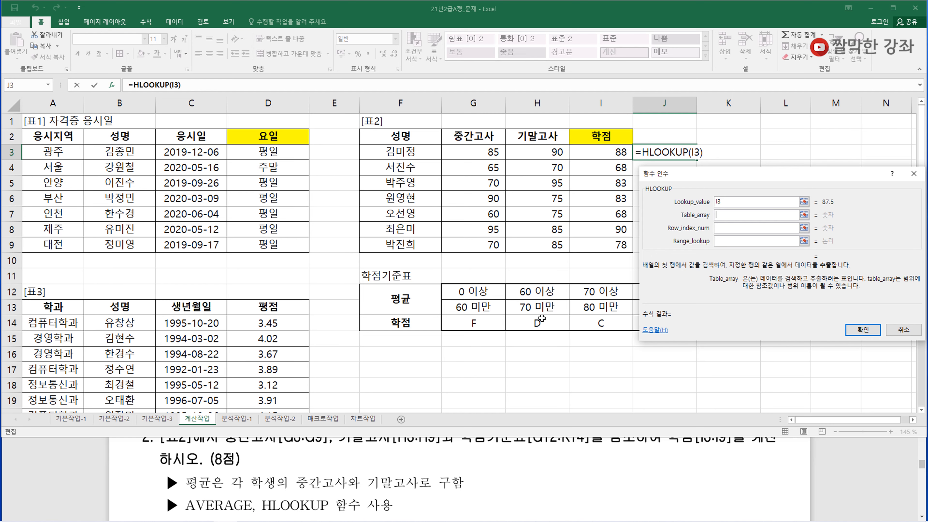
pyautogui.moveTo(476, 295); pyautogui.dragTo(719, 321)
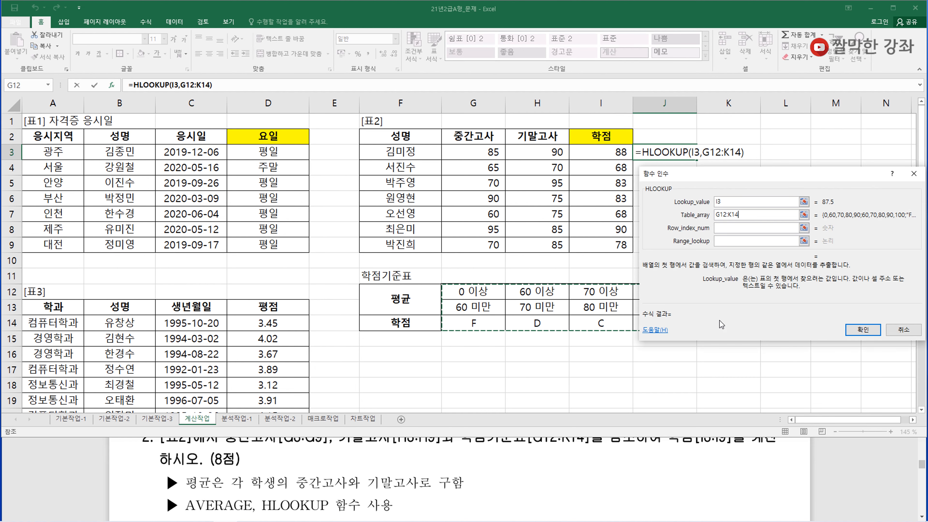
pyautogui.moveTo(709, 174); pyautogui.dragTo(770, 171)
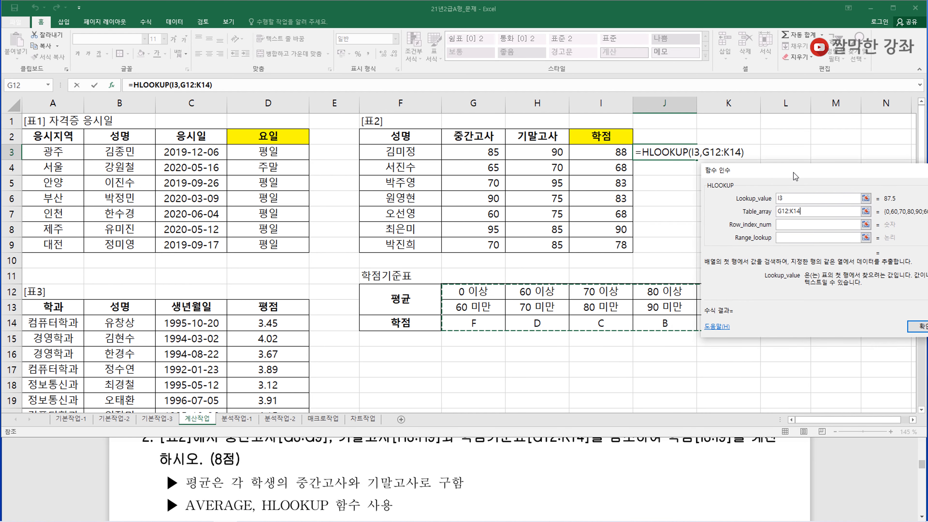
pyautogui.moveTo(793, 172); pyautogui.dragTo(729, 174)
pyautogui.press('F4')
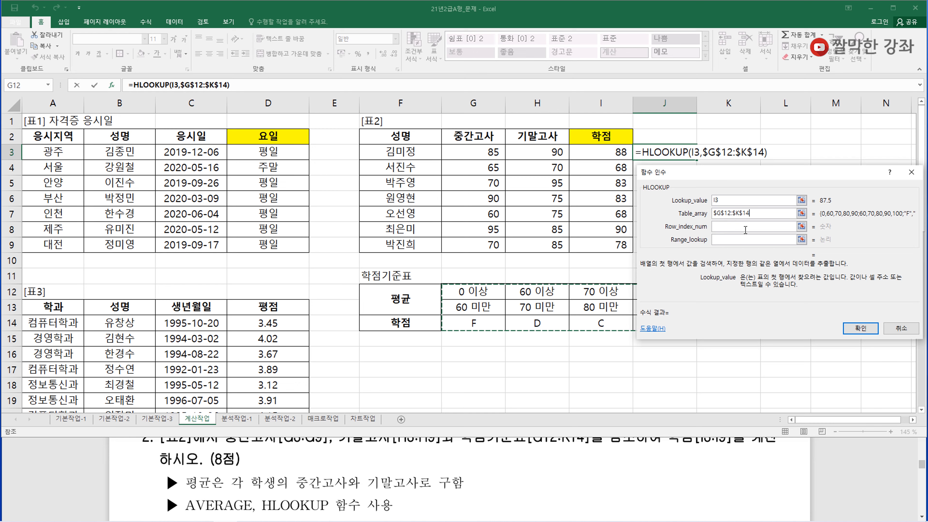
# Step: Set the HLOOKUP row index number to 3
pyautogui.click(729, 226)
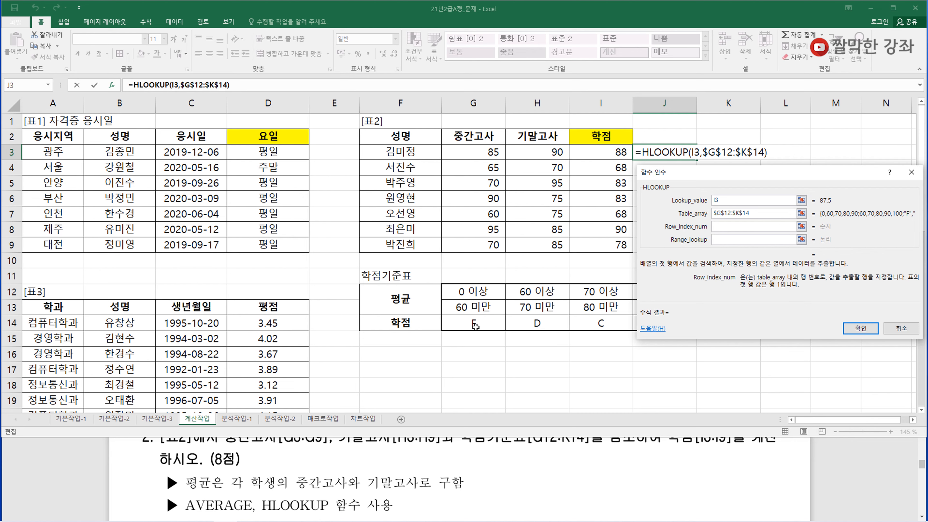
pyautogui.moveTo(738, 172); pyautogui.dragTo(743, 104)
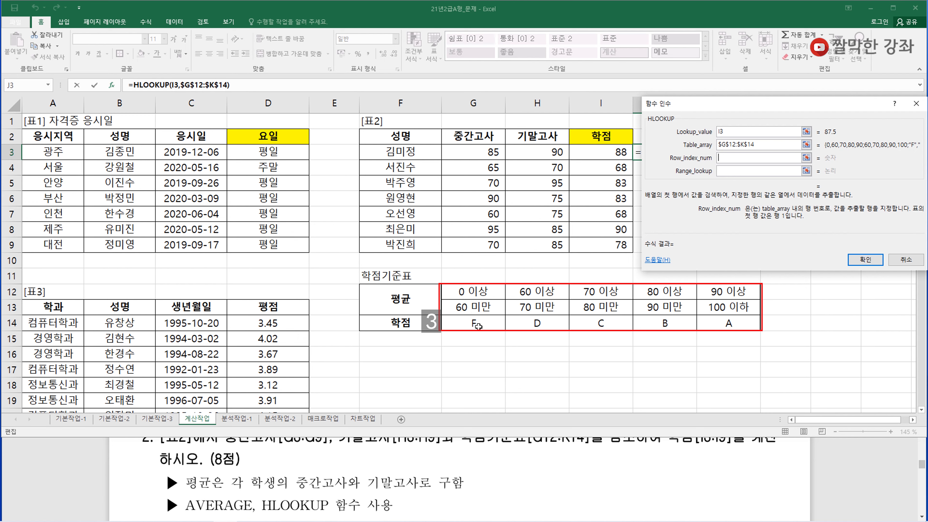
pyautogui.write('3')
pyautogui.press('Tab')
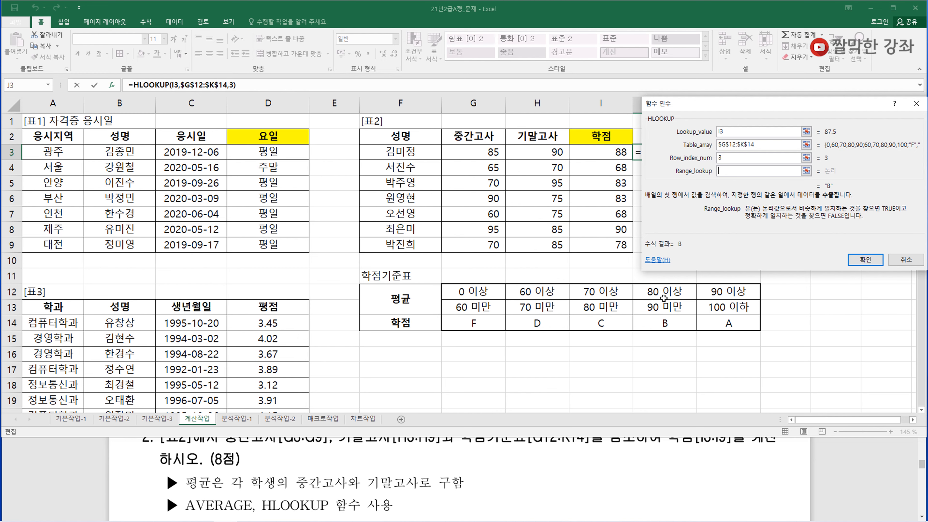
# Step: Set the HLOOKUP range lookup to TRUE, enter the formula in J3 and fill it down to J9
pyautogui.write('true')
pyautogui.doubleClick(731, 172)
pyautogui.write('1')
pyautogui.press('BackSpace')
pyautogui.write('true')
pyautogui.click(864, 259)
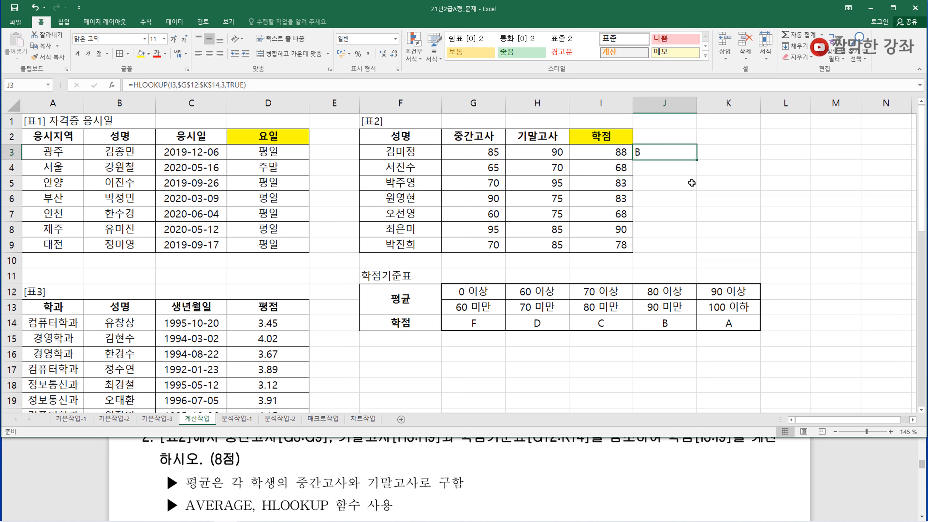
pyautogui.moveTo(697, 160); pyautogui.dragTo(684, 250)
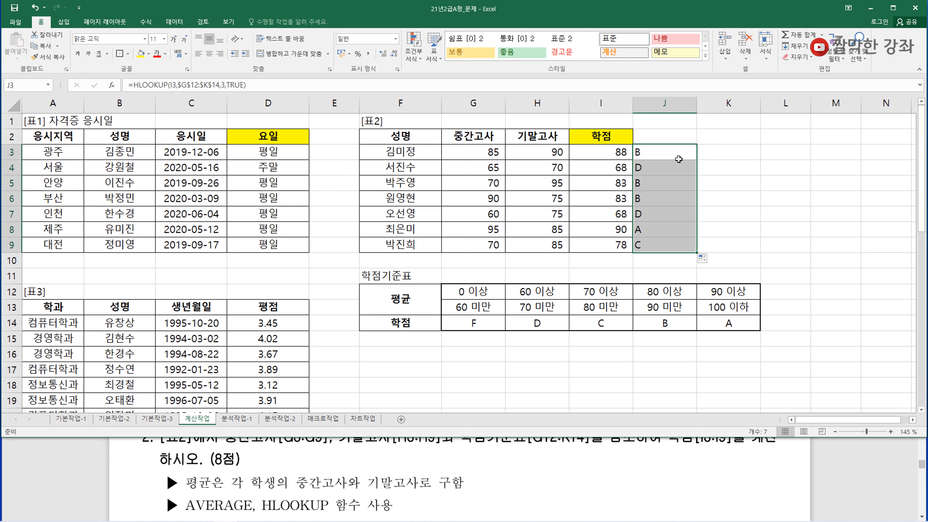
# Step: Clear the trial formulas in I3:J9 and start an HLOOKUP function in I3 with its function arguments
pyautogui.moveTo(621, 155); pyautogui.dragTo(676, 245)
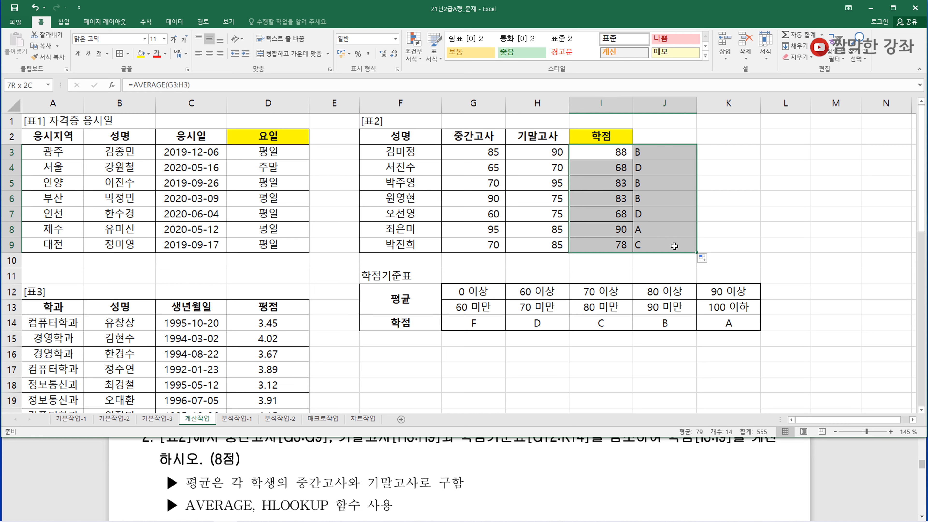
pyautogui.press('Delete')
pyautogui.click(608, 153)
pyautogui.write('=')
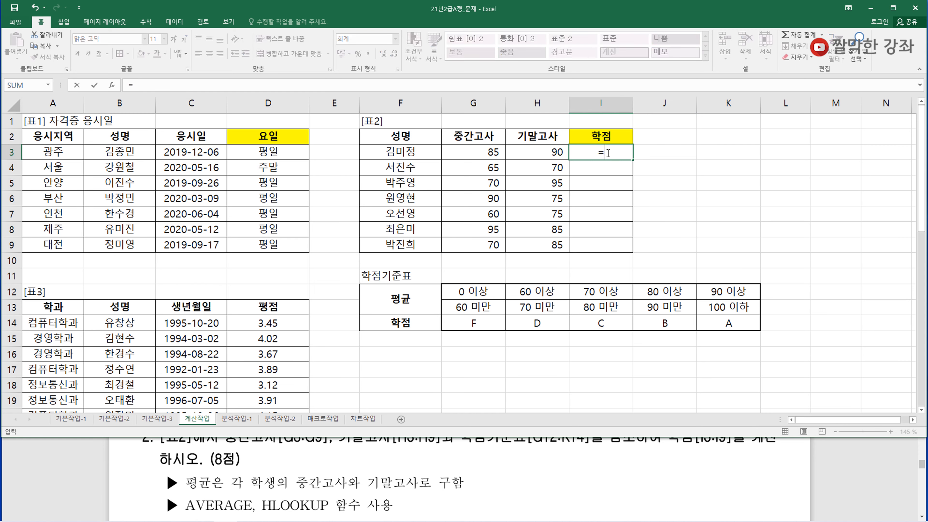
pyautogui.write('hl')
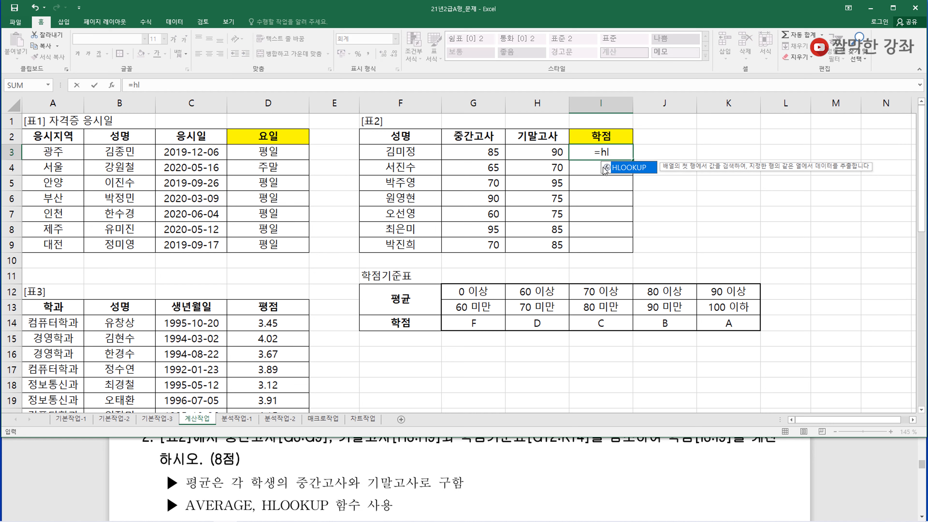
pyautogui.press('Tab')
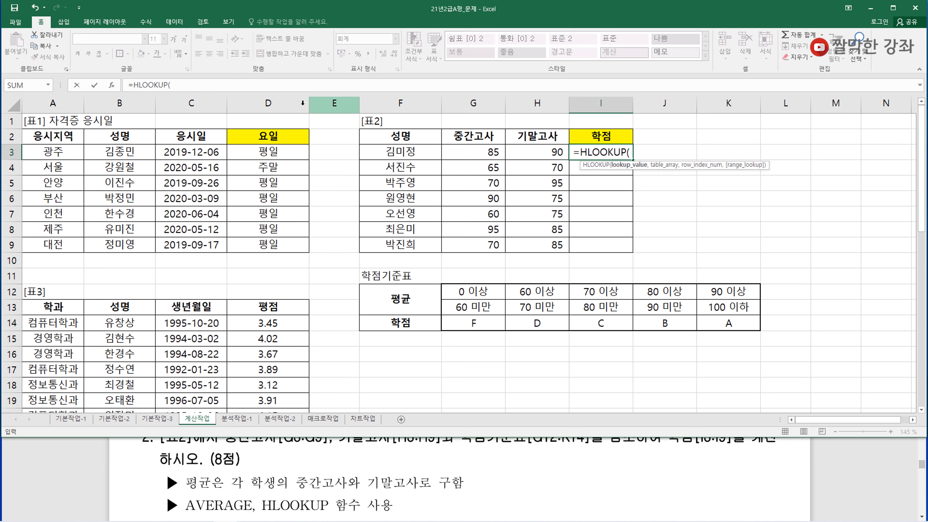
pyautogui.hotkey('ctrl', 'a')
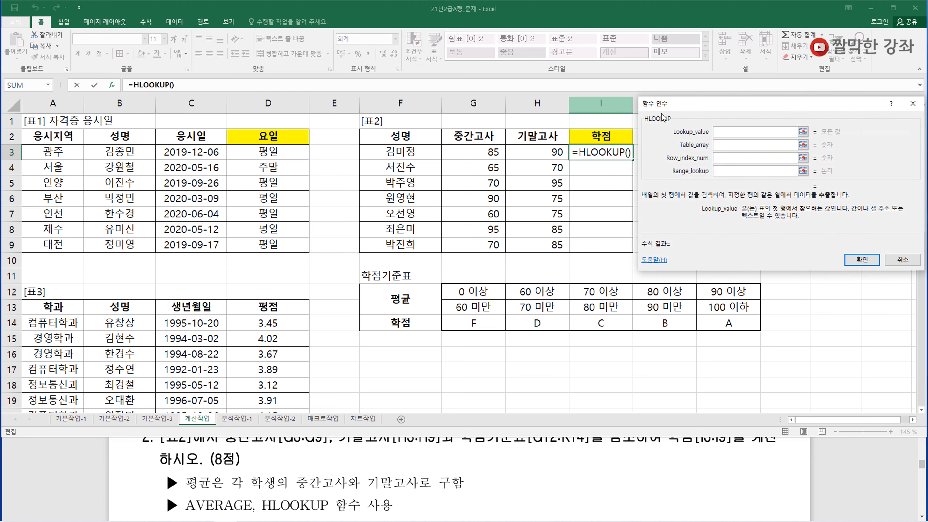
# Step: Set the HLOOKUP lookup value in I3 to a nested average(G3:H3) of the student's midterm and final scores
pyautogui.moveTo(692, 111); pyautogui.dragTo(696, 126)
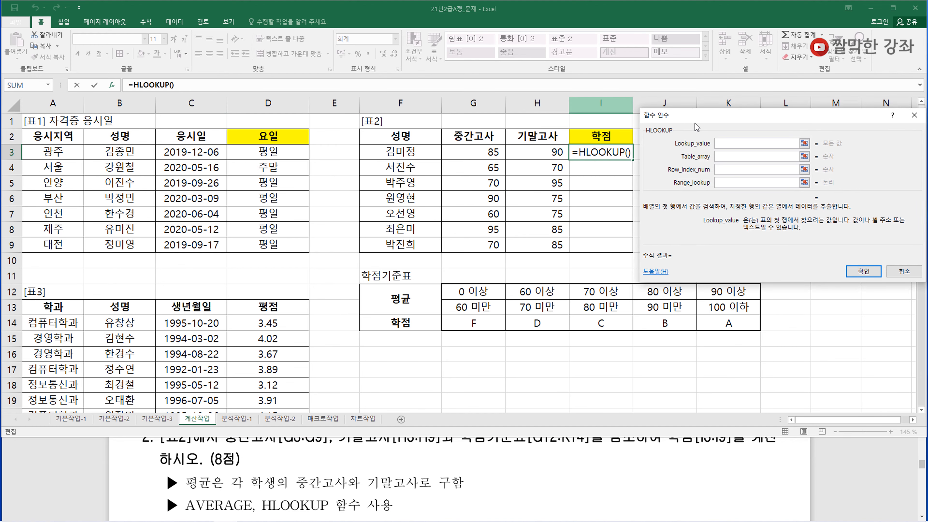
pyautogui.click(723, 145)
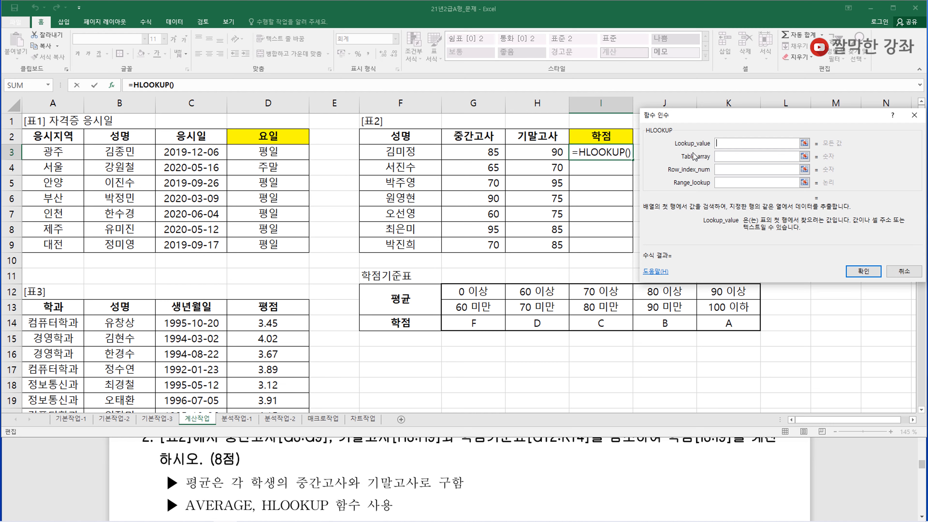
pyautogui.write('aver')
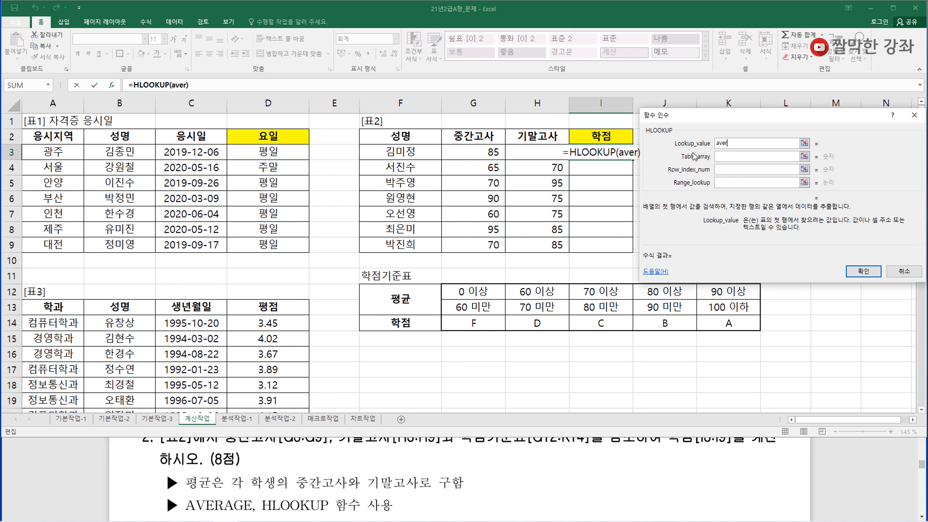
pyautogui.write('age')
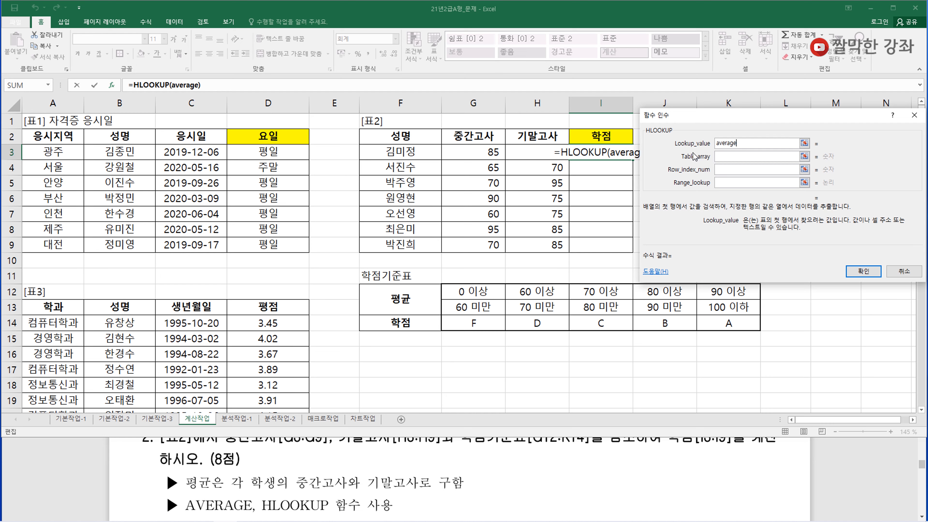
pyautogui.write('()')
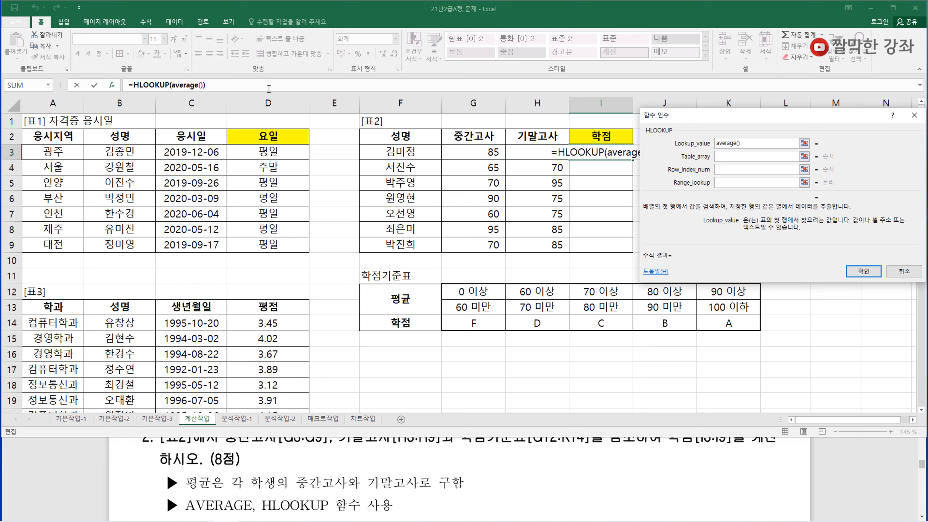
pyautogui.click(187, 85)
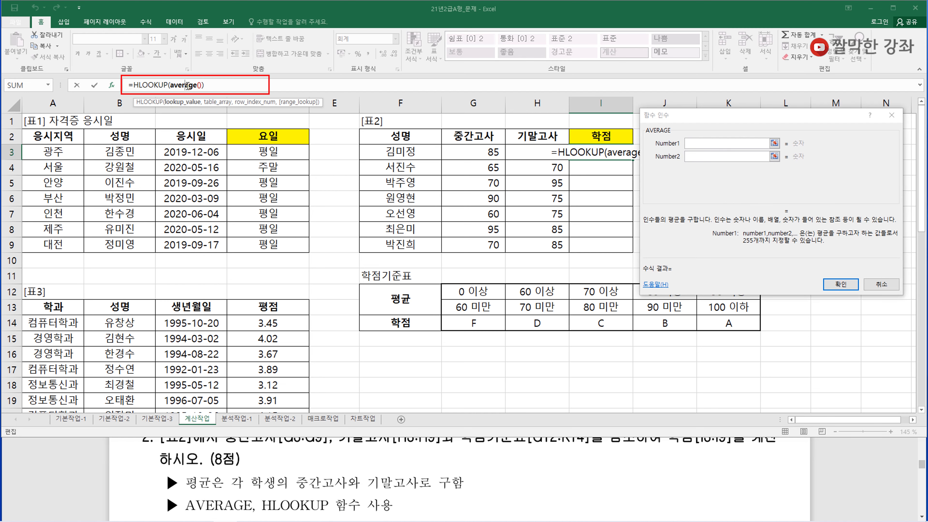
pyautogui.click(700, 145)
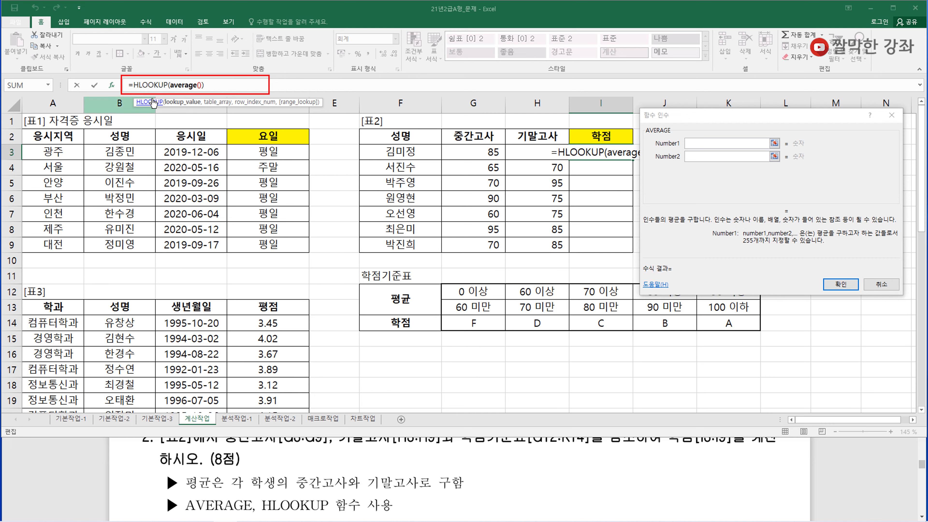
pyautogui.click(154, 85)
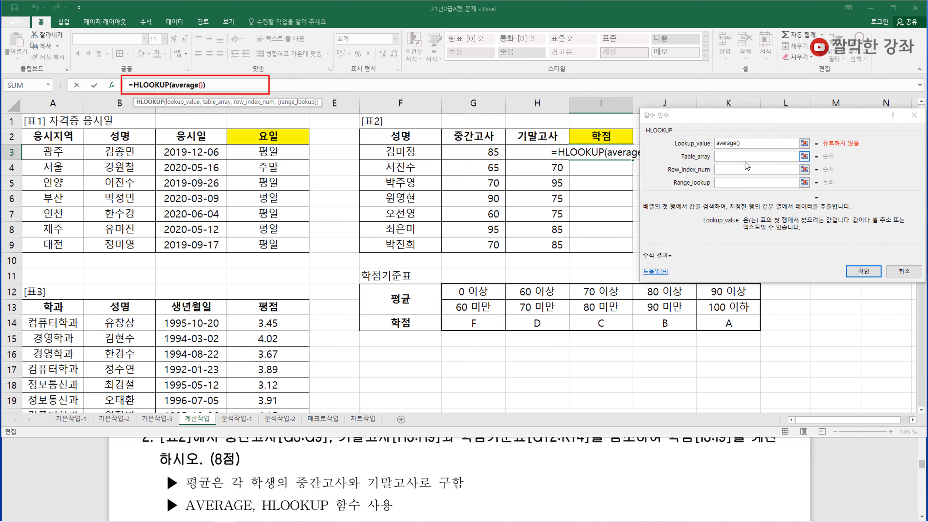
pyautogui.click(733, 143)
pyautogui.click(472, 155)
pyautogui.moveTo(471, 155); pyautogui.dragTo(527, 152)
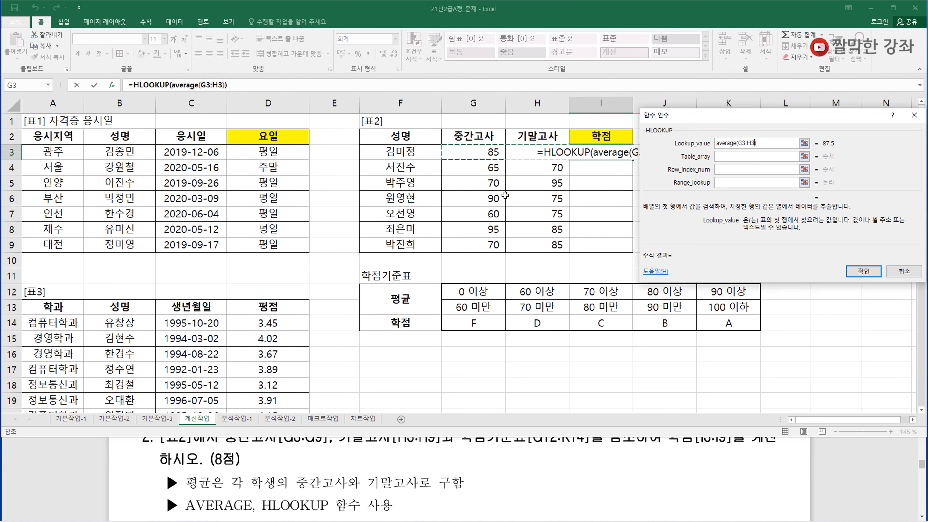
# Step: Set the HLOOKUP table array to the absolute range $G$12:$K$14 and the row index number to 3
pyautogui.click(724, 160)
pyautogui.moveTo(473, 293); pyautogui.dragTo(722, 321)
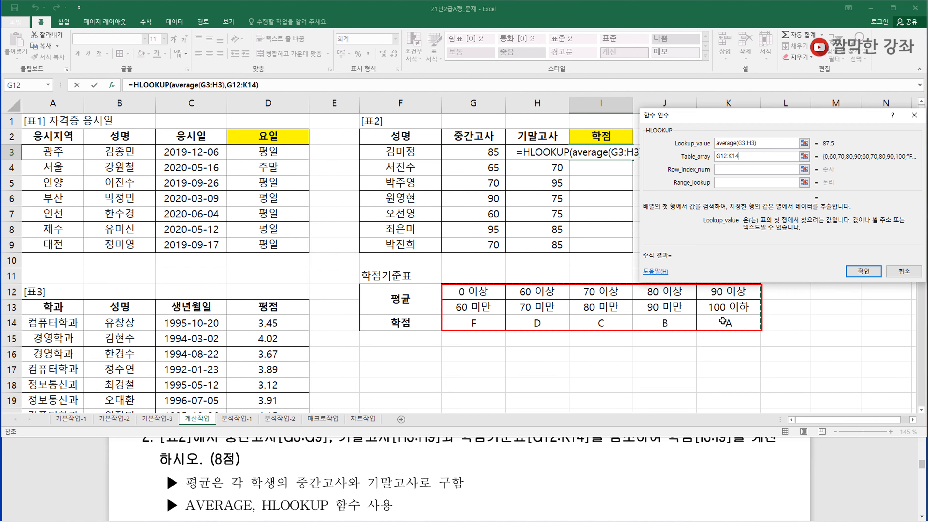
pyautogui.press('F4')
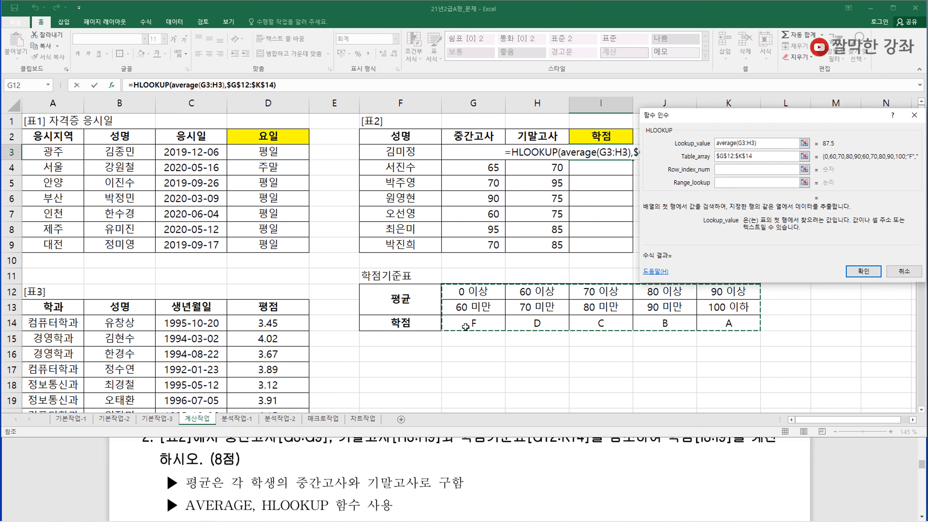
pyautogui.click(724, 170)
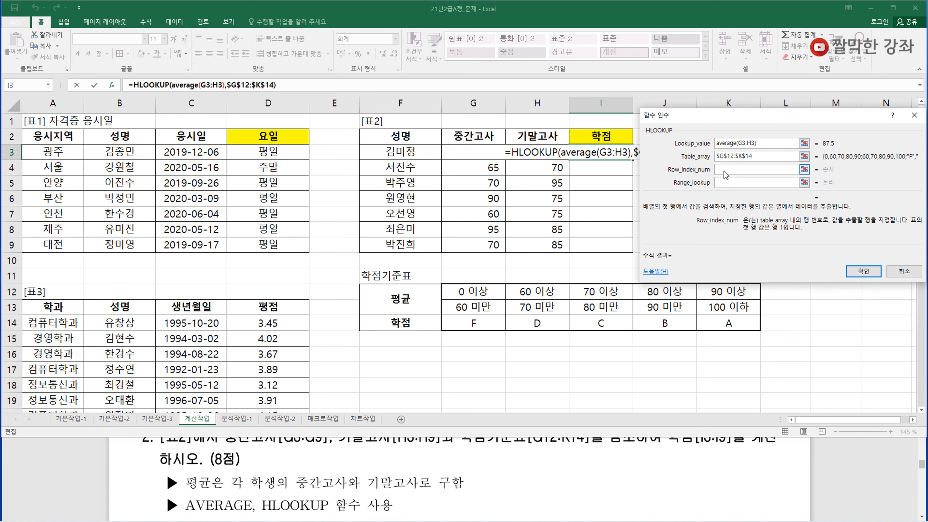
pyautogui.write('3')
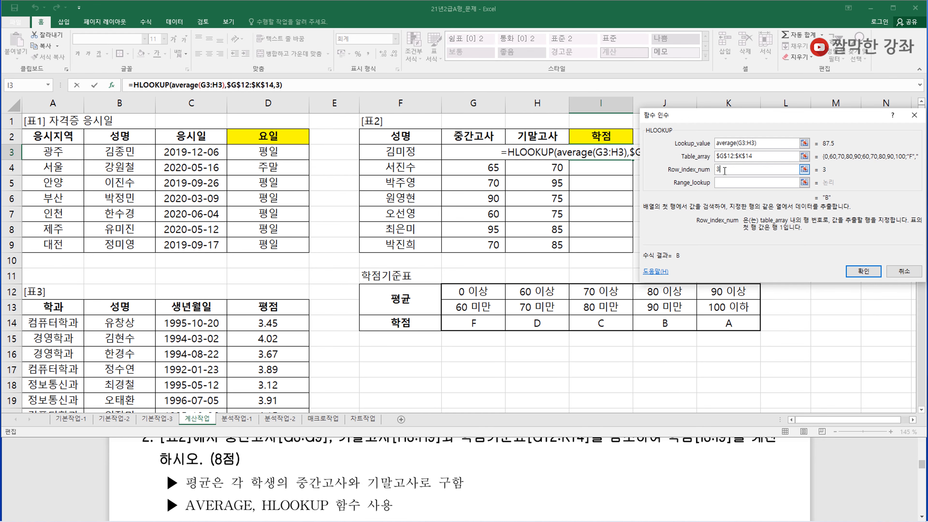
# Step: Set the HLOOKUP range lookup to true, enter the formula in I3 and fill it down to I9
pyautogui.click(724, 182)
pyautogui.write('true')
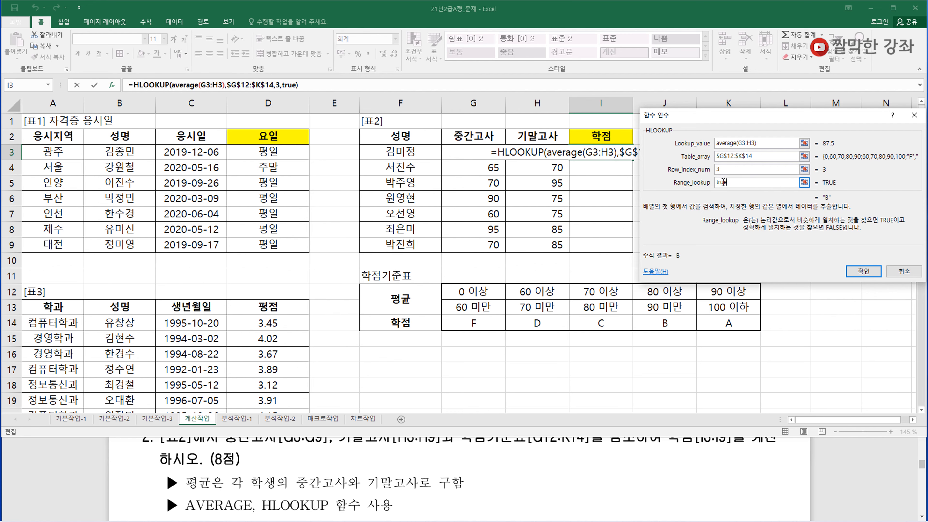
pyautogui.click(853, 273)
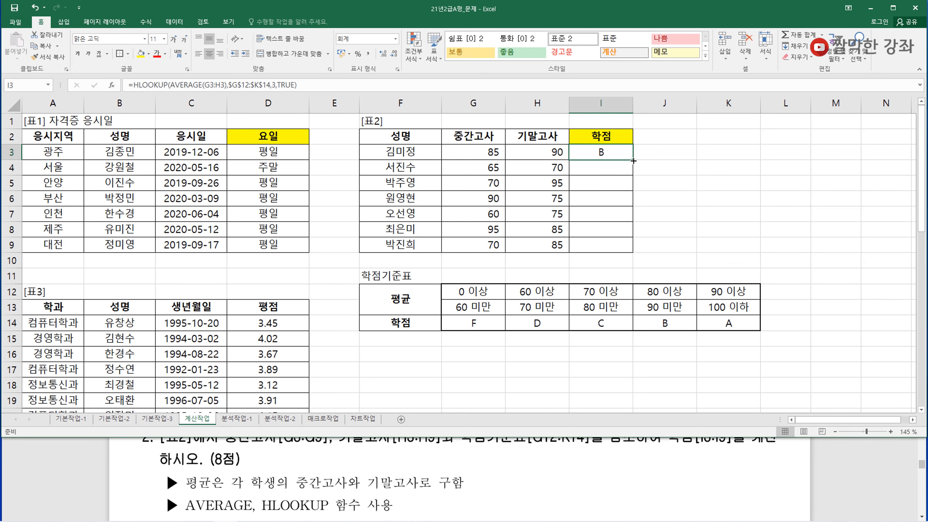
pyautogui.doubleClick(634, 161)
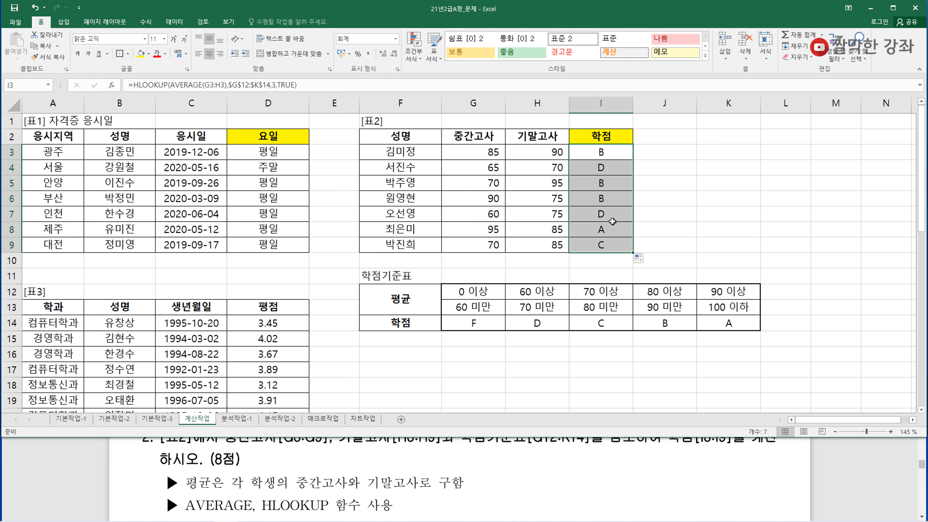
# Step: Bring [표3] into view in the worksheet and read question 3 about it in the exam PDF
pyautogui.click(270, 323)
pyautogui.scroll(-3, 249, 315)
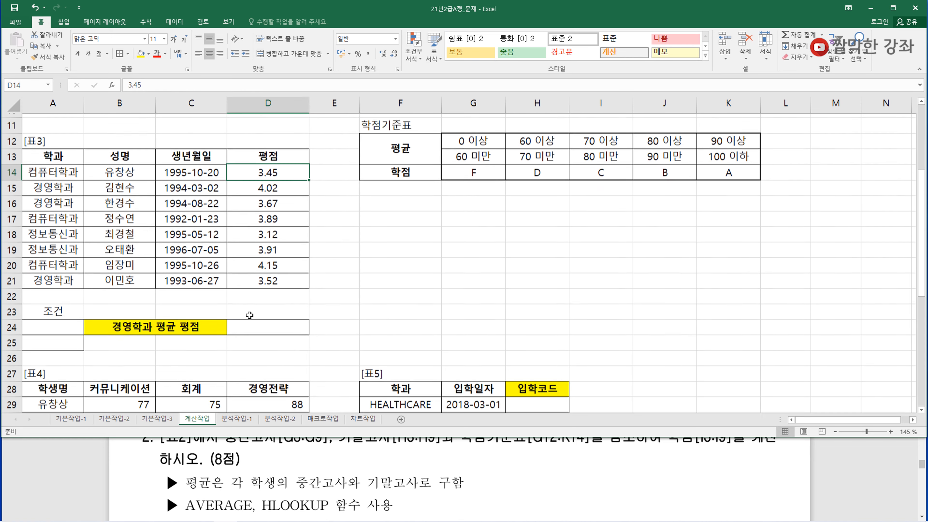
pyautogui.click(272, 462)
pyautogui.scroll(-5, 277, 450)
pyautogui.scroll(-2, 277, 450)
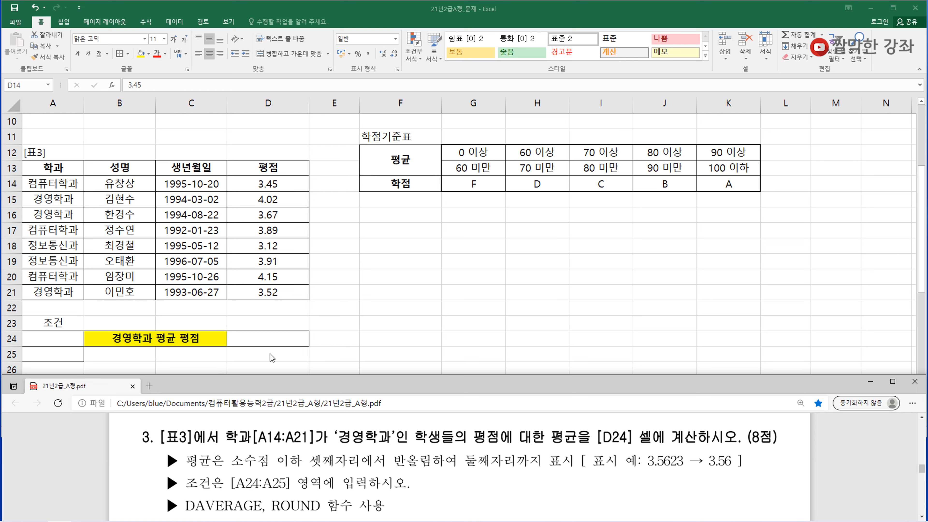
pyautogui.scroll(-1, 336, 458)
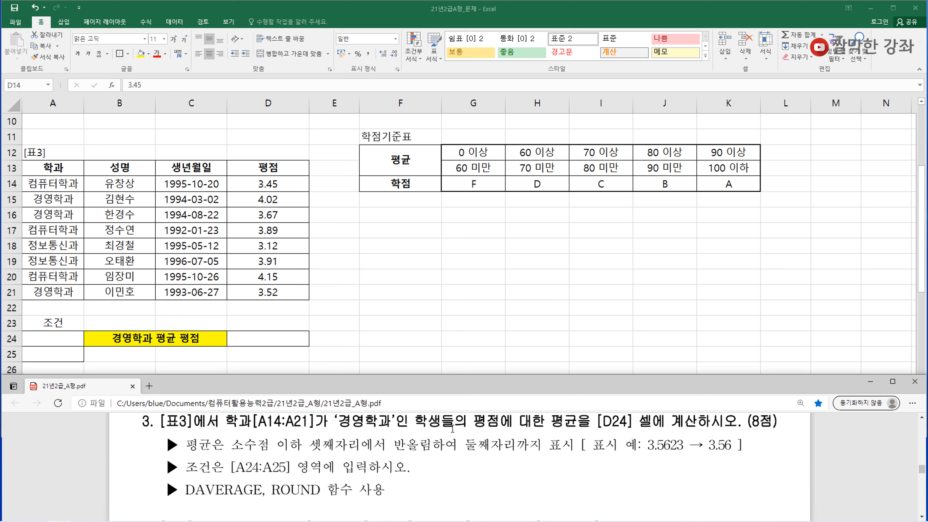
# Step: Enter the condition header 학과 in A24 and the criterion 경영학과 in A25
pyautogui.click(80, 361)
pyautogui.click(50, 337)
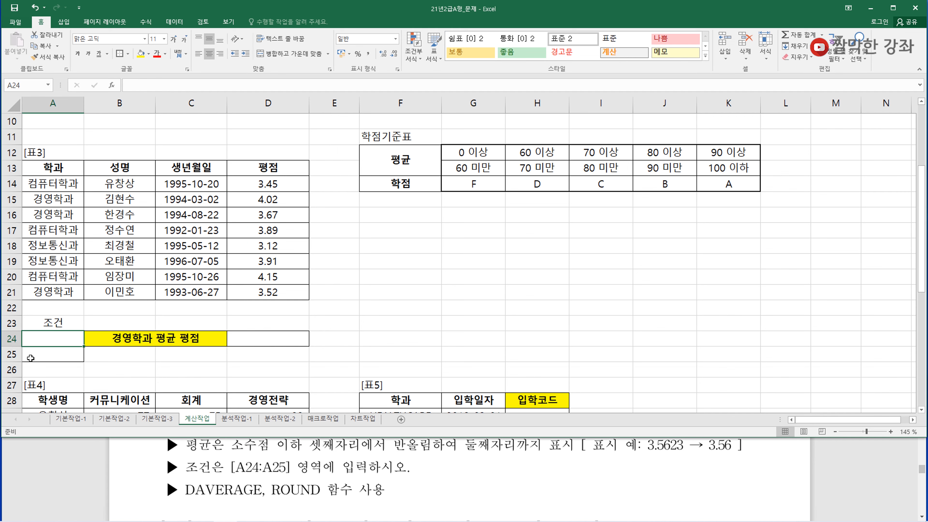
pyautogui.write('학과')
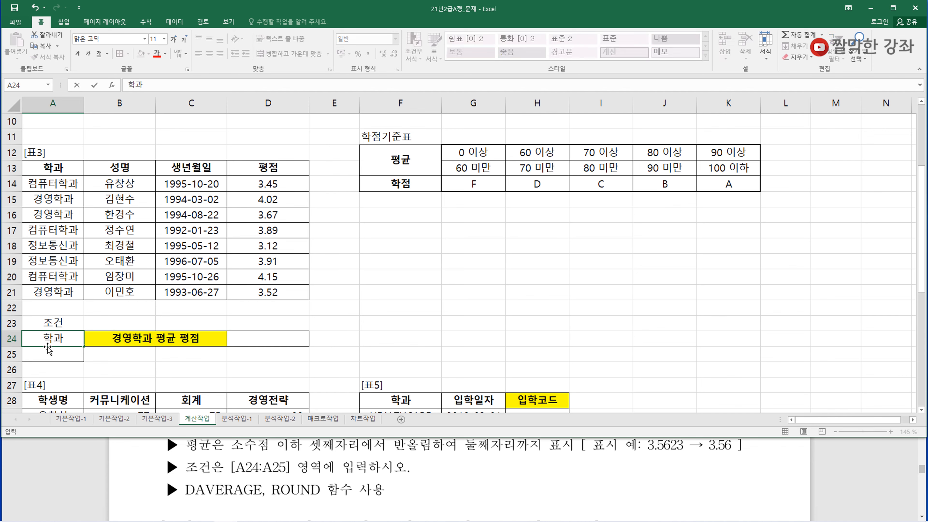
pyautogui.click(53, 360)
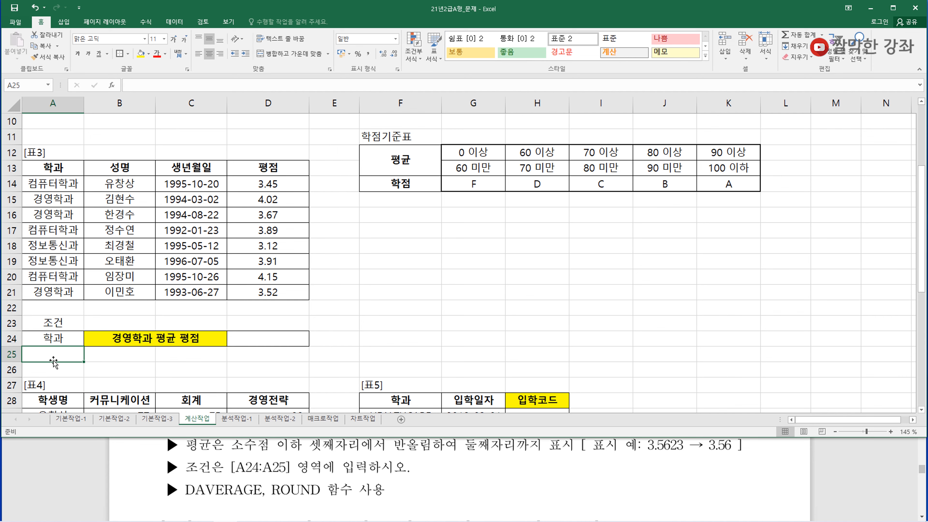
pyautogui.write('경영학고')
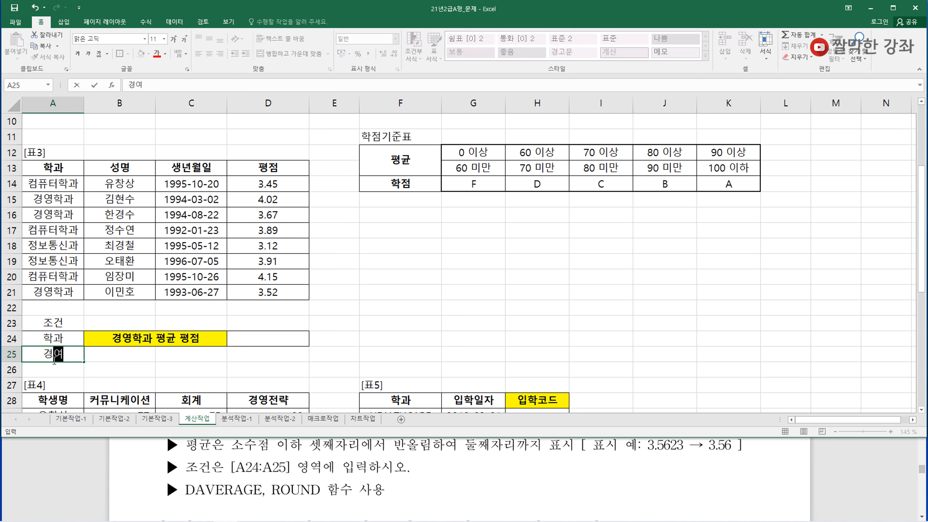
pyautogui.write('ㅏ')
pyautogui.press('Return')
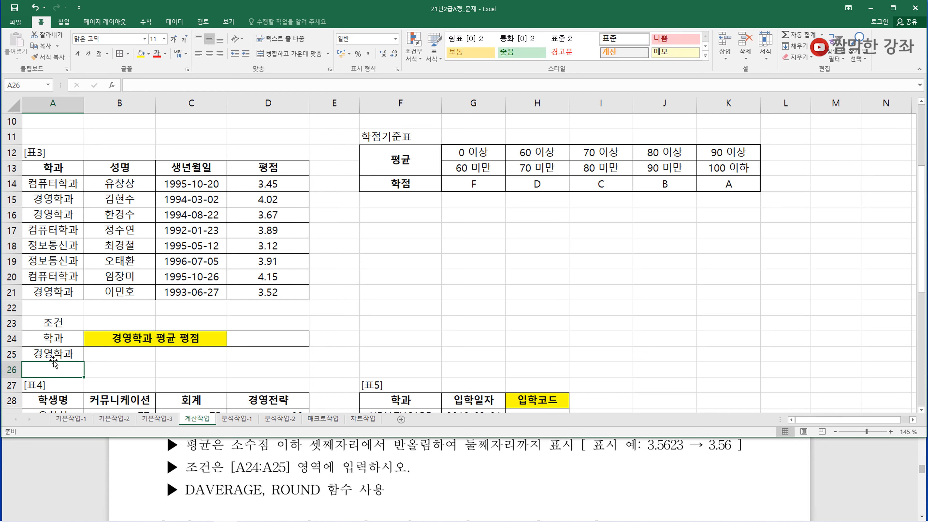
pyautogui.click(64, 353)
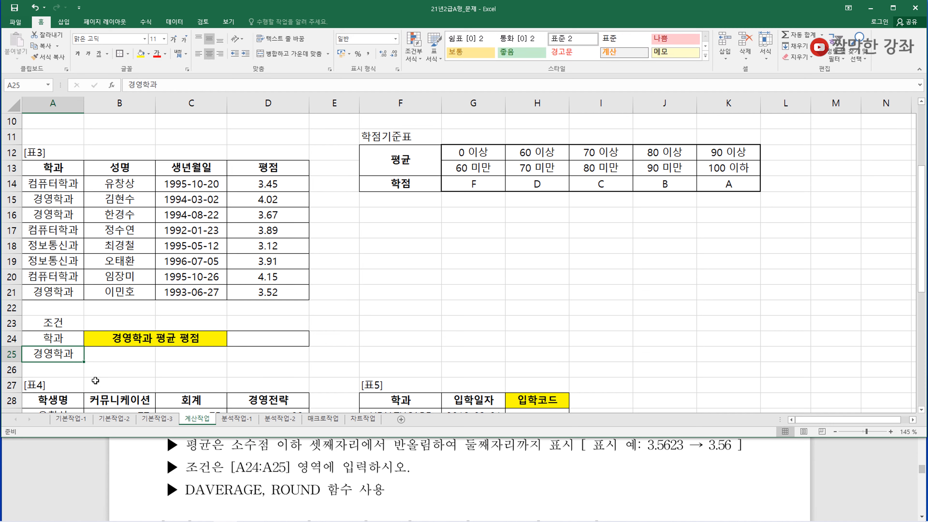
# Step: Start a DAVERAGE function in D24 and set its database argument to the [표3] range A13:D21
pyautogui.click(288, 341)
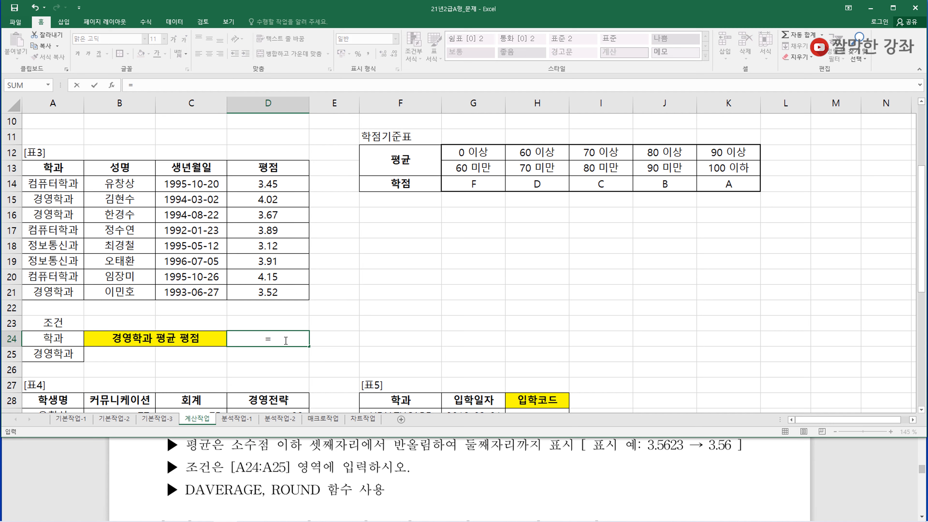
pyautogui.write('da')
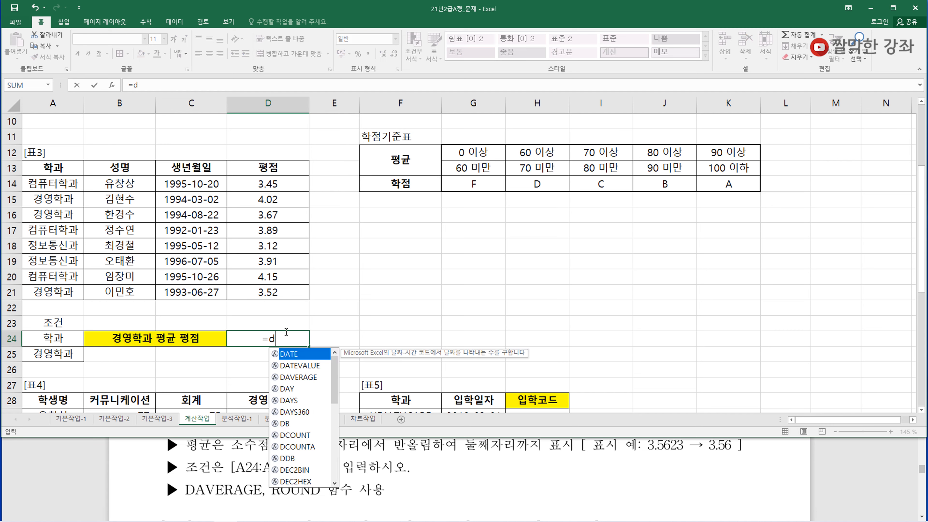
pyautogui.doubleClick(295, 378)
pyautogui.hotkey('ctrl', 'a')
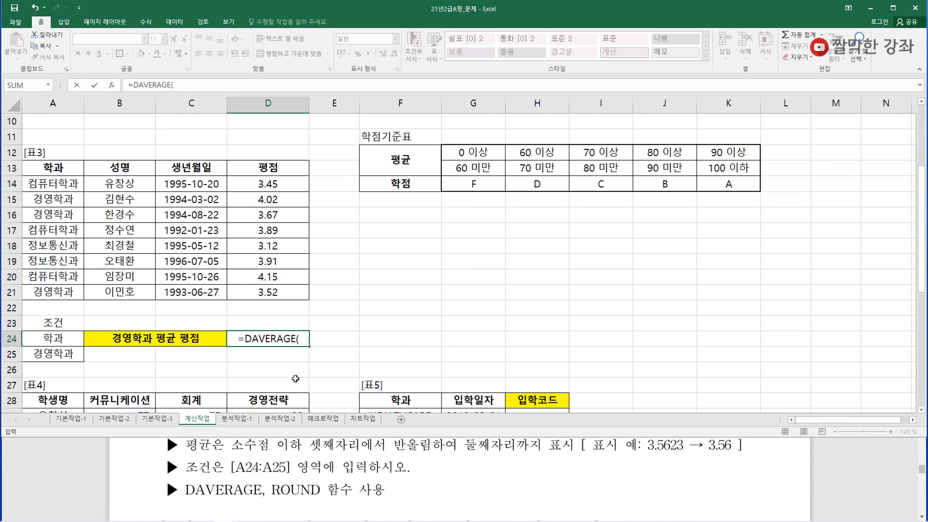
pyautogui.moveTo(702, 127); pyautogui.dragTo(378, 245)
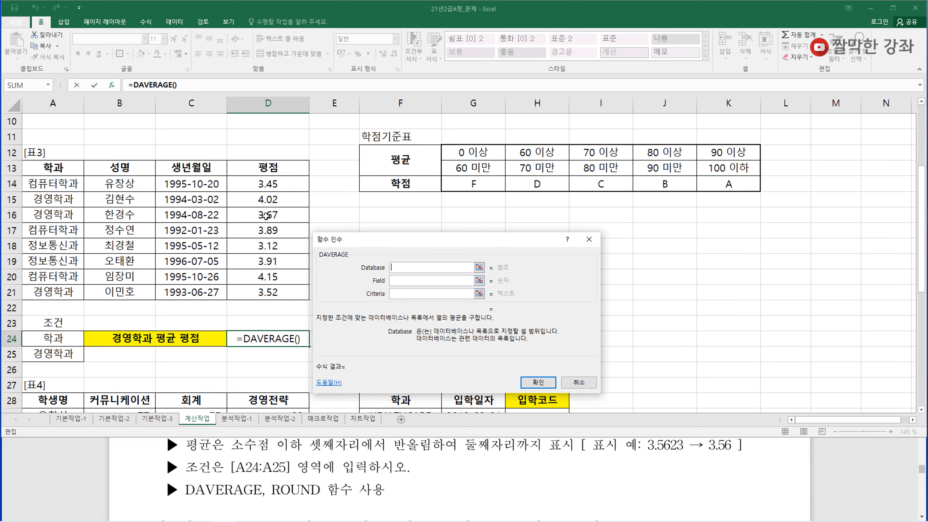
pyautogui.moveTo(49, 169); pyautogui.dragTo(270, 289)
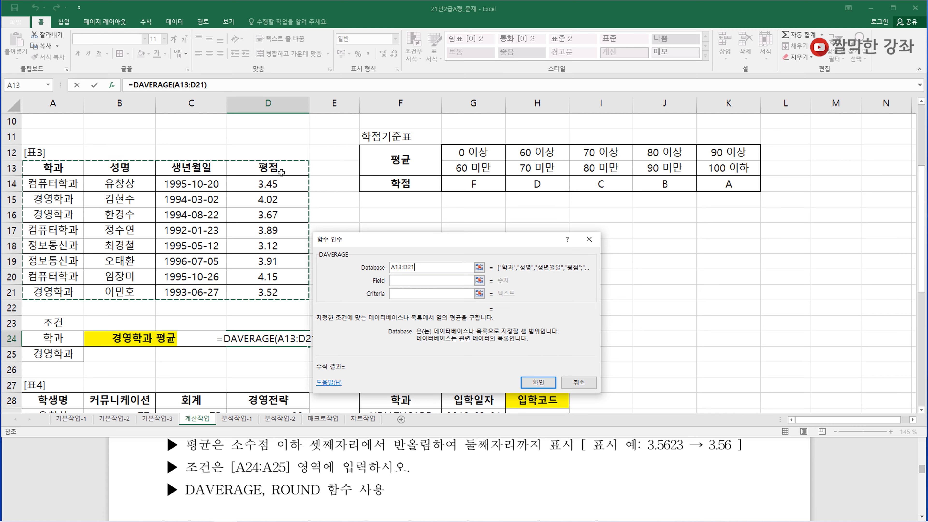
# Step: Set the DAVERAGE field to column number 4 and its criteria to the condition range A24:A25
pyautogui.click(395, 281)
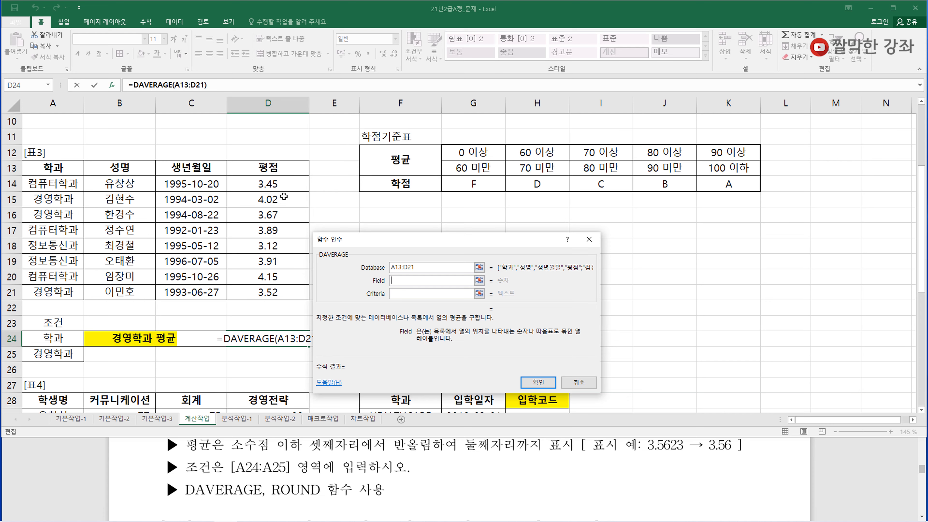
pyautogui.click(269, 171)
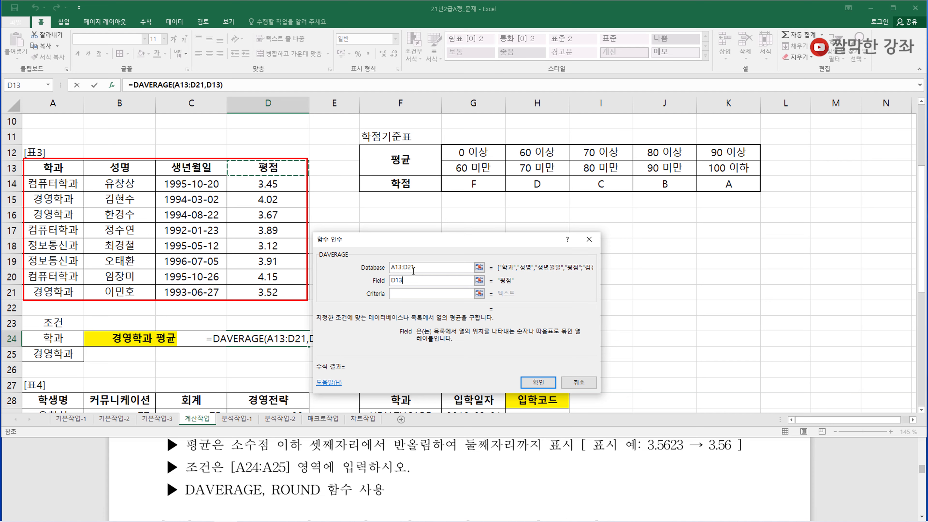
pyautogui.doubleClick(398, 280)
pyautogui.write('4')
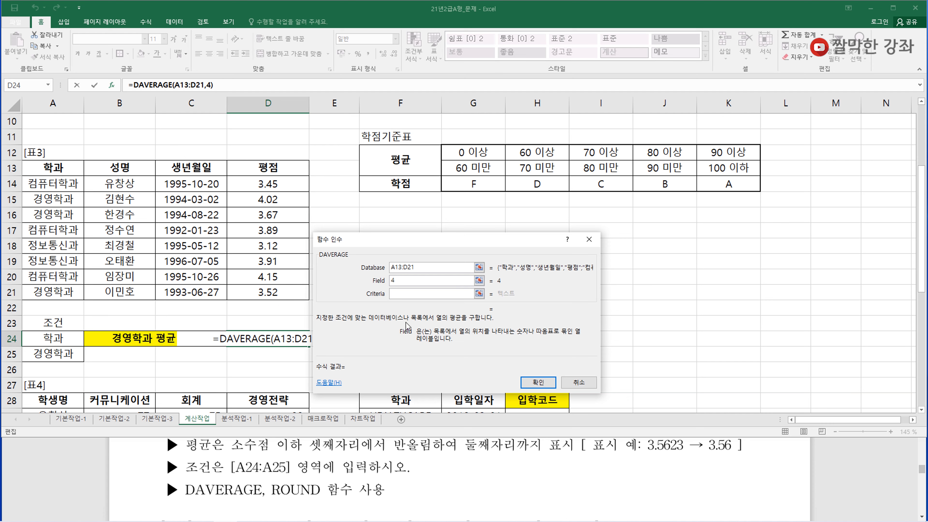
pyautogui.click(399, 293)
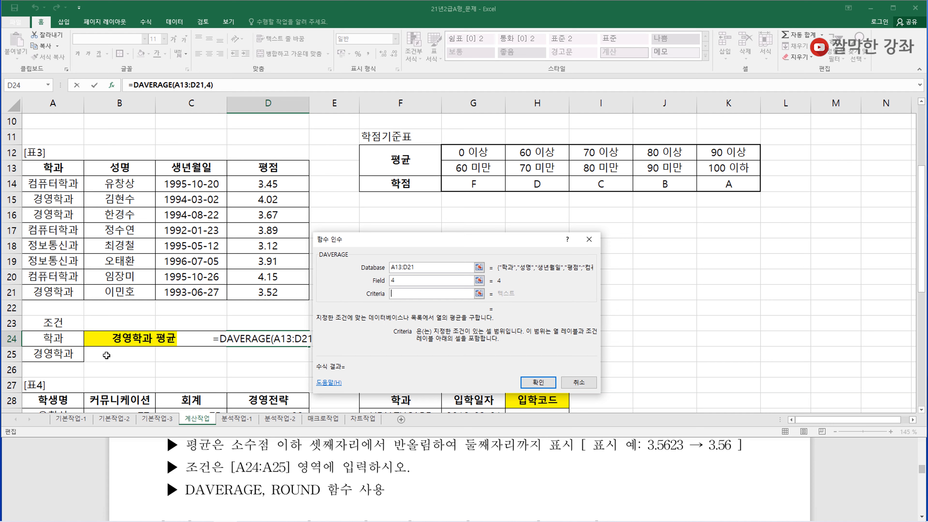
pyautogui.moveTo(55, 340); pyautogui.dragTo(53, 353)
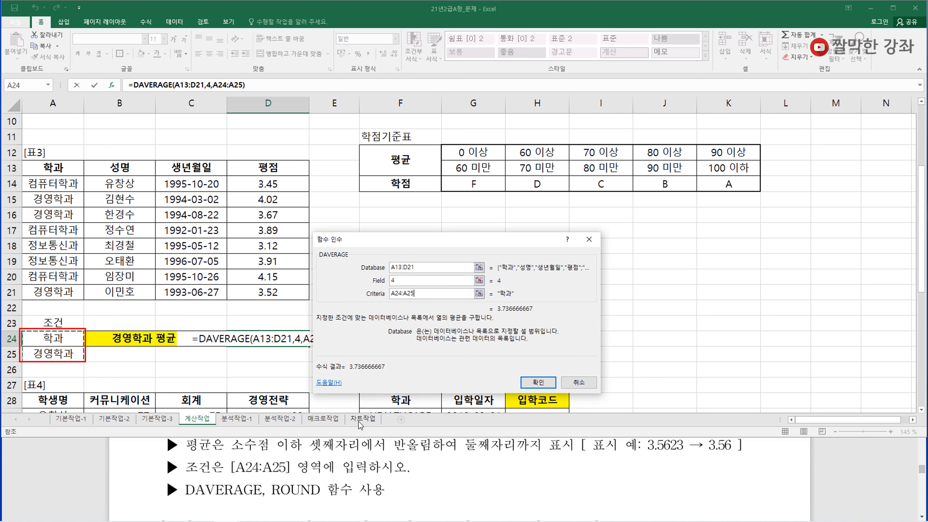
# Step: Confirm the DAVERAGE formula in D24, check the question's rounding requirement in the exam PDF, and start a ROUND function in E24
pyautogui.click(539, 382)
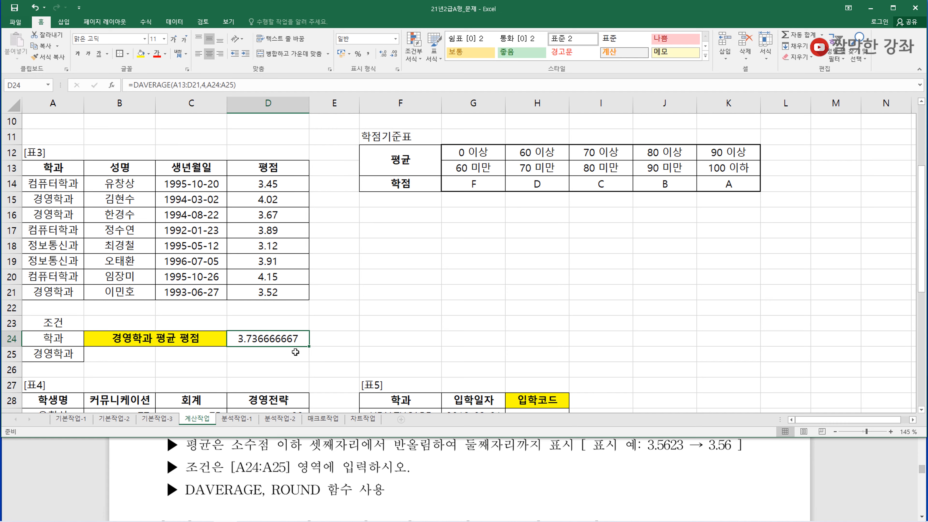
pyautogui.click(336, 465)
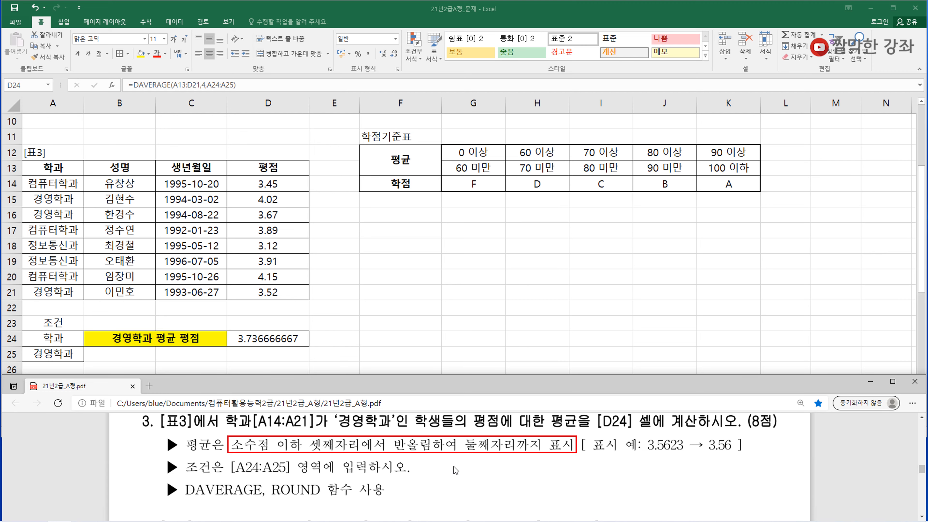
pyautogui.click(333, 338)
pyautogui.write('=round')
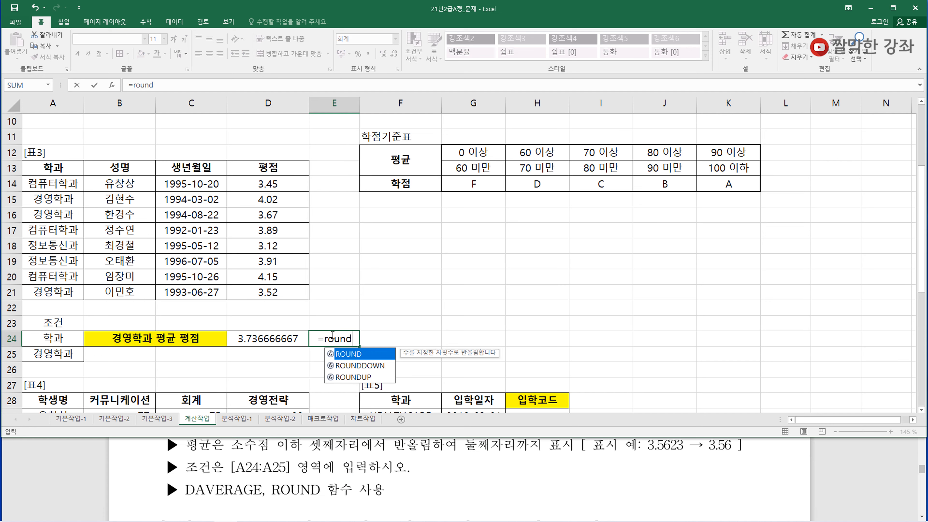
pyautogui.doubleClick(348, 355)
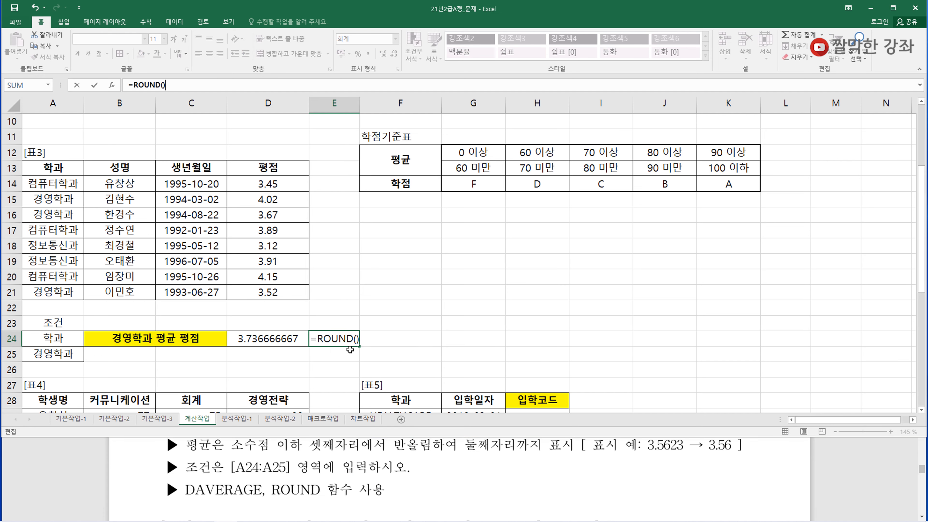
pyautogui.hotkey('ctrl', 'a')
pyautogui.moveTo(419, 241); pyautogui.dragTo(454, 253)
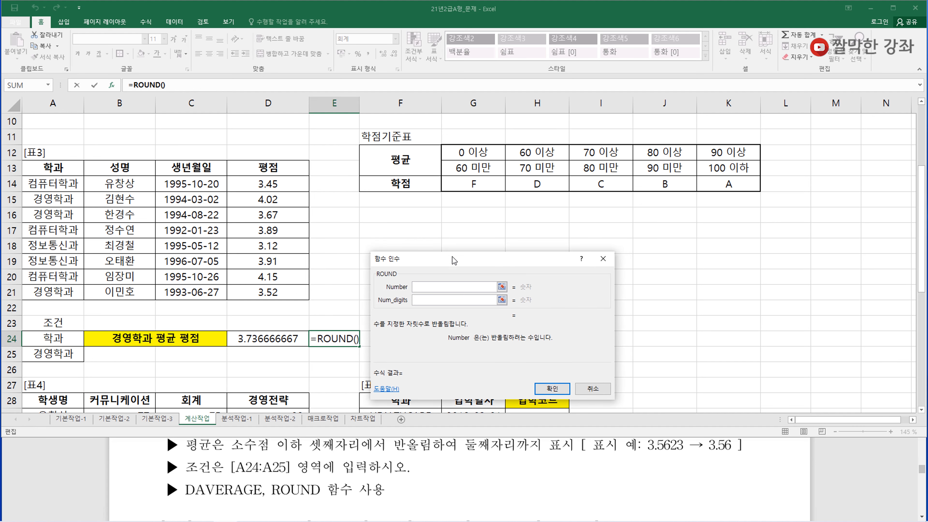
# Step: Set the ROUND number argument to D24 and its number of digits to 2, and confirm the formula in E24
pyautogui.click(264, 336)
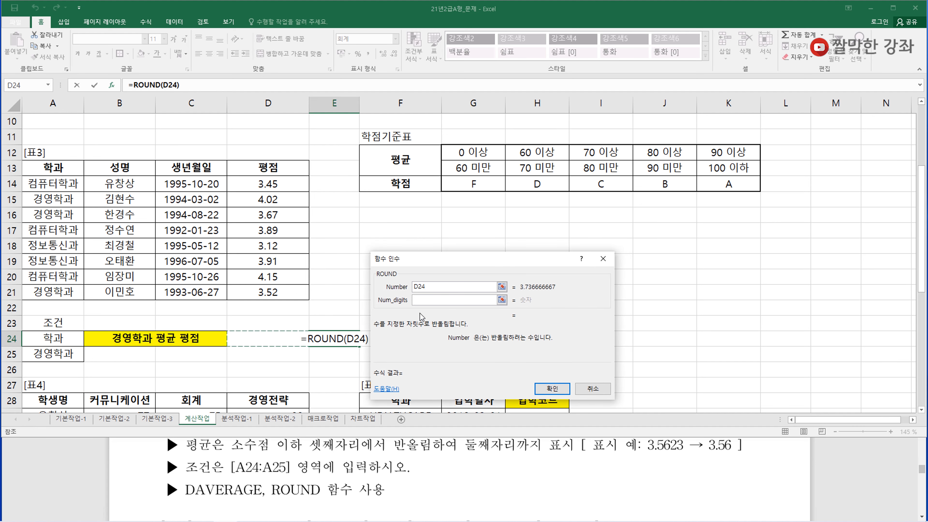
pyautogui.click(423, 303)
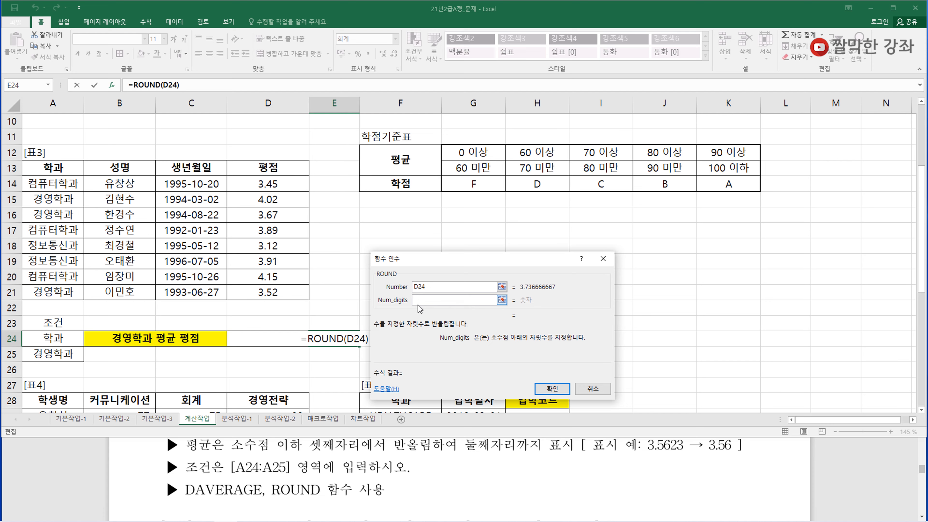
pyautogui.write('2')
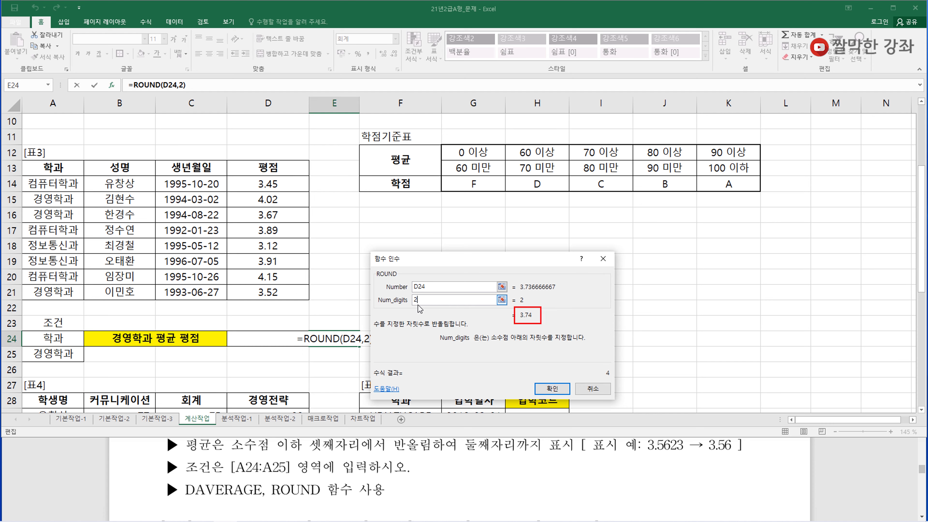
pyautogui.click(553, 388)
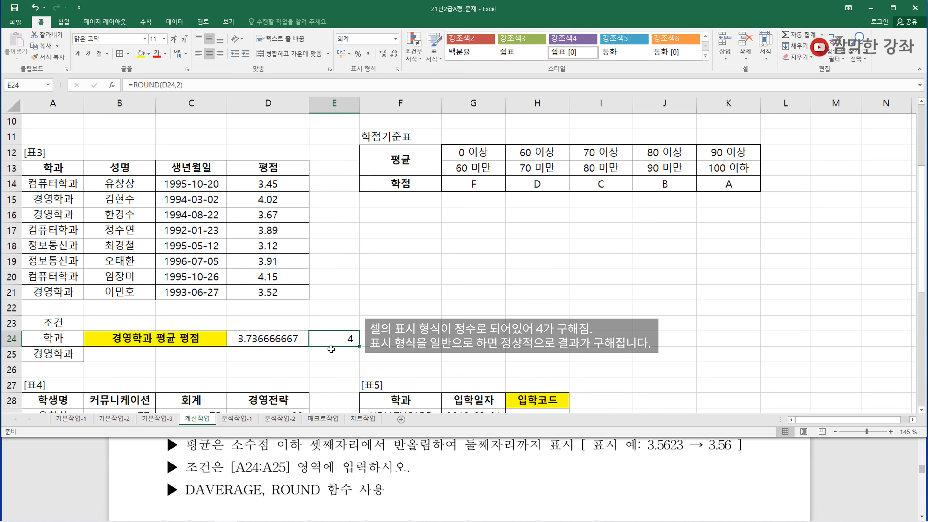
# Step: Clear the trial formulas from D24 and E24
pyautogui.moveTo(281, 339); pyautogui.dragTo(321, 339)
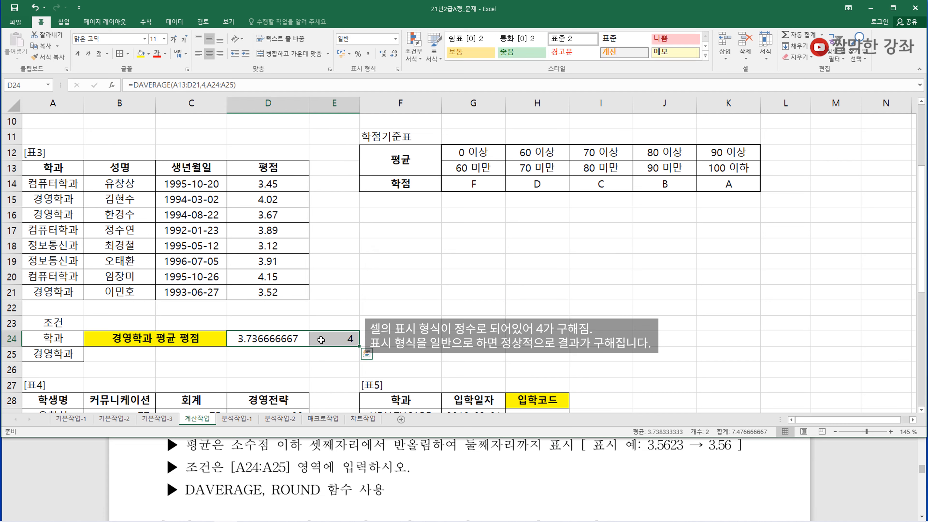
pyautogui.press('Delete')
# Step: Start a ROUND function in D24 with its function arguments dialog open
pyautogui.click(266, 336)
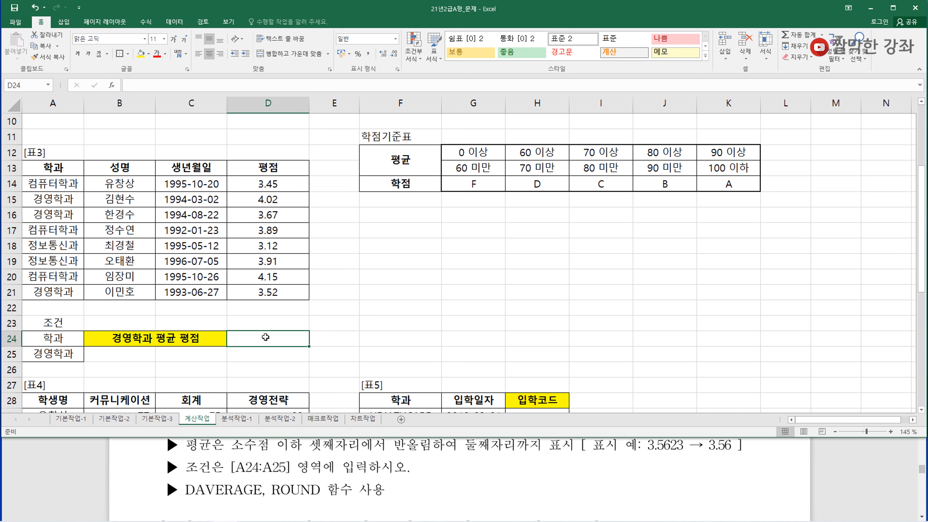
pyautogui.write('=')
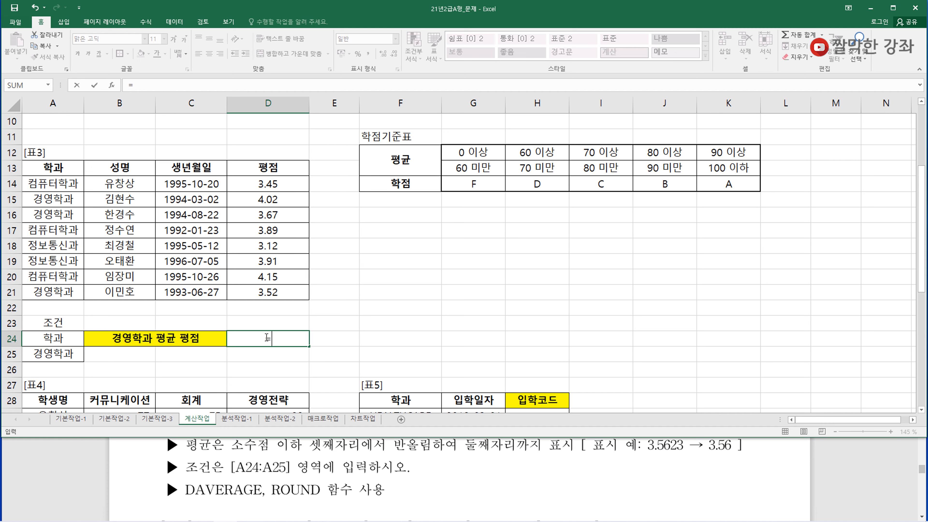
pyautogui.write('rou')
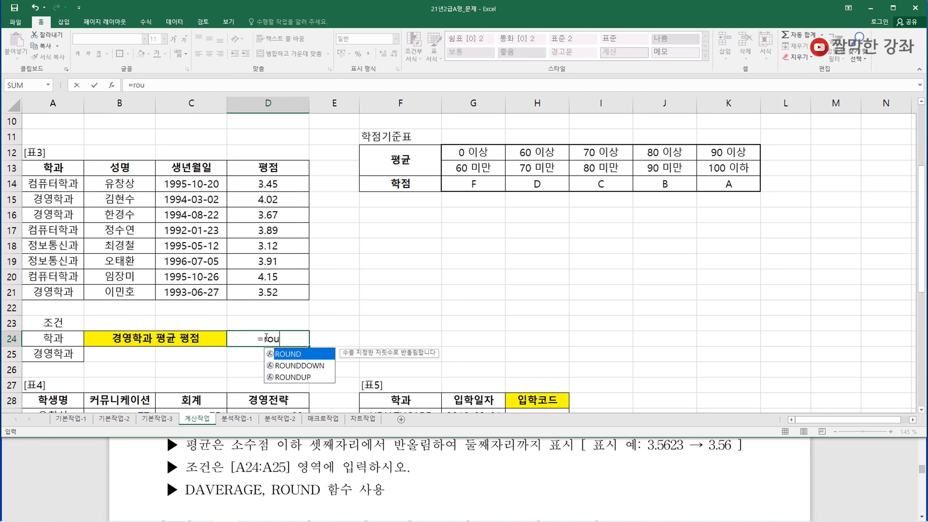
pyautogui.write('nd')
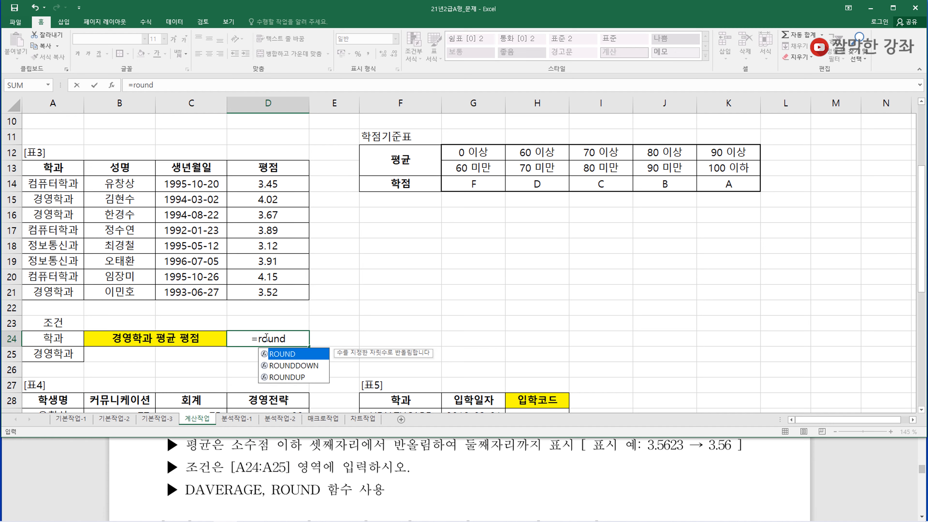
pyautogui.doubleClick(280, 355)
pyautogui.hotkey('ctrl', 'a')
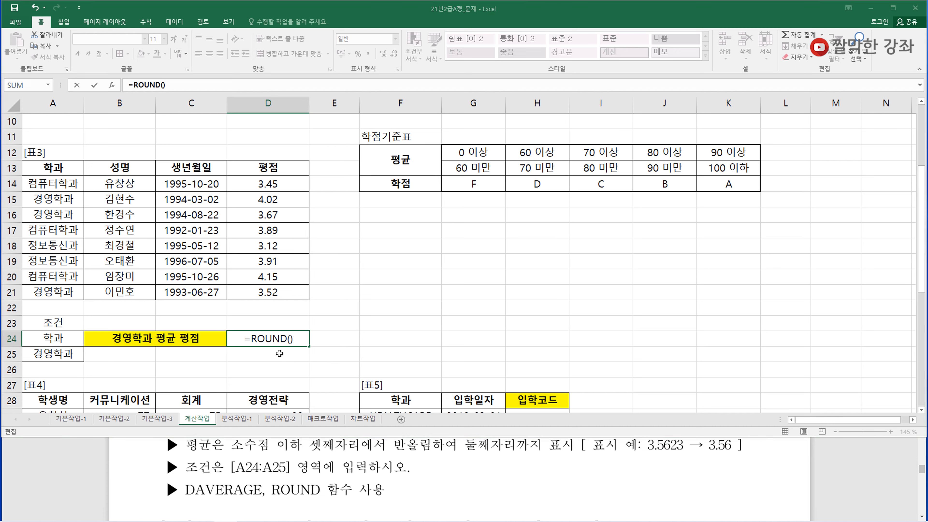
pyautogui.moveTo(440, 261); pyautogui.dragTo(388, 269)
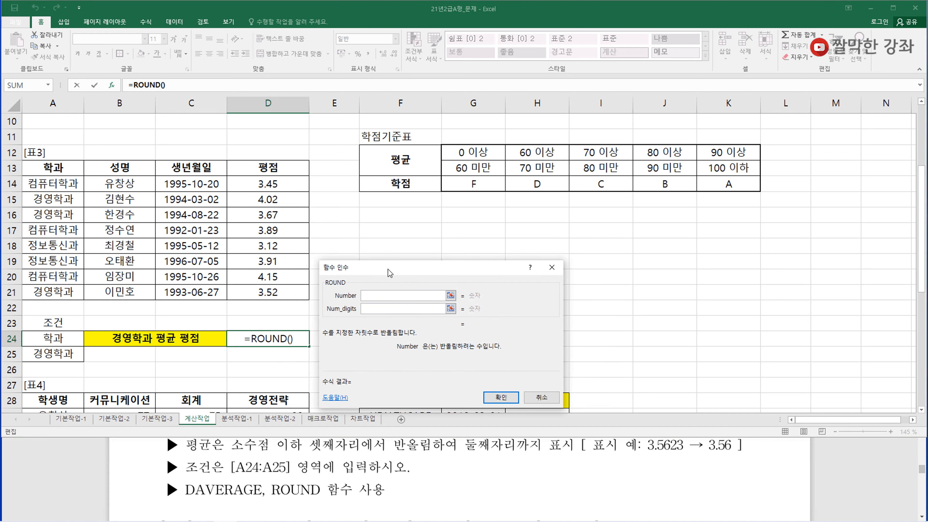
# Step: Nest daverage() as the ROUND number argument and switch to the arguments of the nested DAVERAGE function
pyautogui.click(369, 295)
pyautogui.write('da')
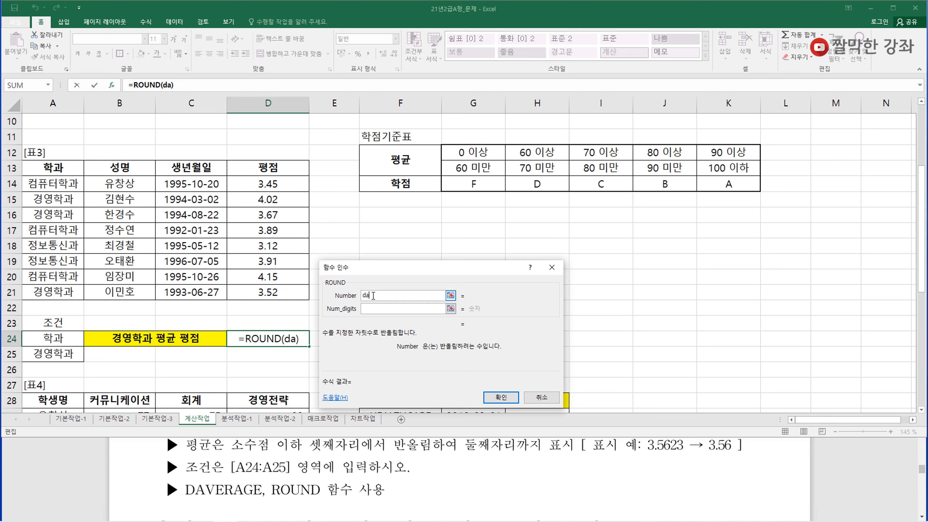
pyautogui.write('verage()')
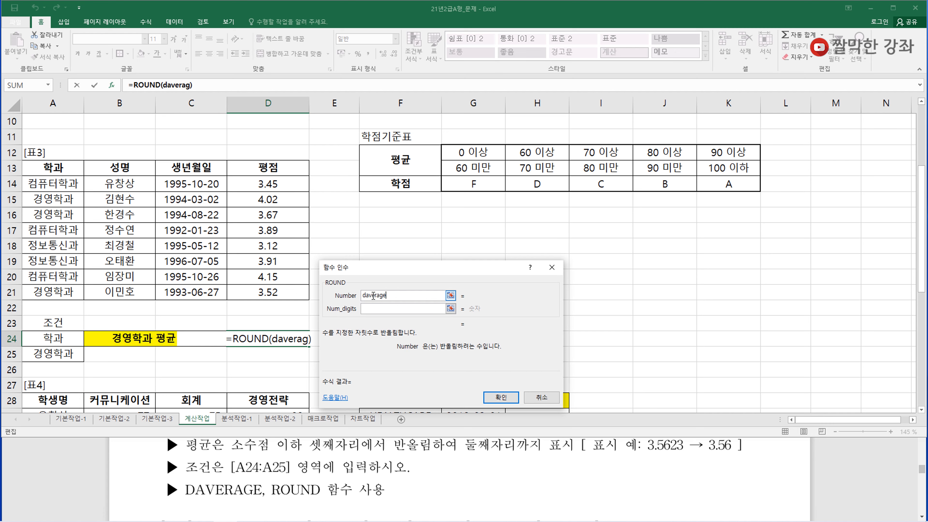
pyautogui.click(179, 85)
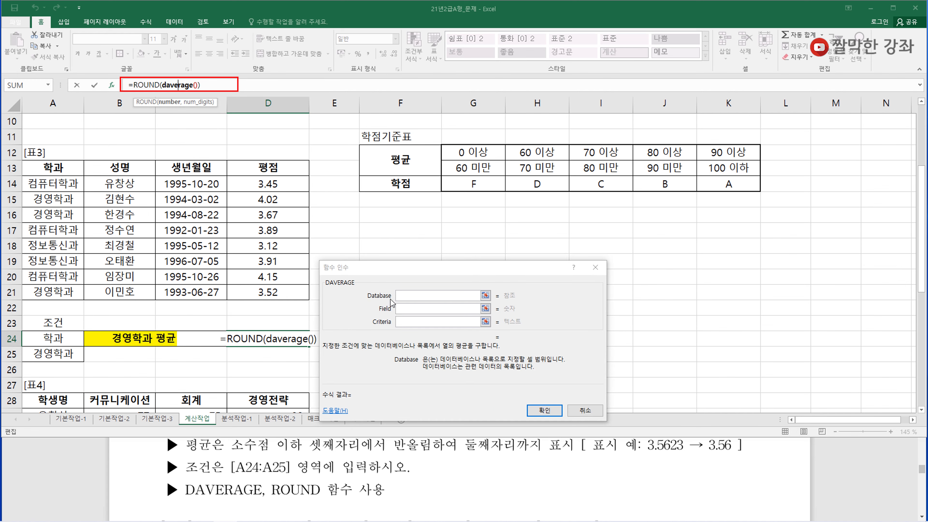
# Step: Set the nested DAVERAGE database to A13:D21, its field to the 평점 header D13, and its criteria to A24:A25
pyautogui.click(404, 295)
pyautogui.moveTo(45, 168); pyautogui.dragTo(267, 291)
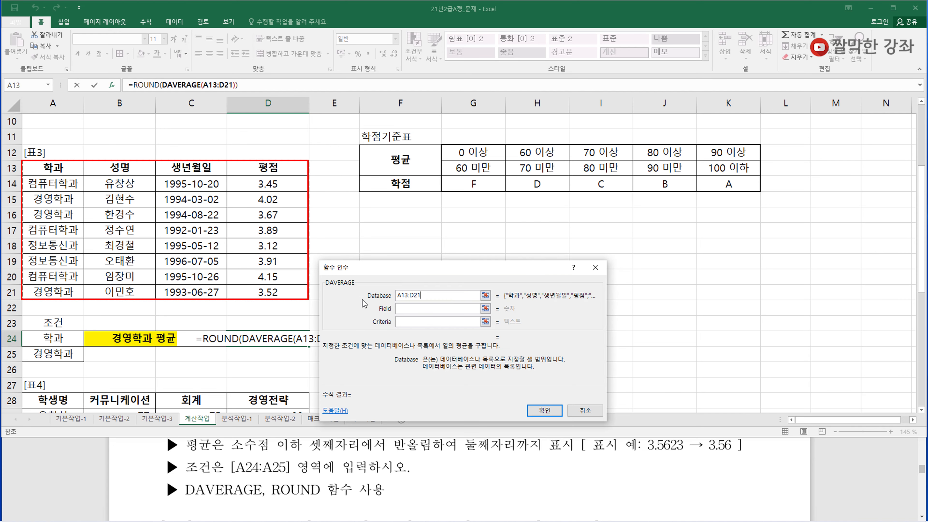
pyautogui.click(412, 309)
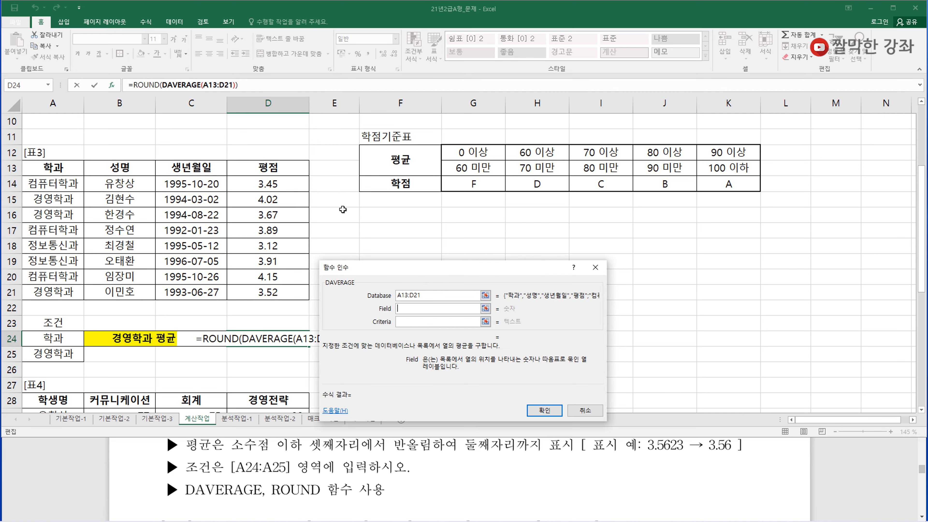
pyautogui.click(274, 163)
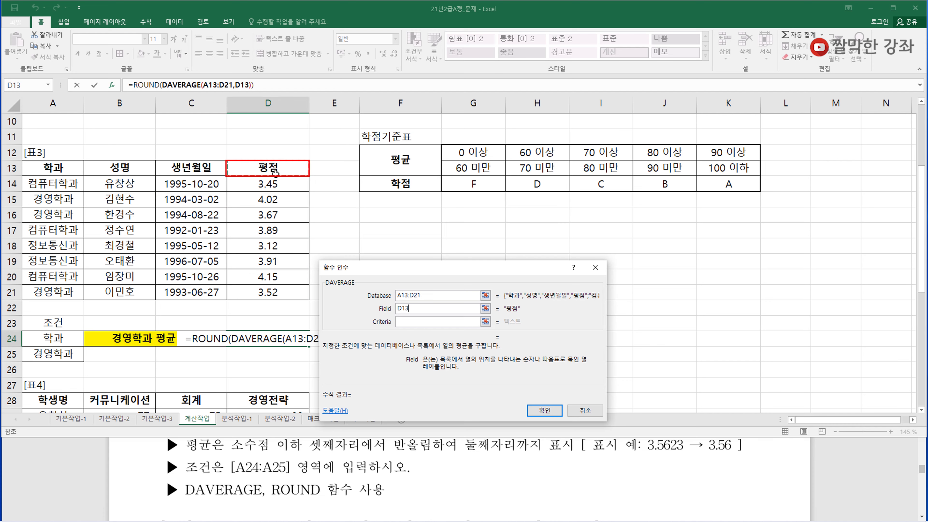
pyautogui.click(475, 322)
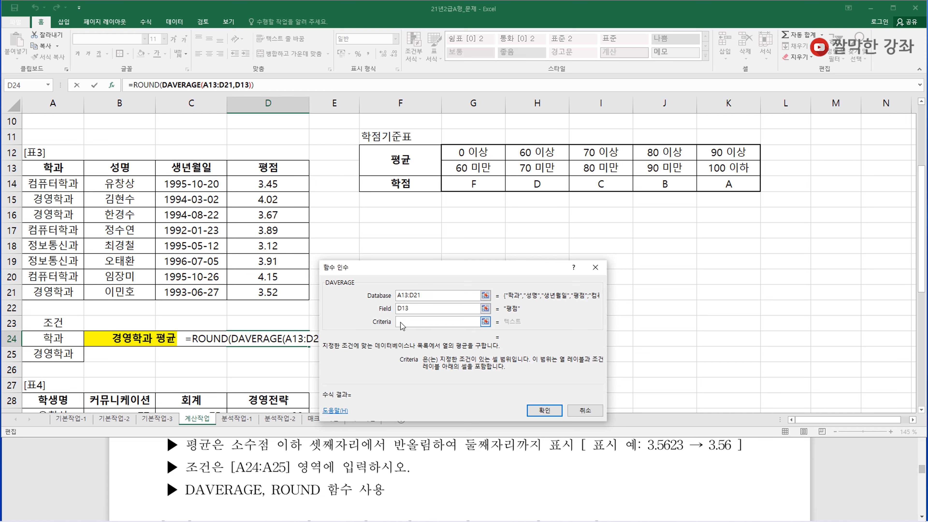
pyautogui.moveTo(54, 340); pyautogui.dragTo(53, 355)
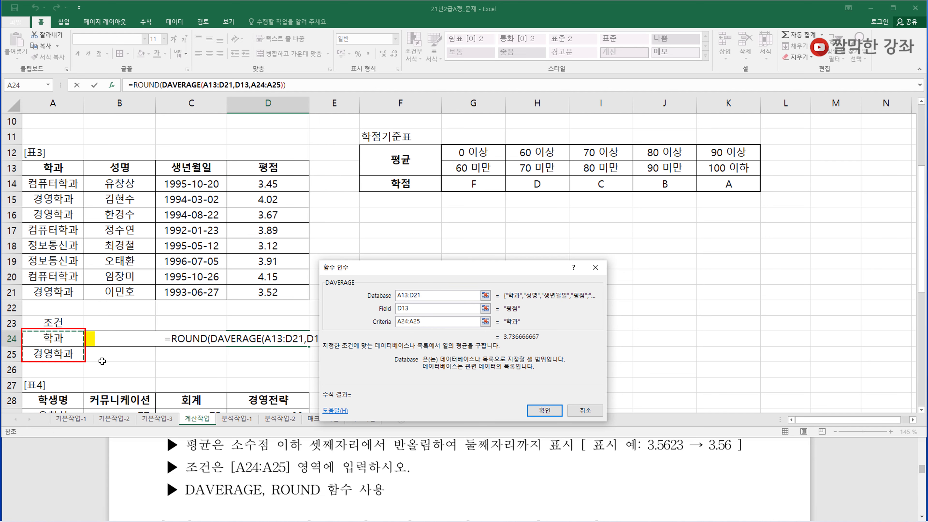
# Step: Return to the outer ROUND arguments, set the number of digits to 2, and confirm the formula in D24
pyautogui.click(144, 84)
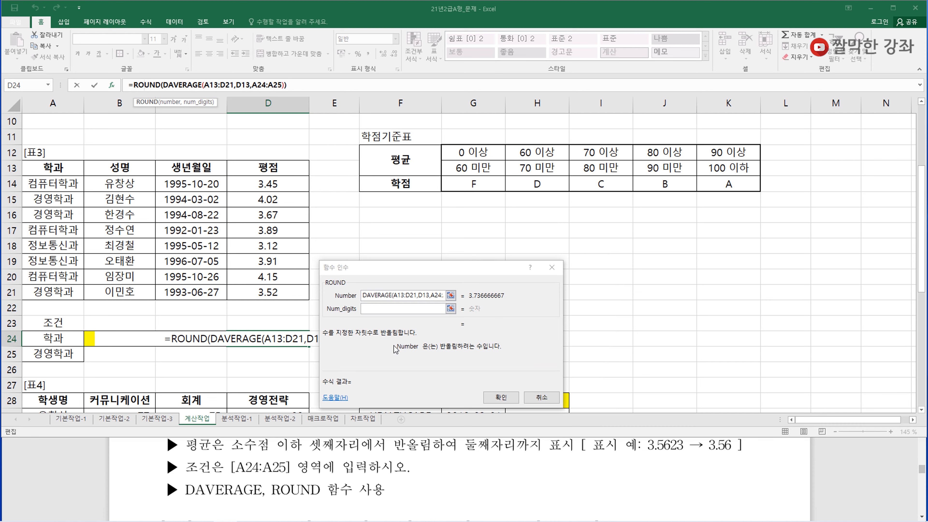
pyautogui.click(374, 309)
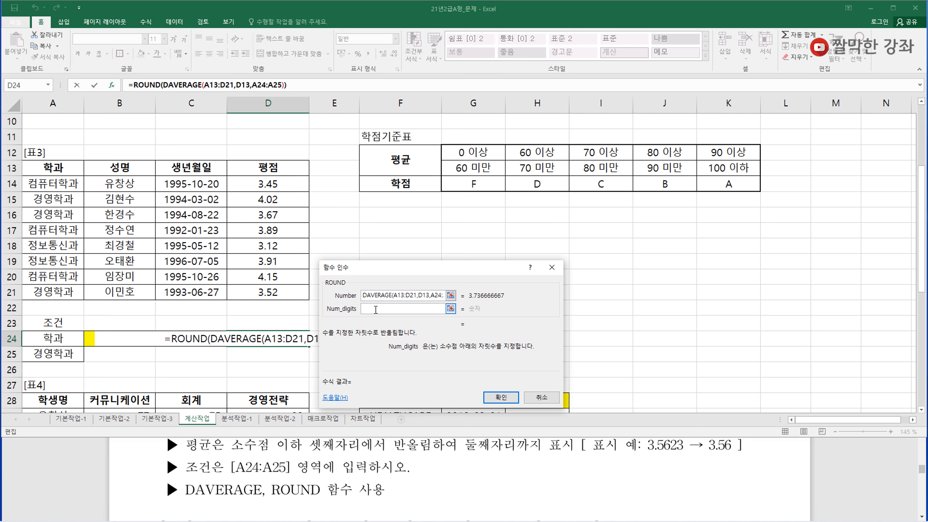
pyautogui.write('2')
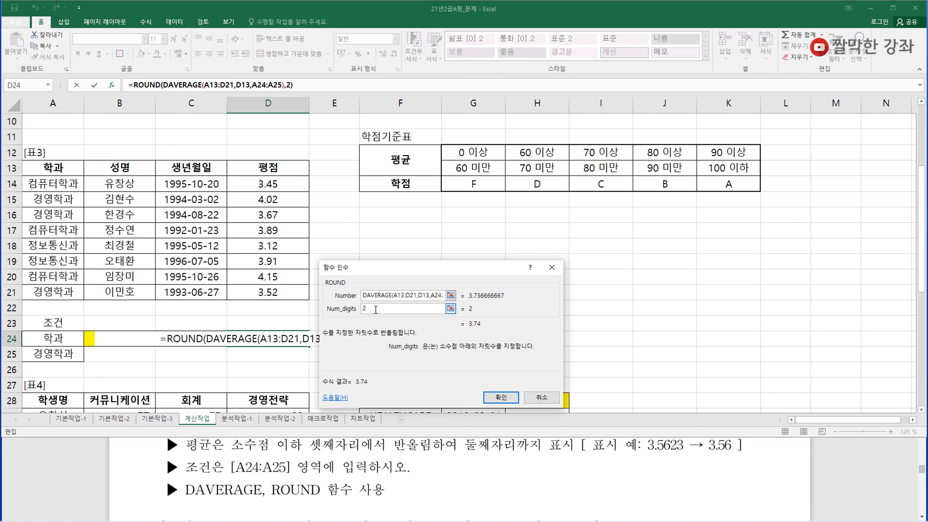
pyautogui.press('Return')
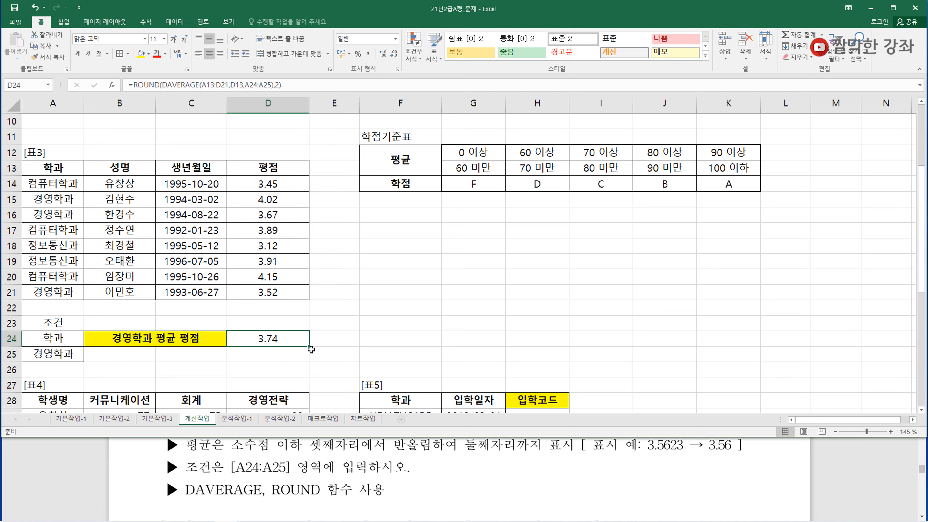
# Step: Bring [표4] into view in the worksheet and read question 4 about it in the exam PDF
pyautogui.scroll(-4, 311, 349)
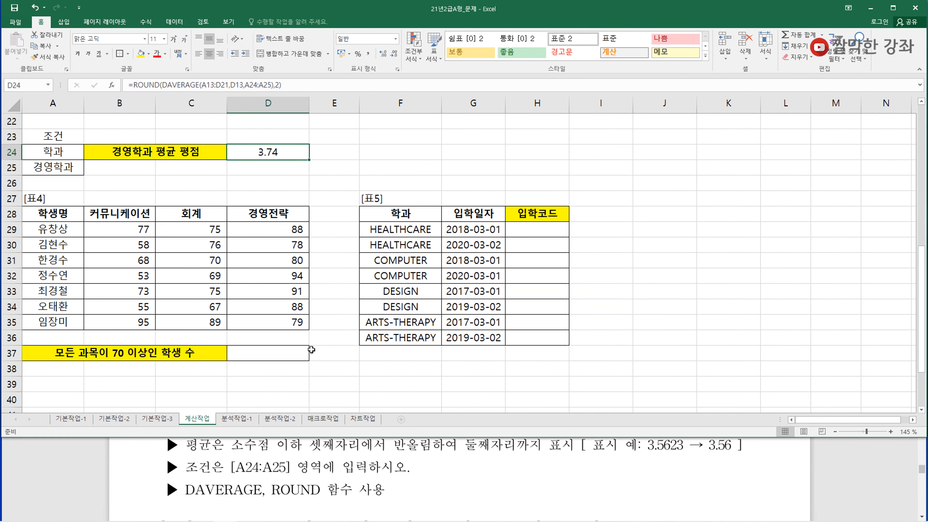
pyautogui.click(300, 437)
pyautogui.scroll(-2, 300, 437)
pyautogui.scroll(-1, 300, 437)
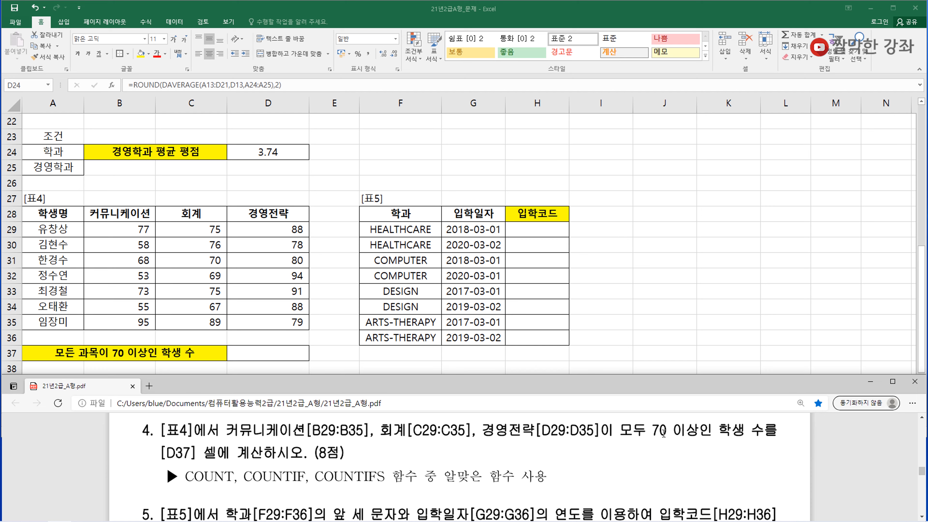
# Step: Start a COUNTIFS function in D37 with its function arguments dialog open
pyautogui.click(275, 354)
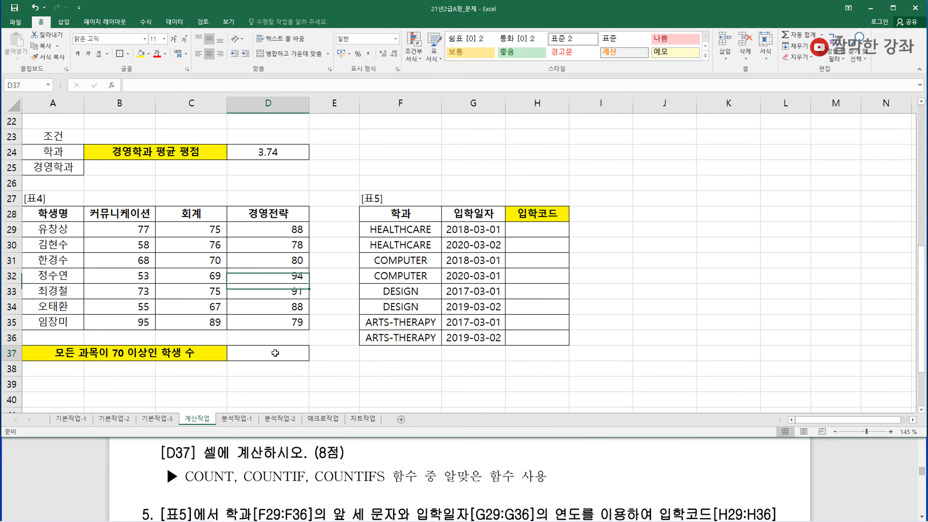
pyautogui.write('=cou')
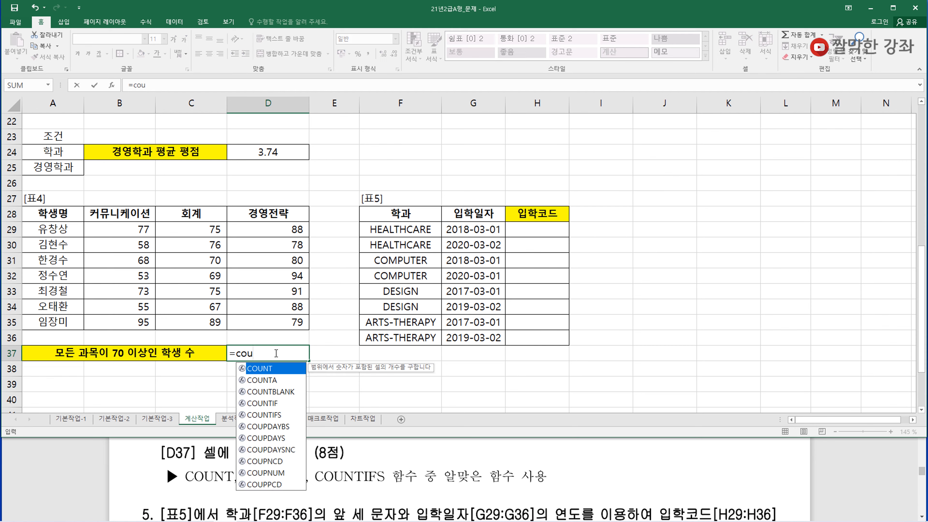
pyautogui.doubleClick(269, 415)
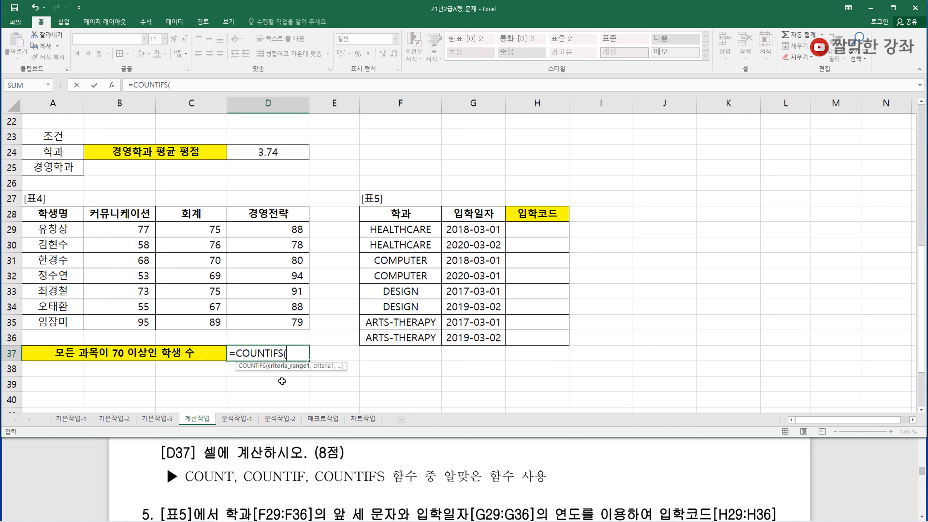
pyautogui.hotkey('ctrl', 'a')
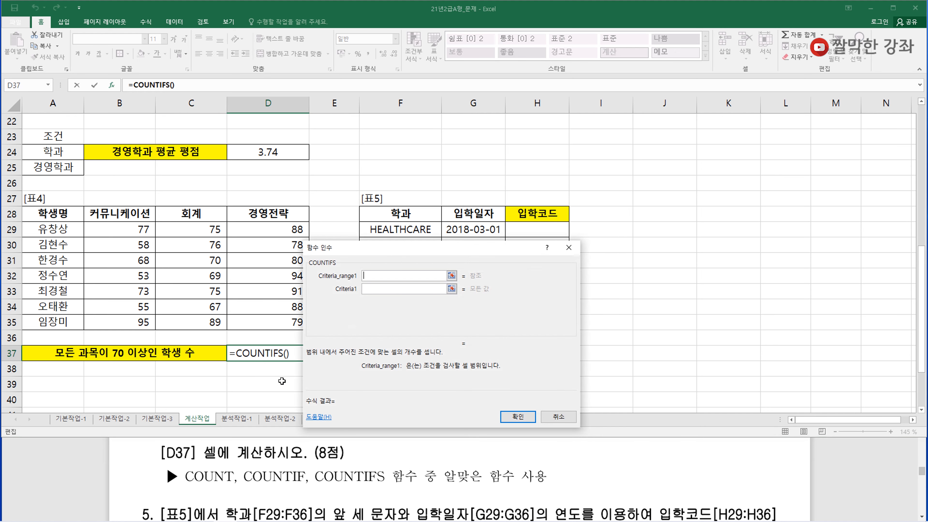
pyautogui.moveTo(375, 251); pyautogui.dragTo(395, 248)
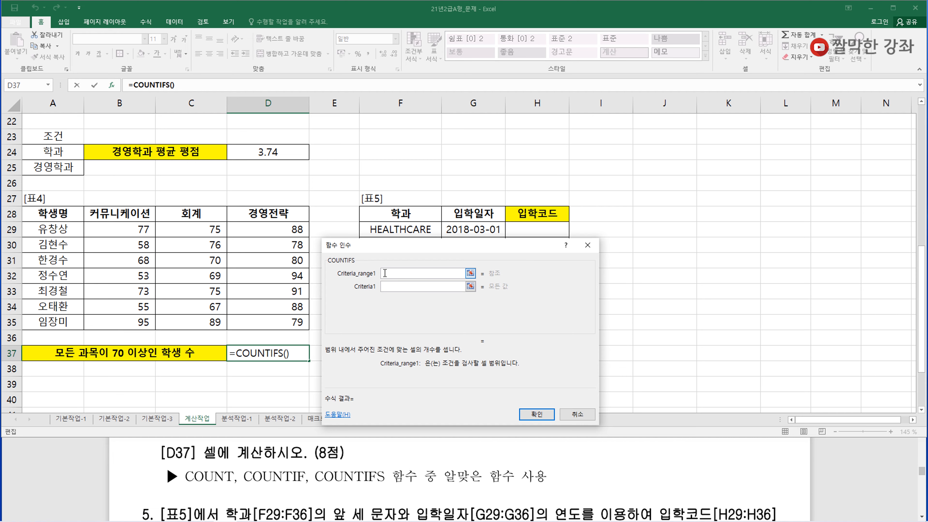
# Step: Set the first COUNTIFS criteria range to the 커뮤니케이션 scores B29:B35 and its criterion to >=70
pyautogui.moveTo(139, 230); pyautogui.dragTo(136, 321)
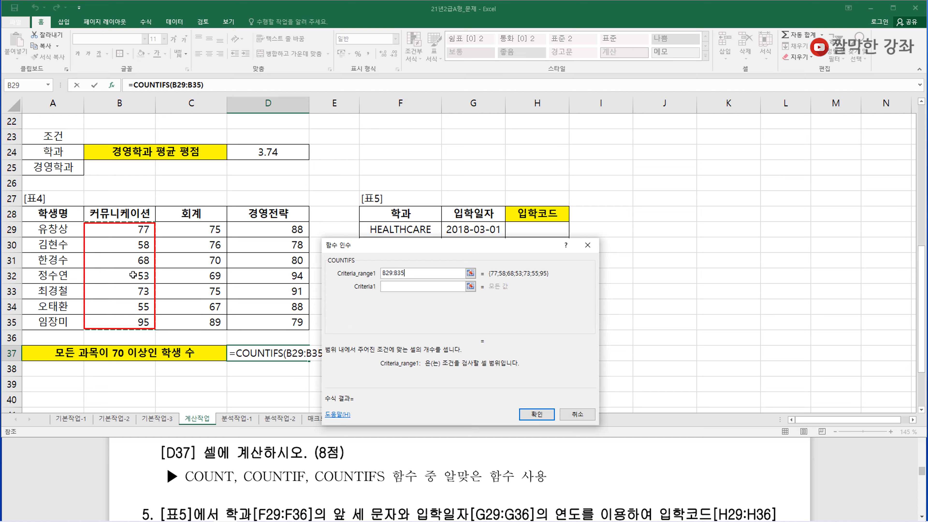
pyautogui.click(394, 286)
pyautogui.write('>=70')
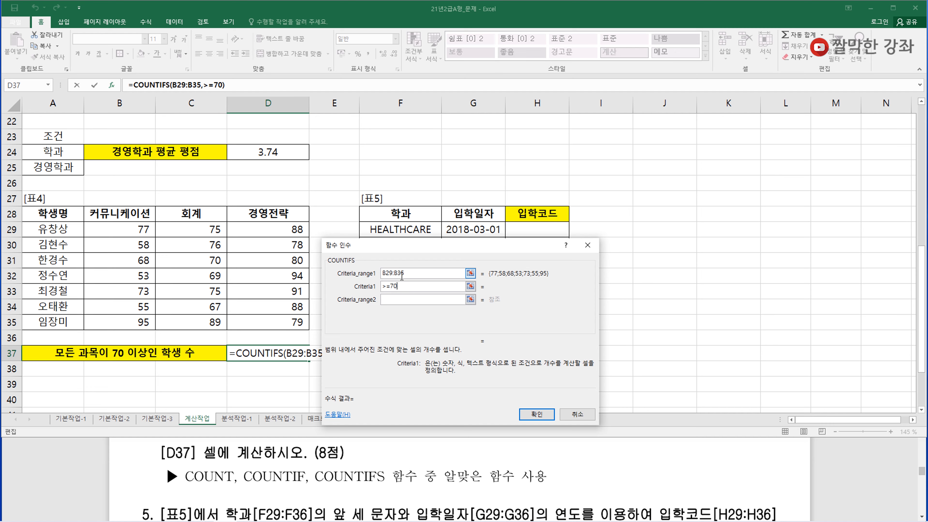
# Step: Add C29:C35 with the criterion >=70 as the second condition of the COUNTIFS formula in D37
pyautogui.click(390, 299)
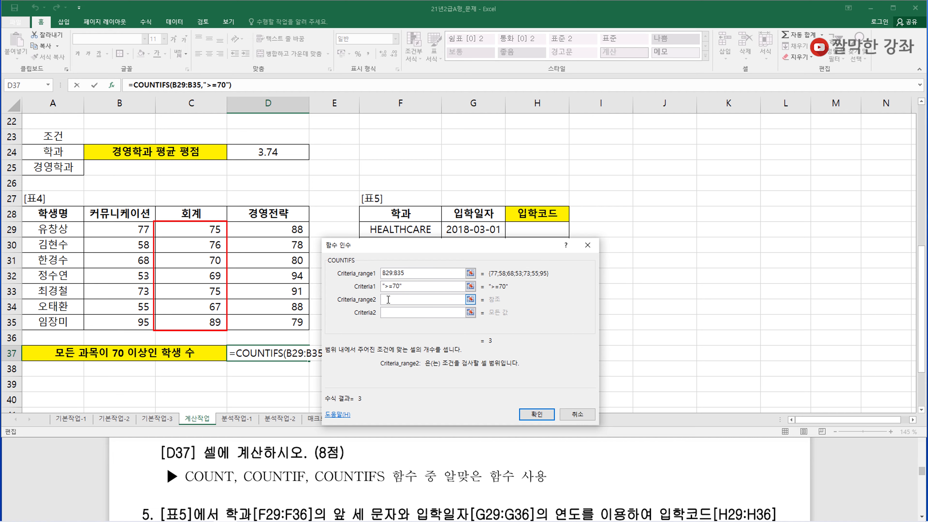
pyautogui.moveTo(201, 229); pyautogui.dragTo(217, 319)
pyautogui.click(400, 313)
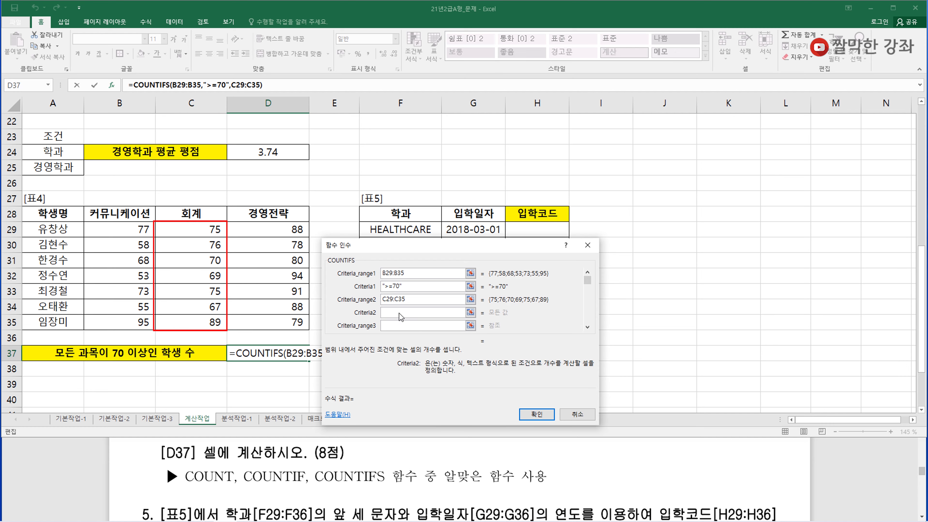
pyautogui.write('>=70')
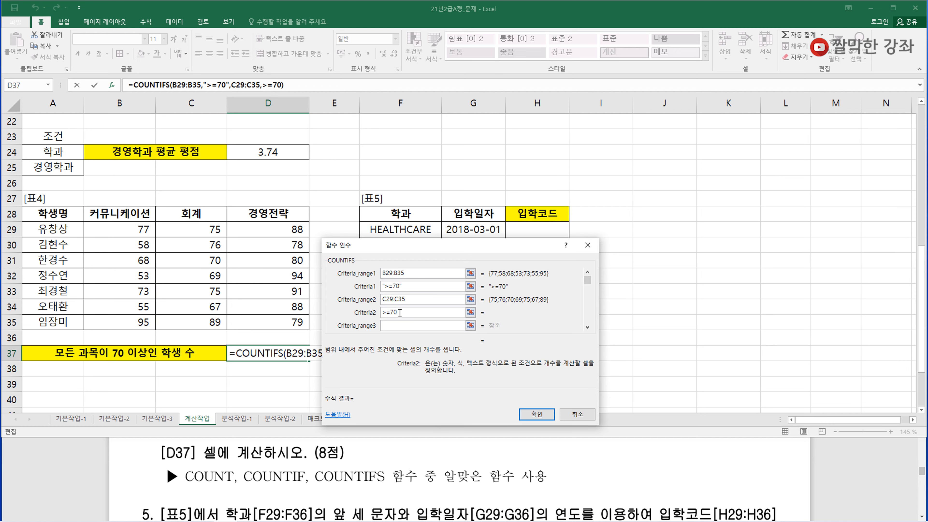
# Step: Add D29:D35 with the criterion >=70 as the third COUNTIFS condition and complete the formula in D37
pyautogui.click(390, 325)
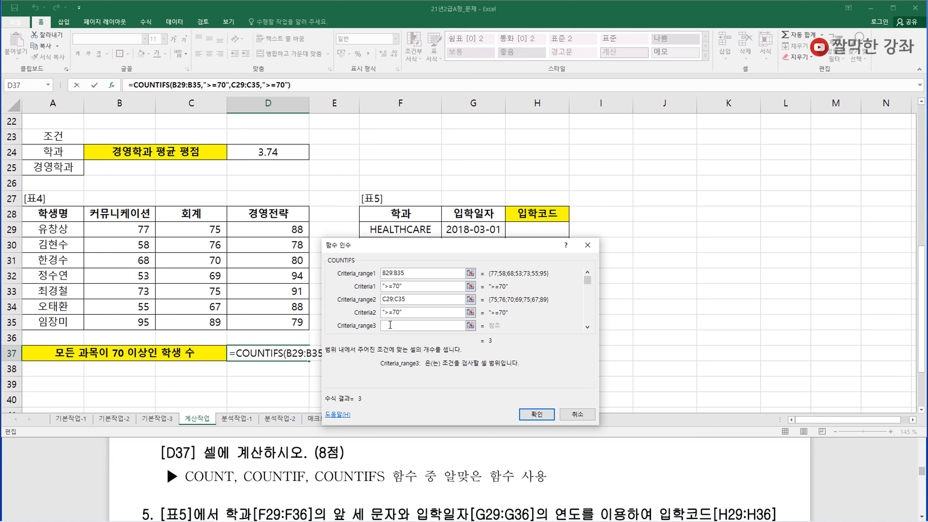
pyautogui.moveTo(263, 231); pyautogui.dragTo(275, 324)
pyautogui.click(588, 328)
pyautogui.click(588, 327)
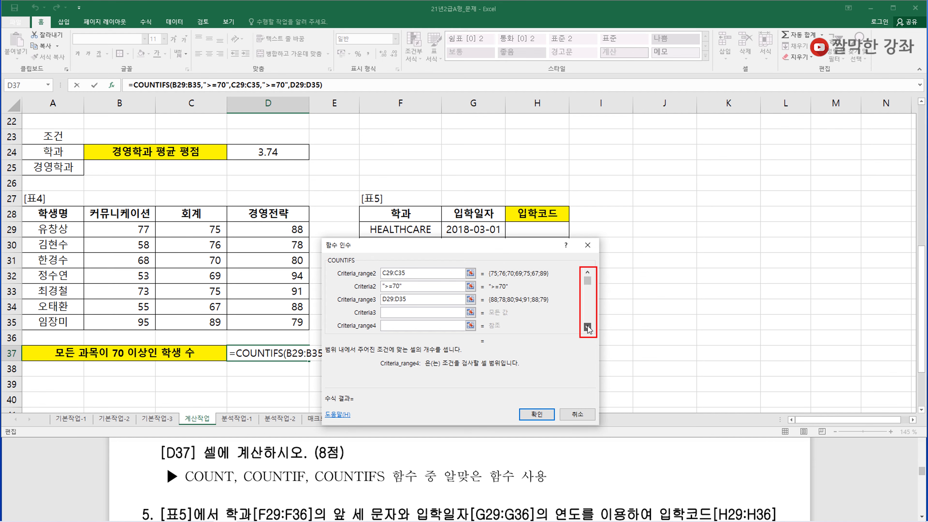
pyautogui.click(396, 312)
pyautogui.write('>=70')
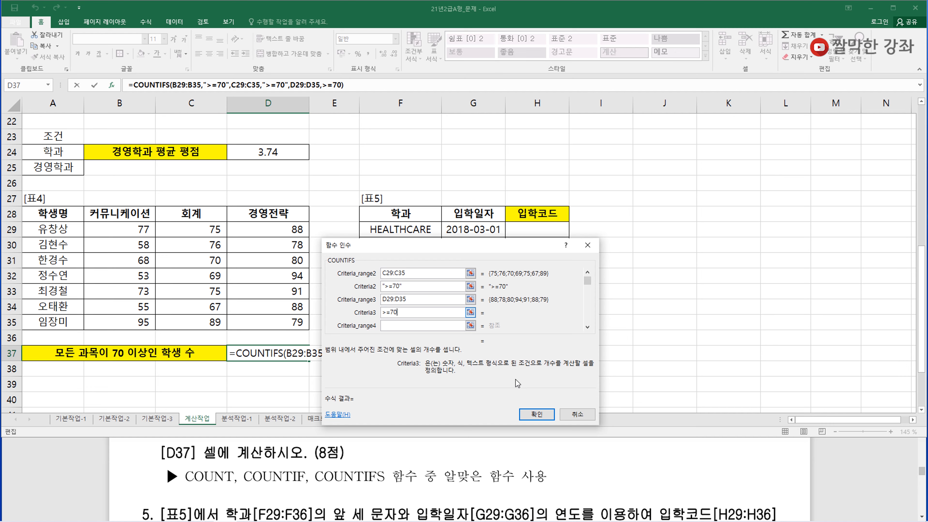
pyautogui.click(536, 415)
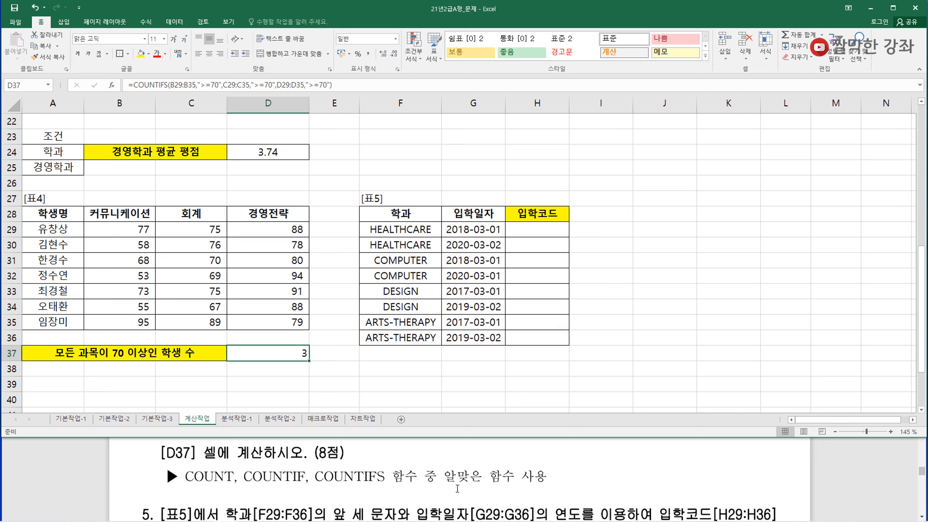
# Step: Read question 5 in the exam PDF and enter a LEFT formula in H29 that extracts the first 3 characters of F29
pyautogui.click(433, 460)
pyautogui.scroll(-3, 432, 457)
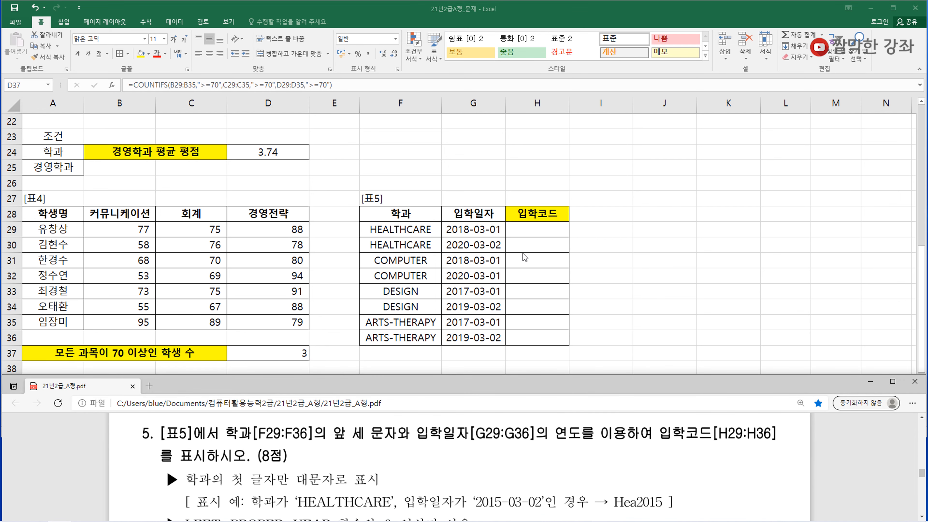
pyautogui.click(528, 231)
pyautogui.click(397, 468)
pyautogui.scroll(-1, 377, 455)
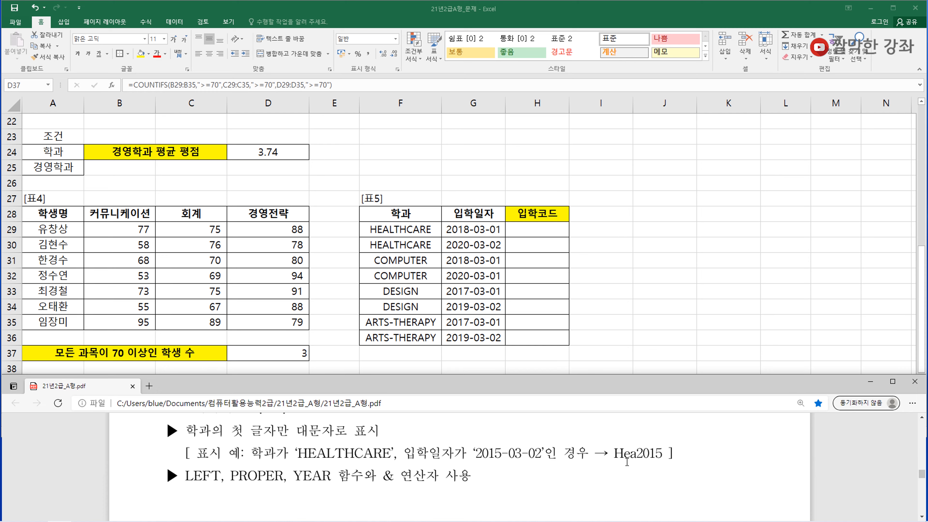
pyautogui.click(544, 229)
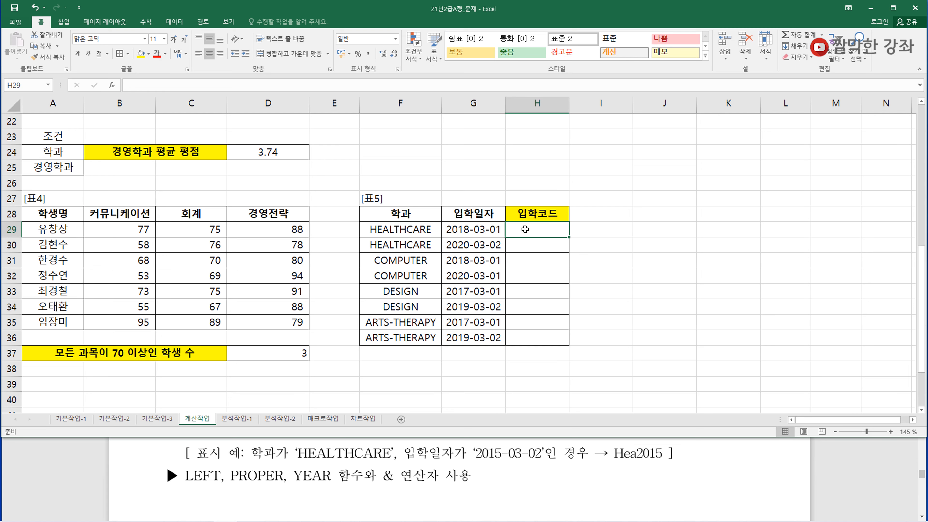
pyautogui.write('=')
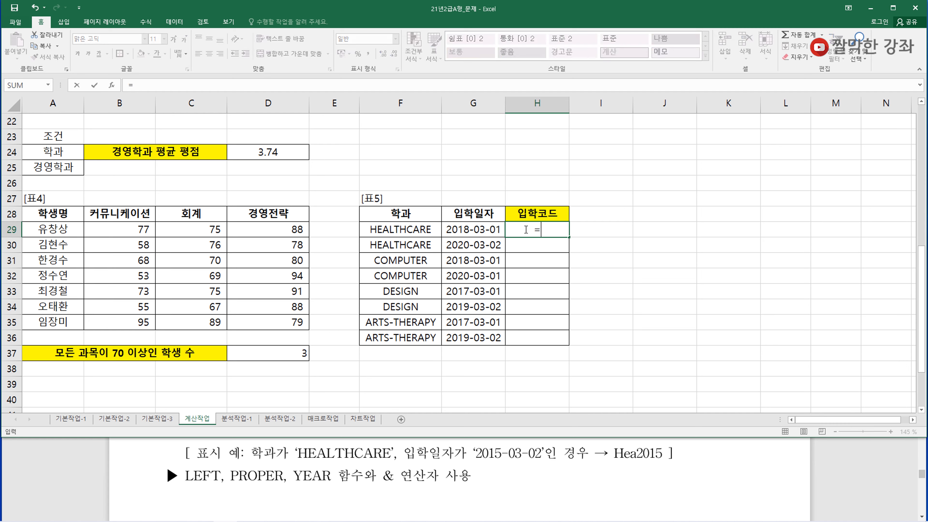
pyautogui.write('left')
pyautogui.hotkey('ctrl', 'a')
pyautogui.click(400, 228)
pyautogui.click(404, 306)
pyautogui.write('3')
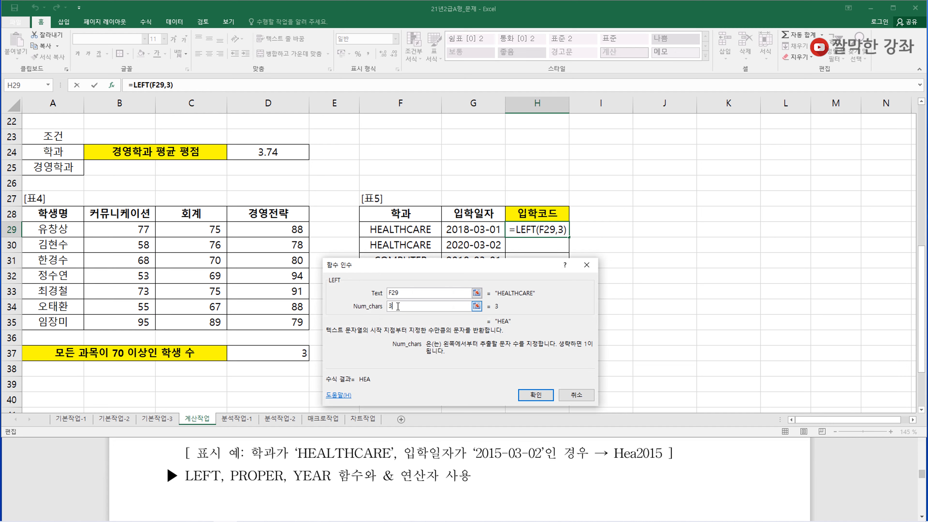
pyautogui.click(536, 395)
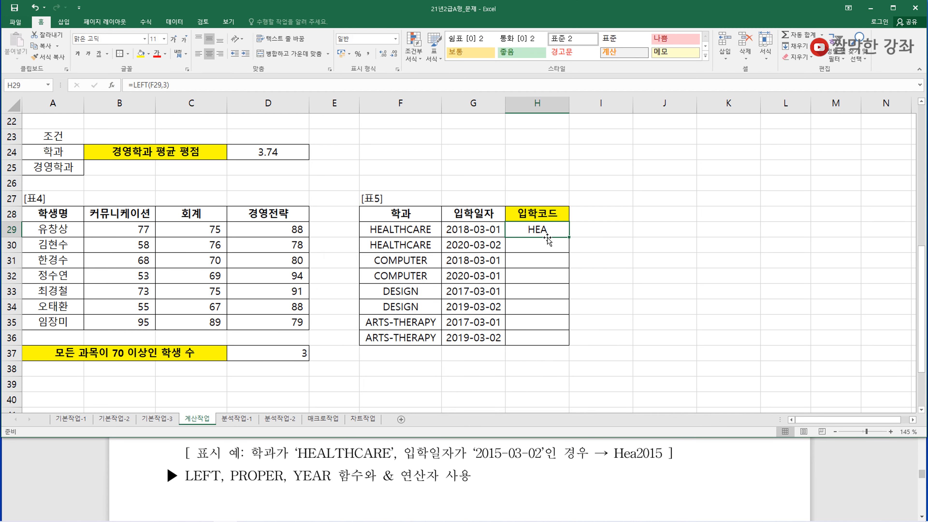
# Step: Wrap the LEFT formula in H29 in the PROPER function so it reads =PROPER(LEFT(F29,3))
pyautogui.doubleClick(523, 230)
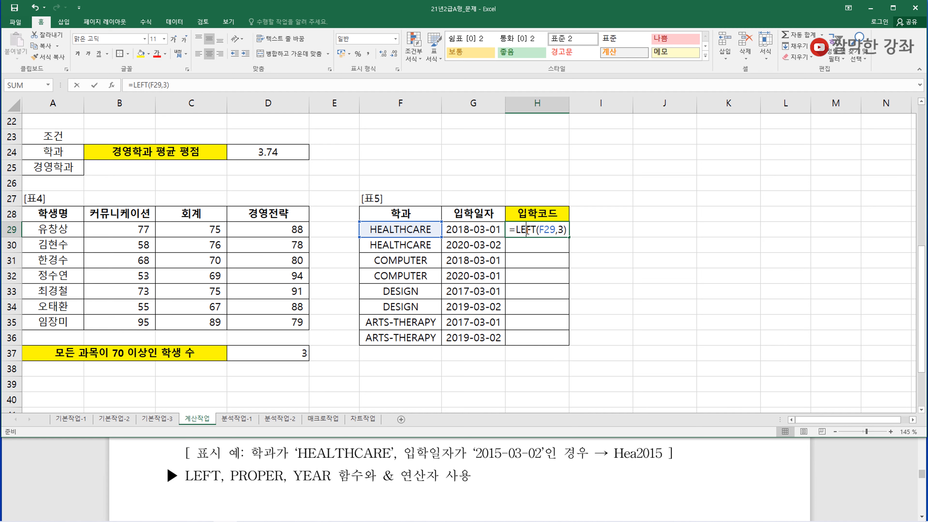
pyautogui.click(516, 230)
pyautogui.write('pr')
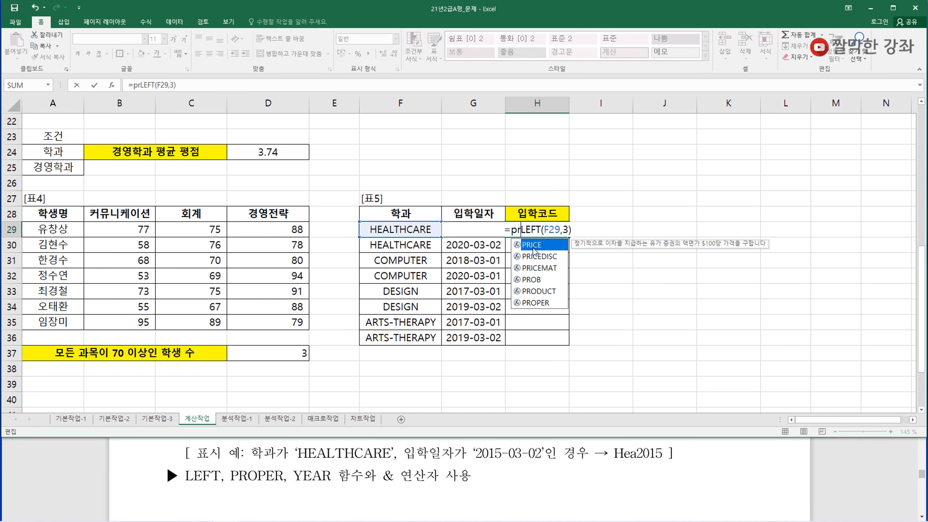
pyautogui.write('o')
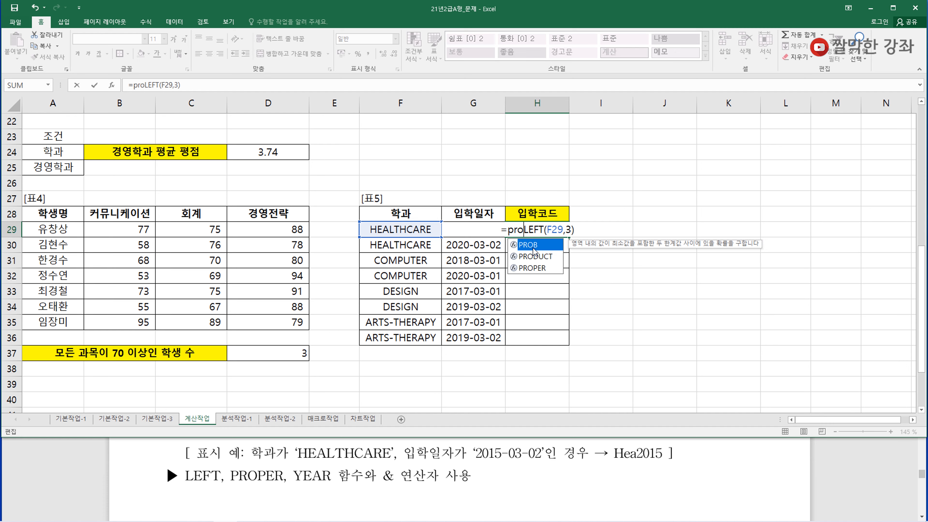
pyautogui.write('p')
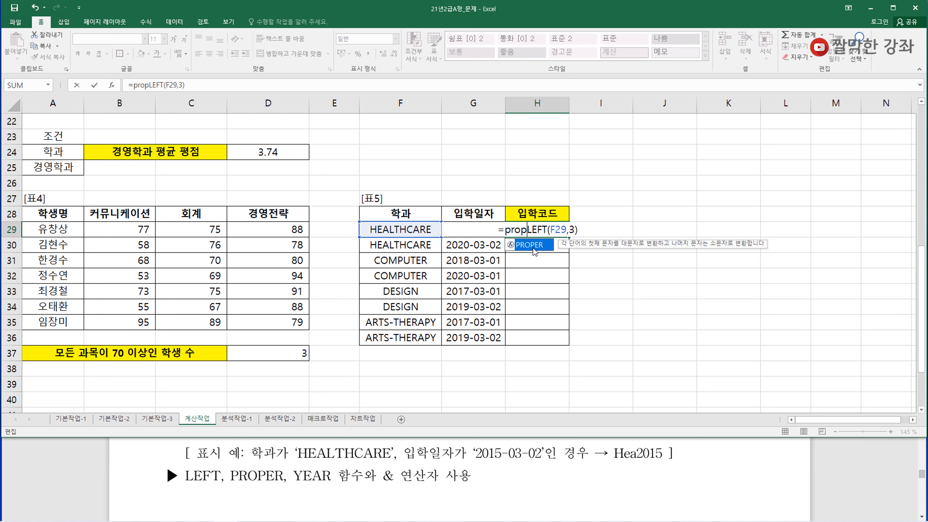
pyautogui.doubleClick(530, 245)
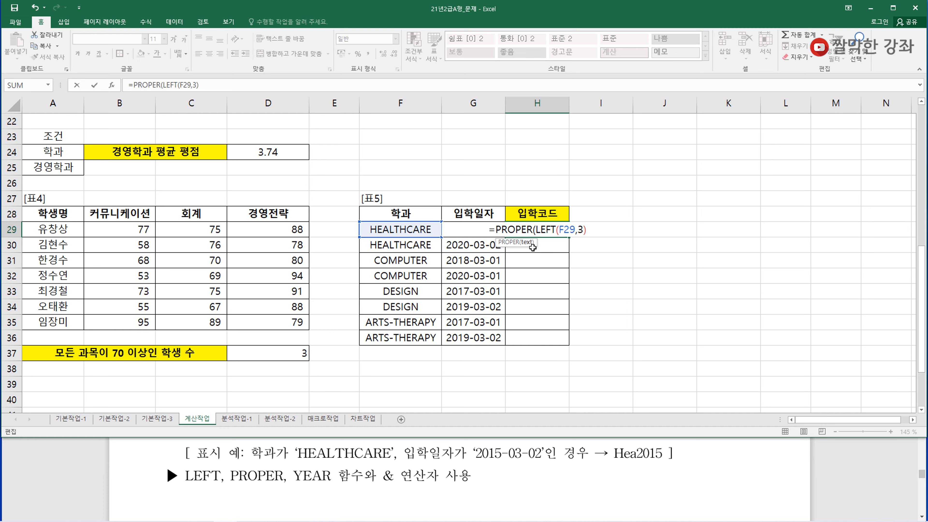
pyautogui.click(596, 229)
pyautogui.write(')')
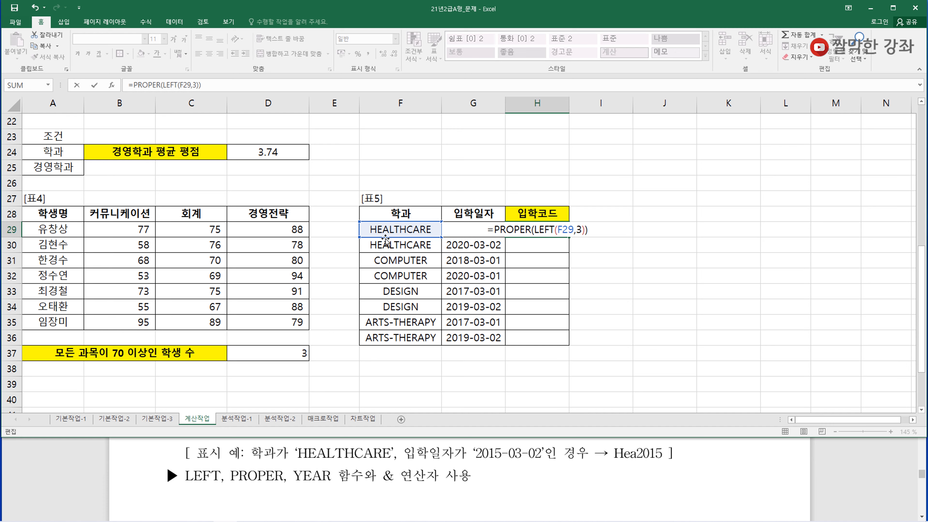
pyautogui.press('Return')
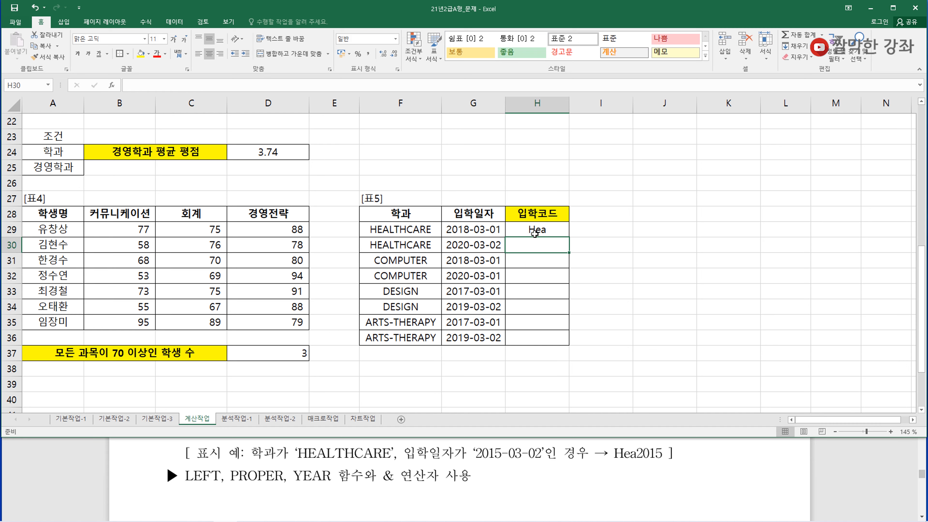
# Step: Append &YEAR(G29) to the formula in H29 to join the admission year to the department letters
pyautogui.doubleClick(552, 230)
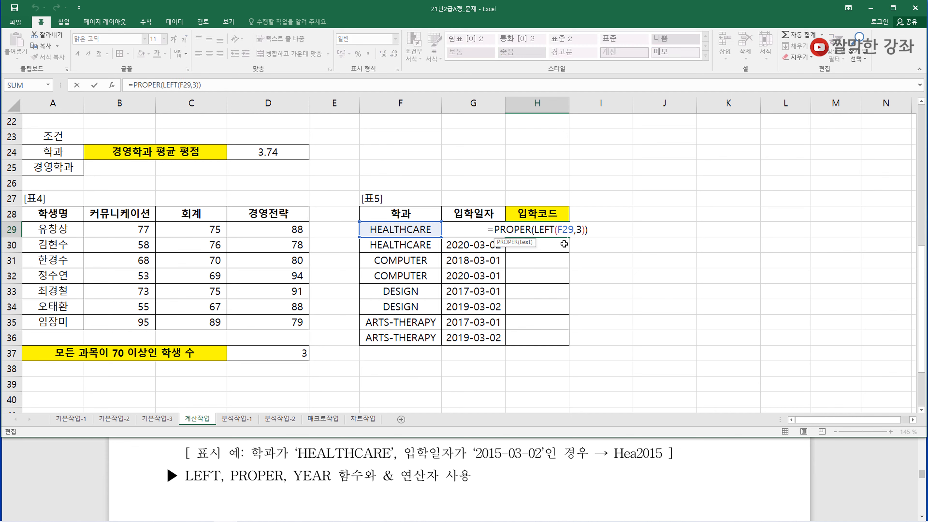
pyautogui.click(596, 232)
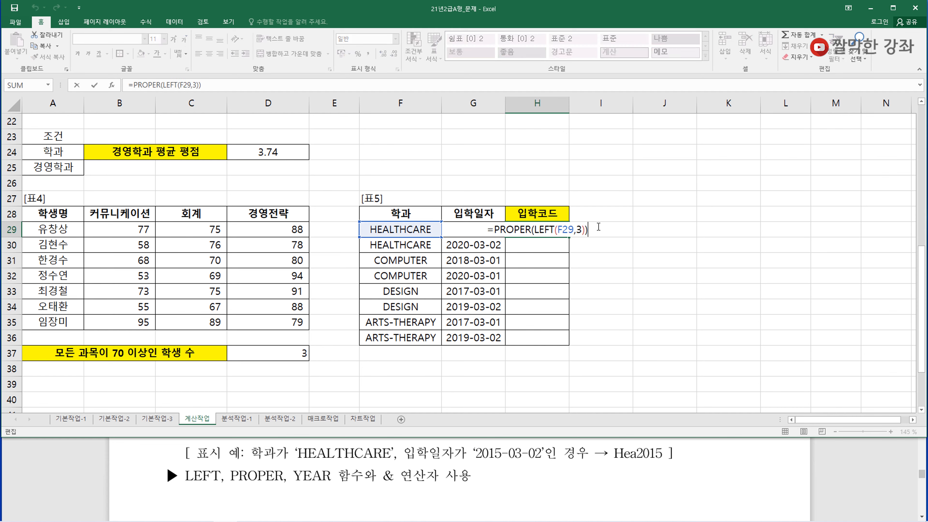
pyautogui.write('&')
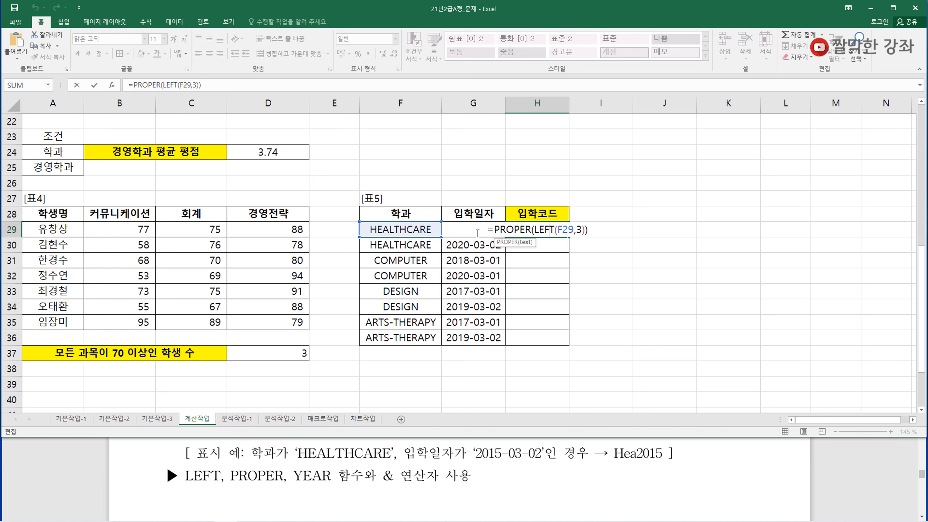
pyautogui.press('Escape')
pyautogui.click(228, 86)
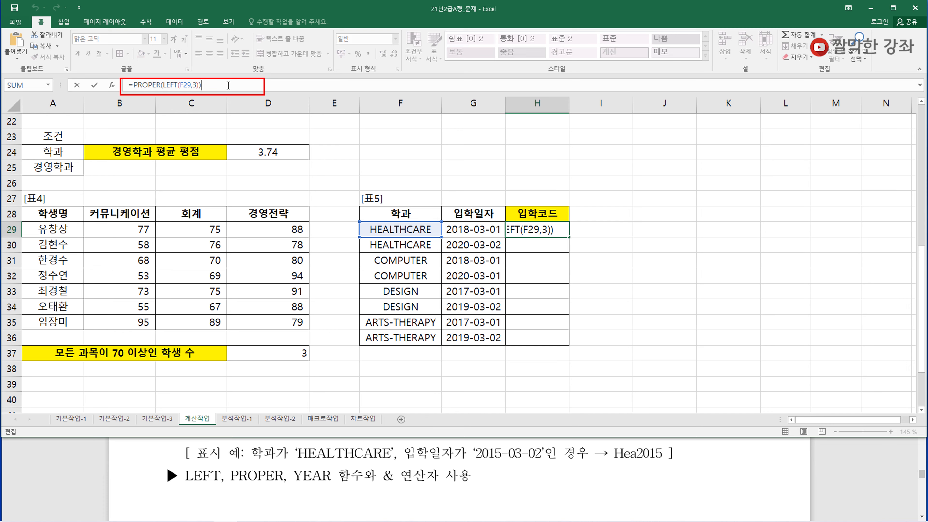
pyautogui.write('&')
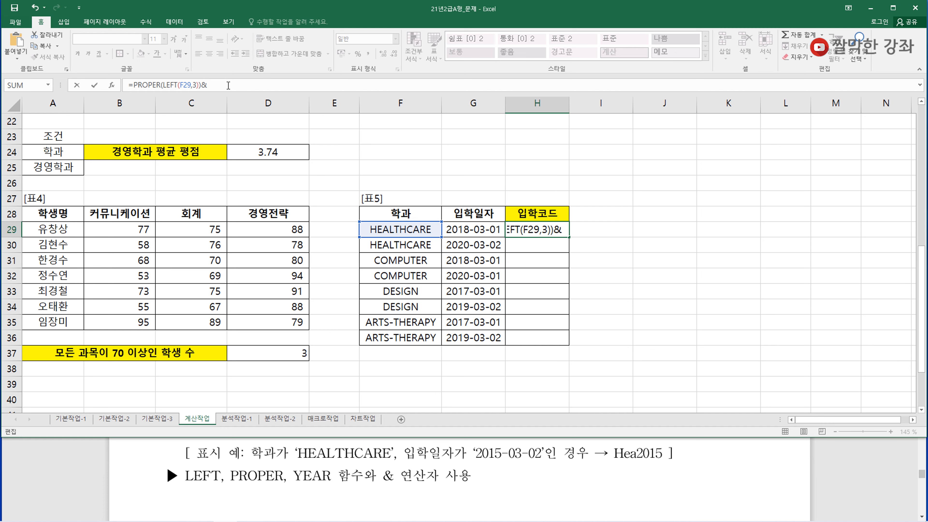
pyautogui.write('ye')
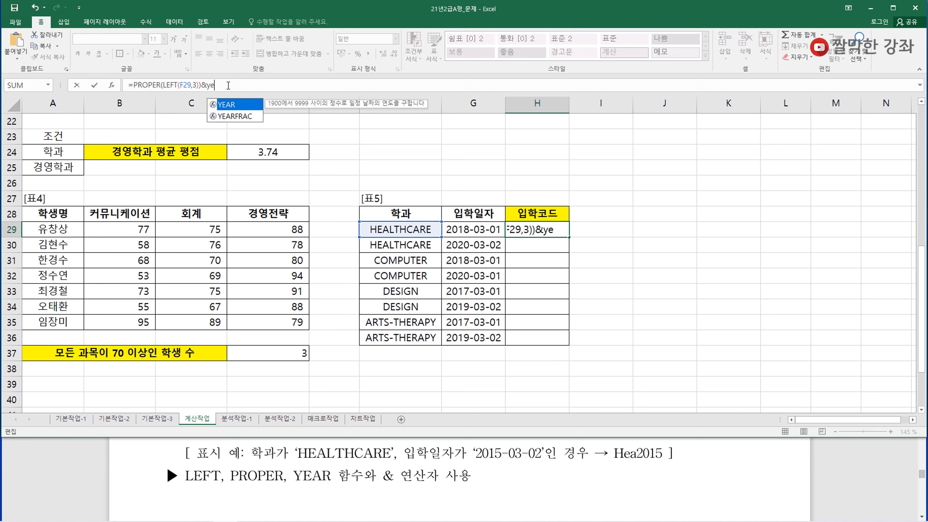
pyautogui.doubleClick(233, 105)
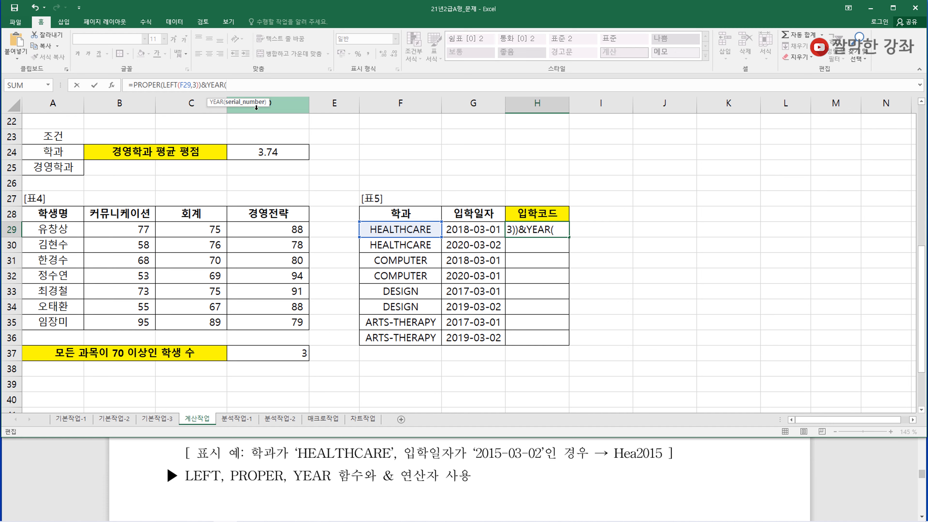
pyautogui.click(483, 230)
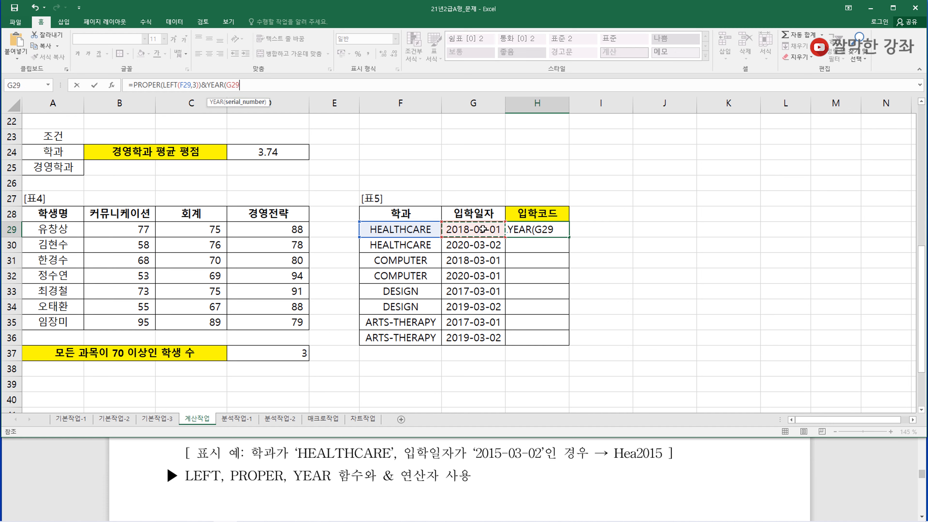
pyautogui.write(')')
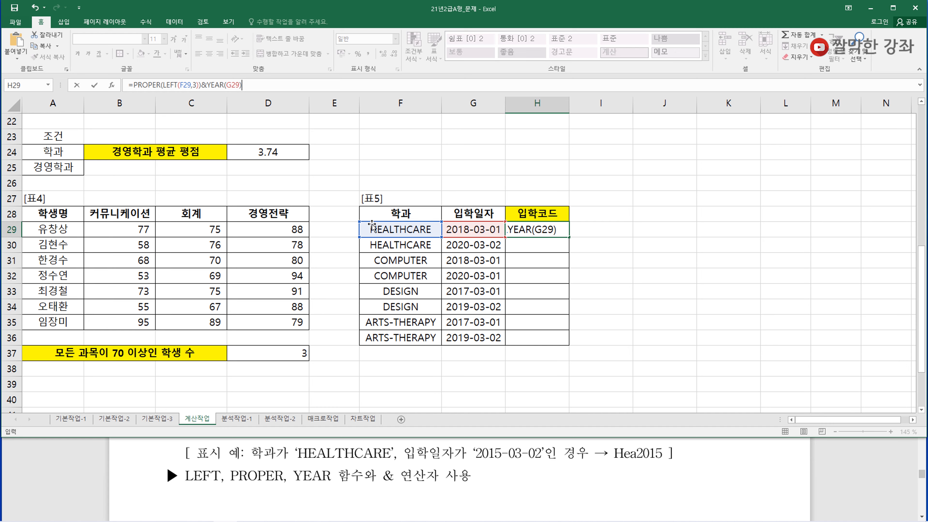
pyautogui.press('Return')
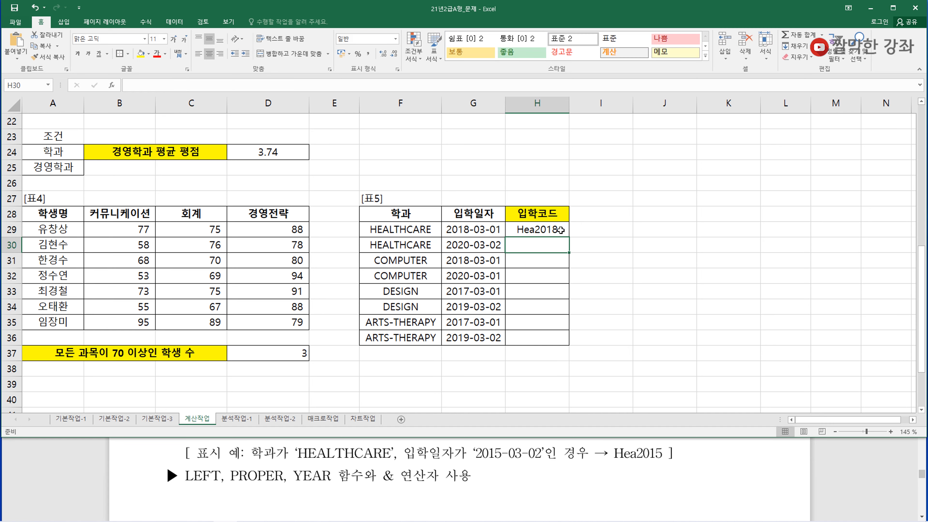
# Step: Fill the admission code formula from H29 down to H36 and review the formula in H29
pyautogui.click(556, 230)
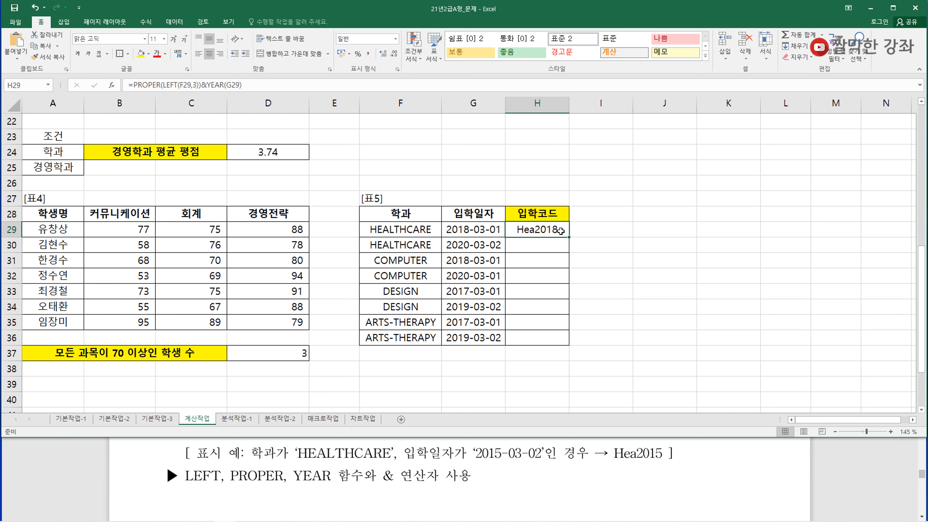
pyautogui.doubleClick(571, 240)
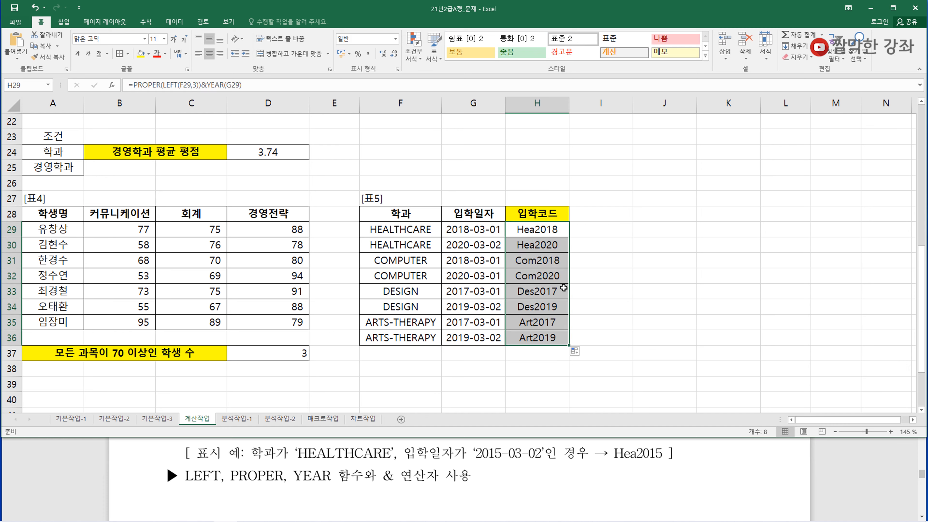
pyautogui.doubleClick(540, 260)
pyautogui.doubleClick(549, 229)
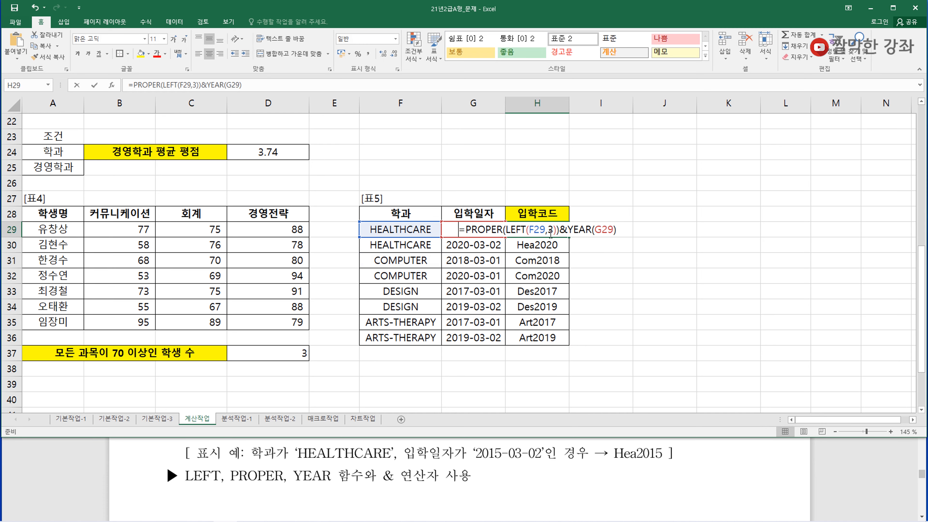
pyautogui.press('Escape')
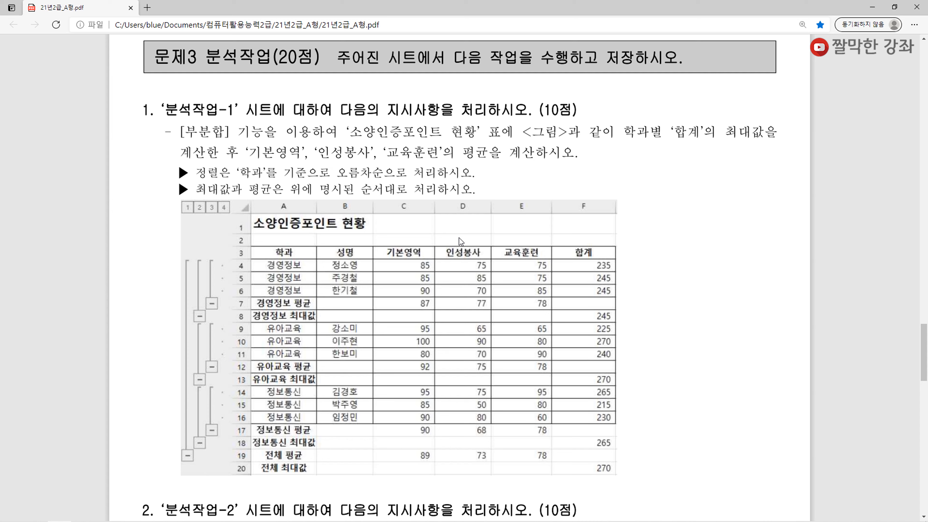
# Step: Restore the exam PDF to its smaller window and return to the Excel workbook
pyautogui.doubleClick(427, 5)
pyautogui.click(326, 253)
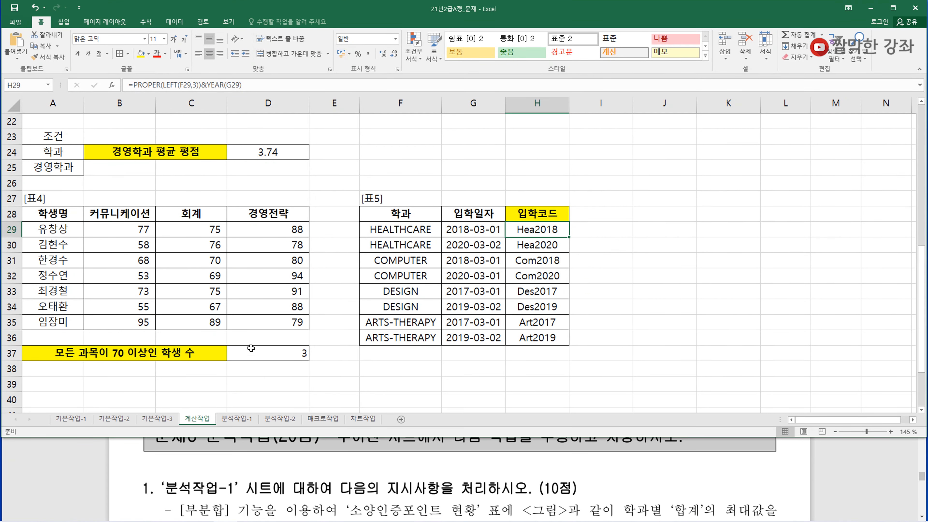
# Step: Open the 분석작업-1 sheet, read its subtotal instructions in the exam PDF, and return to the workbook
pyautogui.click(237, 419)
pyautogui.click(233, 207)
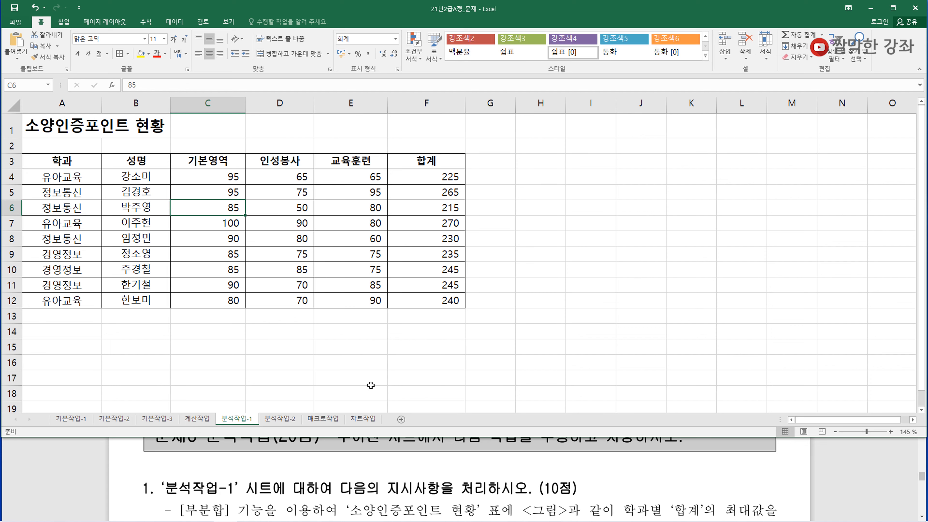
pyautogui.click(342, 472)
pyautogui.scroll(-3, 338, 470)
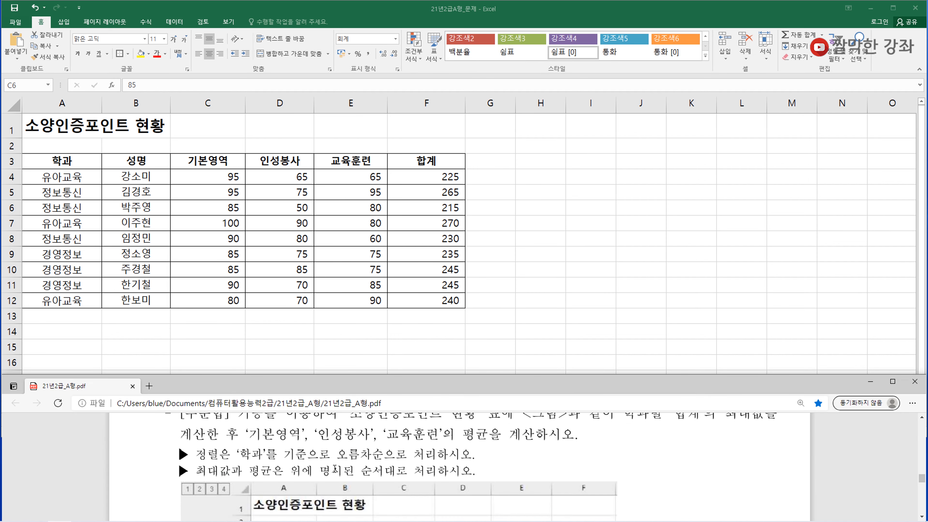
pyautogui.scroll(1, 335, 469)
pyautogui.click(241, 209)
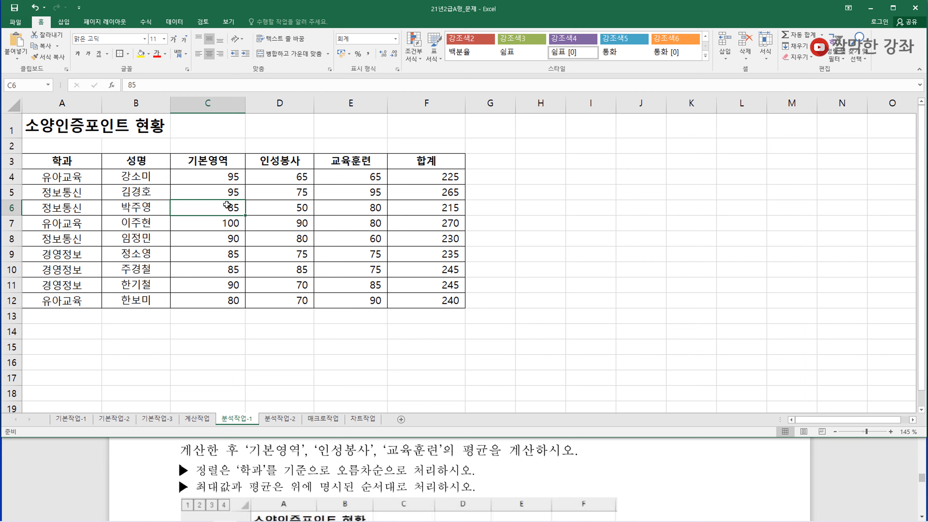
# Step: Sort the 소양인증포인트 현황 table in ascending order by 학과
pyautogui.click(64, 161)
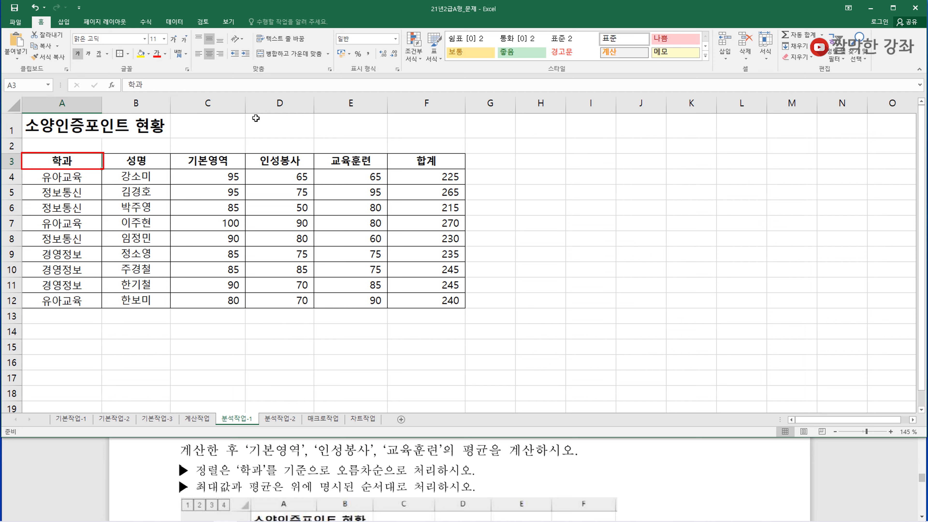
pyautogui.click(175, 22)
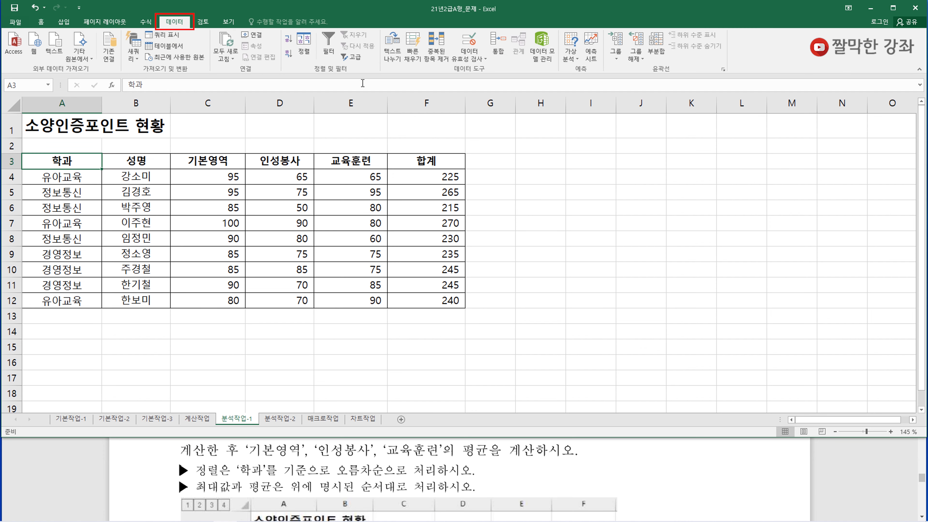
pyautogui.click(288, 39)
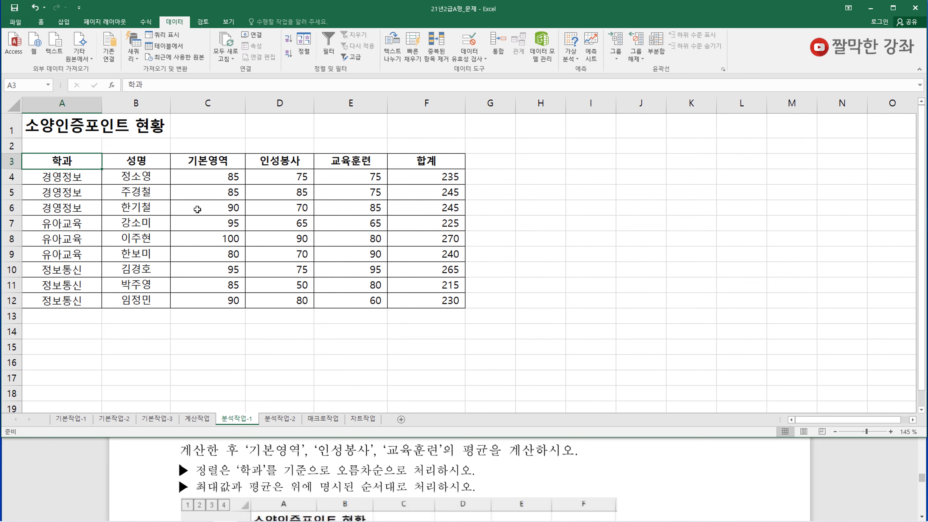
pyautogui.click(209, 194)
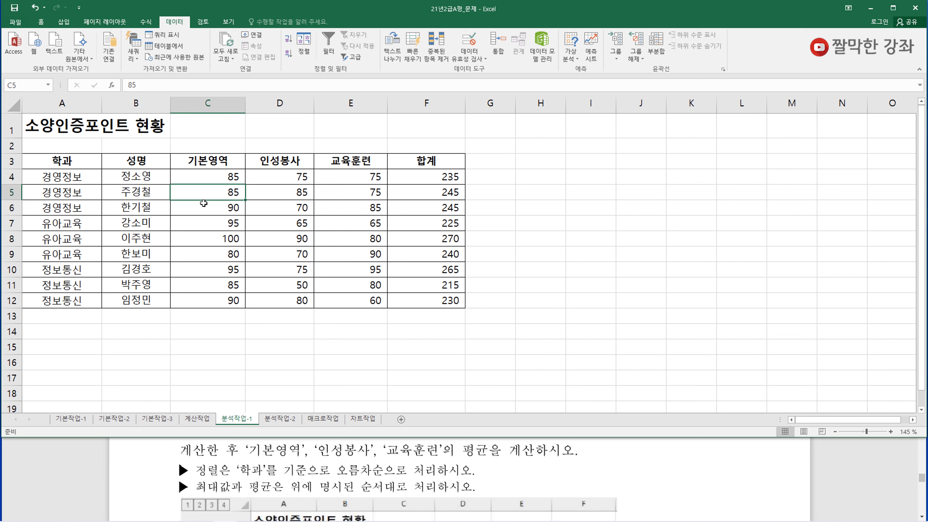
pyautogui.click(656, 46)
pyautogui.moveTo(435, 248); pyautogui.dragTo(430, 217)
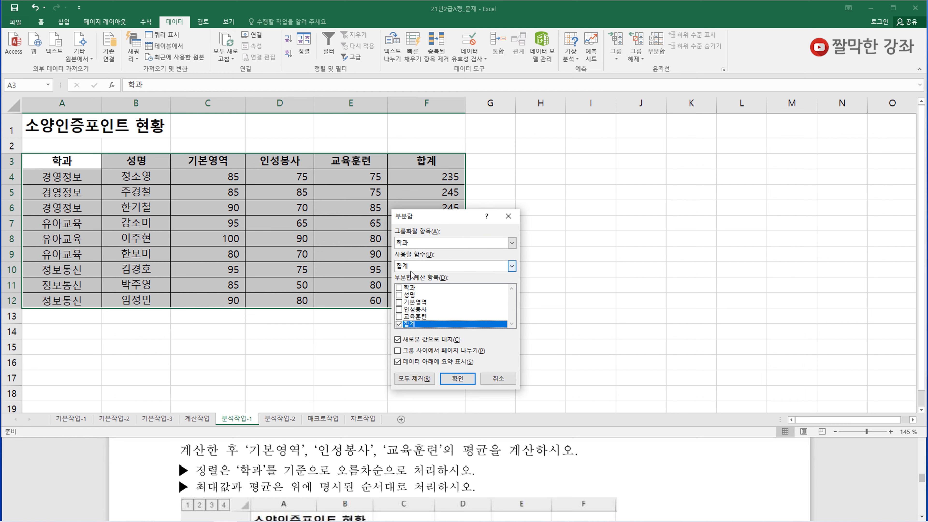
pyautogui.click(502, 382)
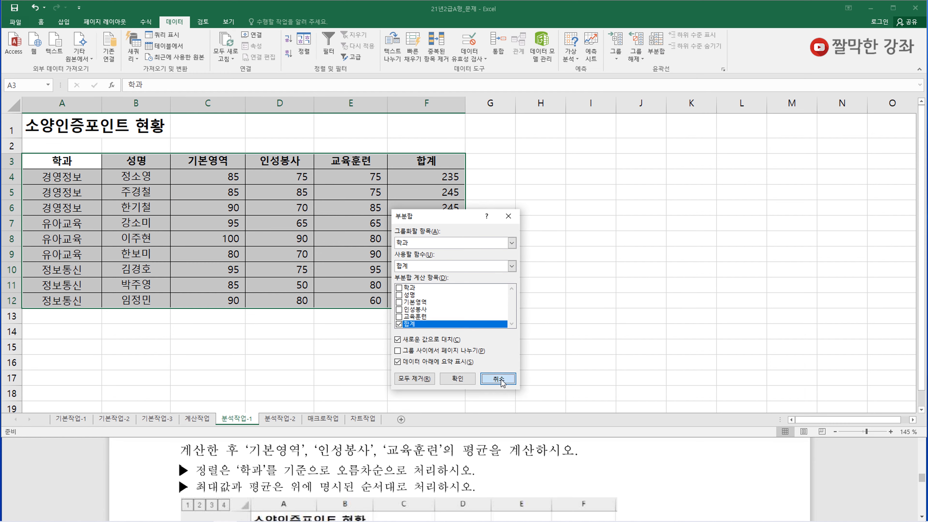
pyautogui.click(208, 177)
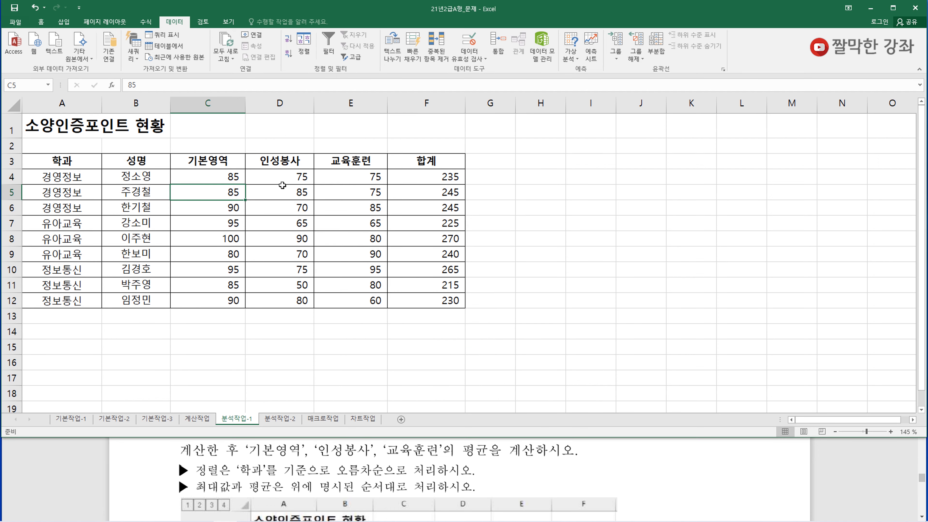
pyautogui.click(418, 151)
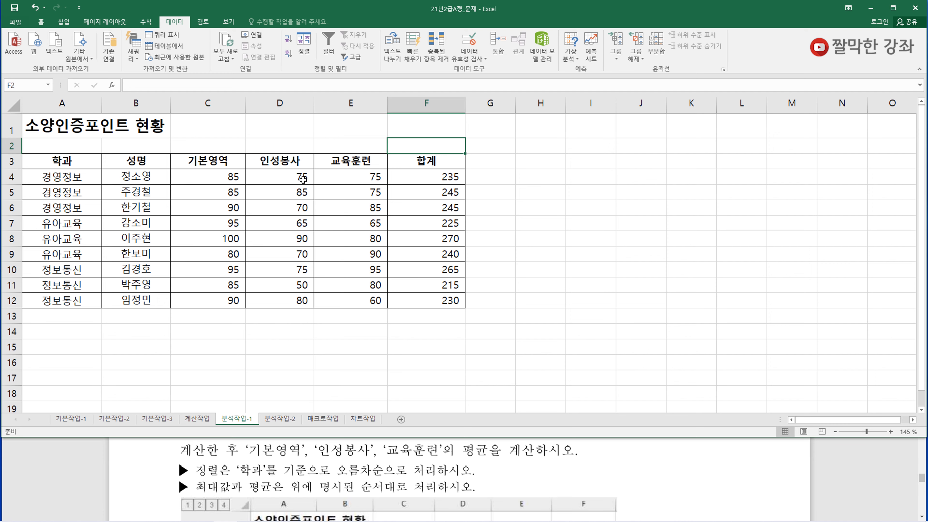
pyautogui.click(184, 194)
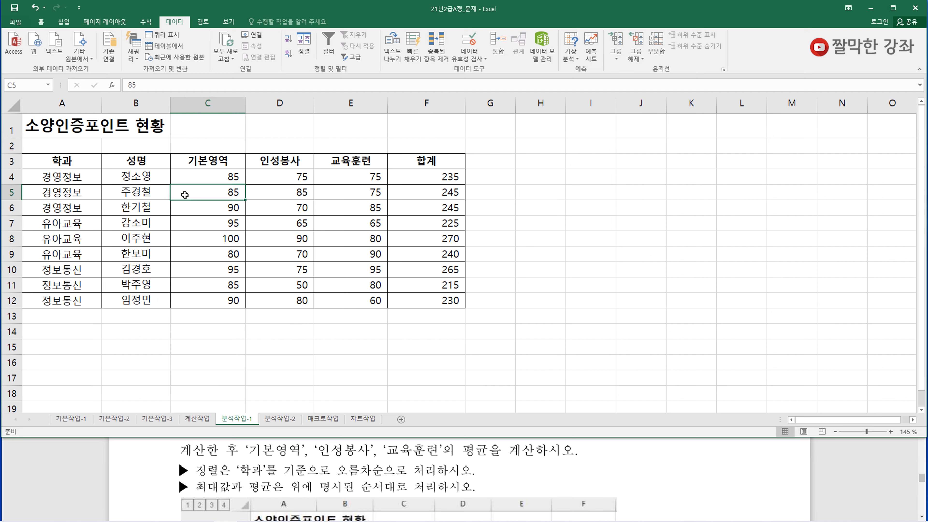
# Step: Add a subtotal to A3:F12 grouped by 학과 using 최대값 of 합계, and check the subtotal formula in F7
pyautogui.moveTo(47, 160); pyautogui.dragTo(436, 301)
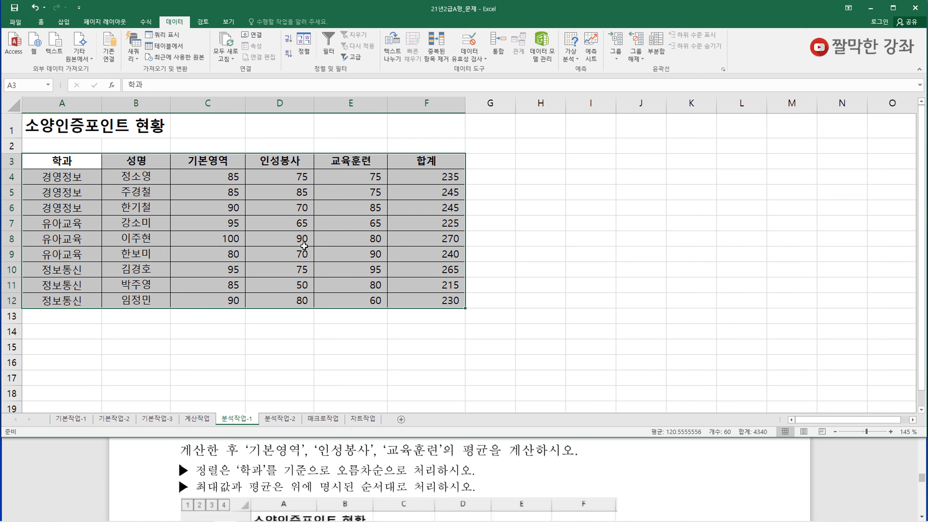
pyautogui.click(656, 48)
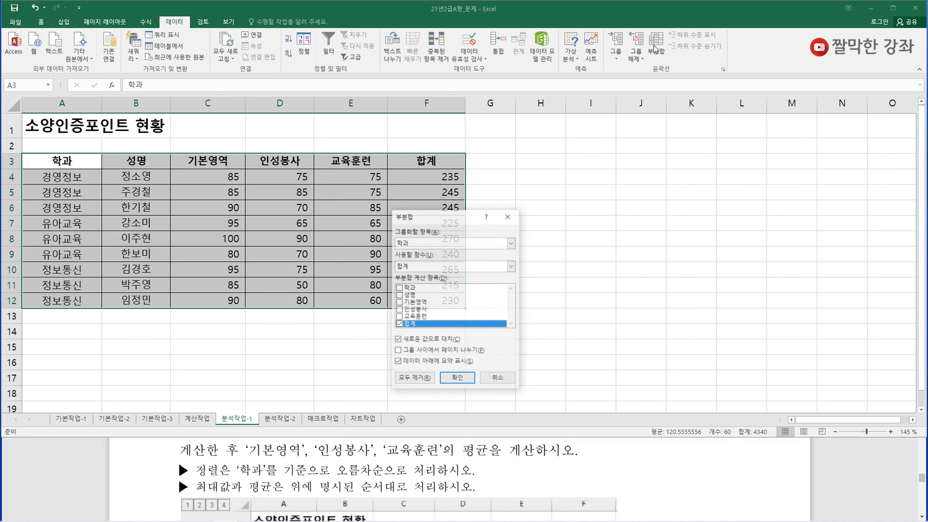
pyautogui.moveTo(442, 218); pyautogui.dragTo(336, 163)
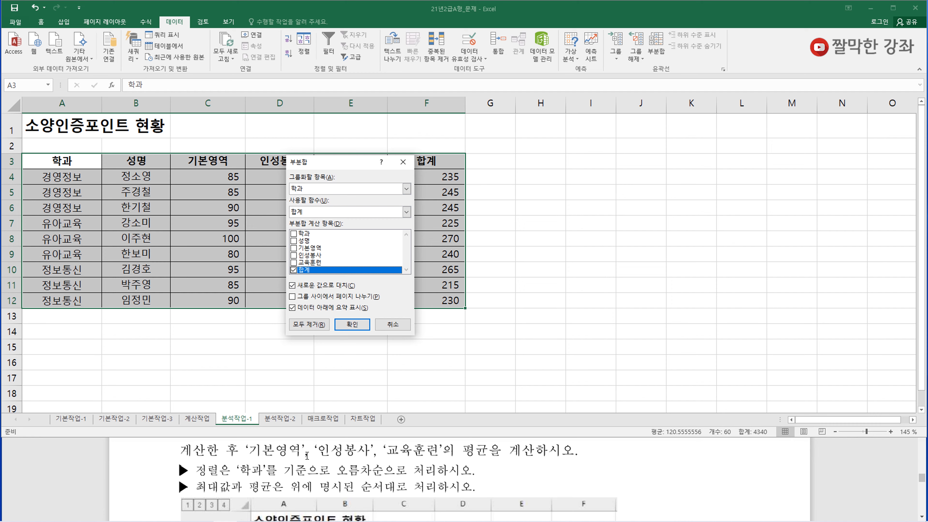
pyautogui.click(321, 458)
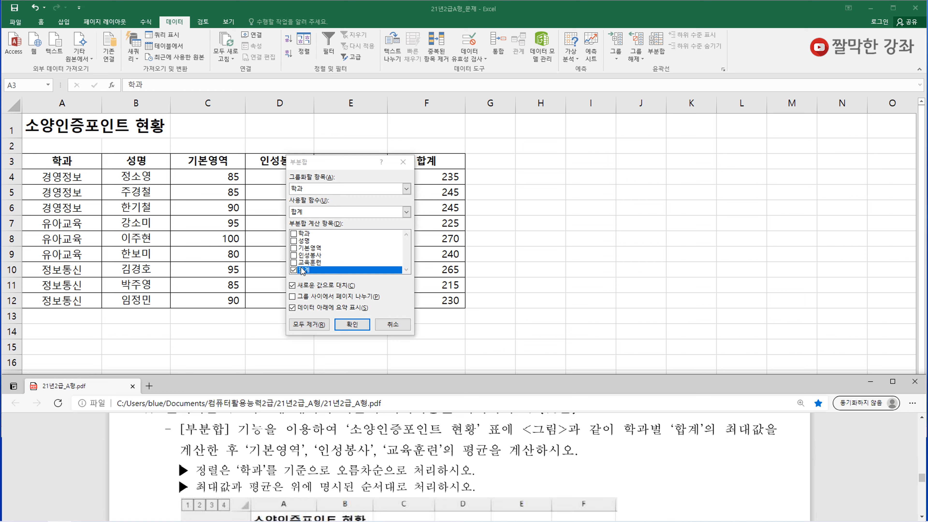
pyautogui.moveTo(352, 164); pyautogui.dragTo(299, 170)
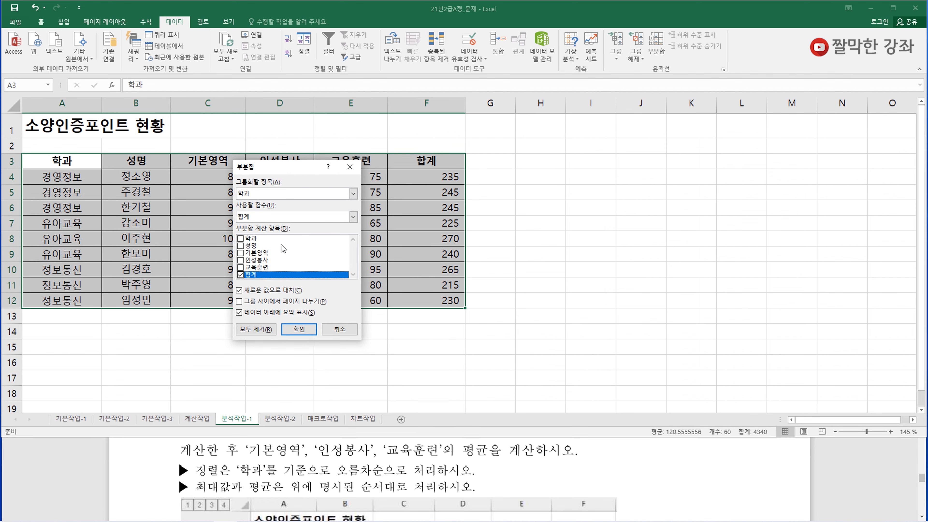
pyautogui.click(262, 216)
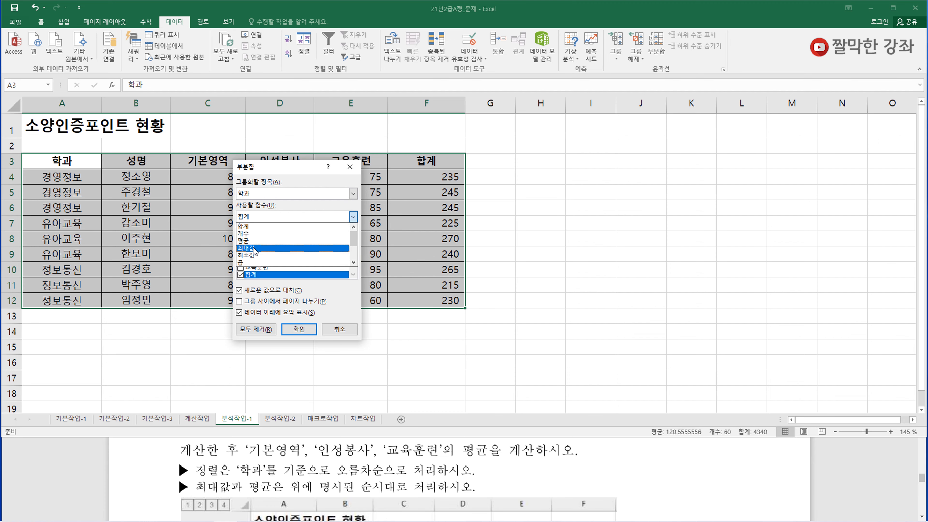
pyautogui.click(254, 247)
pyautogui.click(299, 329)
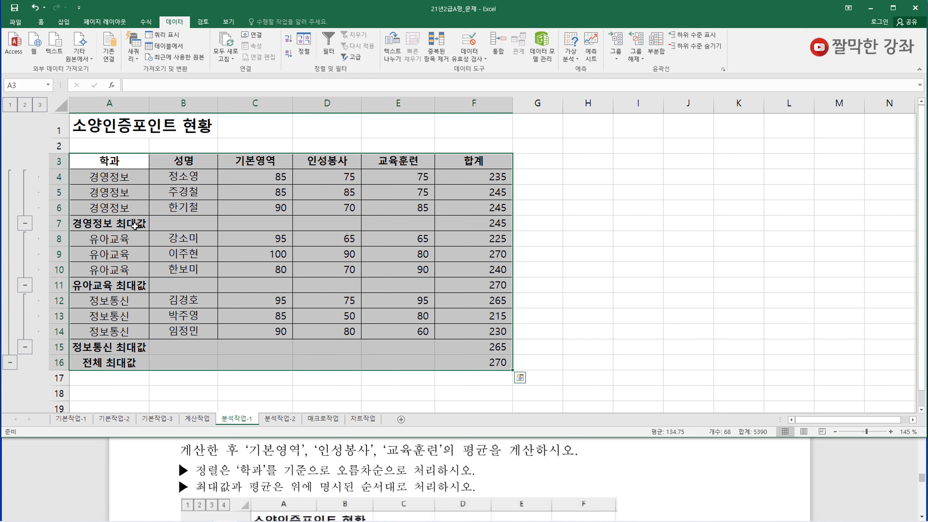
pyautogui.click(483, 221)
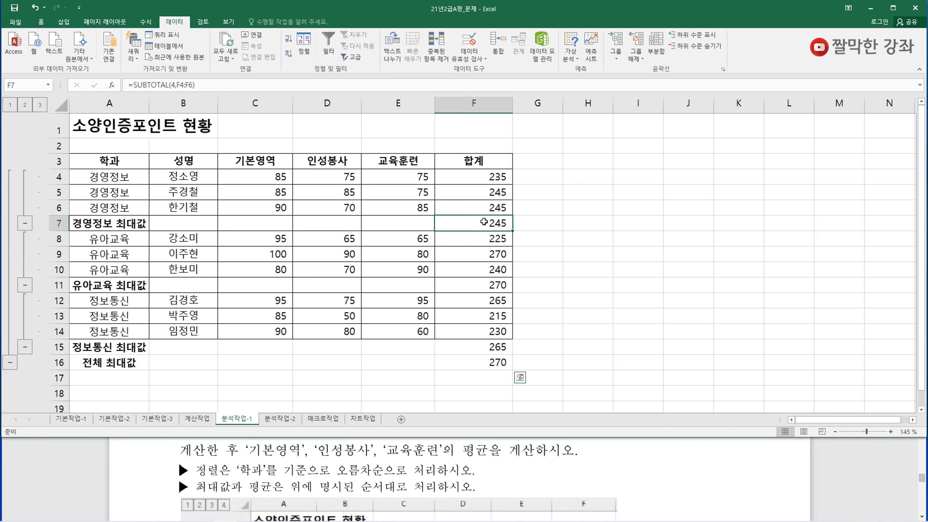
# Step: Add a second 학과 subtotal to A3:F16 using 평균 of only 기본영역, 인성봉사 and 교육훈련, with 새로운 값으로 대치 turned off
pyautogui.click(116, 160)
pyautogui.hotkey('ctrl', 'a')
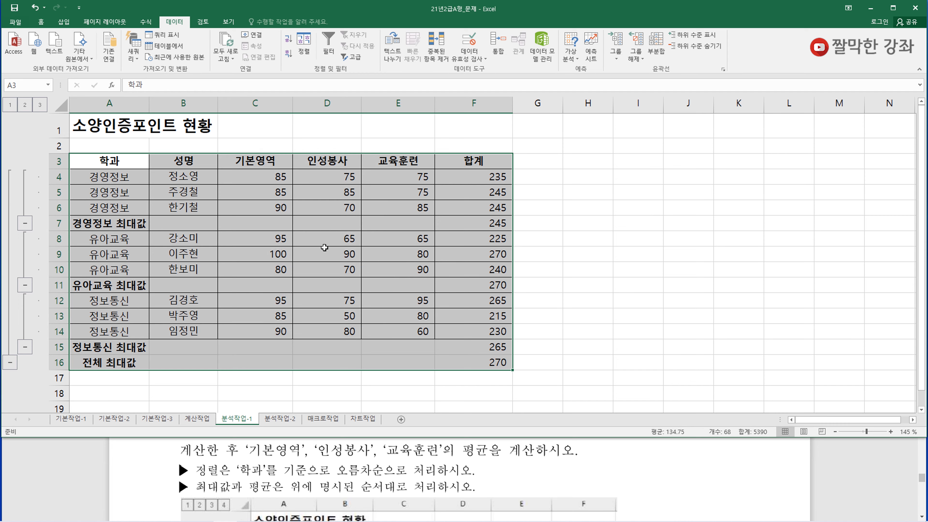
pyautogui.click(656, 46)
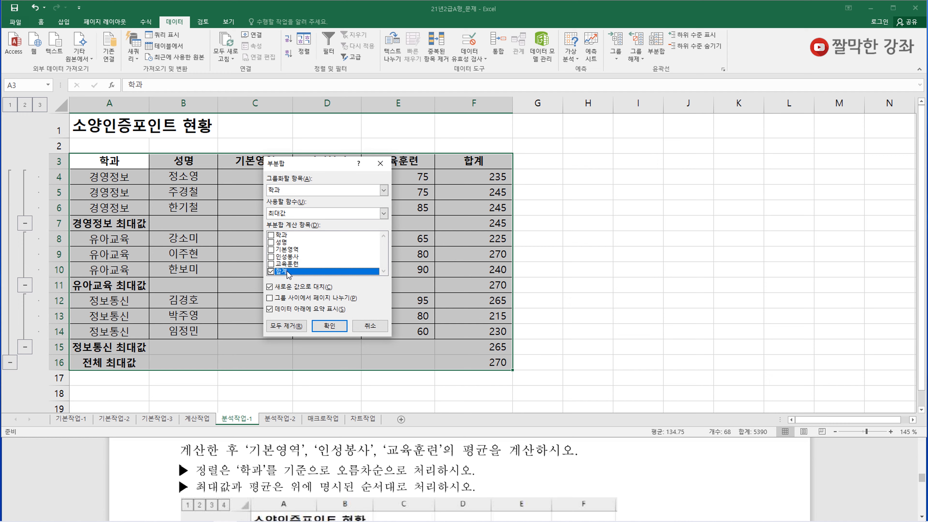
pyautogui.click(271, 271)
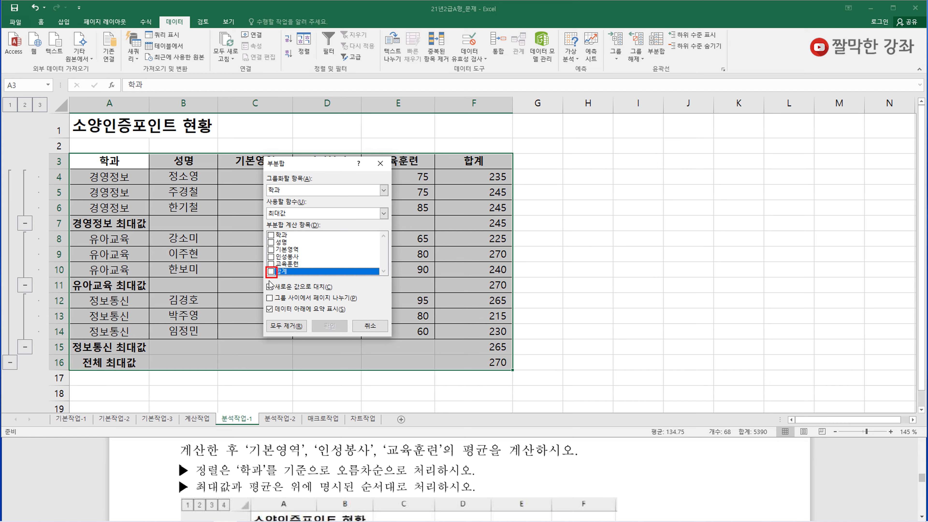
pyautogui.click(271, 250)
pyautogui.click(271, 257)
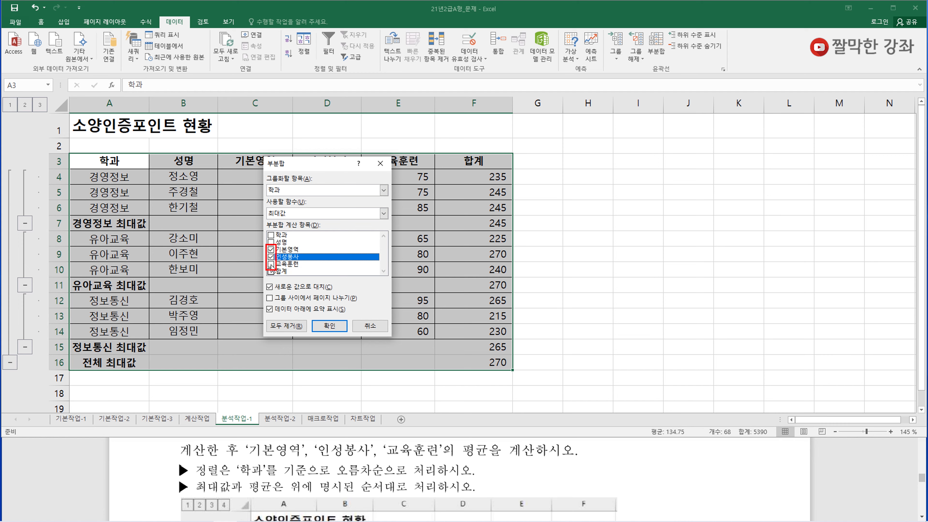
pyautogui.click(271, 264)
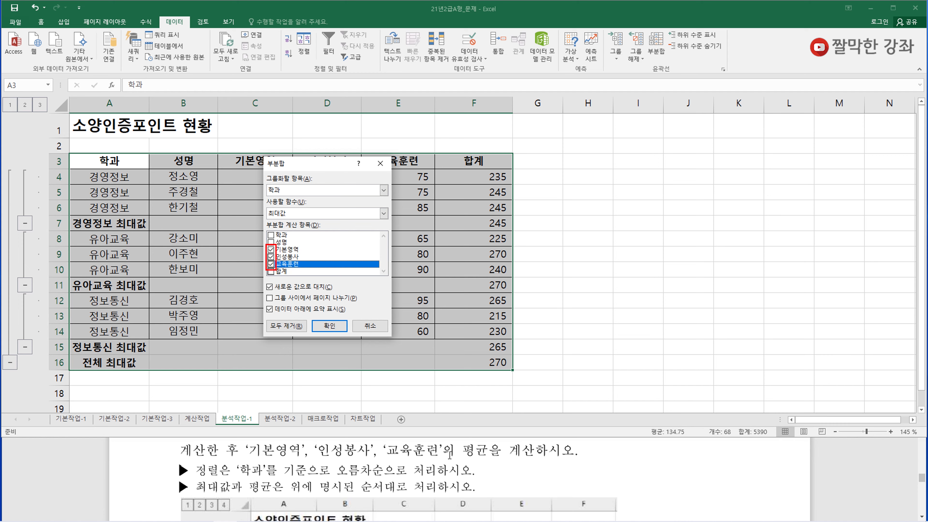
pyautogui.click(281, 215)
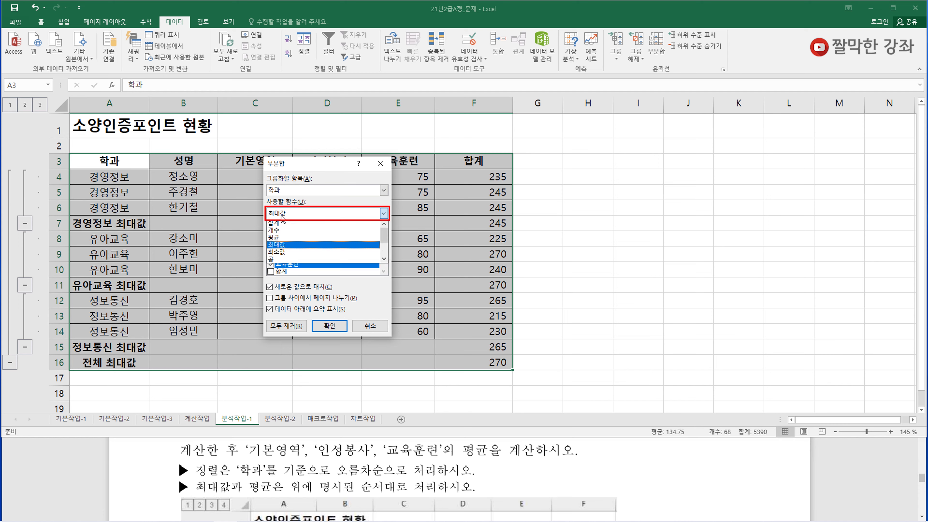
pyautogui.click(280, 241)
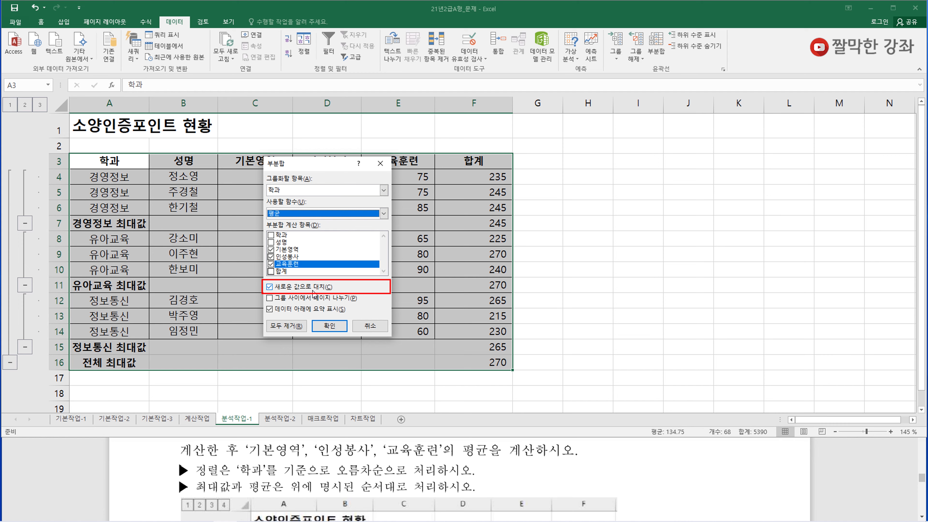
pyautogui.click(270, 287)
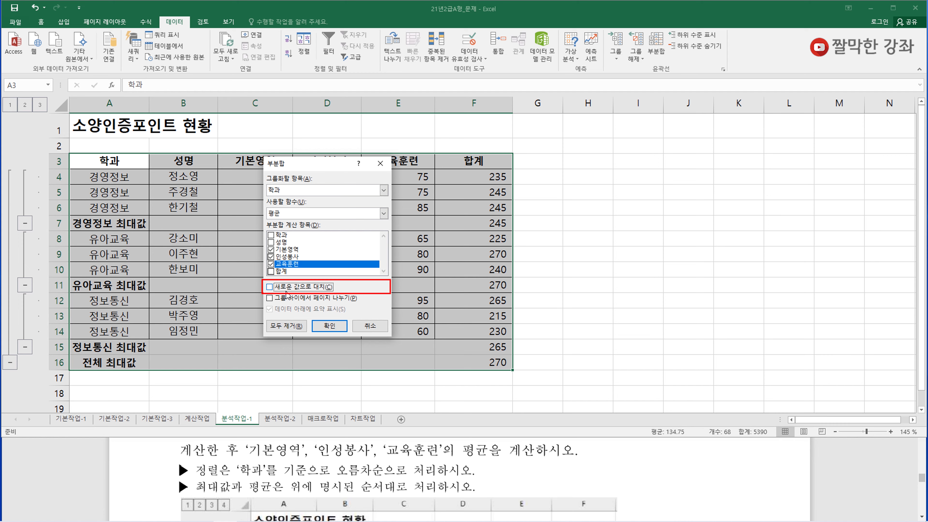
pyautogui.click(329, 326)
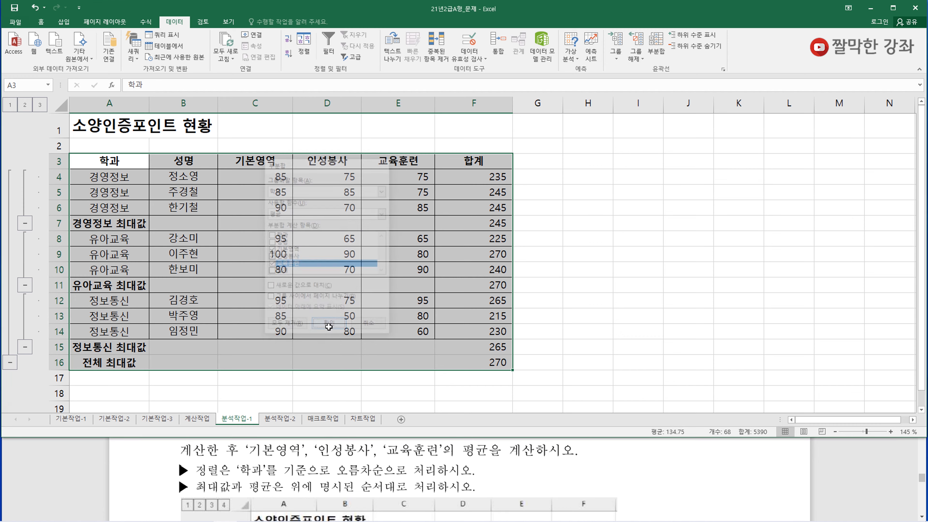
# Step: Compare the sheet's 평균 and 최대값 subtotal rows with the sample figure in the exam PDF
pyautogui.click(145, 224)
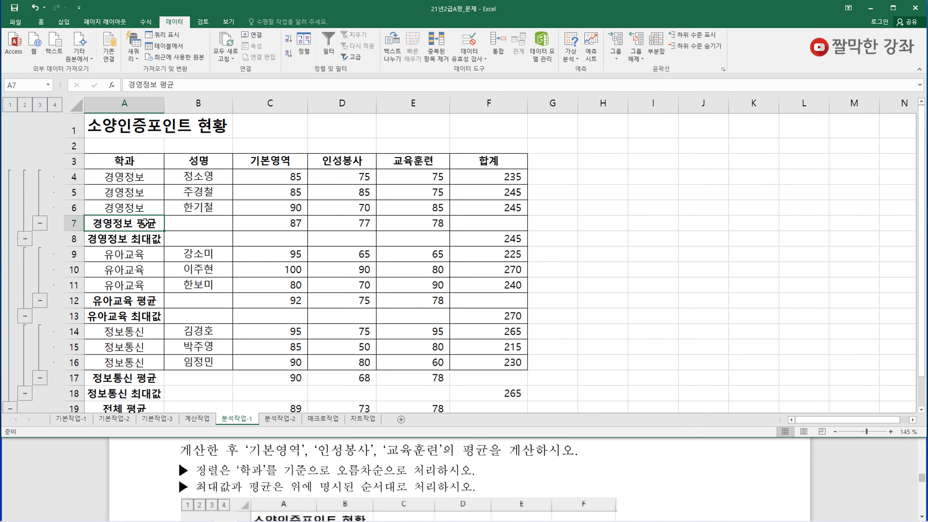
pyautogui.click(141, 241)
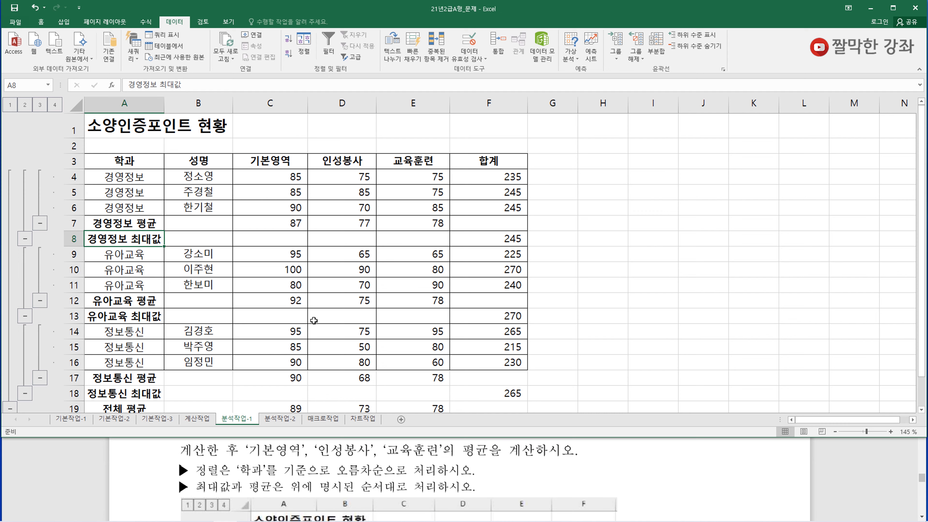
pyautogui.click(380, 465)
pyautogui.scroll(-3, 395, 457)
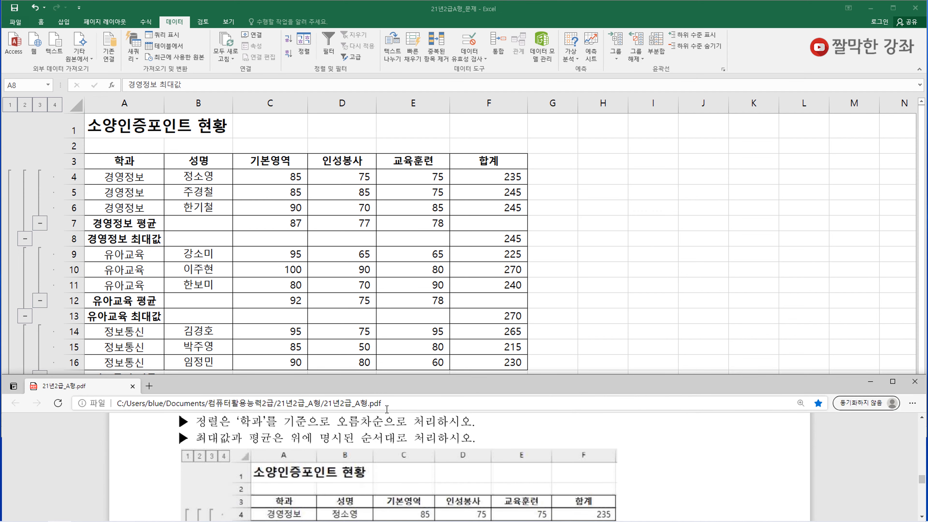
pyautogui.scroll(-3, 401, 471)
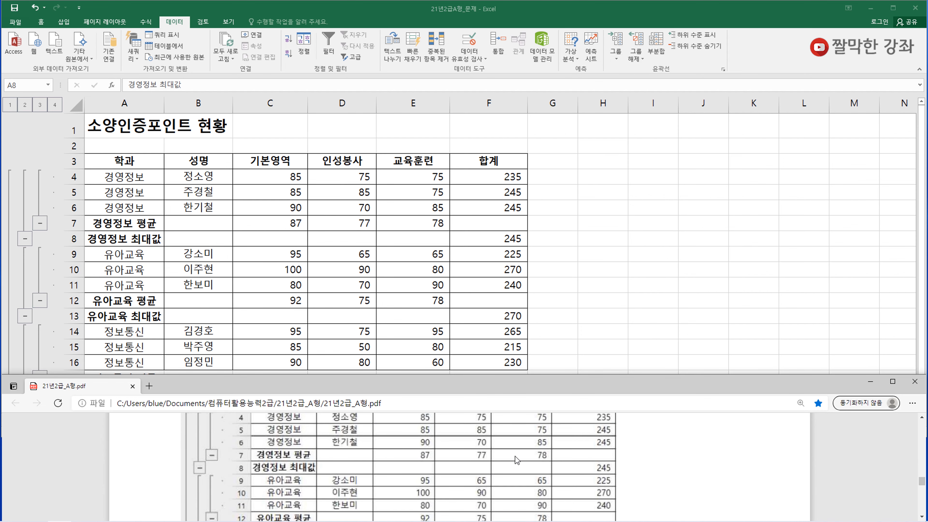
pyautogui.scroll(-2, 460, 454)
pyautogui.click(369, 267)
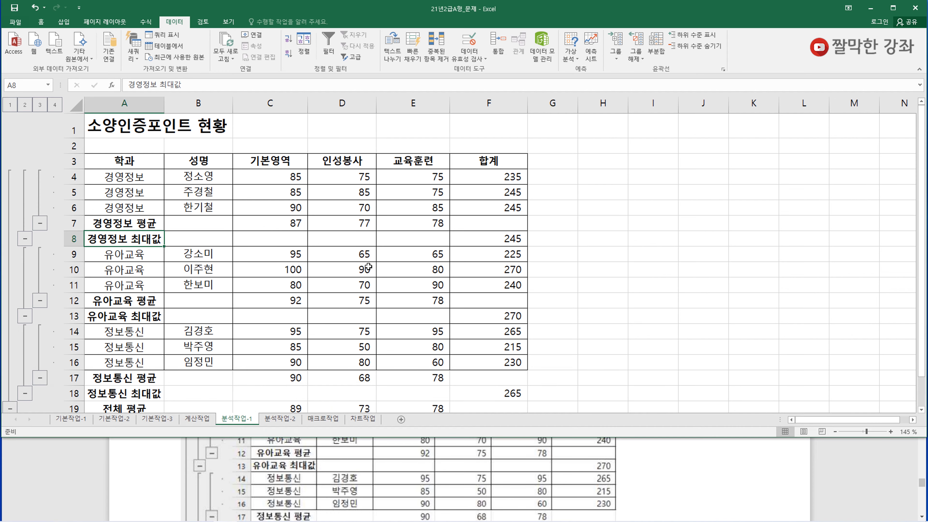
pyautogui.click(311, 226)
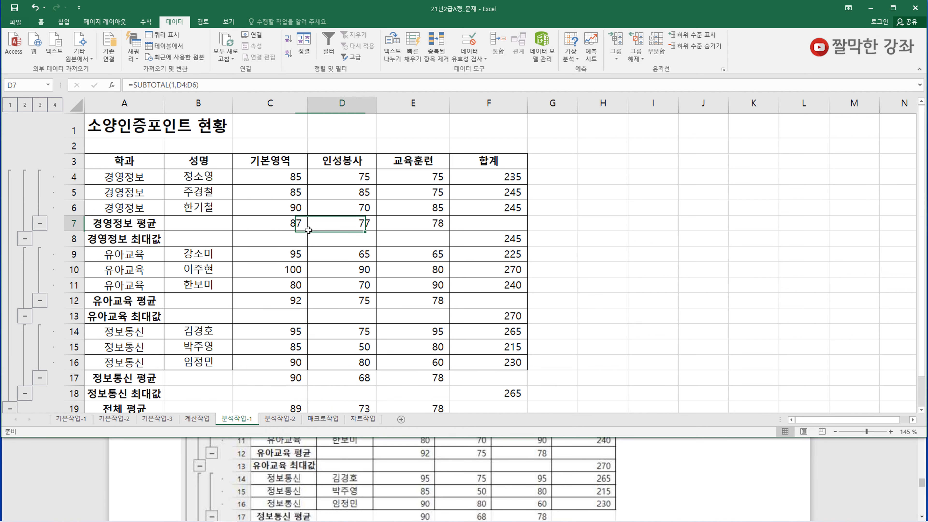
# Step: Remove all subtotals from the 소양인증포인트 현황 table, and check the subtotal settings again from cell A3 without applying them
pyautogui.click(292, 235)
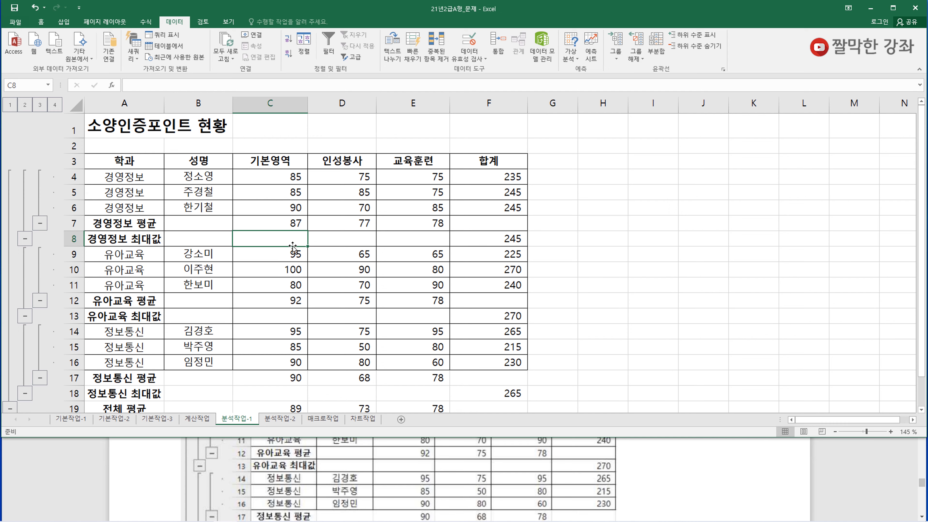
pyautogui.click(658, 53)
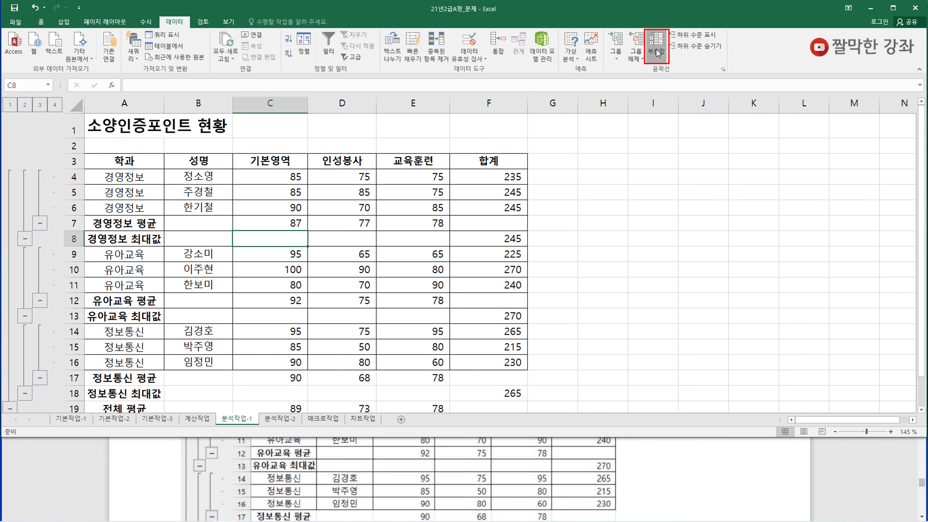
pyautogui.click(298, 326)
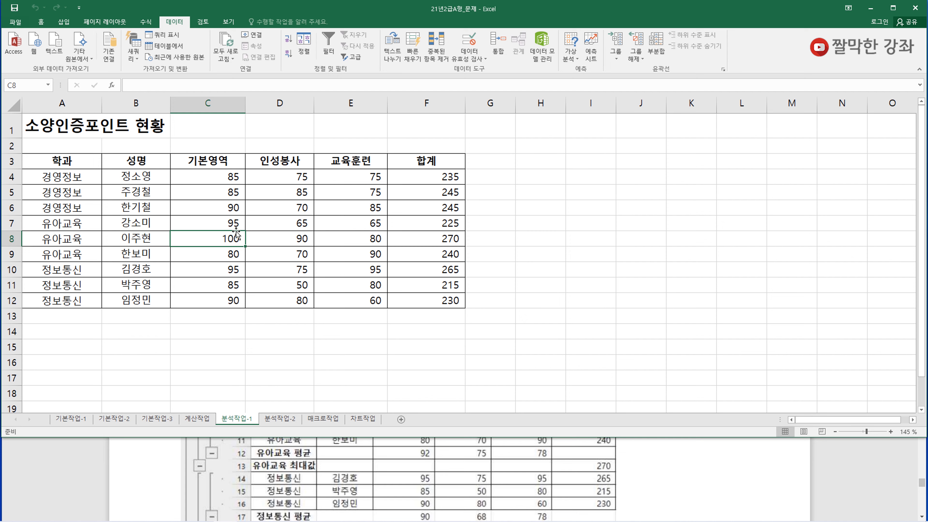
pyautogui.click(77, 164)
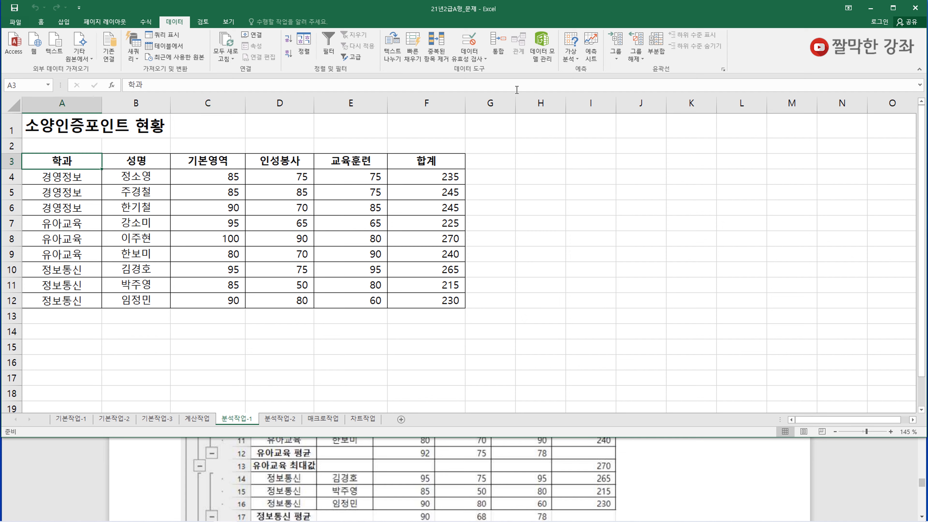
pyautogui.click(654, 47)
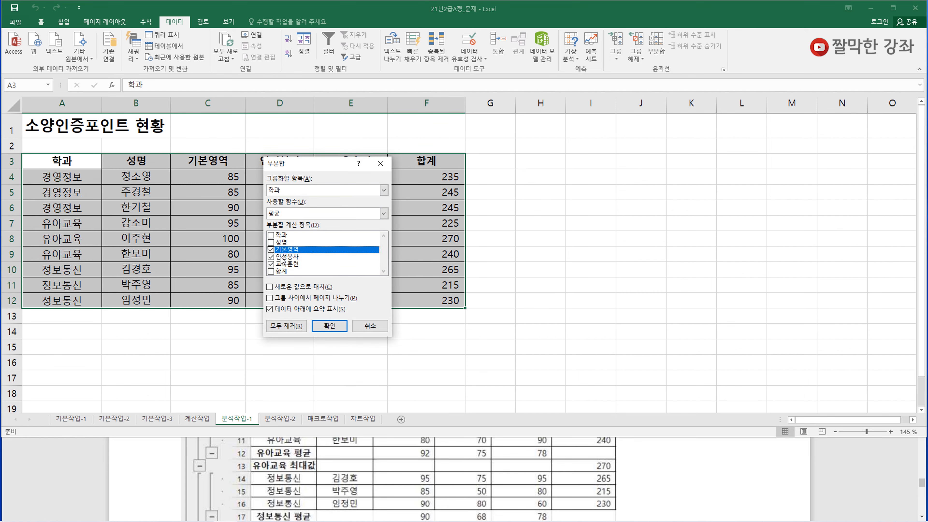
pyautogui.click(369, 326)
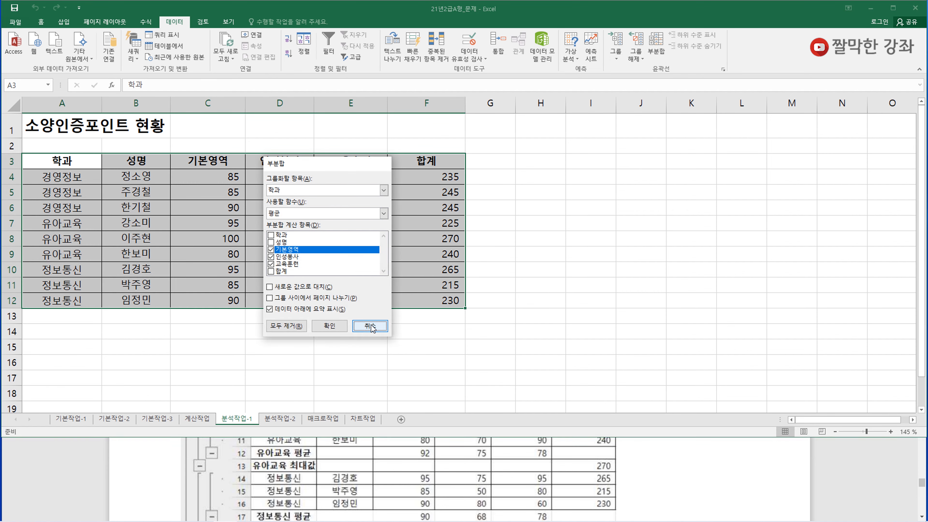
# Step: Switch to the 분석작업-2 sheet and read its 통합 instructions for [표1] to [표4] in the exam PDF
pyautogui.click(280, 419)
pyautogui.click(347, 470)
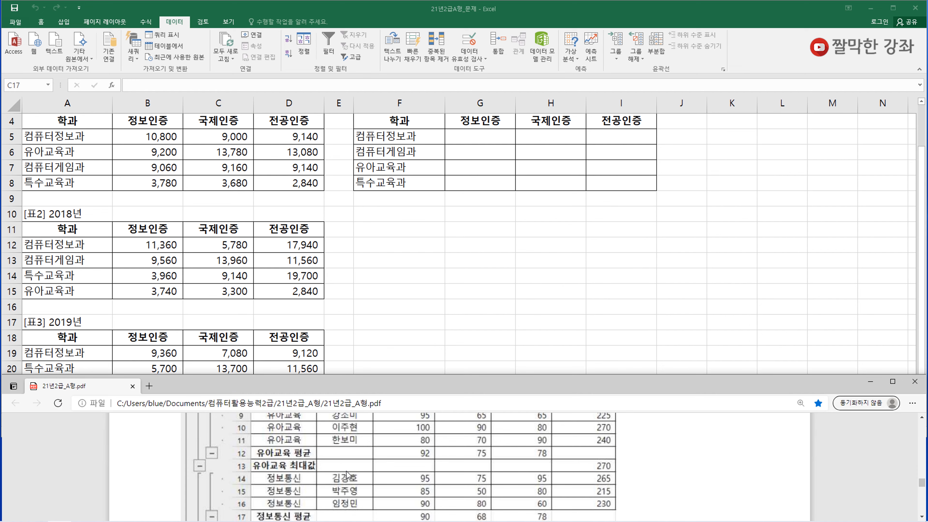
pyautogui.scroll(-5, 336, 454)
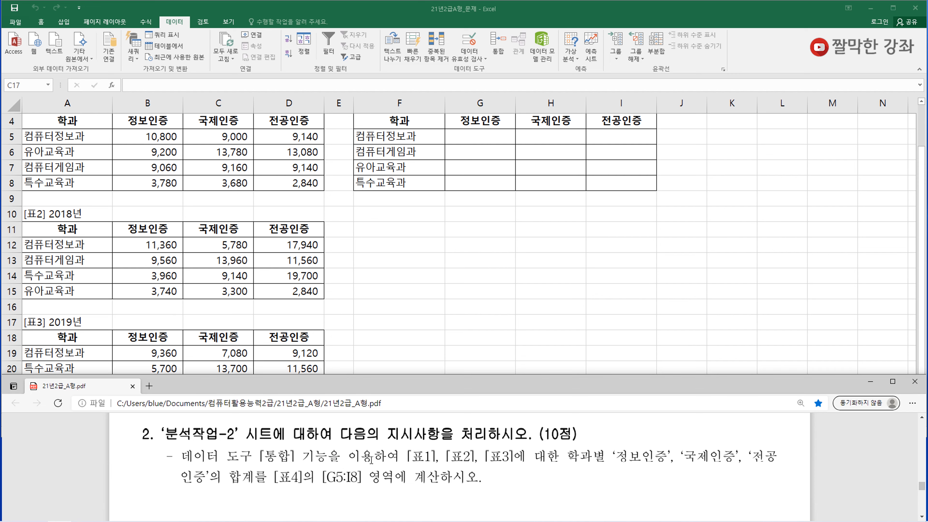
pyautogui.click(312, 263)
pyautogui.scroll(1, 311, 263)
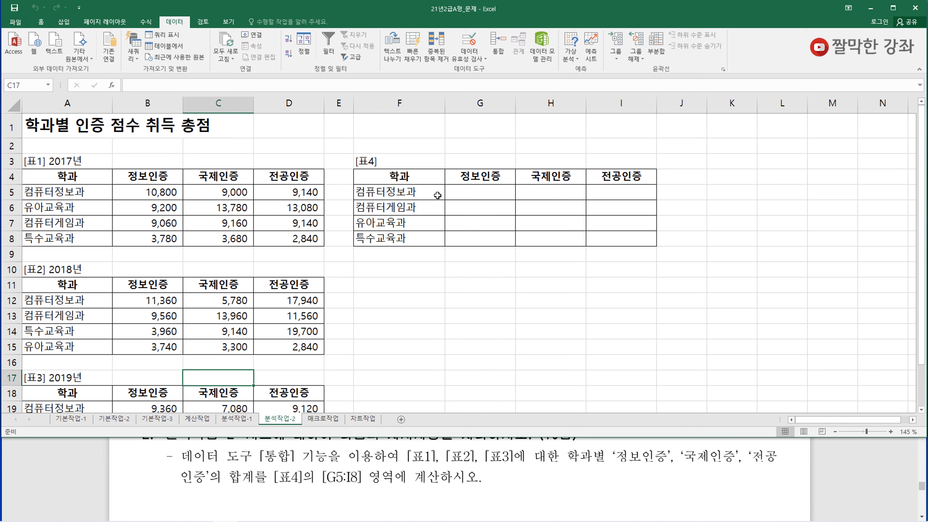
# Step: Examine the [표4] result area G5:I8 and the full range F4:I8 including its headings and 학과 labels
pyautogui.moveTo(457, 193); pyautogui.dragTo(613, 233)
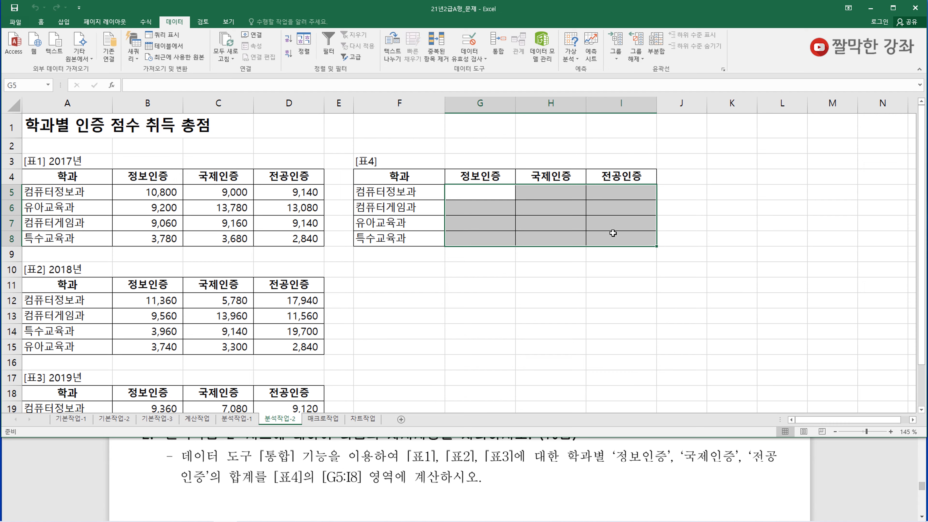
pyautogui.click(477, 194)
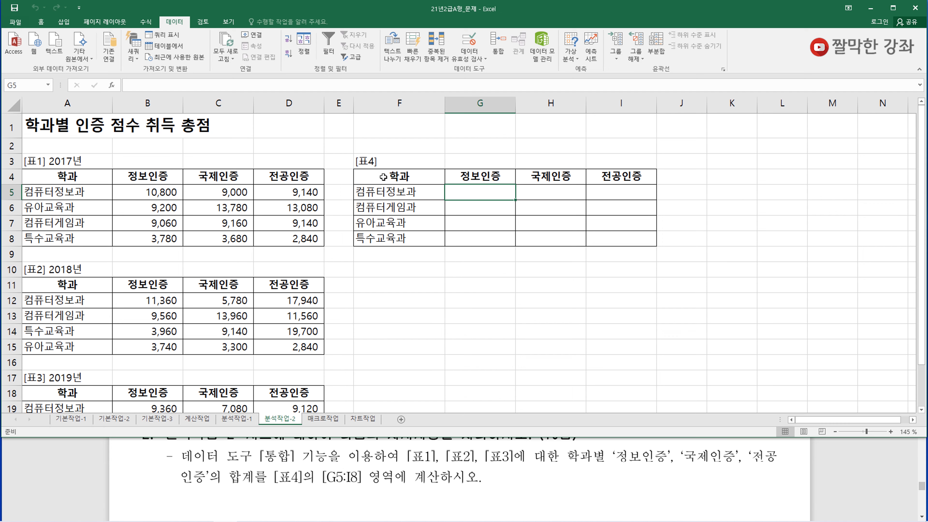
pyautogui.moveTo(383, 177); pyautogui.dragTo(636, 241)
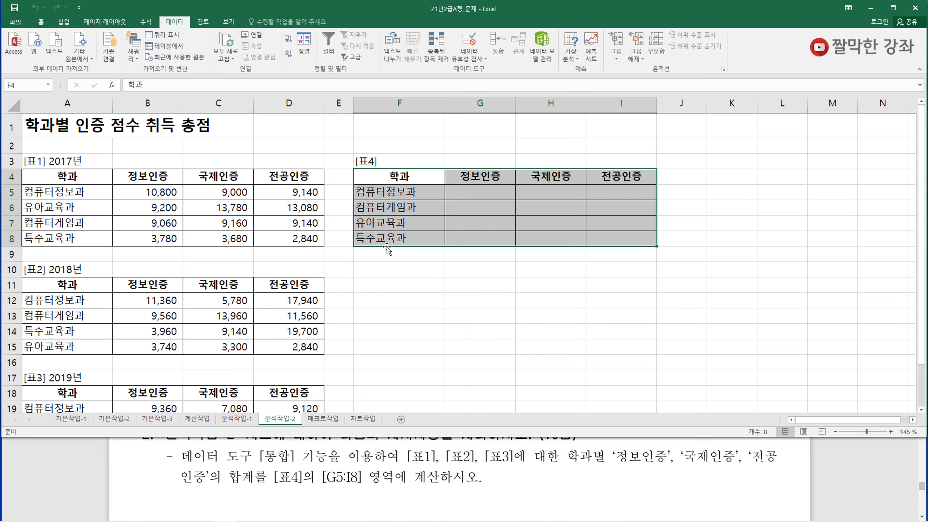
pyautogui.click(402, 177)
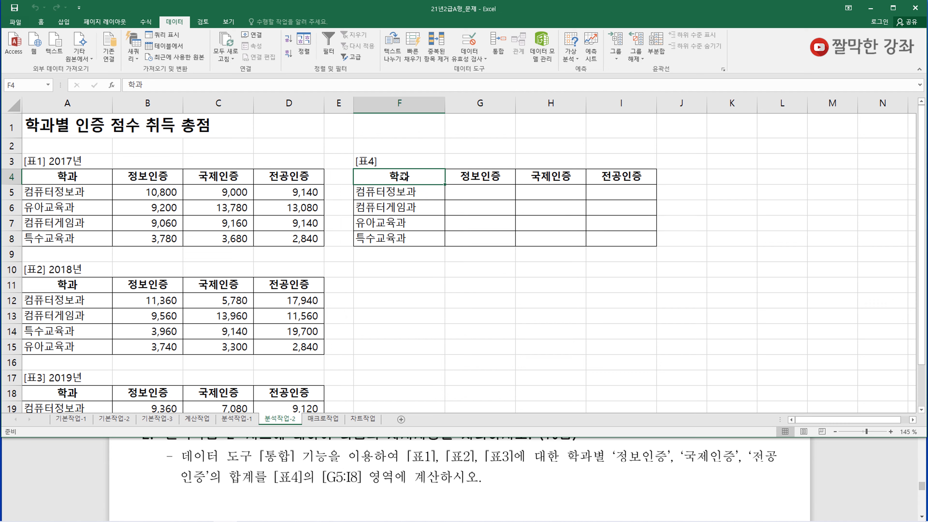
# Step: Compare the order of the 학과 names in [표1] with the order in [표2]
pyautogui.click(65, 178)
pyautogui.click(60, 193)
pyautogui.click(60, 209)
pyautogui.click(59, 223)
pyautogui.click(55, 239)
pyautogui.click(60, 299)
pyautogui.click(59, 315)
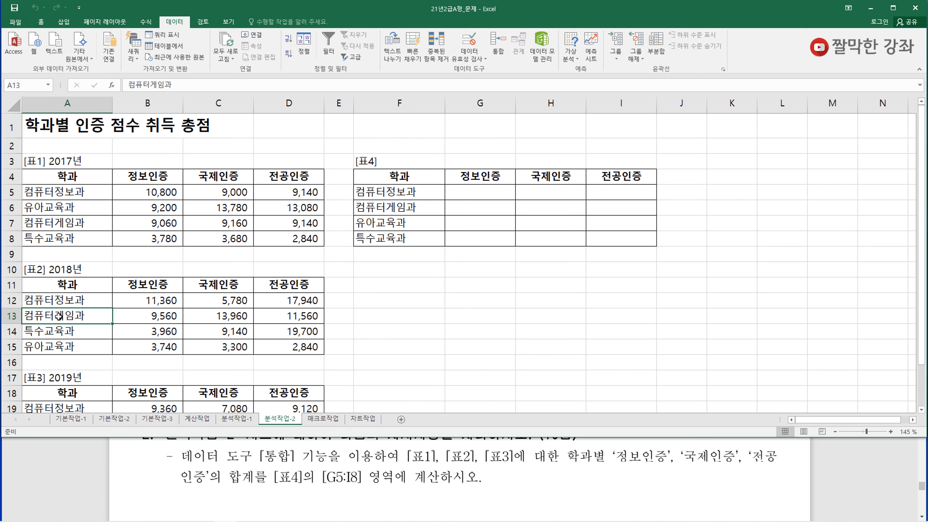
pyautogui.click(65, 194)
pyautogui.click(66, 208)
pyautogui.click(69, 193)
pyautogui.click(72, 301)
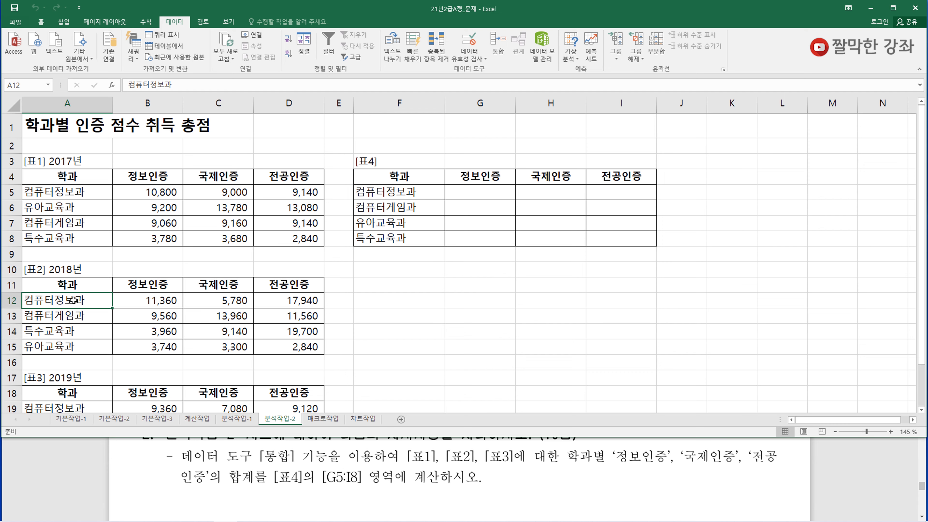
# Step: Start a 통합 for [표4] range F4:I8 including its labels, using 합계 as the function
pyautogui.moveTo(382, 178); pyautogui.dragTo(624, 179)
pyautogui.moveTo(399, 178); pyautogui.dragTo(405, 233)
pyautogui.moveTo(385, 178); pyautogui.dragTo(601, 234)
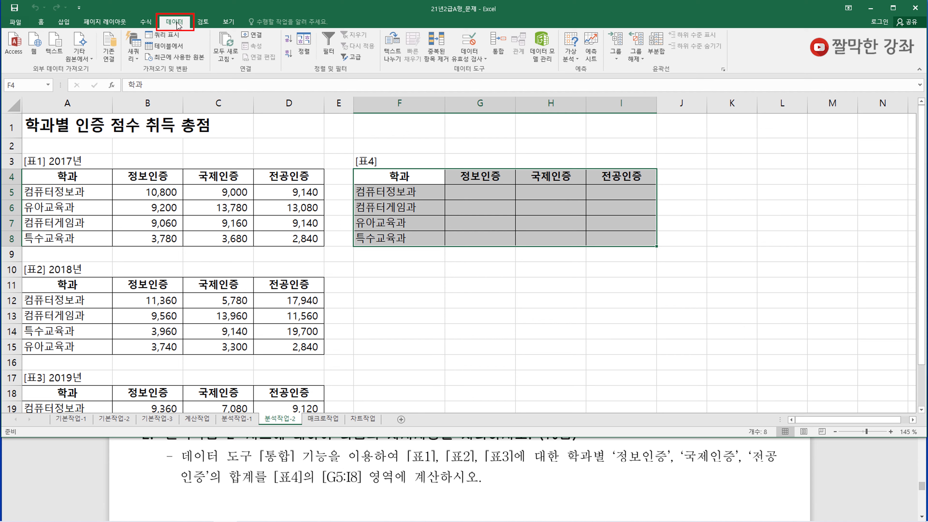
pyautogui.click(498, 47)
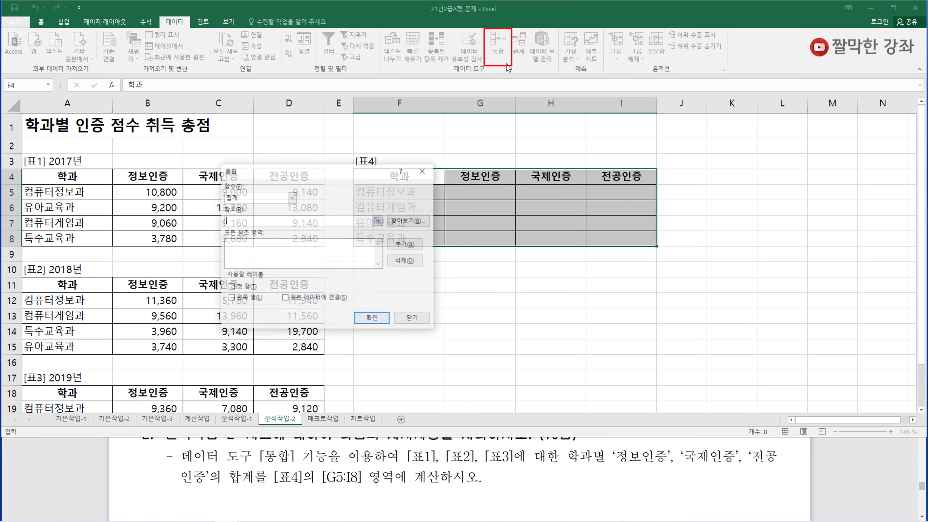
pyautogui.moveTo(325, 169); pyautogui.dragTo(598, 193)
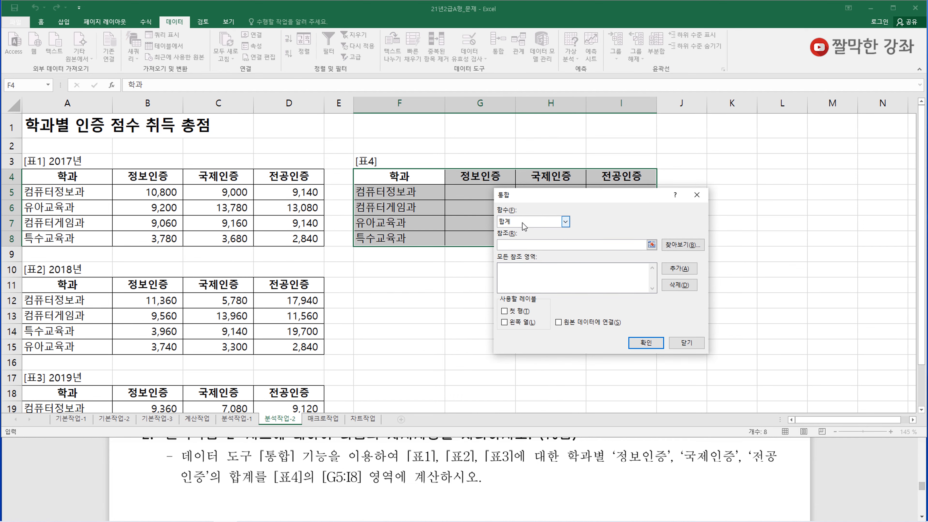
pyautogui.click(565, 221)
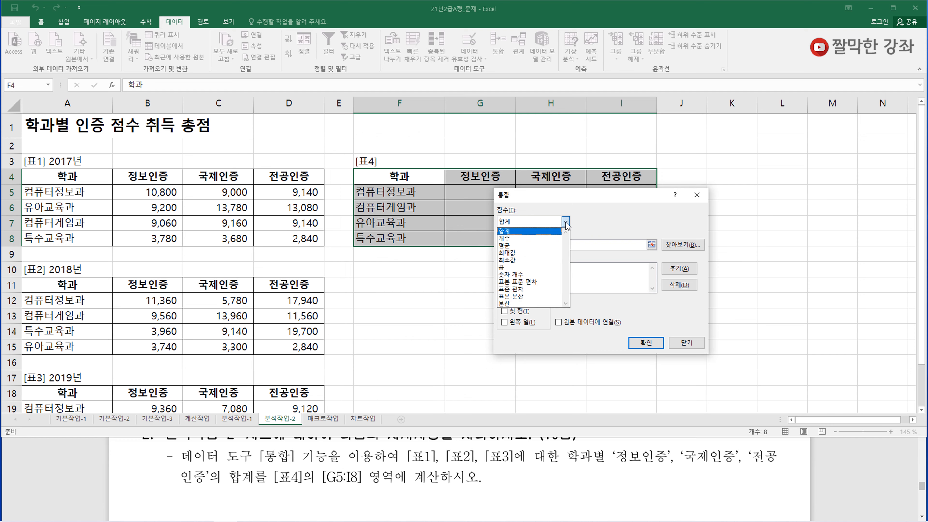
pyautogui.click(594, 220)
pyautogui.click(514, 244)
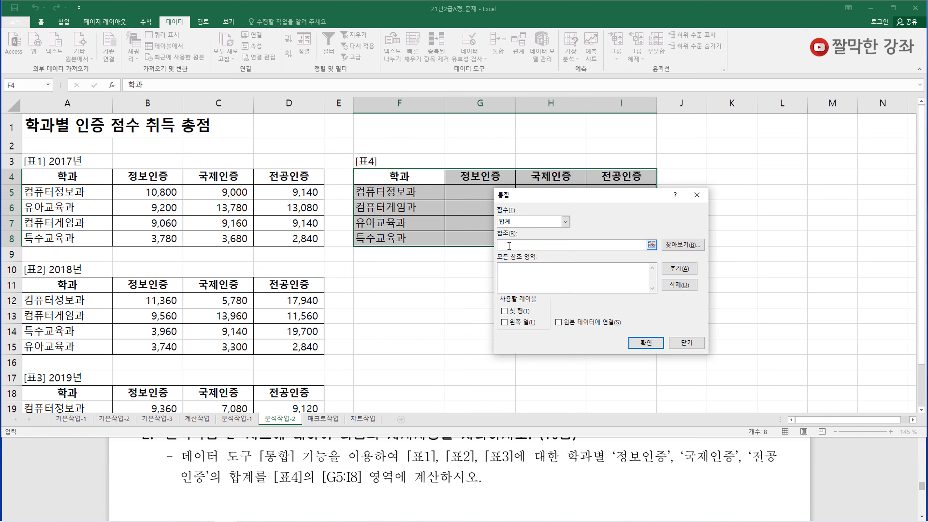
# Step: Add the source ranges A4:D8, A11:D15 and A18:D22 of [표1], [표2] and [표3] as consolidation references
pyautogui.moveTo(48, 176); pyautogui.dragTo(287, 236)
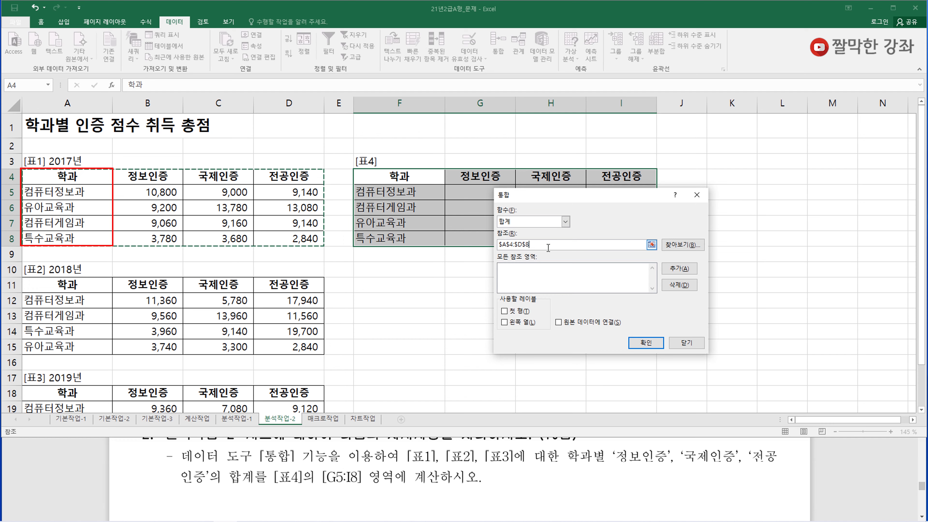
pyautogui.click(679, 269)
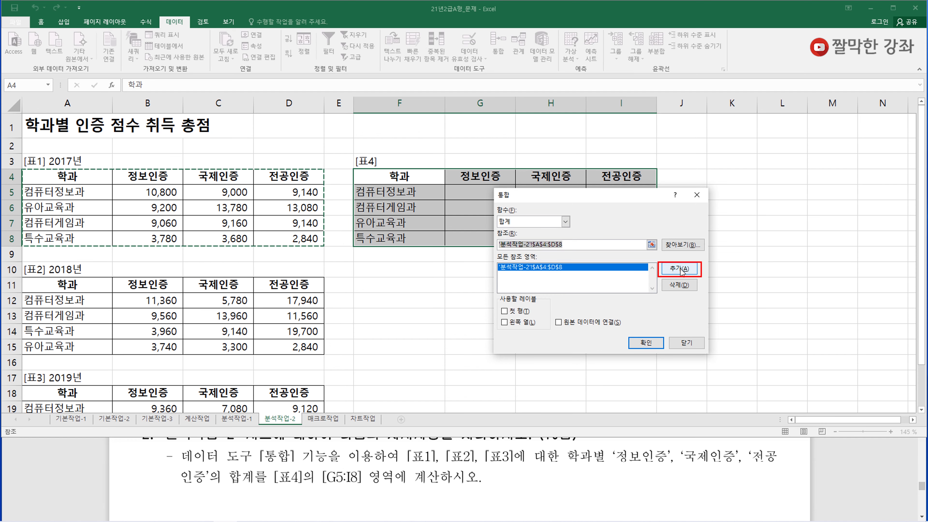
pyautogui.moveTo(55, 286); pyautogui.dragTo(278, 344)
pyautogui.click(688, 271)
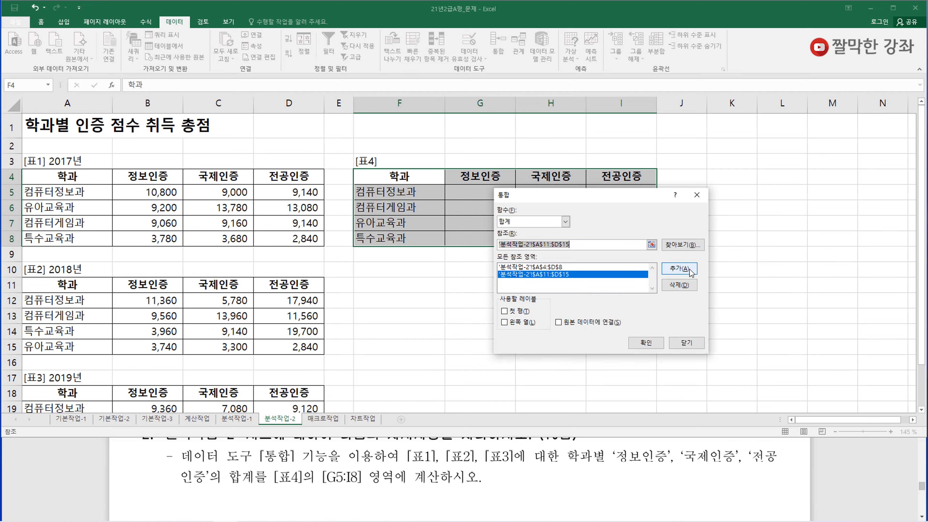
pyautogui.scroll(-3, 326, 282)
pyautogui.moveTo(53, 241); pyautogui.dragTo(270, 303)
pyautogui.scroll(3, 408, 224)
pyautogui.click(679, 285)
pyautogui.scroll(-3, 627, 252)
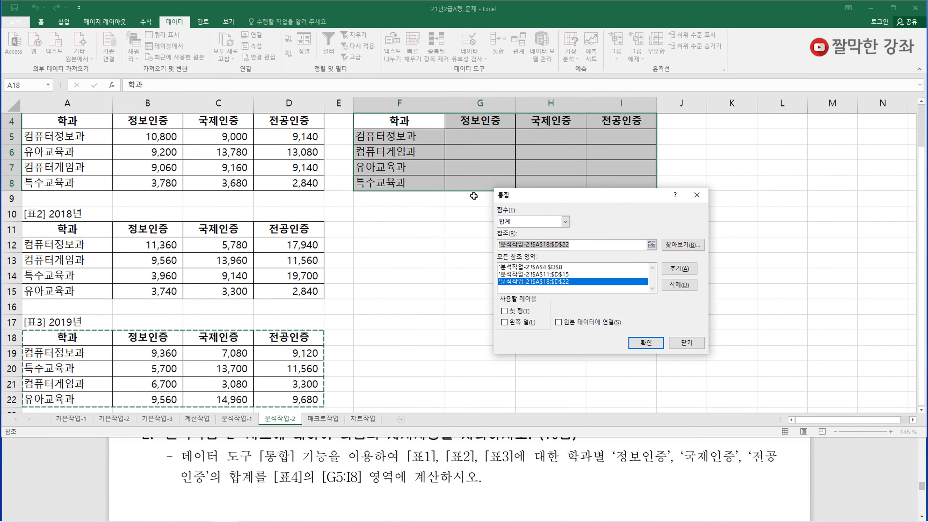
pyautogui.scroll(3, 474, 196)
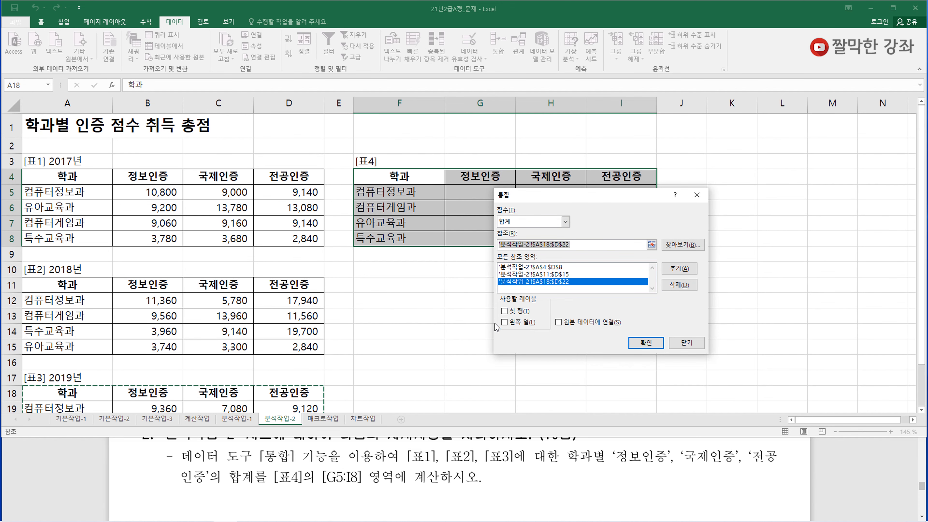
# Step: Use both 첫 행 and 왼쪽 열 as labels and consolidate the sums into [표4]
pyautogui.click(505, 311)
pyautogui.click(505, 322)
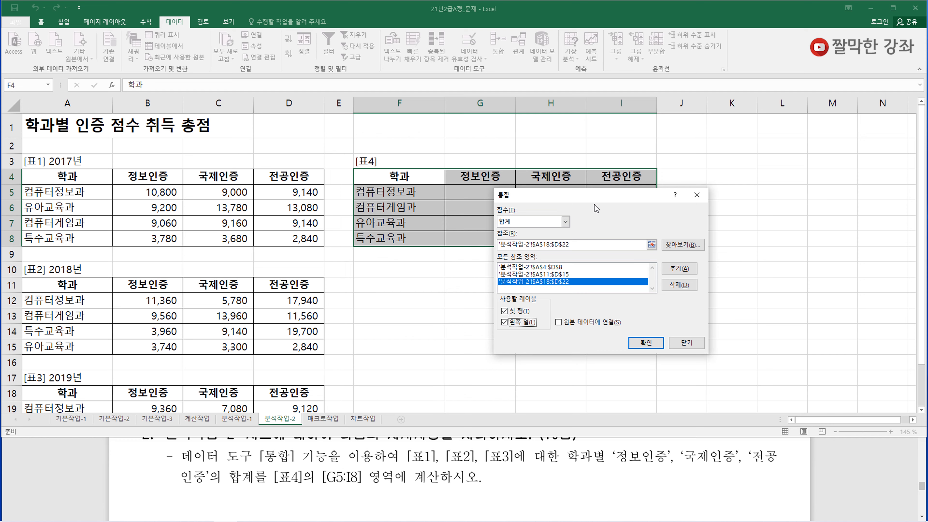
pyautogui.click(645, 343)
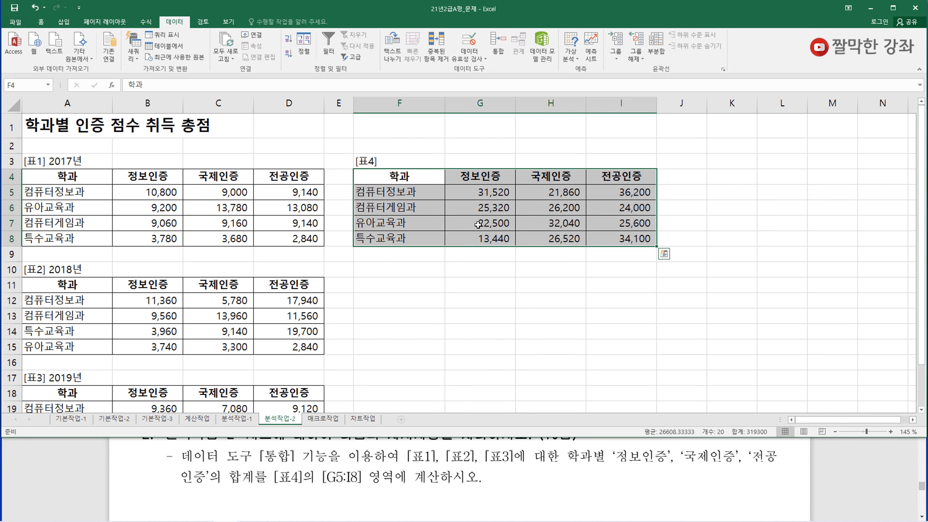
pyautogui.click(456, 236)
pyautogui.click(472, 191)
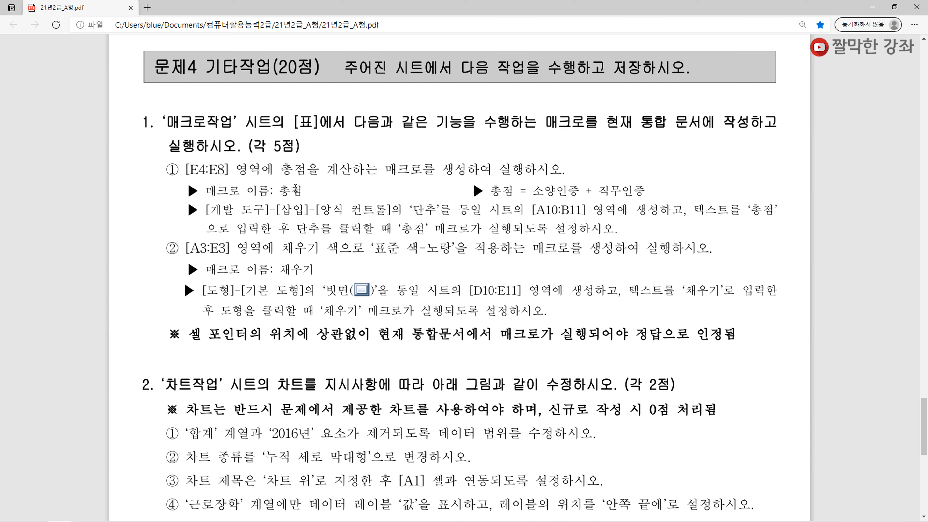
# Step: Switch to the 매크로작업 sheet and read the 총점 macro instructions in the exam PDF
pyautogui.doubleClick(476, 3)
pyautogui.click(231, 244)
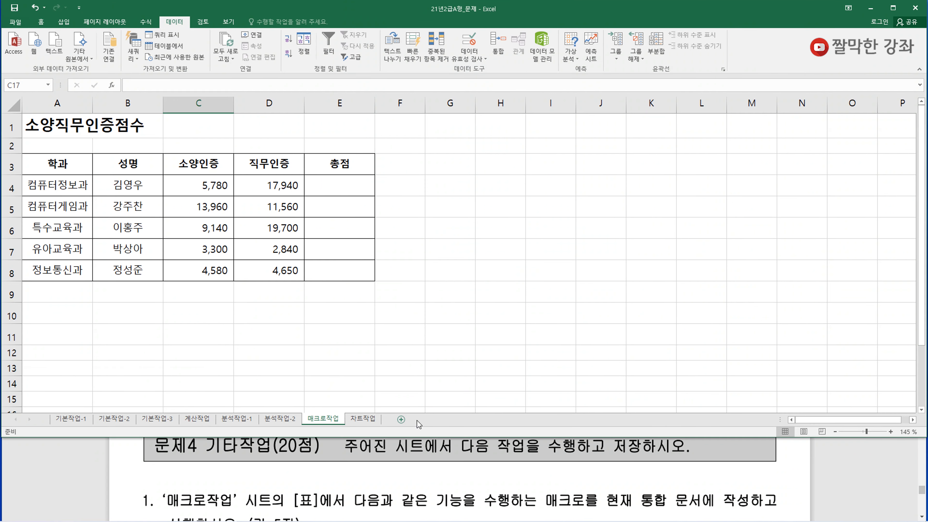
pyautogui.click(326, 483)
pyautogui.scroll(-2, 326, 483)
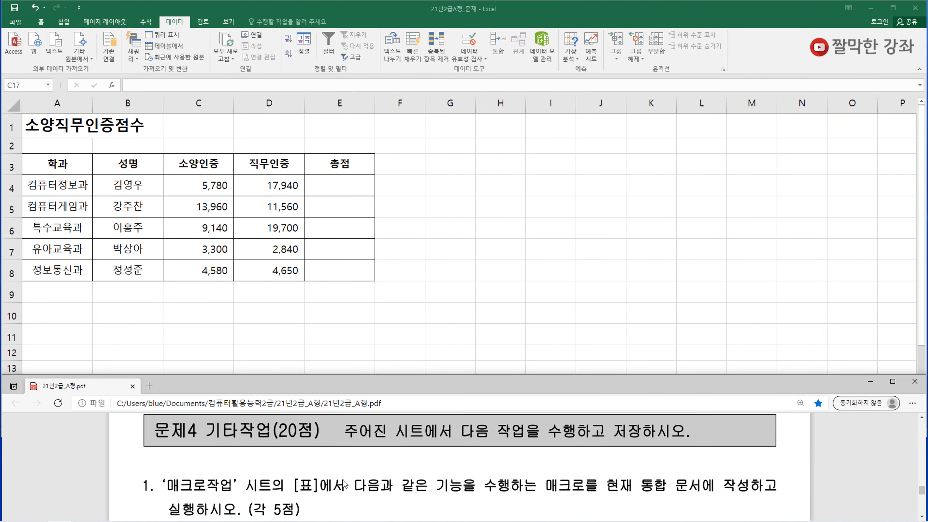
# Step: Examine the 소양인증 and 직무인증 values and the E4:E8 총점 range that the macro has to calculate
pyautogui.click(265, 186)
pyautogui.moveTo(344, 181); pyautogui.dragTo(335, 265)
pyautogui.click(333, 180)
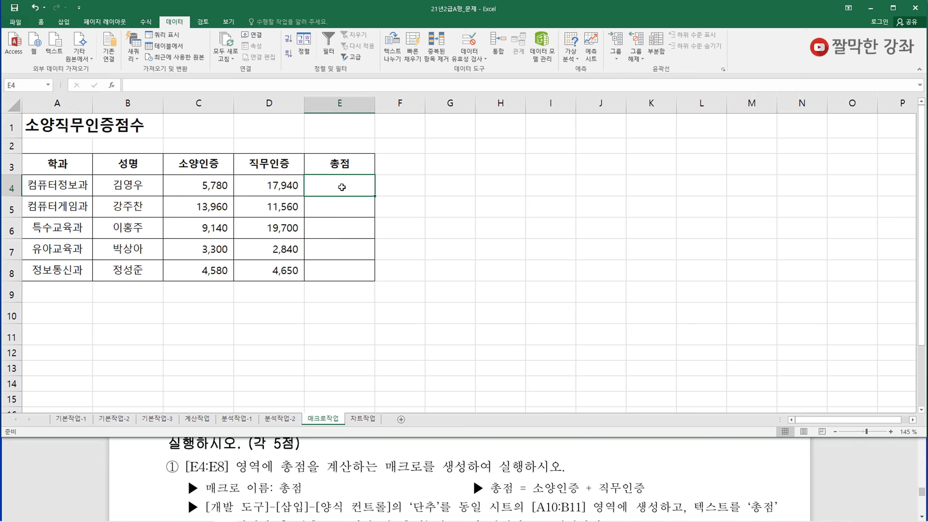
pyautogui.click(459, 184)
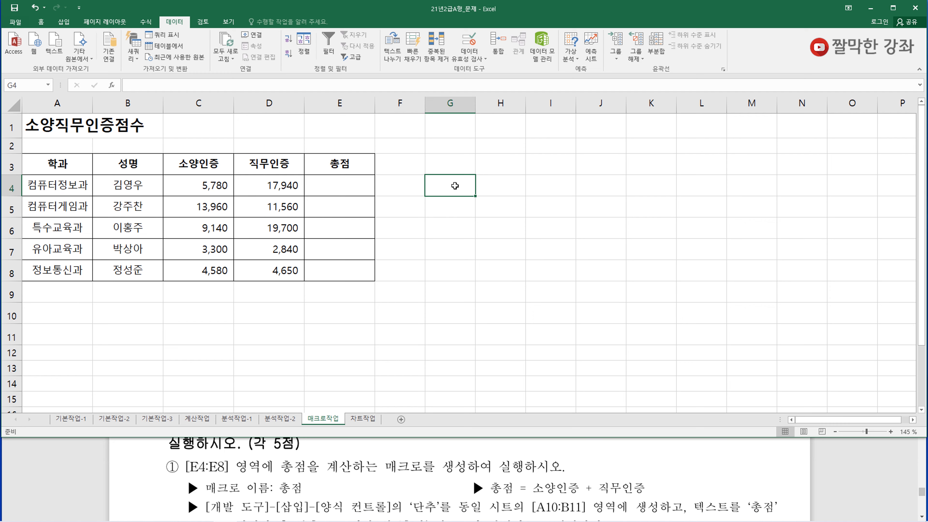
pyautogui.click(325, 186)
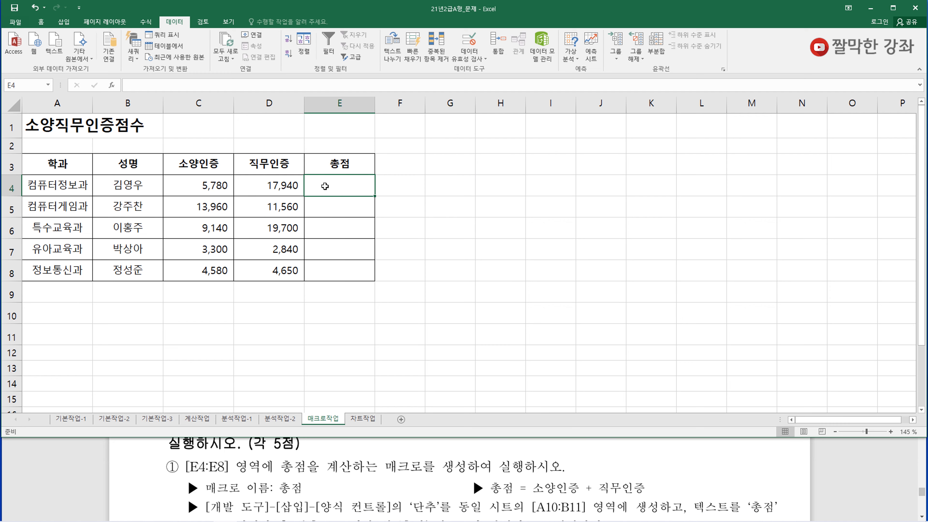
pyautogui.click(216, 184)
pyautogui.click(287, 184)
pyautogui.click(358, 184)
# Step: Enable 개발 도구 among the main tabs in the ribbon customization options
pyautogui.click(435, 189)
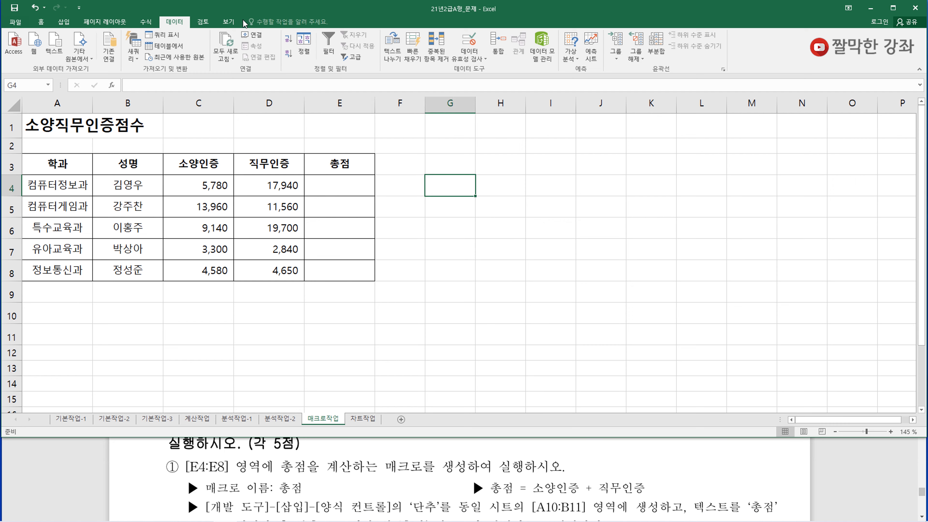
pyautogui.rightClick(229, 25)
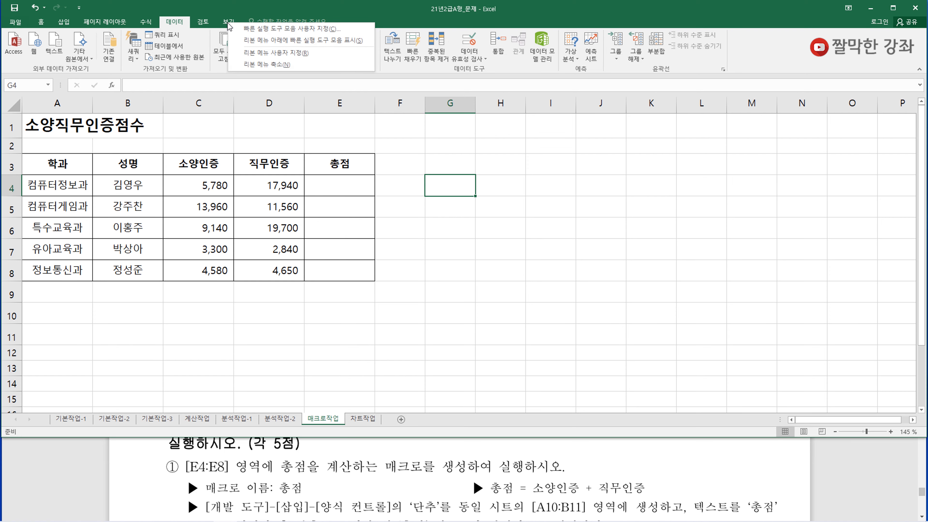
pyautogui.click(262, 54)
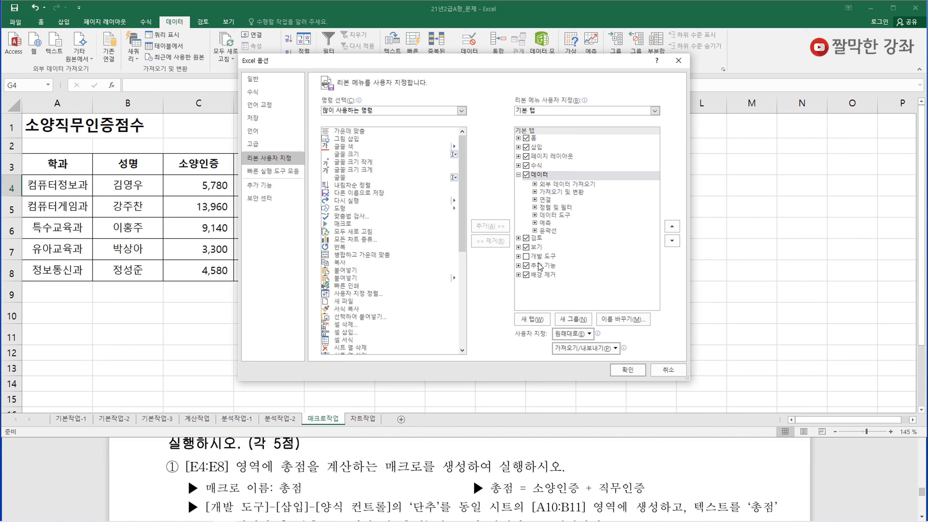
pyautogui.click(526, 257)
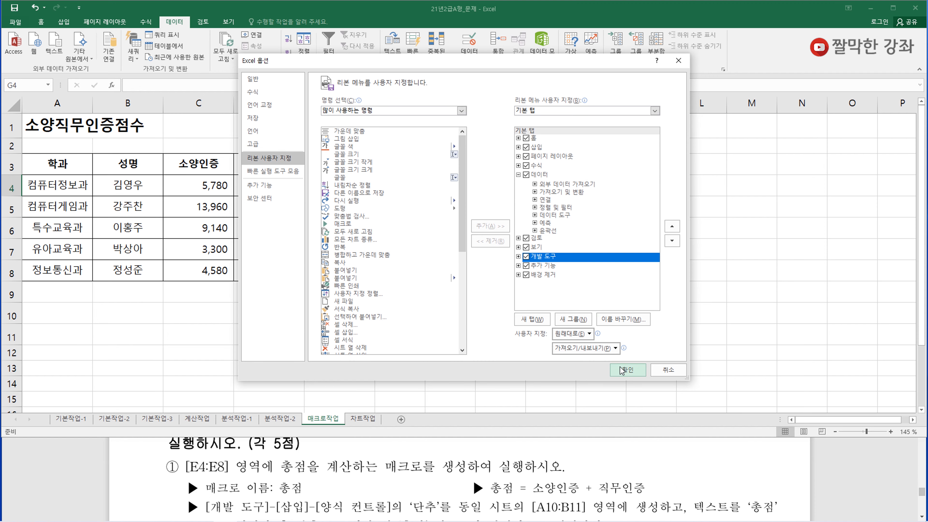
pyautogui.click(627, 370)
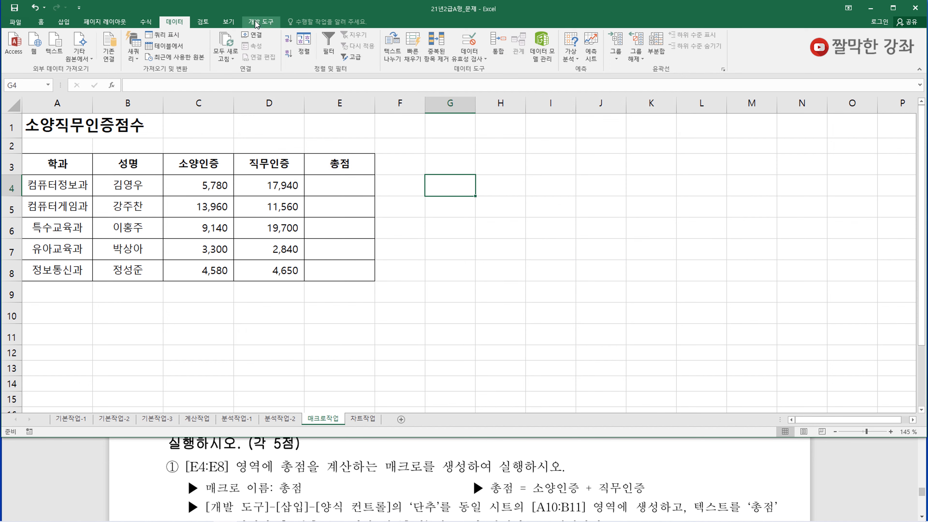
# Step: Start recording a macro named 총점, stored in the current workbook (현재 통합 문서)
pyautogui.click(268, 23)
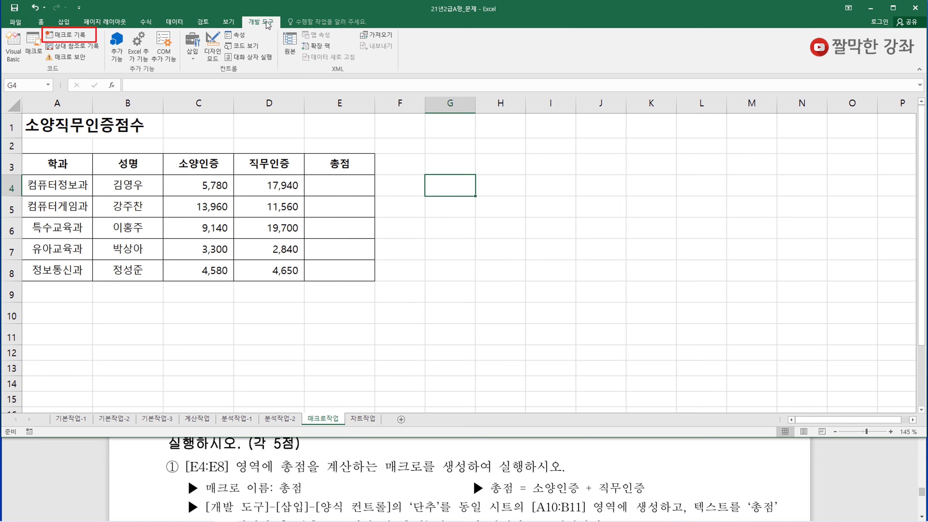
pyautogui.click(69, 39)
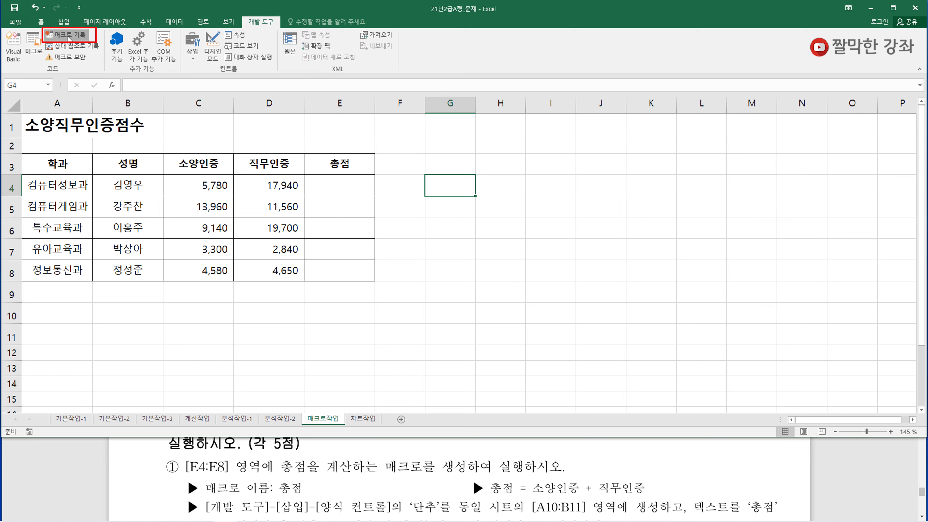
pyautogui.moveTo(577, 199); pyautogui.dragTo(547, 148)
pyautogui.write('총ㅈ')
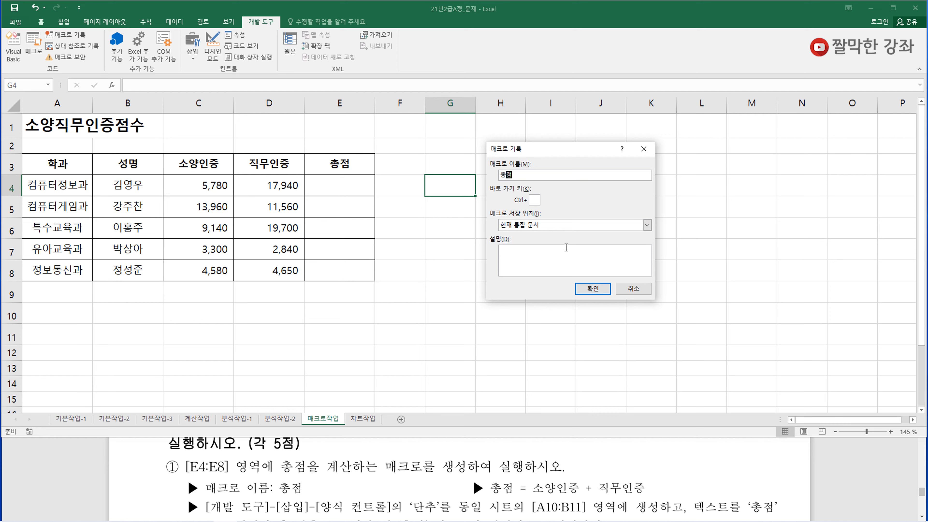
pyautogui.click(593, 288)
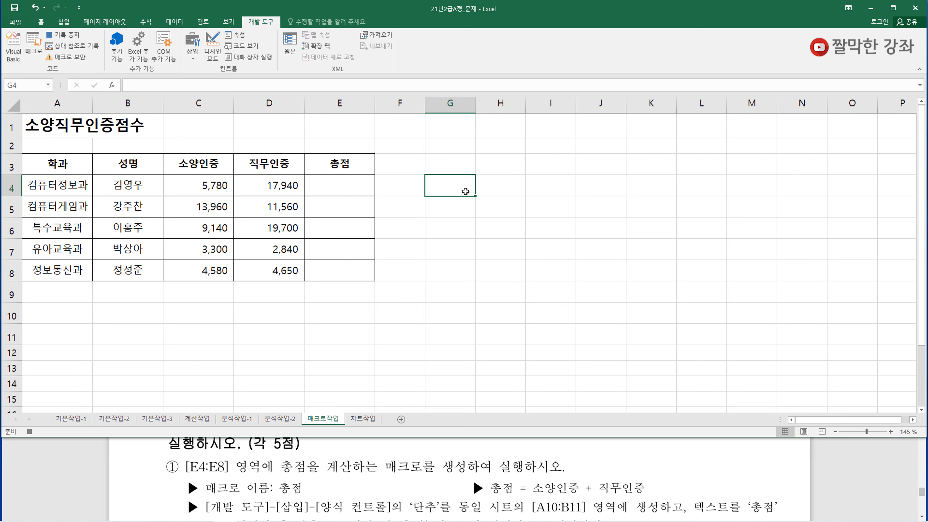
# Step: Enter the formula =C4+D4 in cell E4 to add 소양인증 and 직무인증
pyautogui.click(346, 191)
pyautogui.write('=')
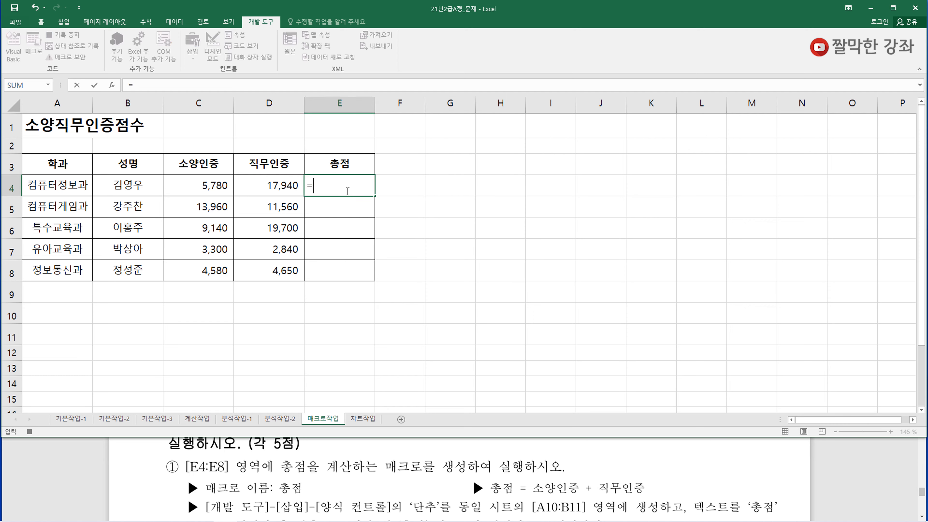
pyautogui.click(205, 187)
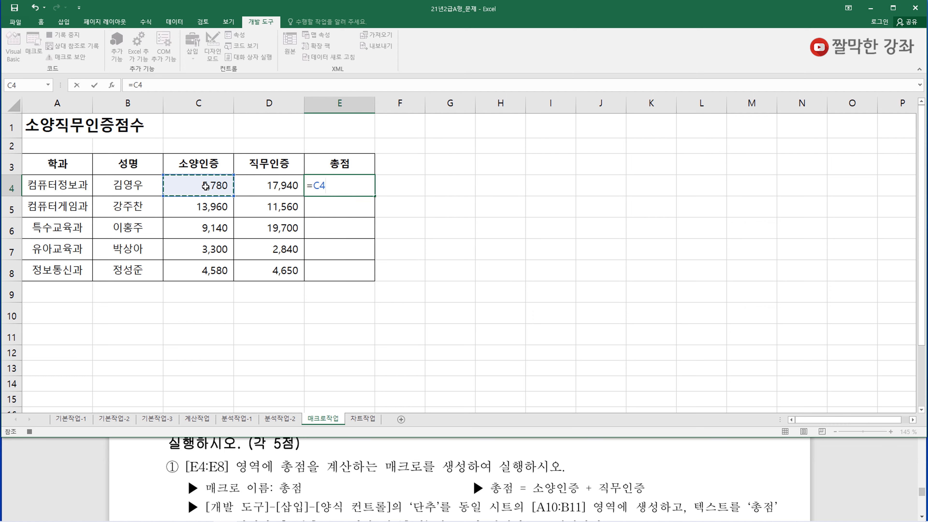
pyautogui.write('+')
pyautogui.click(277, 184)
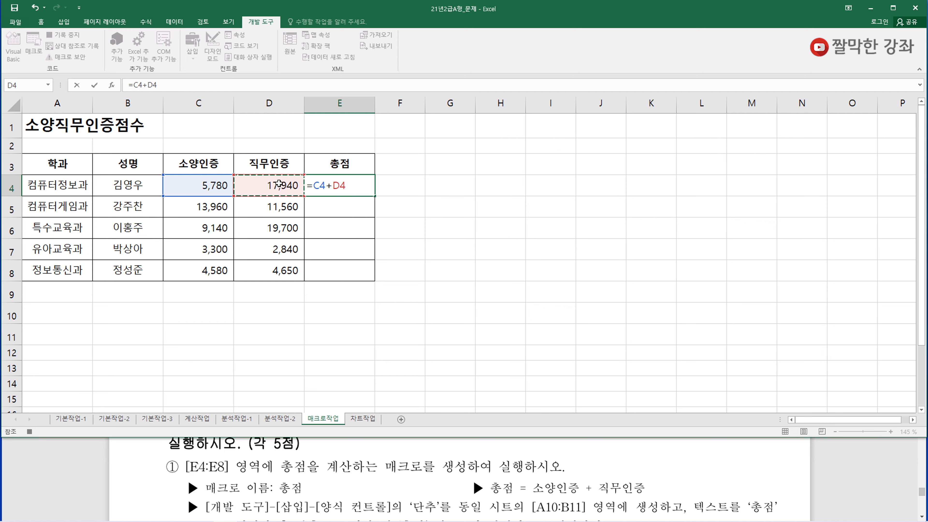
pyautogui.press('Return')
# Step: Fill the E4 formula down through E8 and stop recording the 총점 macro
pyautogui.click(336, 177)
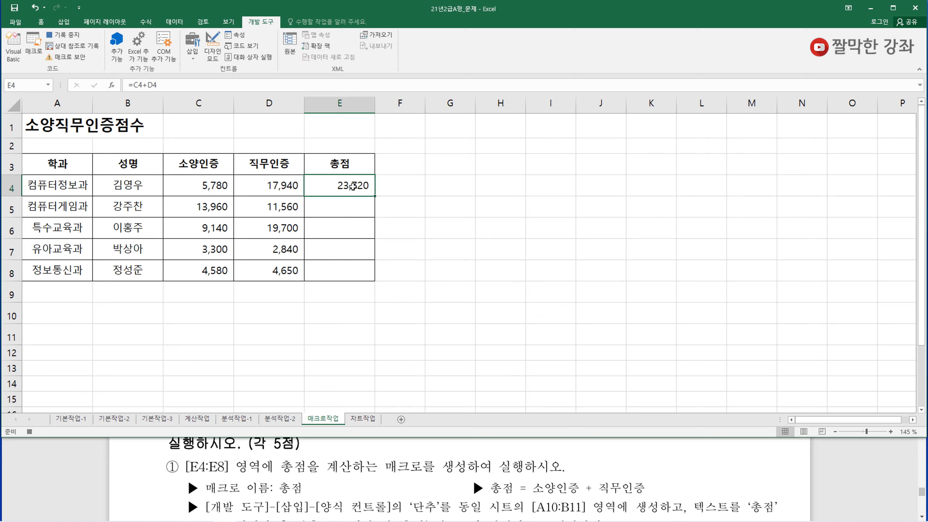
pyautogui.moveTo(375, 196); pyautogui.dragTo(373, 276)
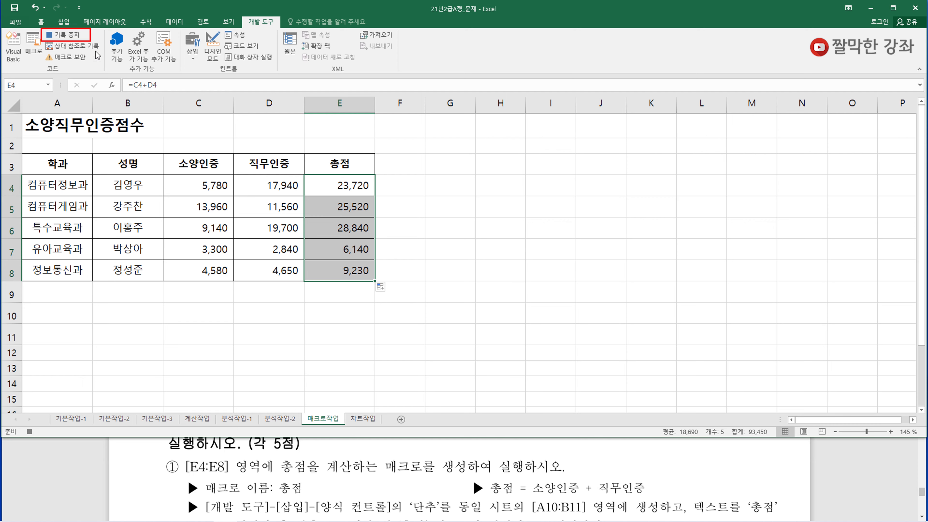
pyautogui.click(75, 36)
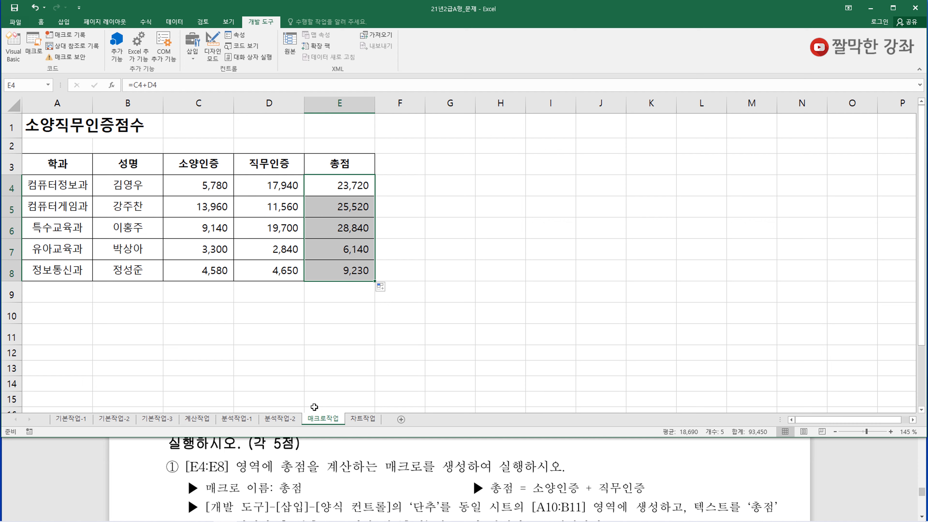
# Step: Place a 단추 form control snapped to cells A10:B11, as the exam PDF asks, and assign the 총점 macro to it
pyautogui.click(400, 472)
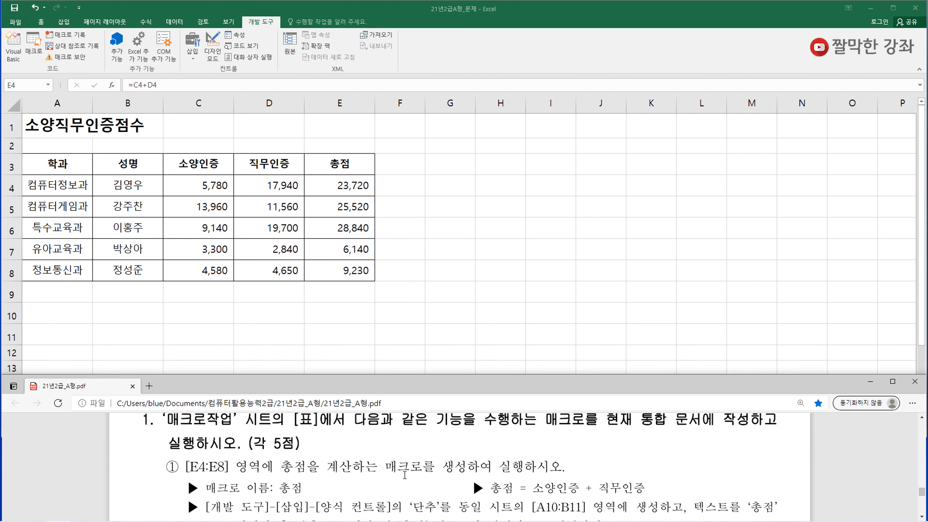
pyautogui.scroll(-3, 402, 480)
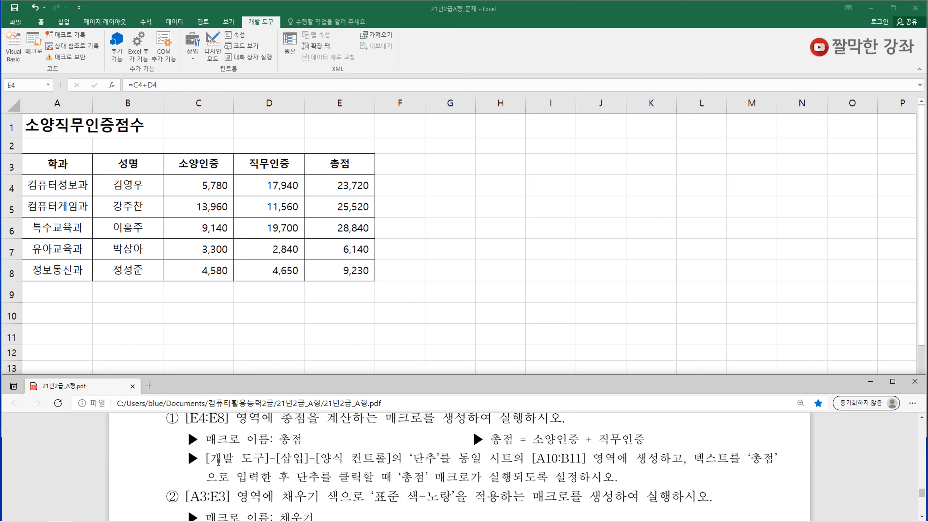
pyautogui.click(192, 57)
pyautogui.click(192, 55)
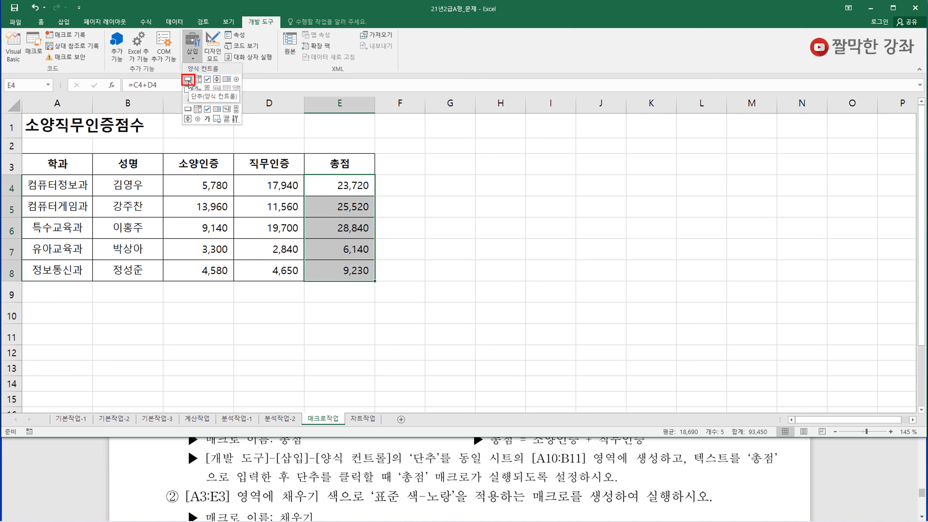
pyautogui.click(188, 80)
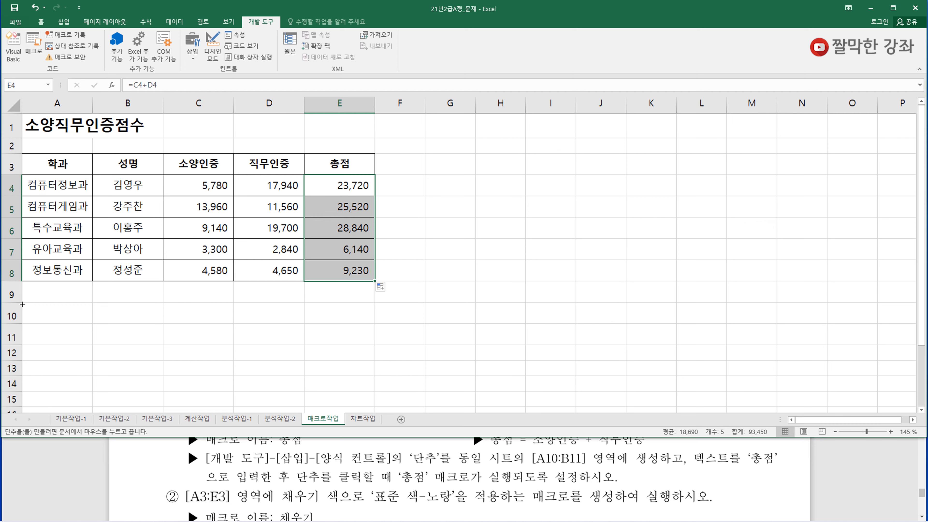
pyautogui.press('alt')
pyautogui.moveTo(22, 303); pyautogui.dragTo(153, 346)
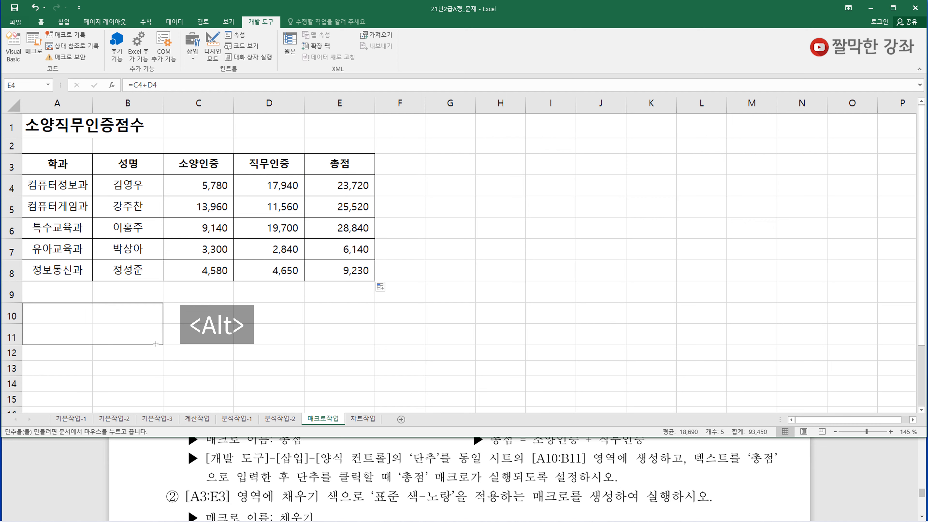
pyautogui.moveTo(156, 344); pyautogui.dragTo(156, 344)
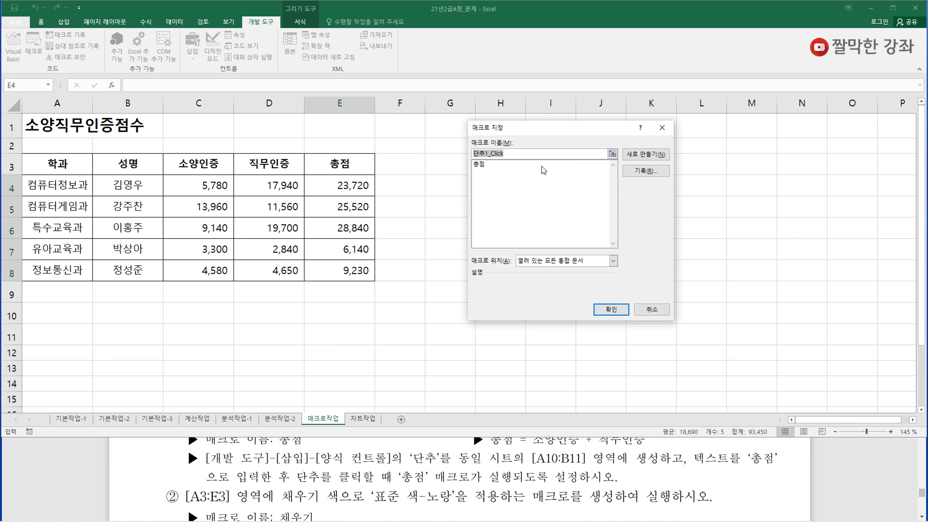
pyautogui.click(483, 167)
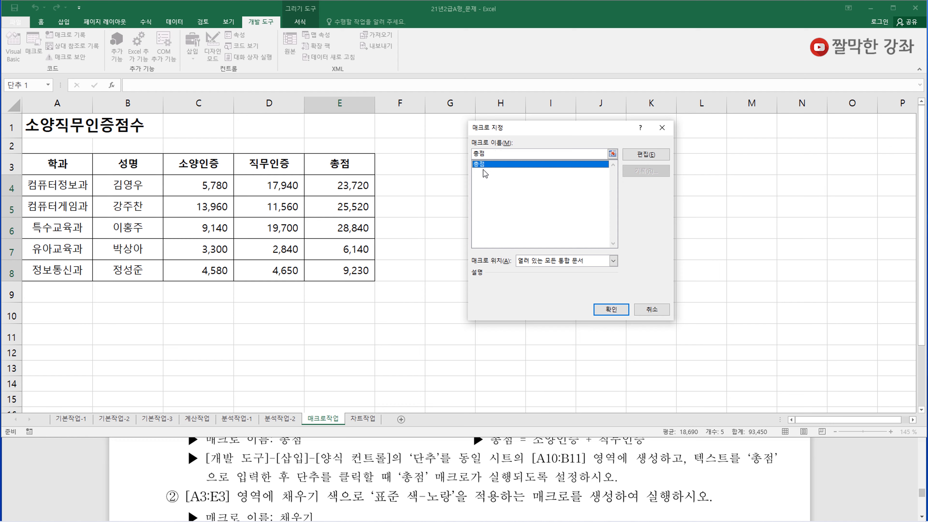
pyautogui.click(611, 309)
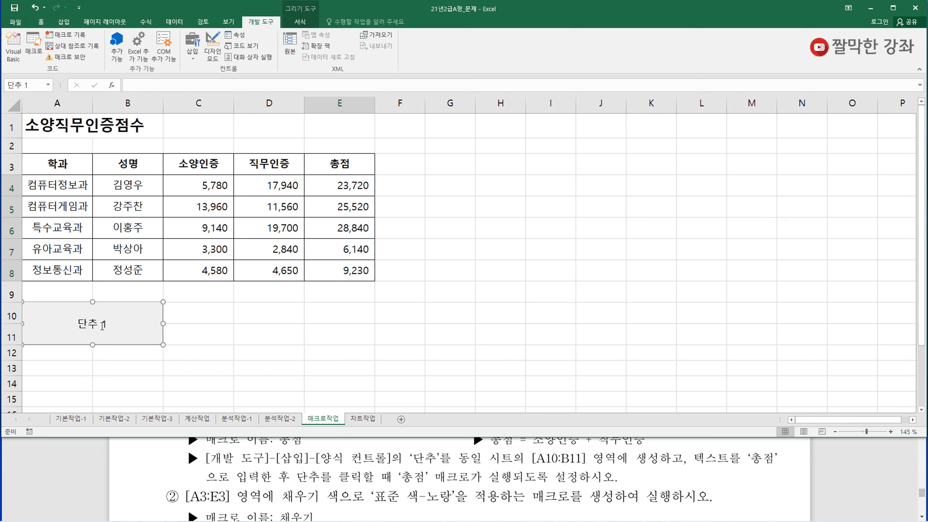
# Step: Replace the label of the button on A10:B11 with 총점
pyautogui.click(79, 323)
pyautogui.press('Delete')
pyautogui.press('Delete')
pyautogui.press('Delete')
pyautogui.press('Delete')
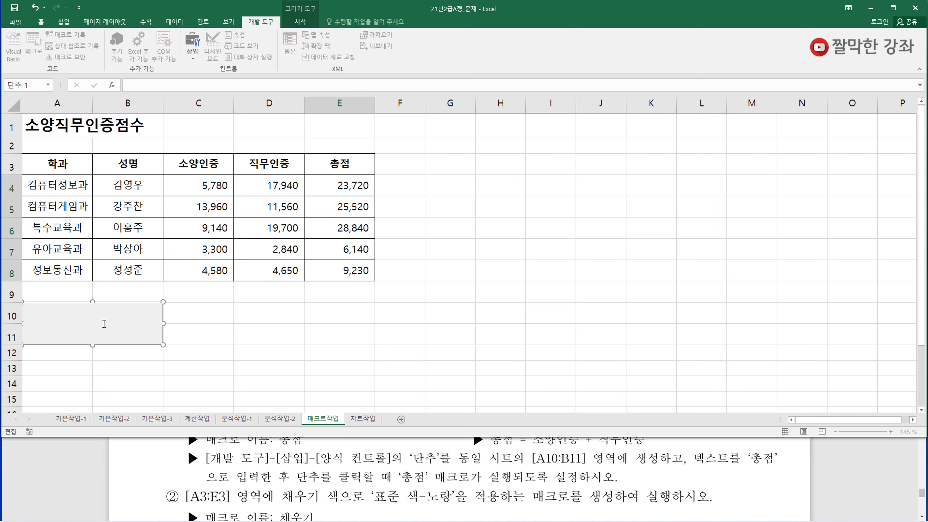
pyautogui.write('총점')
pyautogui.click(235, 318)
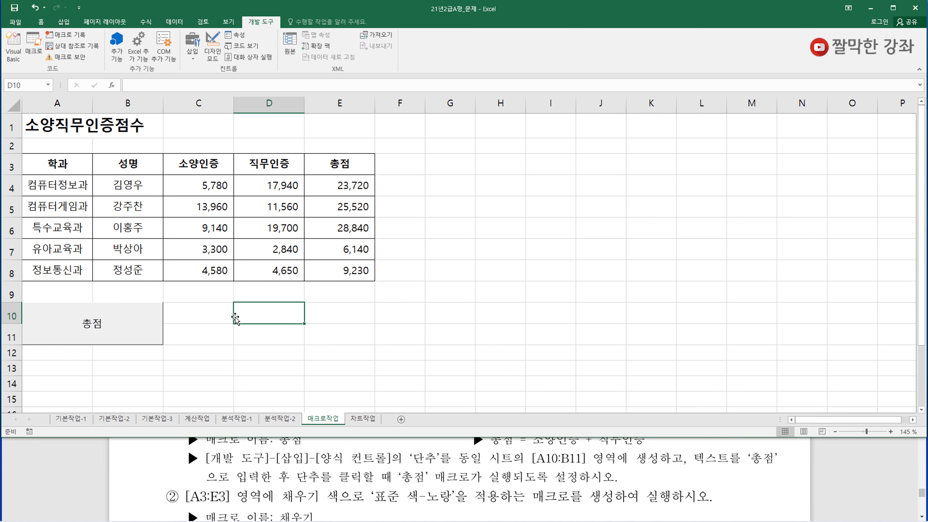
# Step: Test the 총점 button by running it, clearing E4:E8 and running it again to recalculate the totals
pyautogui.click(104, 328)
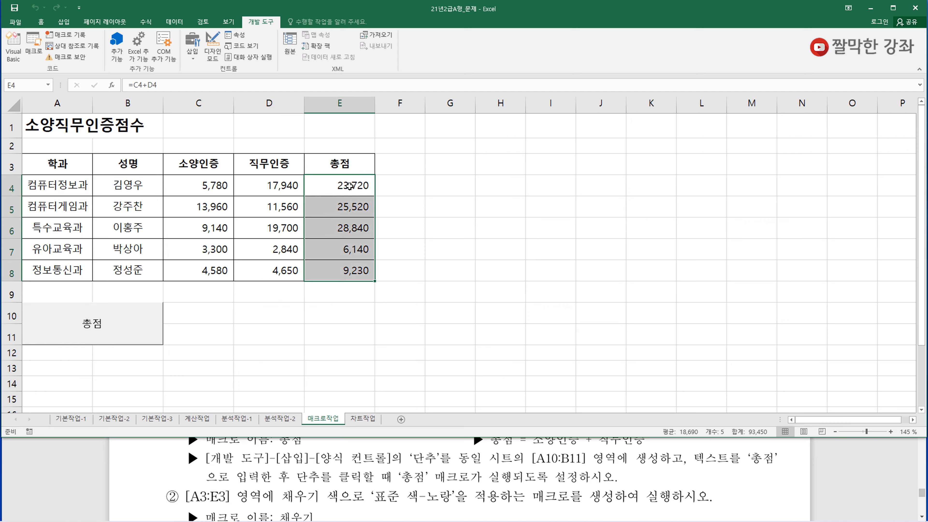
pyautogui.press('Delete')
pyautogui.click(314, 310)
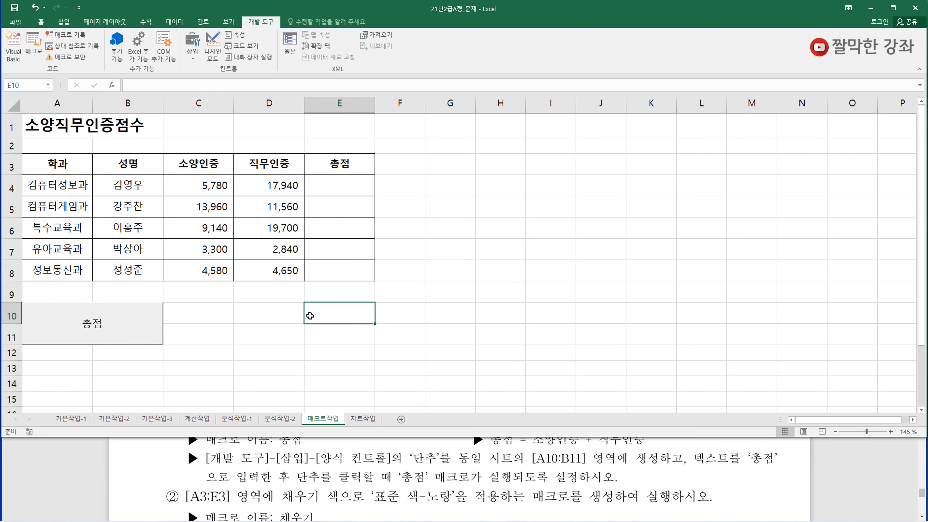
pyautogui.click(98, 331)
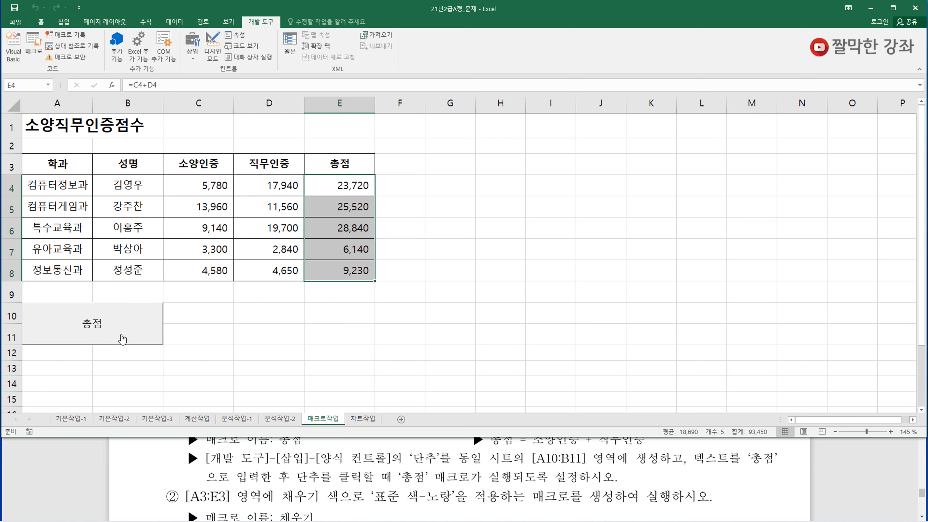
pyautogui.click(339, 184)
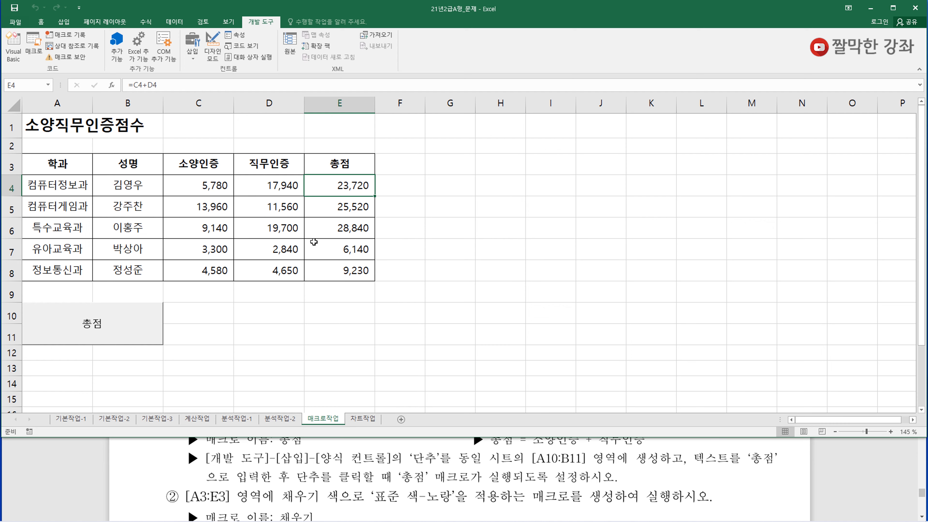
pyautogui.click(348, 317)
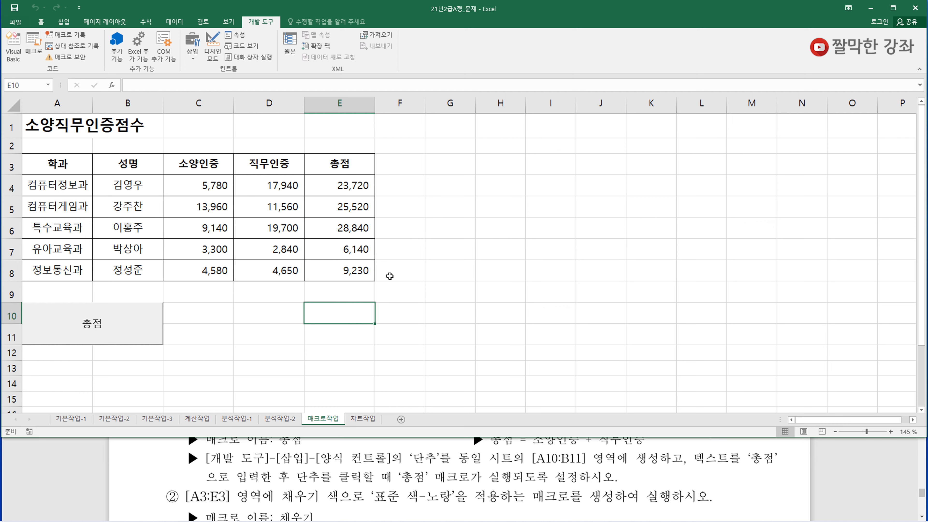
# Step: Read the 채우기 macro instructions in the exam PDF and locate the A3:E3 header range on the sheet
pyautogui.click(379, 467)
pyautogui.scroll(-3, 379, 467)
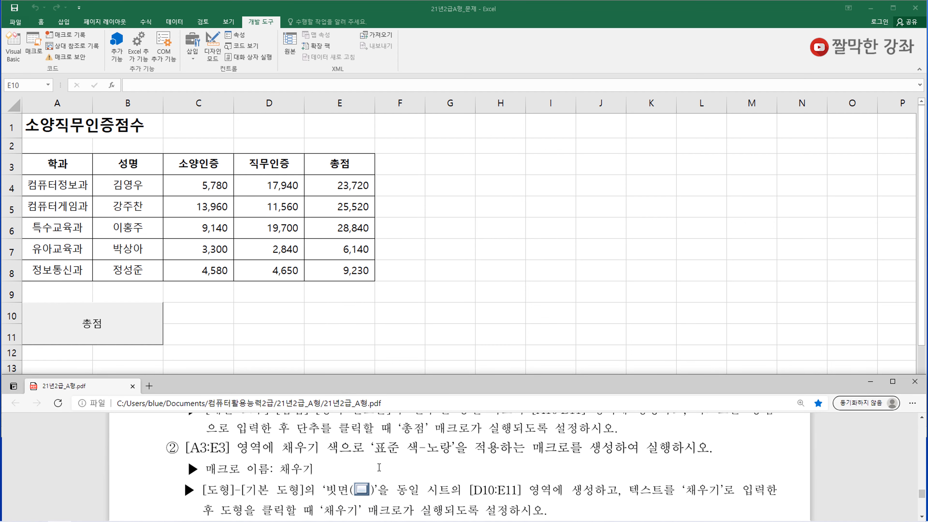
pyautogui.click(57, 172)
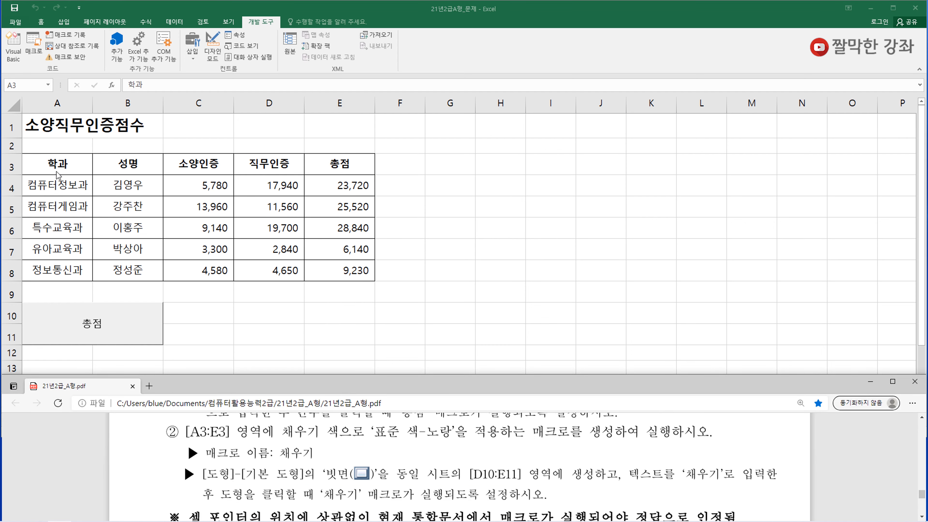
pyautogui.click(378, 169)
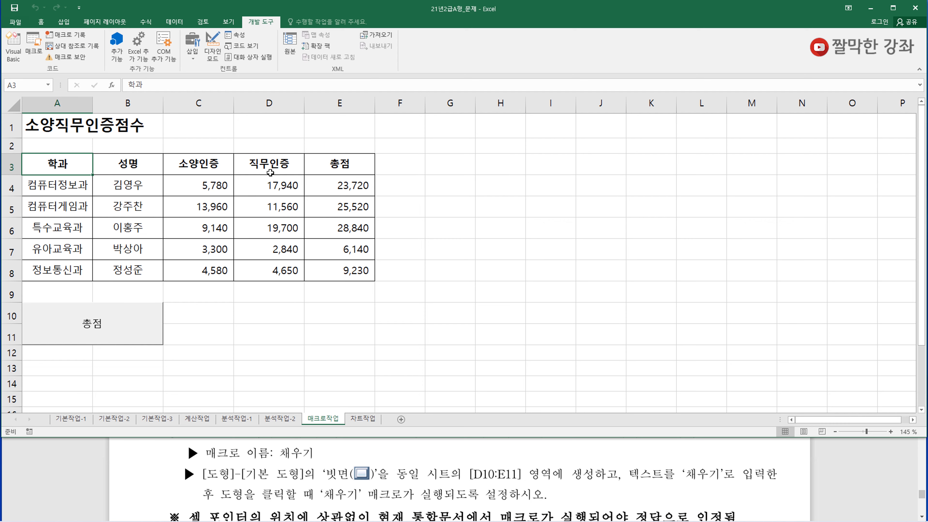
# Step: Start recording a new macro named 채우기, stored in the current workbook, with an empty cell outside the table selected
pyautogui.click(443, 163)
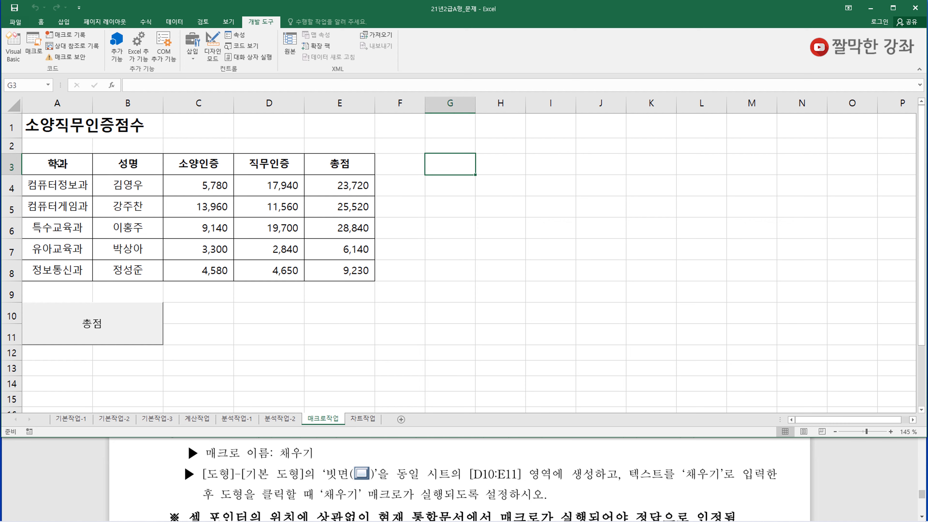
pyautogui.click(77, 41)
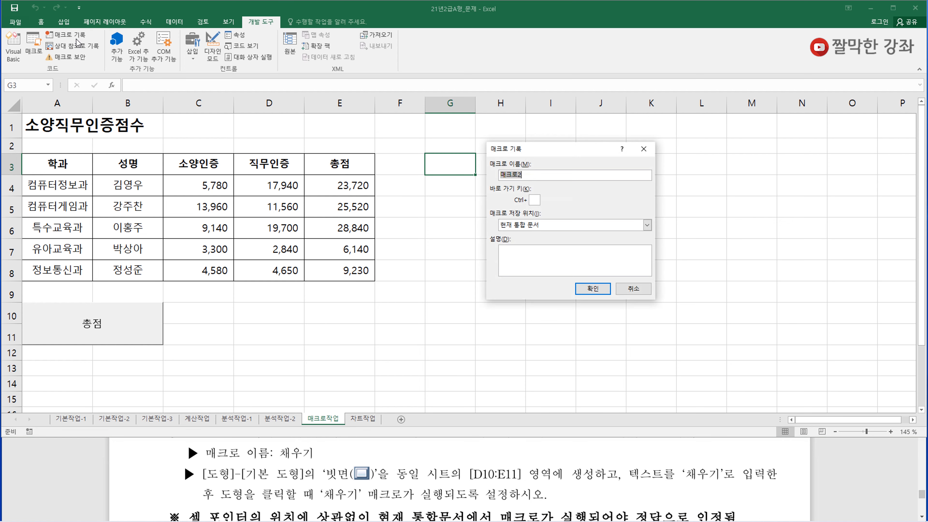
pyautogui.write('ㅊ')
pyautogui.write('우기')
pyautogui.click(593, 289)
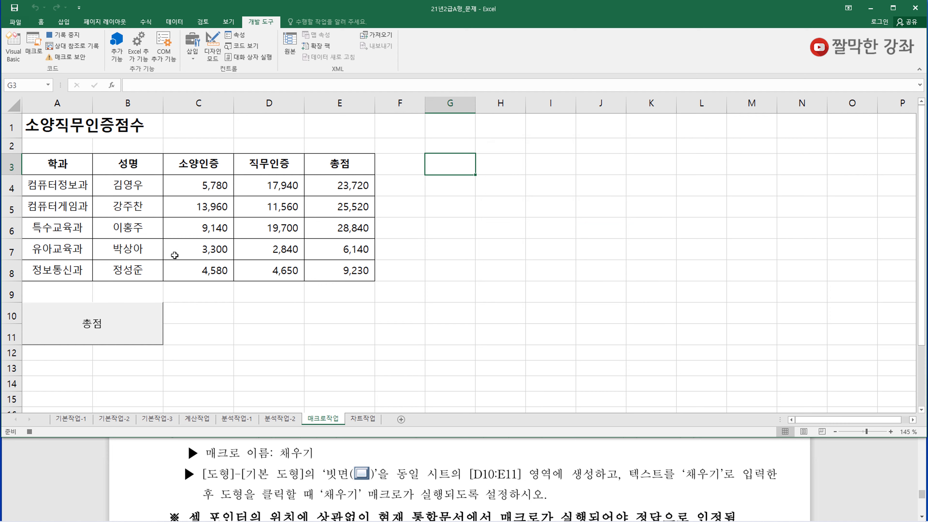
# Step: Fill the header range A3:E3 with the standard yellow color asked for in the exam PDF, and stop recording the macro
pyautogui.moveTo(49, 165); pyautogui.dragTo(327, 168)
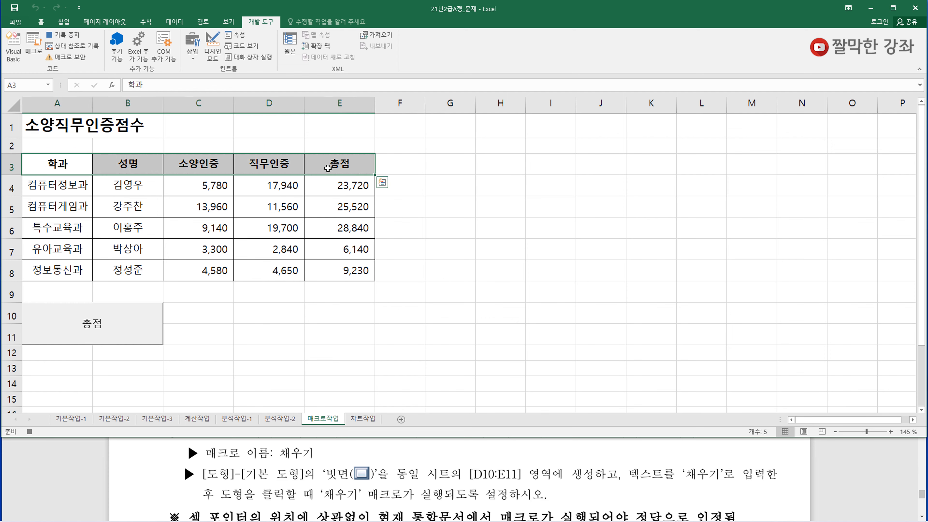
pyautogui.click(368, 485)
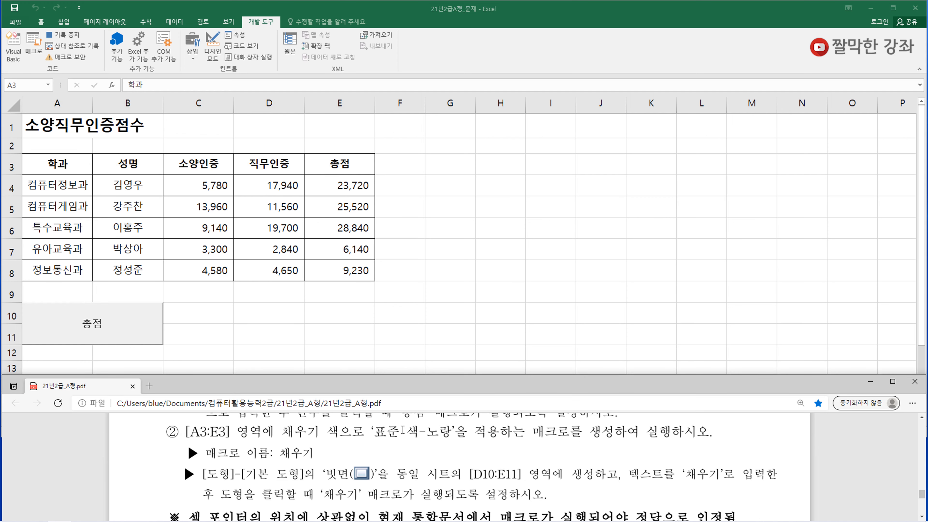
pyautogui.click(190, 9)
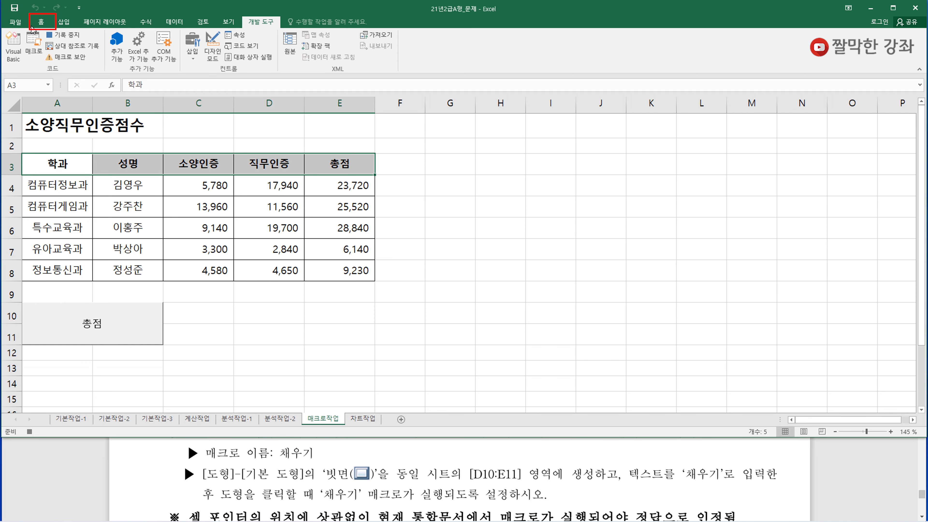
pyautogui.click(41, 21)
pyautogui.click(149, 55)
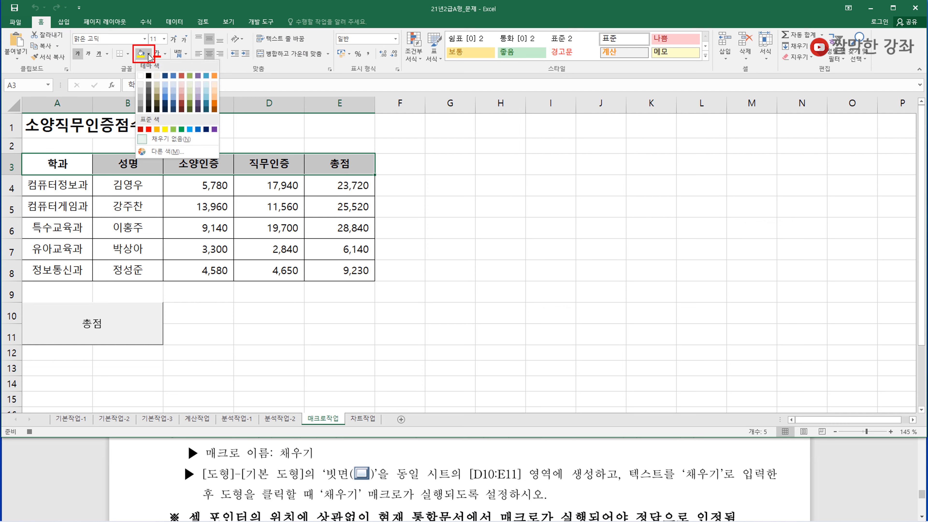
pyautogui.click(165, 130)
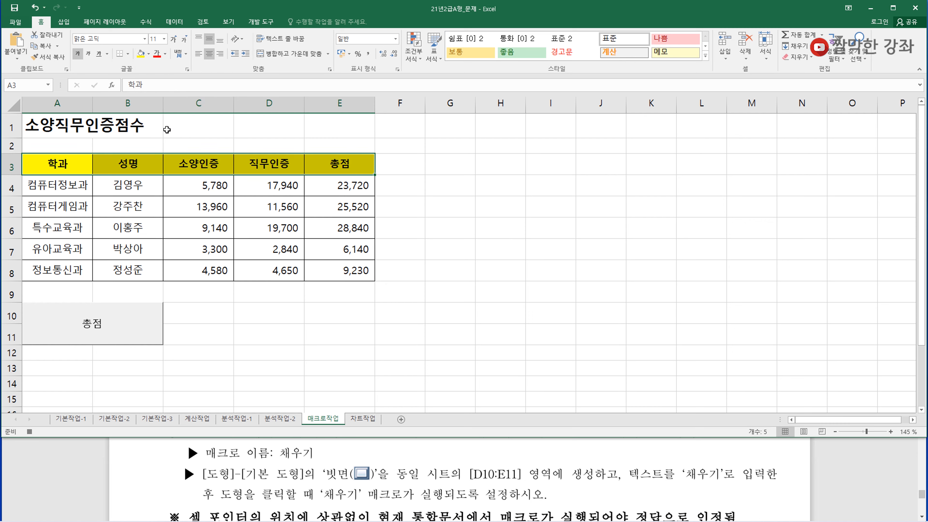
pyautogui.click(260, 22)
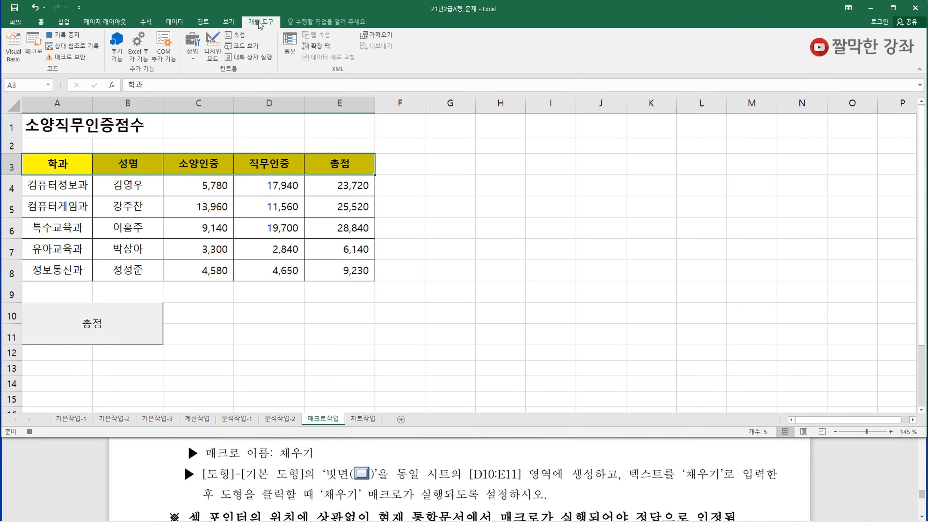
pyautogui.click(63, 35)
pyautogui.click(444, 162)
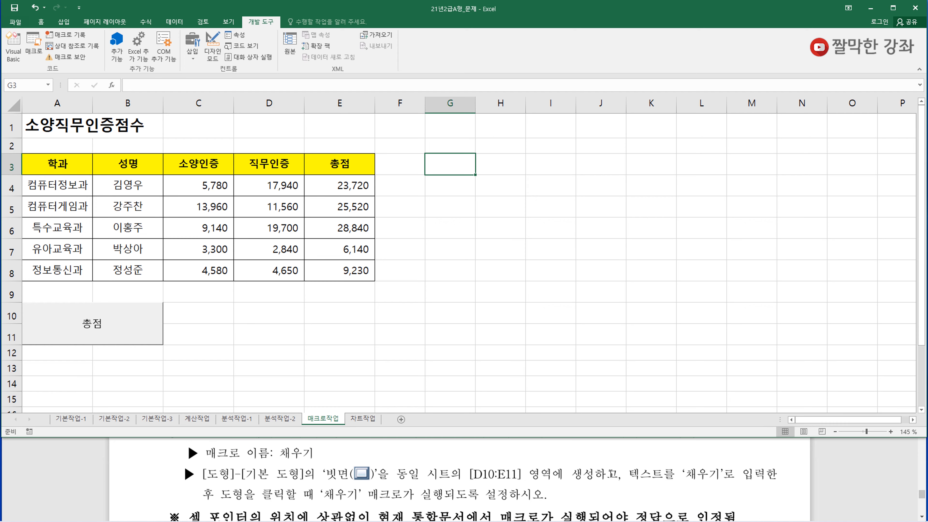
# Step: Draw a 빗면 basic shape snapped to cells D10:E11 and enter the text 채우기 in it
pyautogui.click(65, 23)
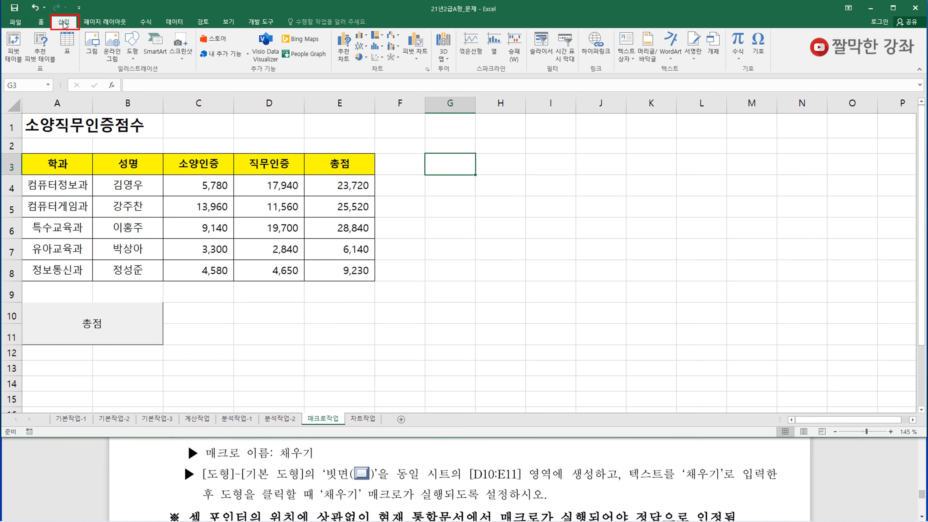
pyautogui.click(131, 54)
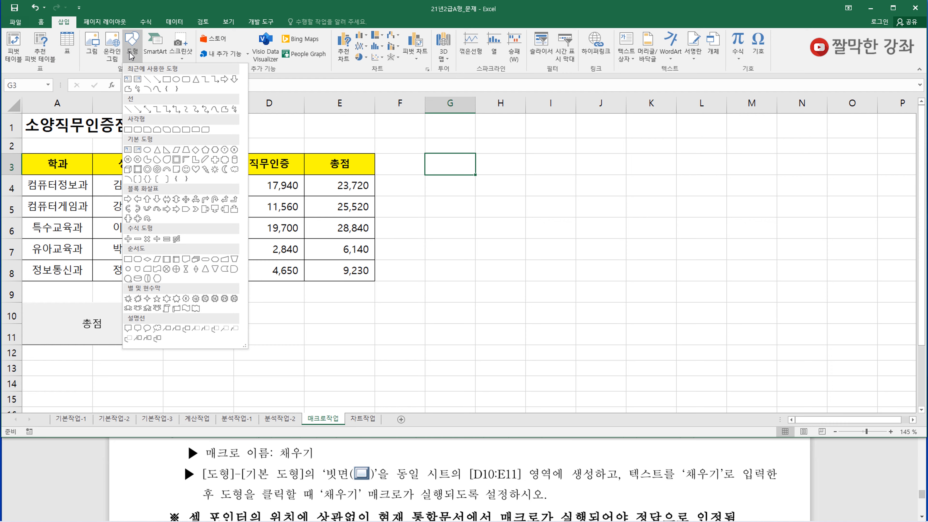
pyautogui.click(138, 169)
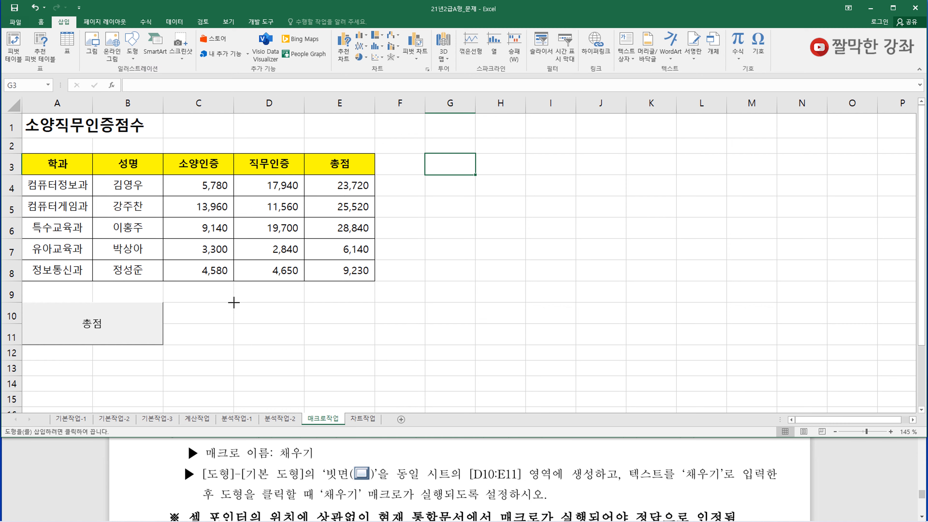
pyautogui.moveTo(234, 302); pyautogui.dragTo(357, 339)
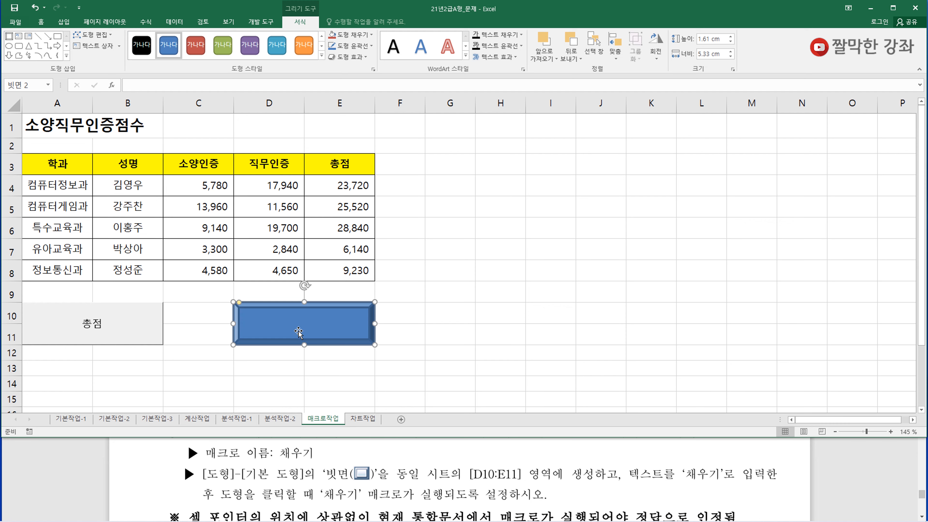
pyautogui.write('채우기')
pyautogui.click(438, 329)
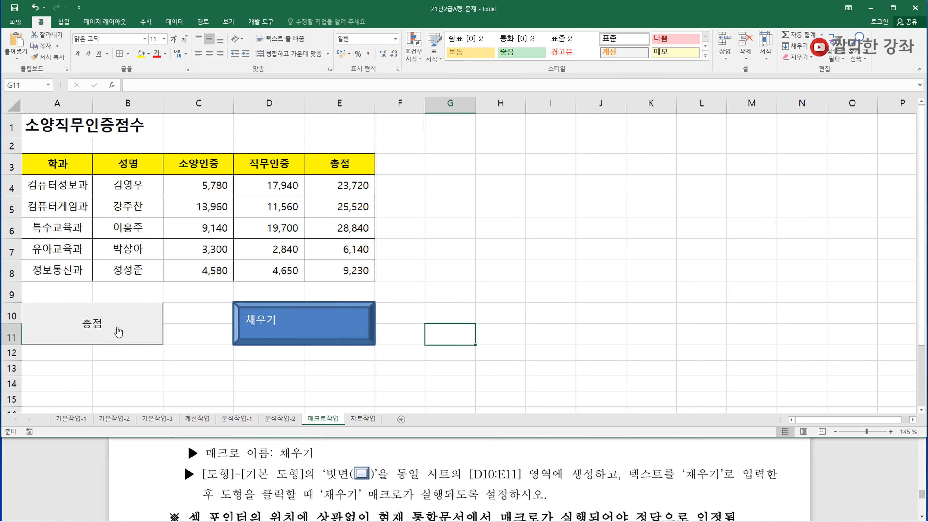
# Step: Assign the 채우기 macro to the bevel shape on D10:E11 and deselect the shape
pyautogui.click(322, 318)
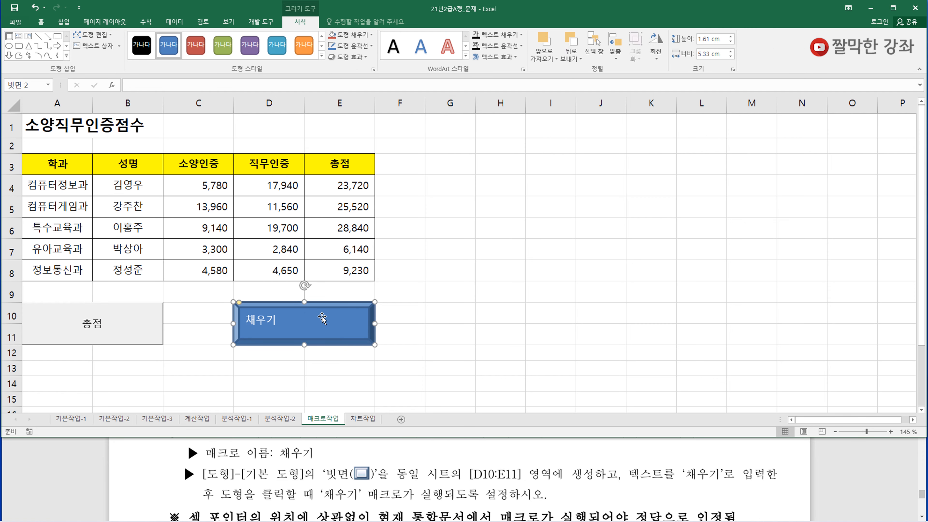
pyautogui.rightClick(322, 319)
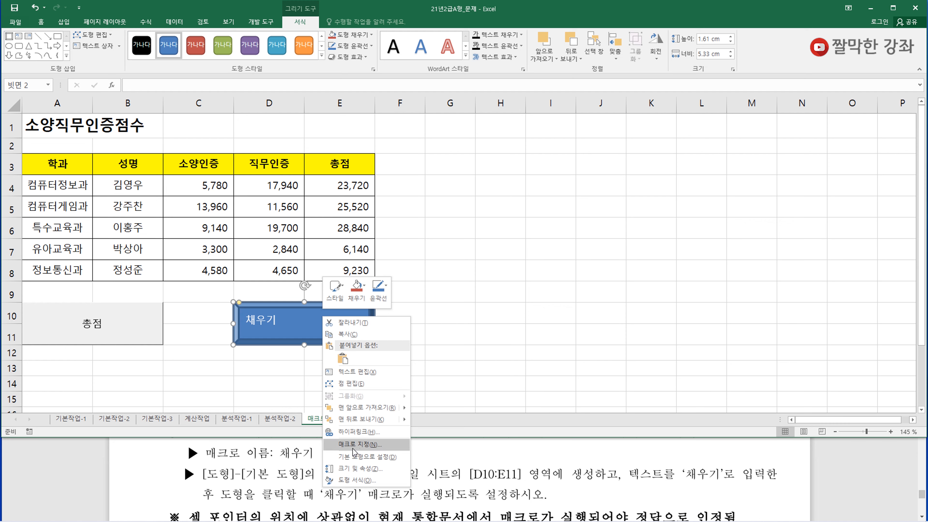
pyautogui.click(362, 446)
pyautogui.moveTo(398, 273); pyautogui.dragTo(483, 234)
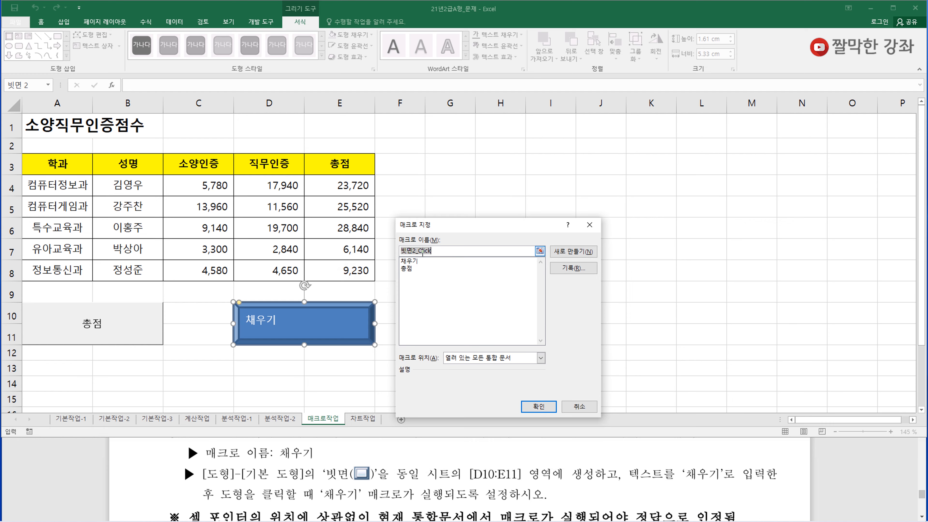
pyautogui.click(409, 262)
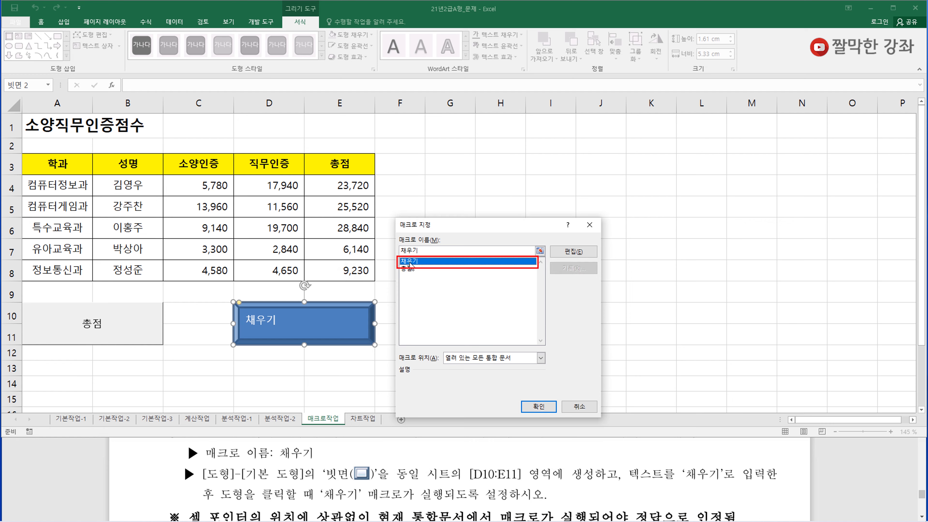
pyautogui.click(539, 407)
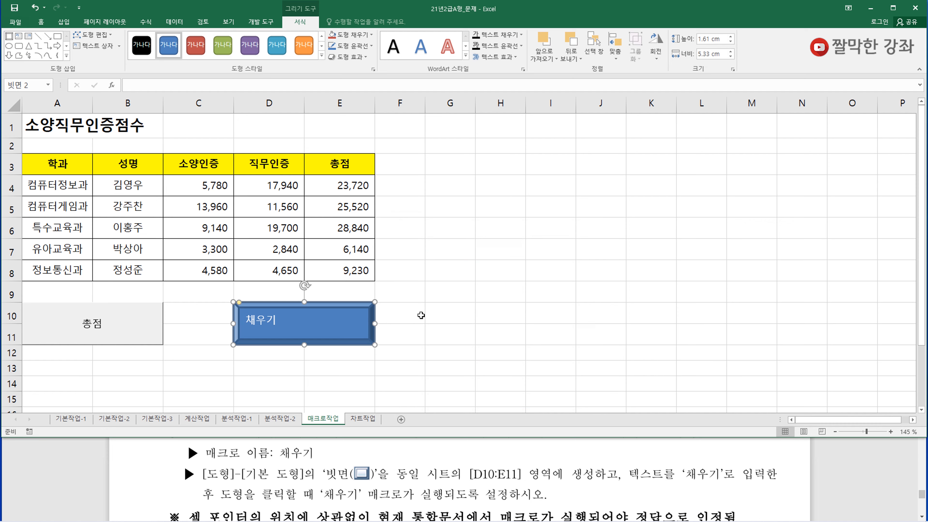
pyautogui.click(453, 313)
# Step: Test the 채우기 shape by running it, removing the fill color from A3:E3 and running it again
pyautogui.click(315, 331)
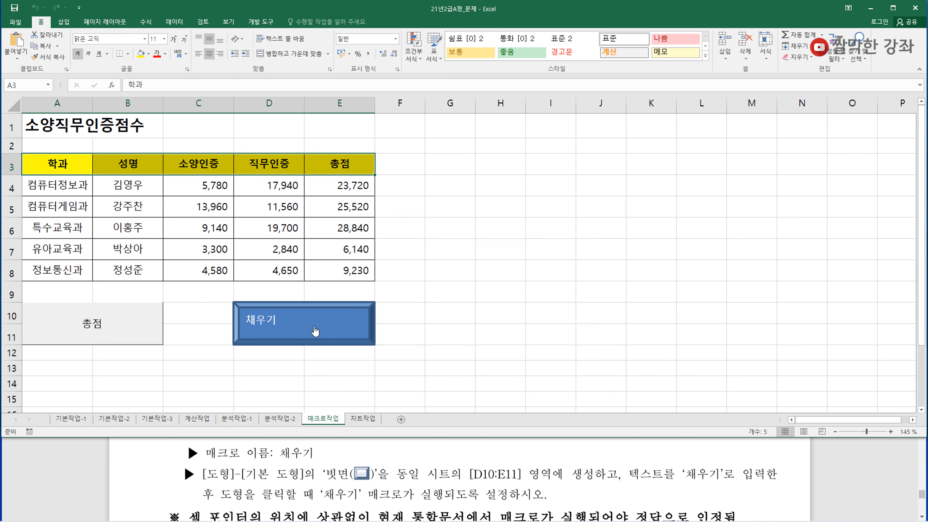
pyautogui.click(453, 313)
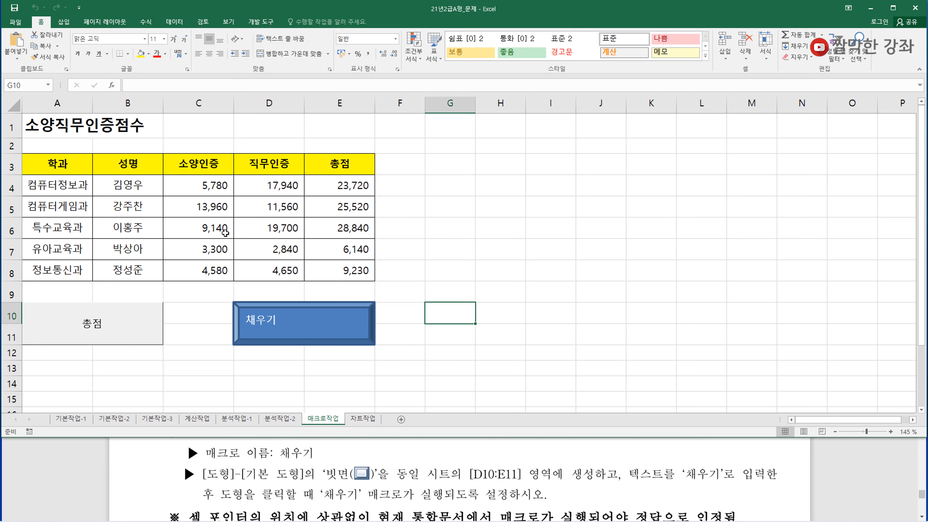
pyautogui.moveTo(45, 169); pyautogui.dragTo(365, 165)
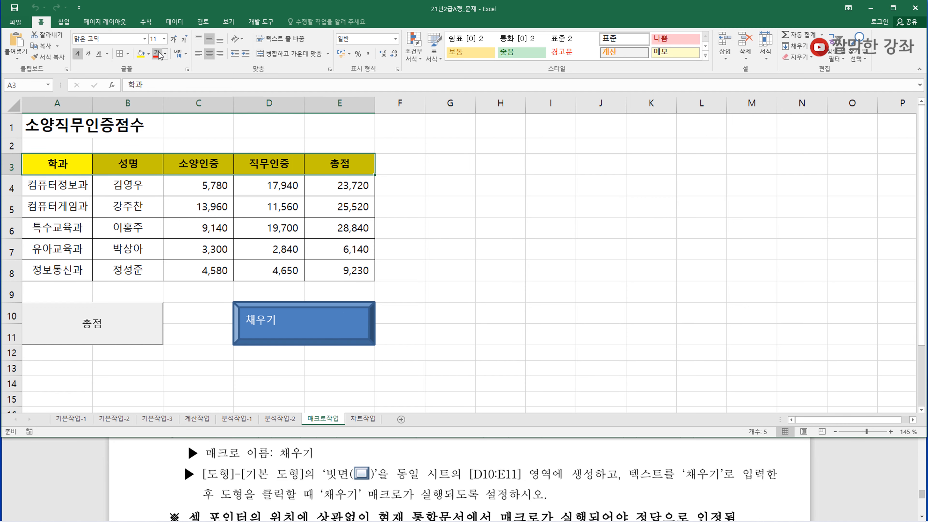
pyautogui.click(150, 53)
pyautogui.click(171, 135)
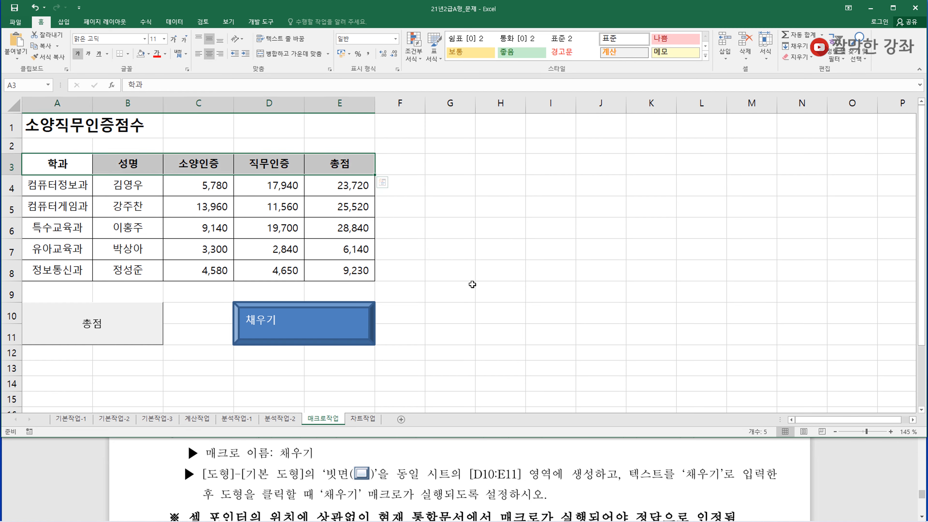
pyautogui.click(501, 292)
pyautogui.click(298, 328)
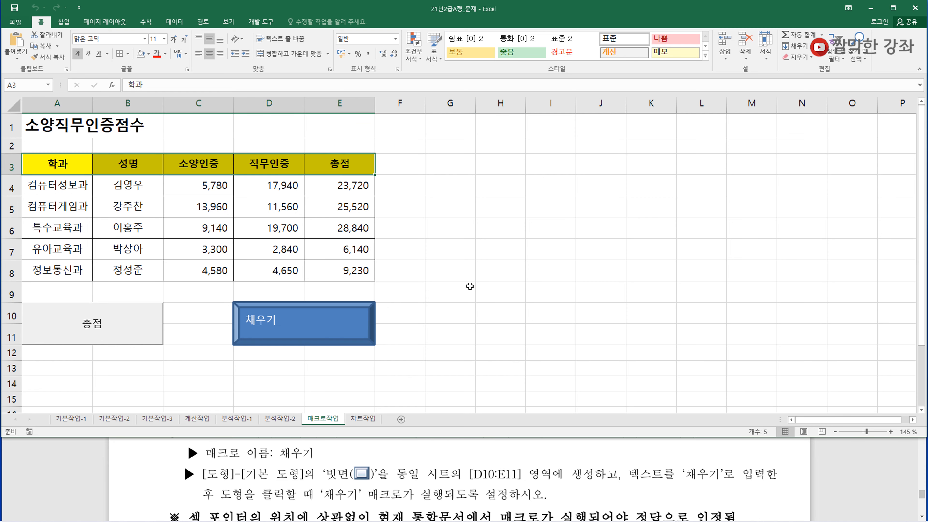
pyautogui.click(446, 273)
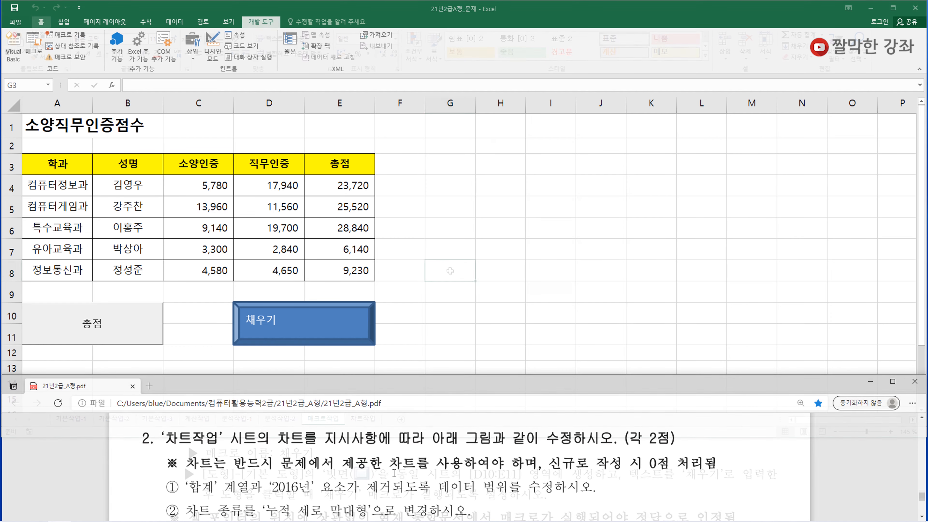
# Step: Open the 차트작업 sheet and read the chart editing instructions in the exam PDF
pyautogui.click(450, 306)
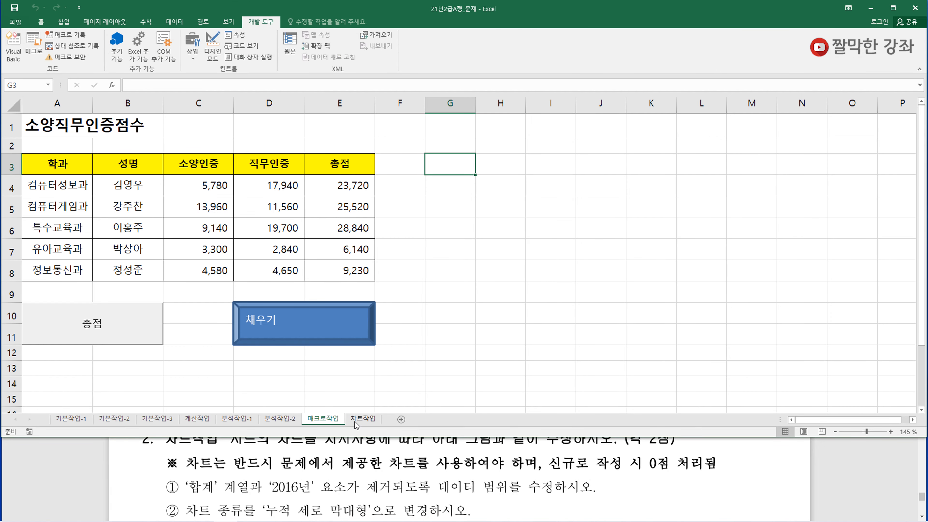
pyautogui.click(363, 419)
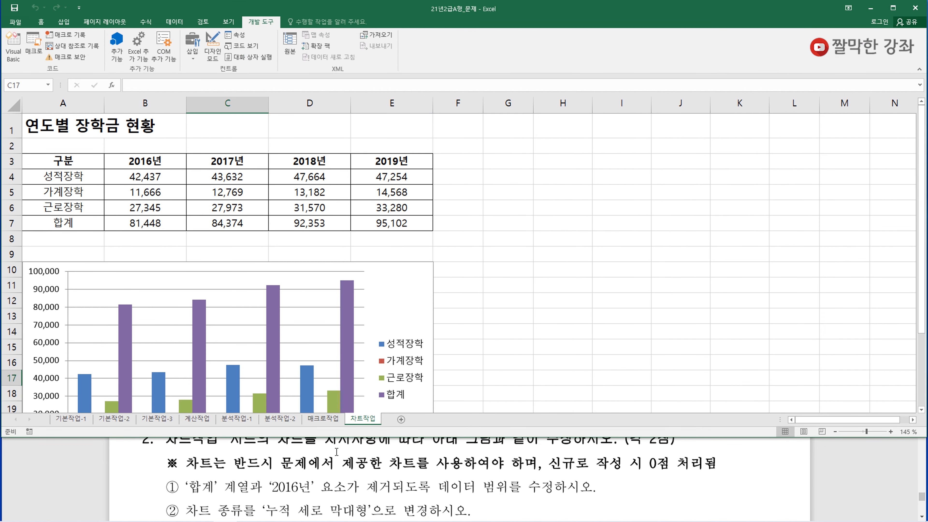
pyautogui.click(401, 478)
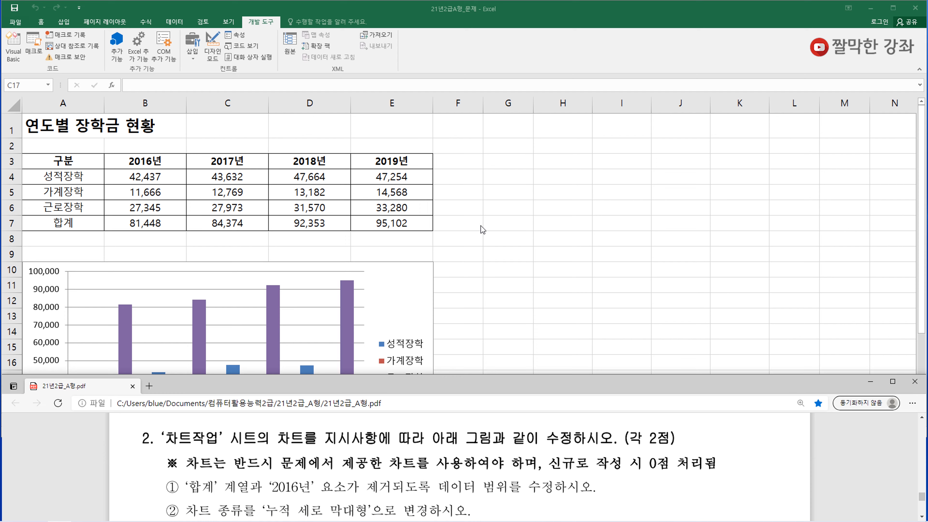
# Step: Remove the 합계 series from the chart by shrinking its source range to end at row 6, and check the chart
pyautogui.click(423, 288)
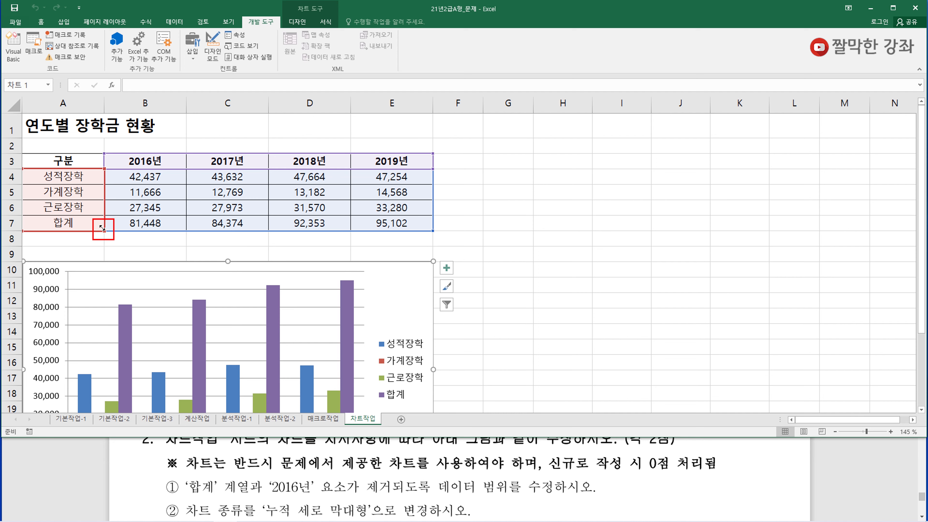
pyautogui.moveTo(103, 228); pyautogui.dragTo(102, 219)
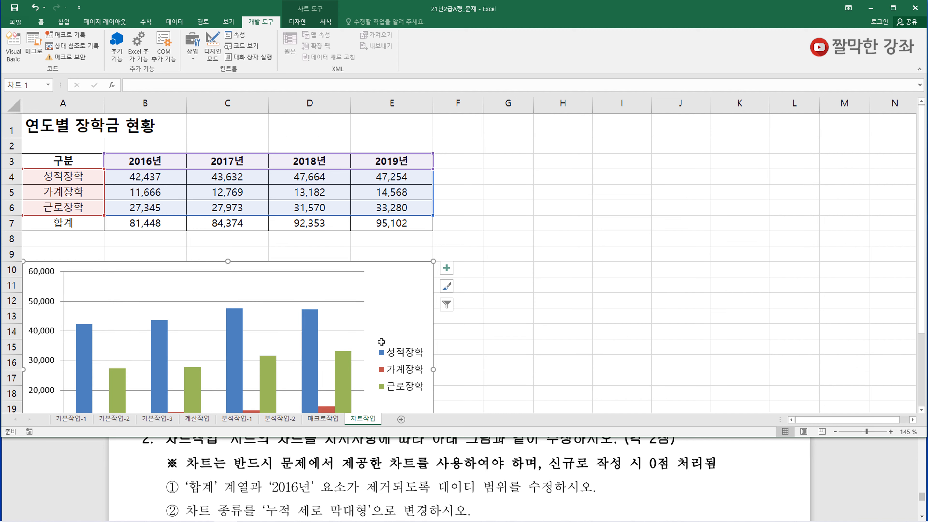
pyautogui.click(496, 328)
pyautogui.scroll(-3, 428, 328)
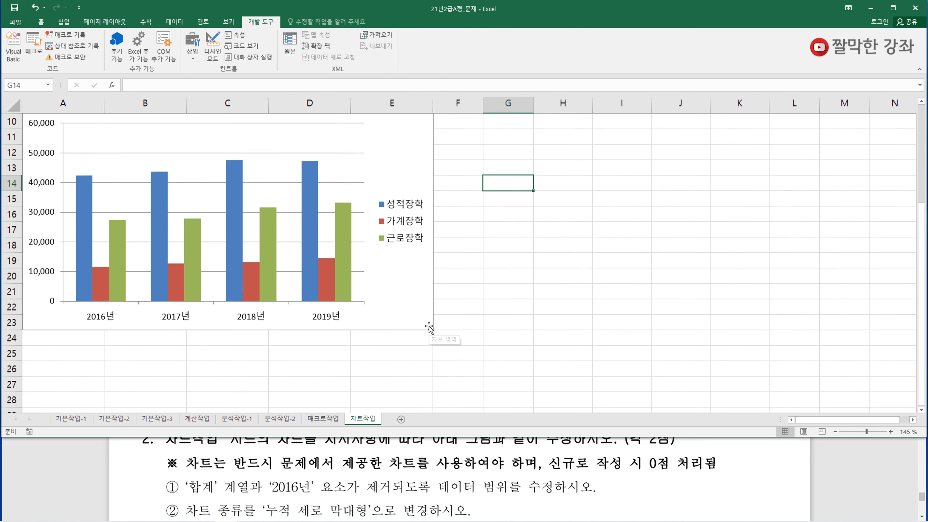
# Step: Try removing the 2016년 element by shrinking the chart's source range to columns C to E, inspect the chart and undo that change
pyautogui.click(402, 254)
pyautogui.scroll(3, 402, 255)
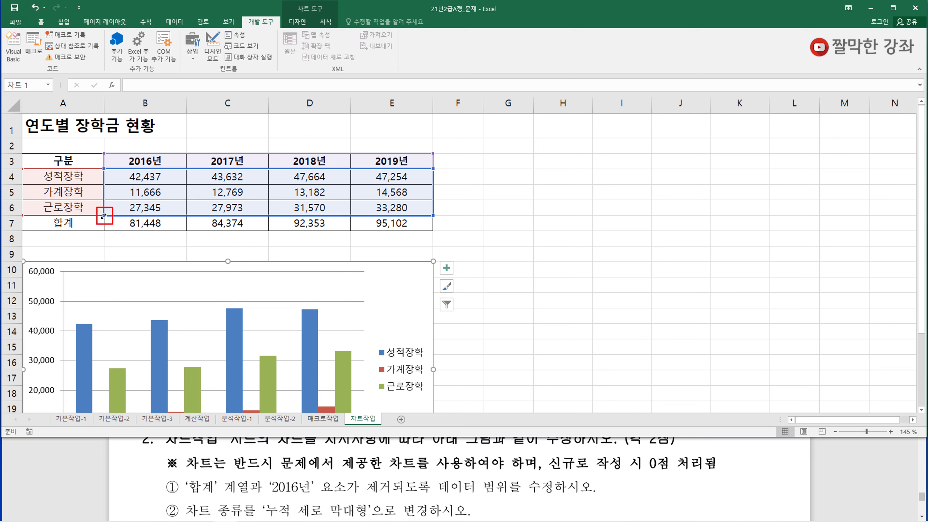
pyautogui.moveTo(103, 215); pyautogui.dragTo(174, 211)
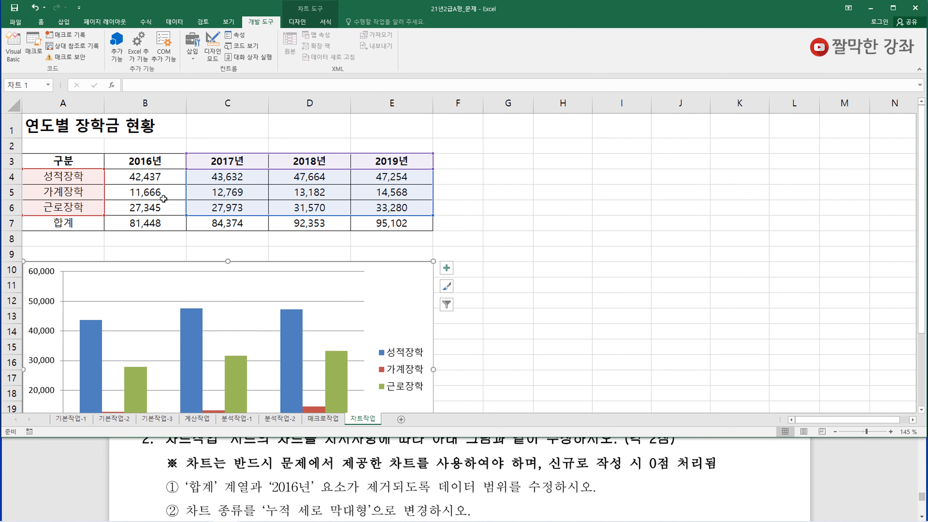
pyautogui.click(531, 333)
pyautogui.click(411, 296)
pyautogui.scroll(-2, 489, 281)
pyautogui.scroll(1, 491, 281)
pyautogui.scroll(2, 491, 282)
pyautogui.click(35, 7)
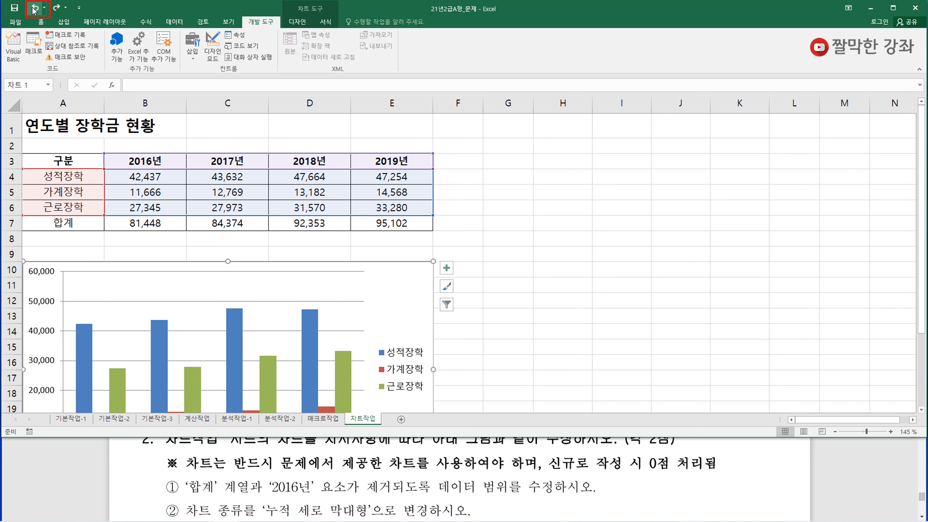
# Step: Undo the 합계 series removal and set the chart's data range to A3:A6 and C3:E6, leaving out 합계 and 2016년
pyautogui.click(35, 7)
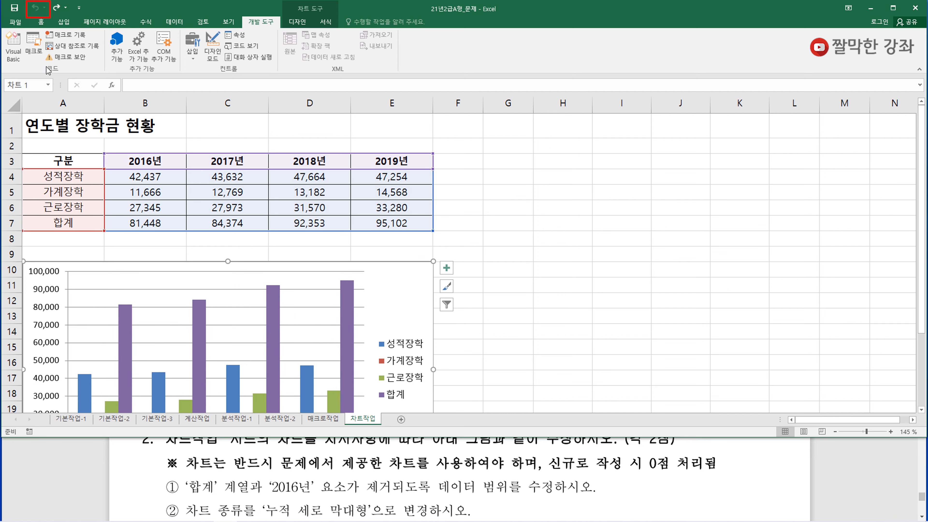
pyautogui.click(544, 336)
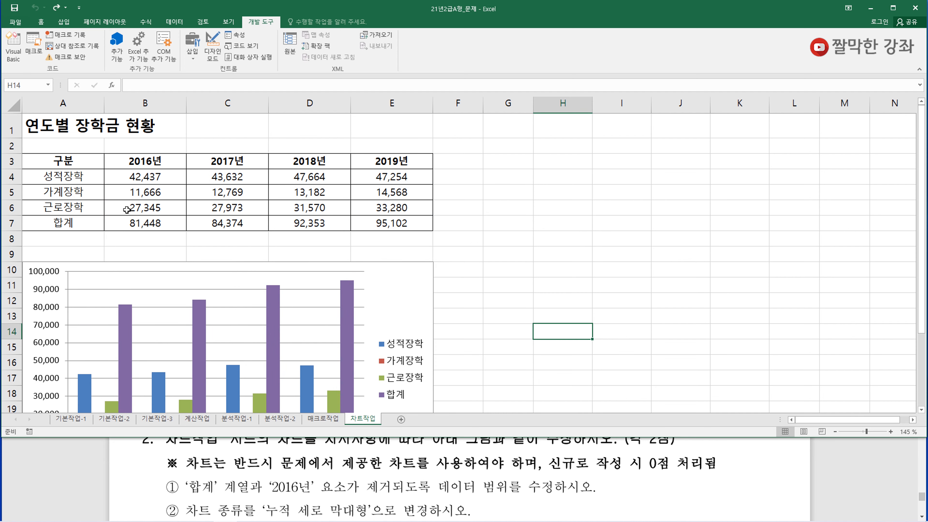
pyautogui.click(399, 281)
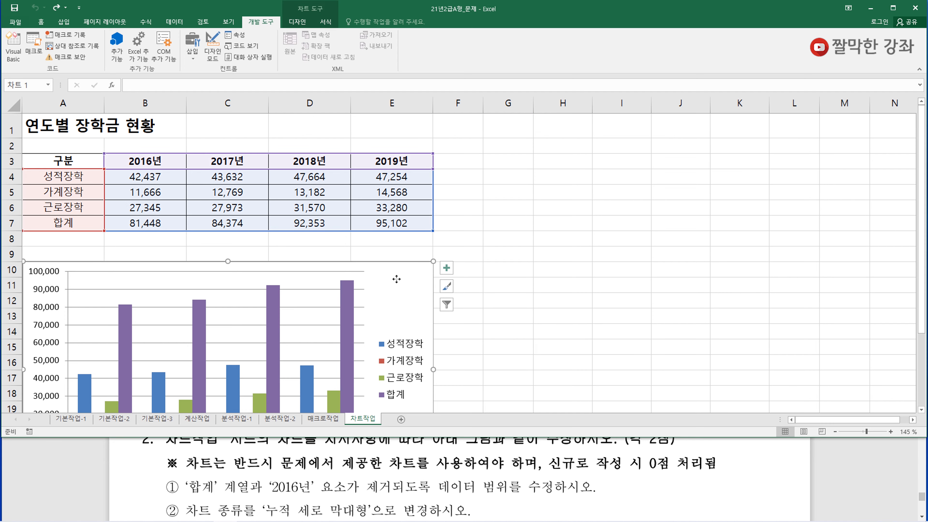
pyautogui.rightClick(397, 279)
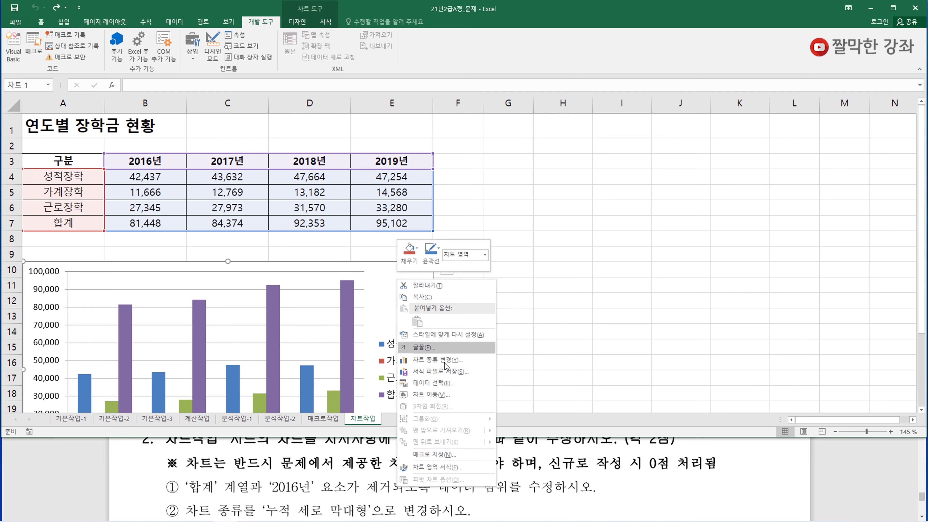
pyautogui.click(433, 383)
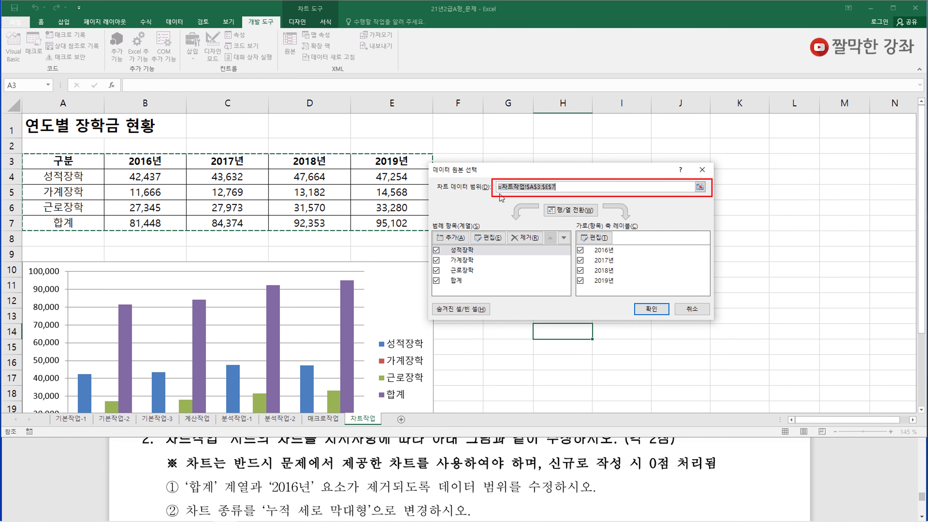
pyautogui.moveTo(79, 160); pyautogui.dragTo(69, 205)
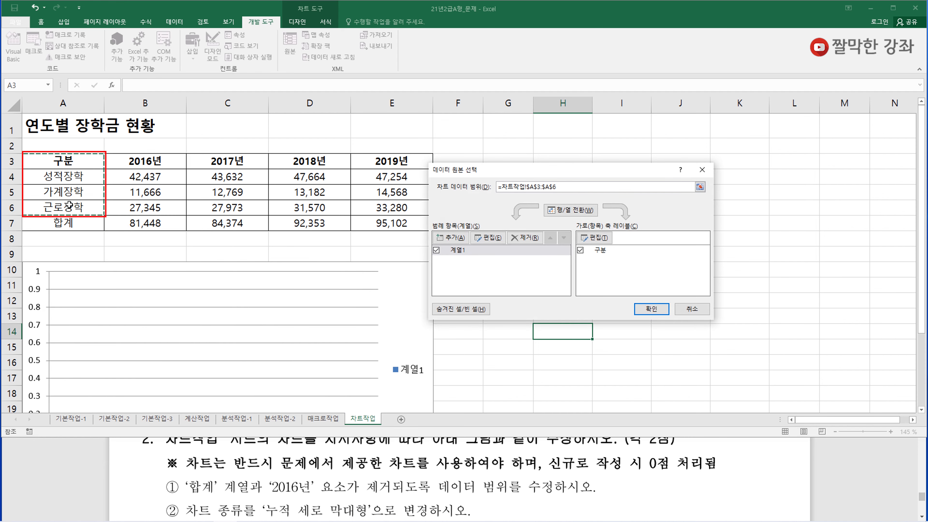
pyautogui.moveTo(224, 161); pyautogui.dragTo(380, 211)
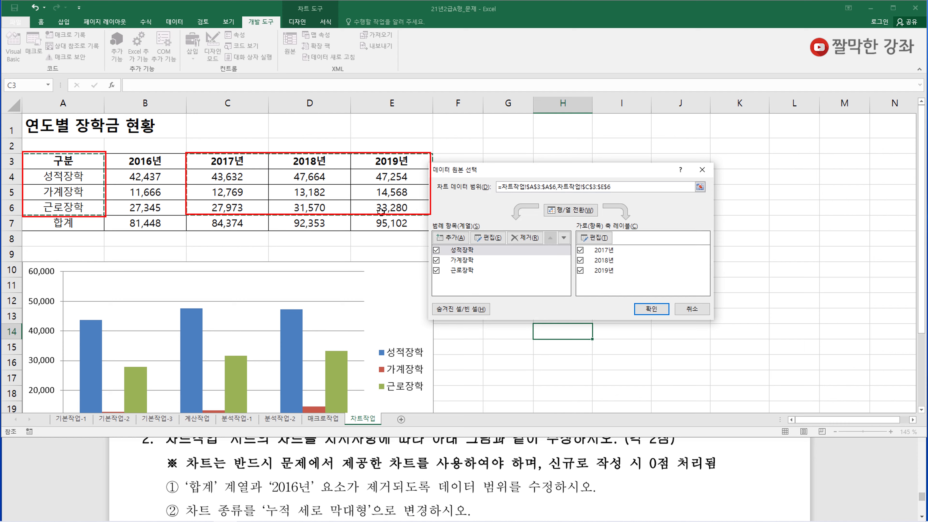
pyautogui.click(653, 309)
pyautogui.click(510, 317)
pyautogui.scroll(-2, 509, 316)
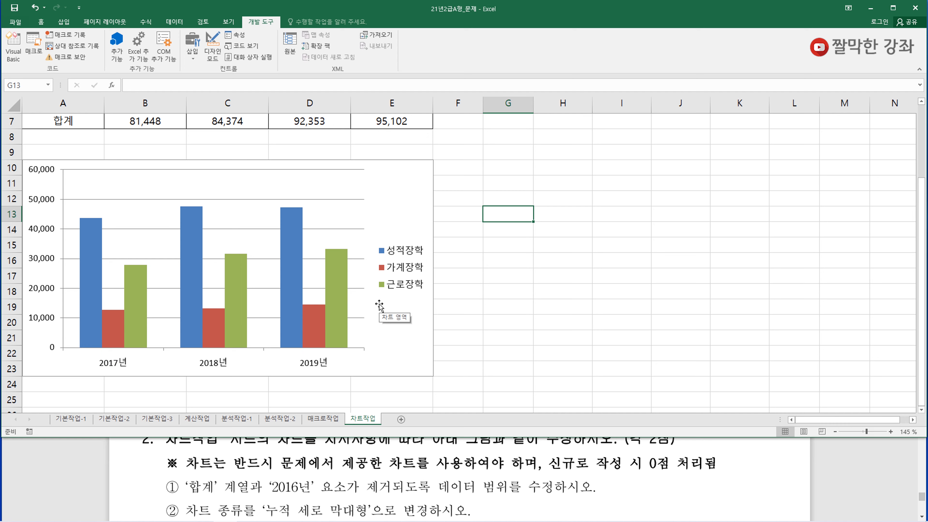
pyautogui.click(508, 261)
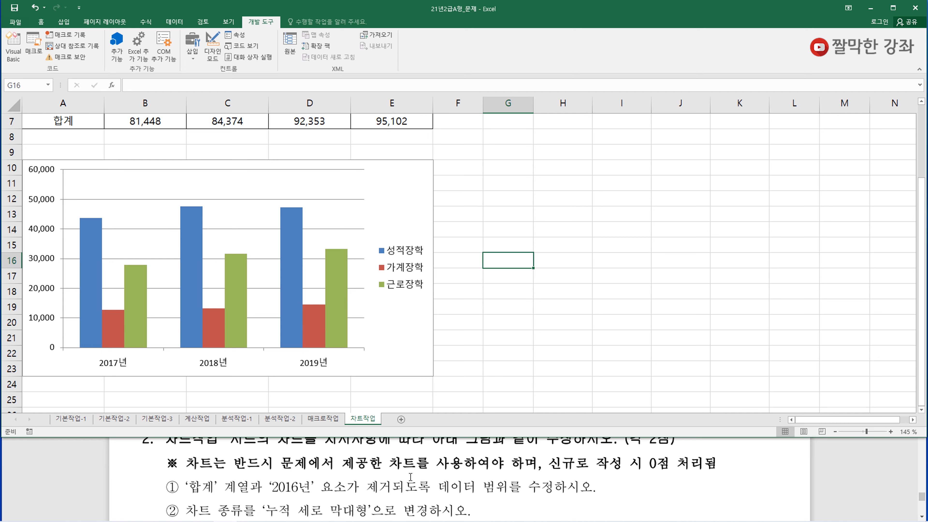
# Step: Read the next chart instruction in the exam PDF and change the chart type to 누적 세로 막대형
pyautogui.click(475, 475)
pyautogui.scroll(-1, 429, 468)
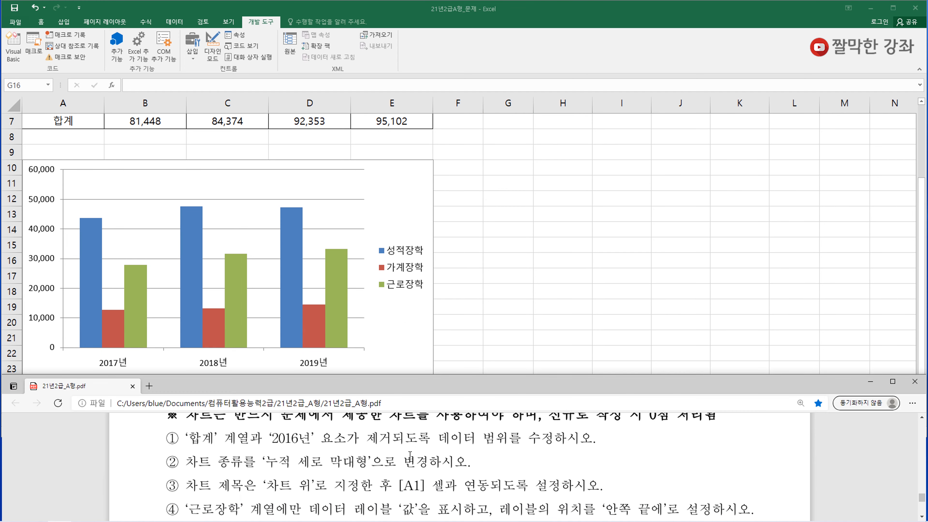
pyautogui.click(412, 179)
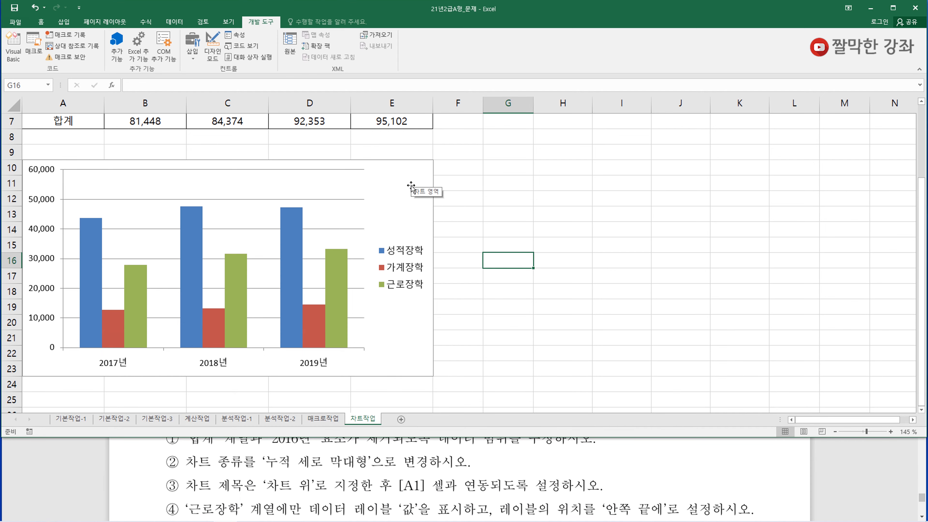
pyautogui.rightClick(410, 190)
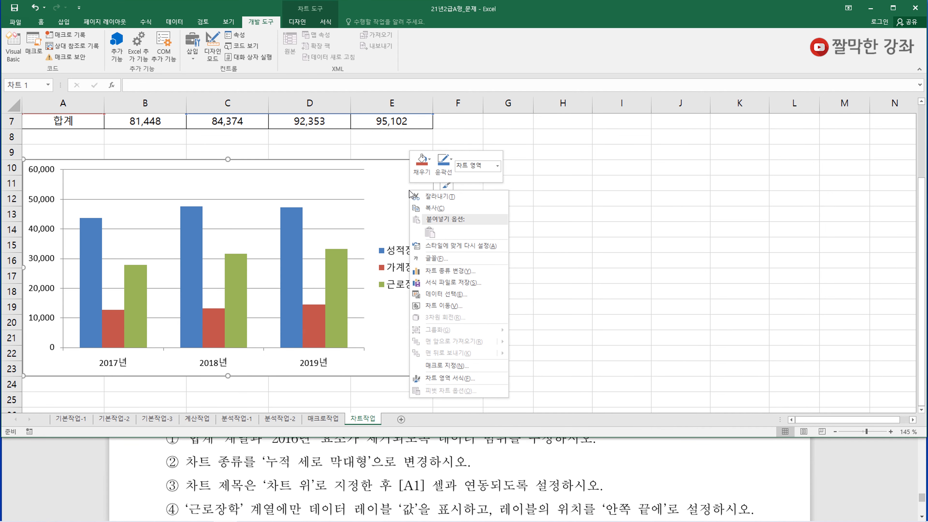
pyautogui.click(450, 271)
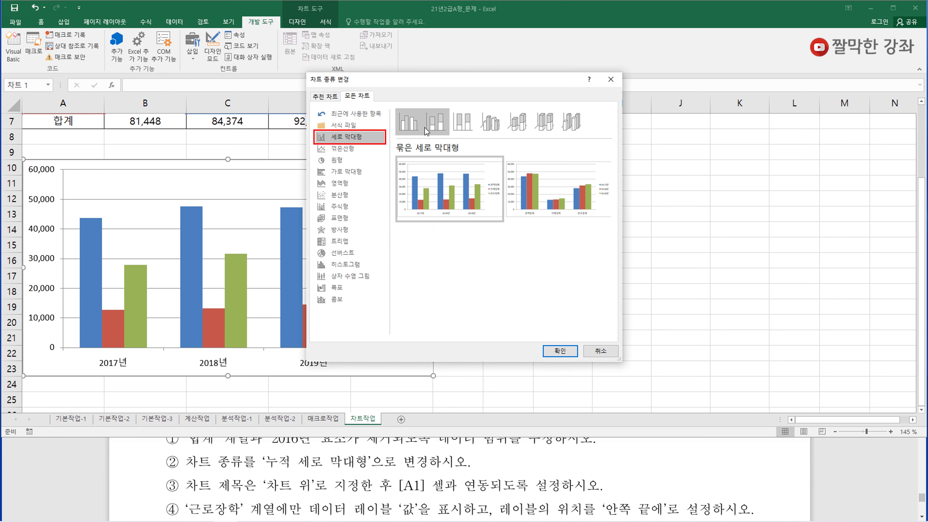
pyautogui.click(437, 124)
pyautogui.moveTo(458, 163)
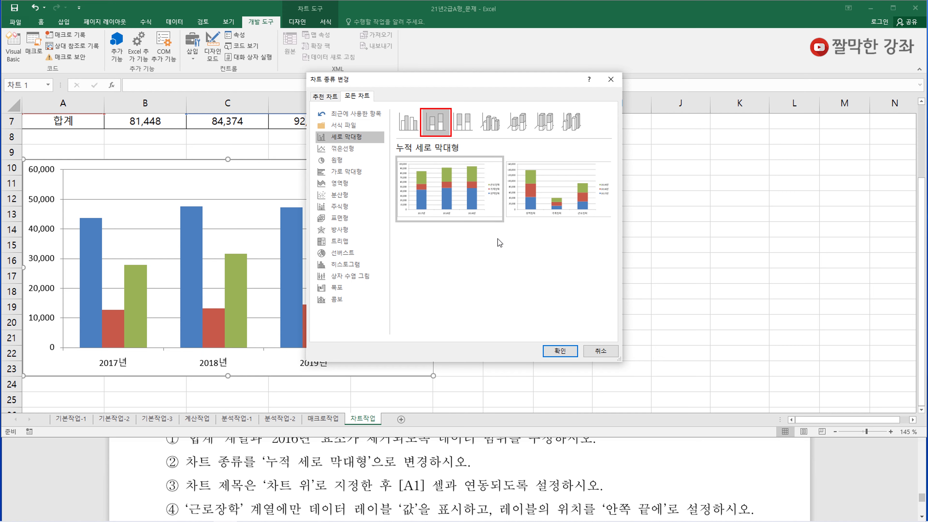
pyautogui.click(558, 350)
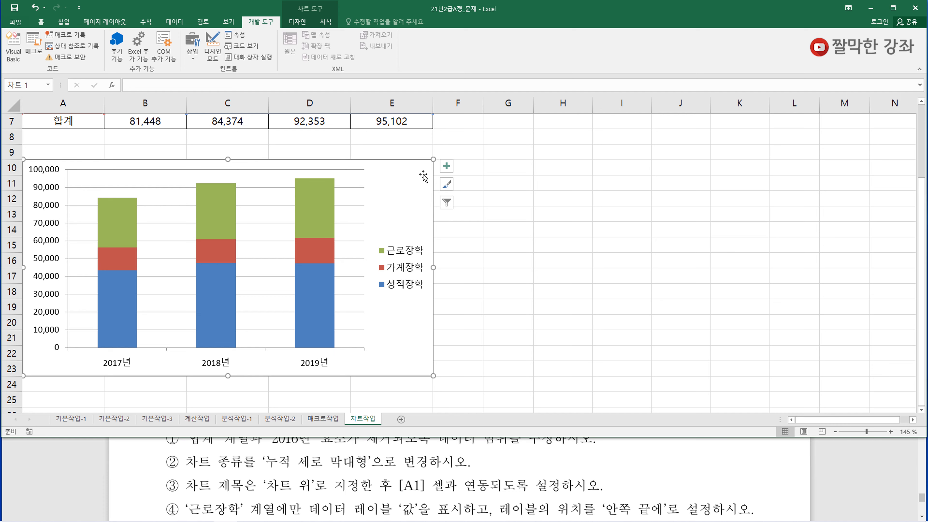
# Step: Add a chart title above the chart and link it to cell A1 of the 차트작업 sheet
pyautogui.click(447, 166)
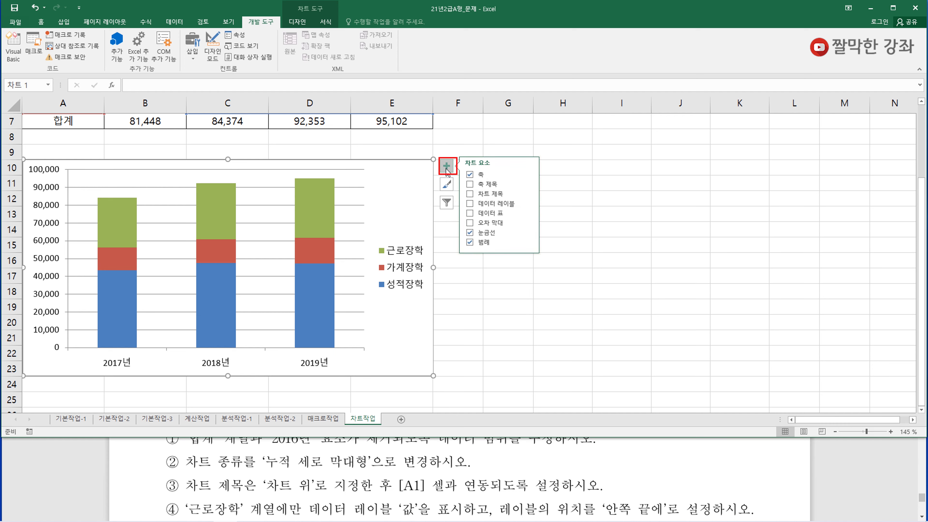
pyautogui.click(471, 195)
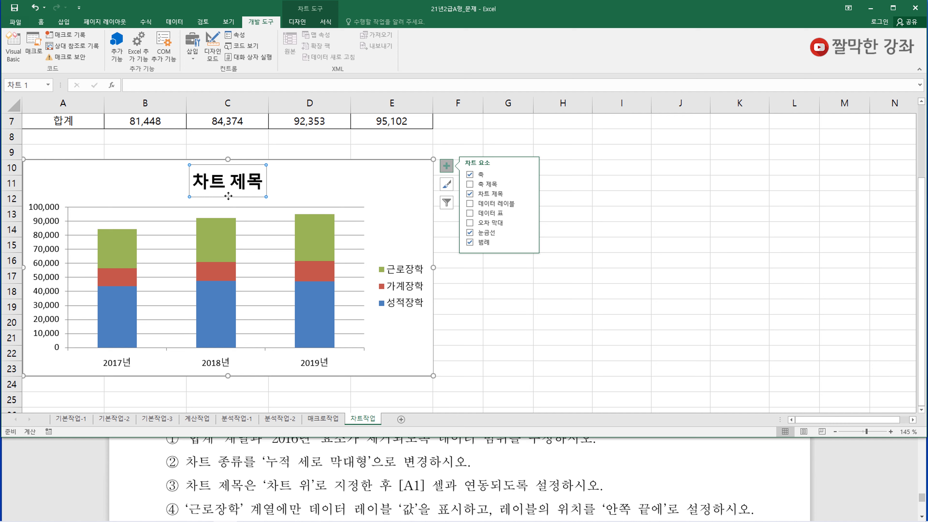
pyautogui.click(141, 85)
pyautogui.write('=')
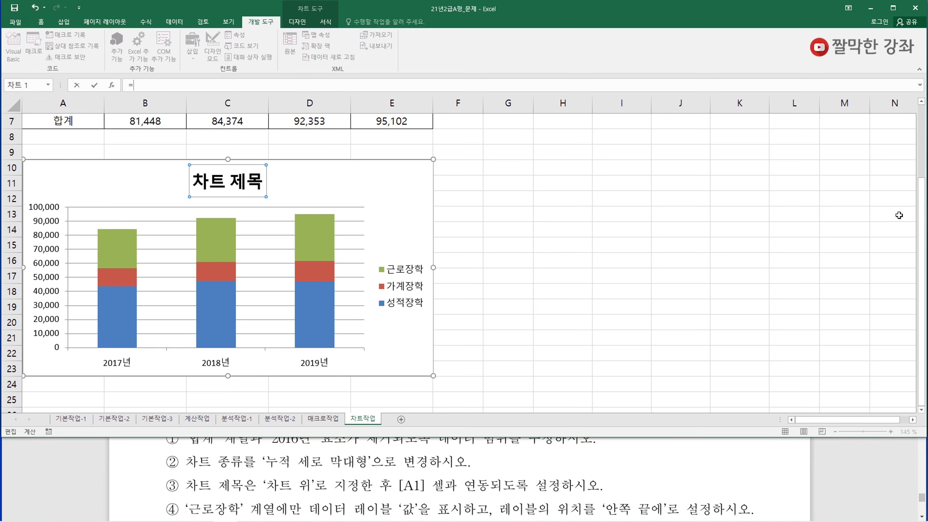
pyautogui.scroll(2, 917, 208)
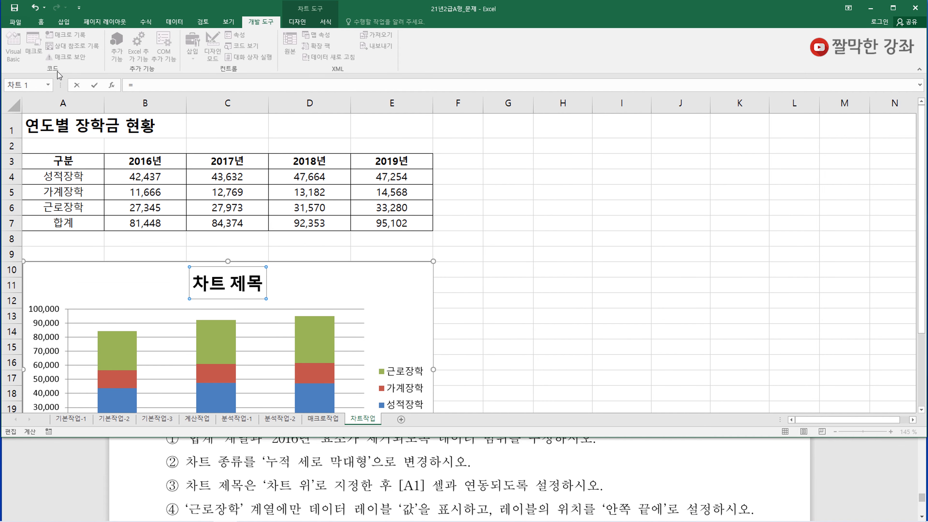
pyautogui.click(52, 126)
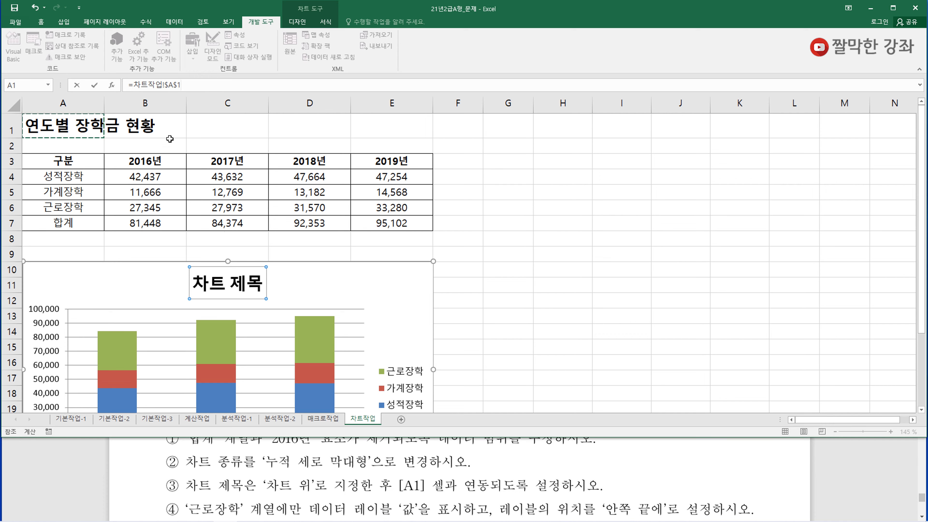
pyautogui.press('Return')
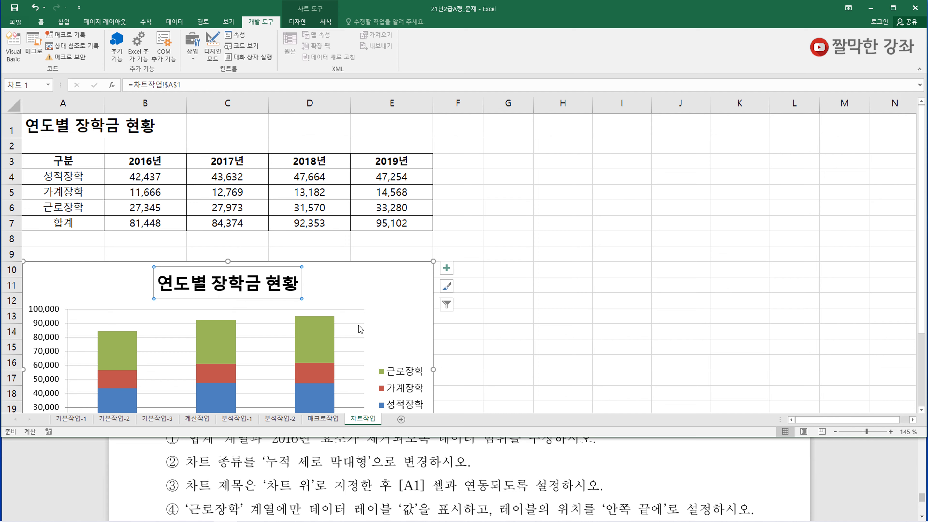
# Step: Following the exam PDF, add value data labels to the 근로장학 series only, positioned at 안쪽 끝에, and check their format options
pyautogui.click(374, 473)
pyautogui.scroll(-2, 375, 471)
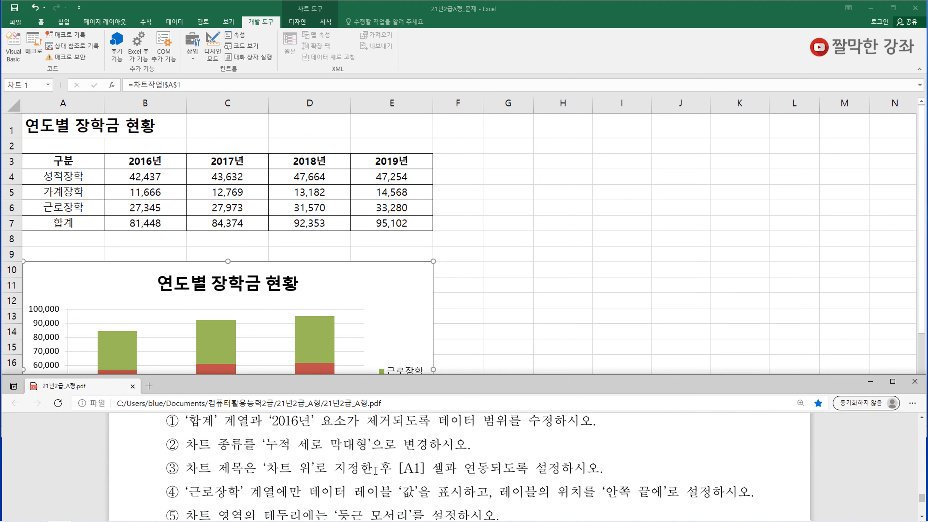
pyautogui.click(408, 281)
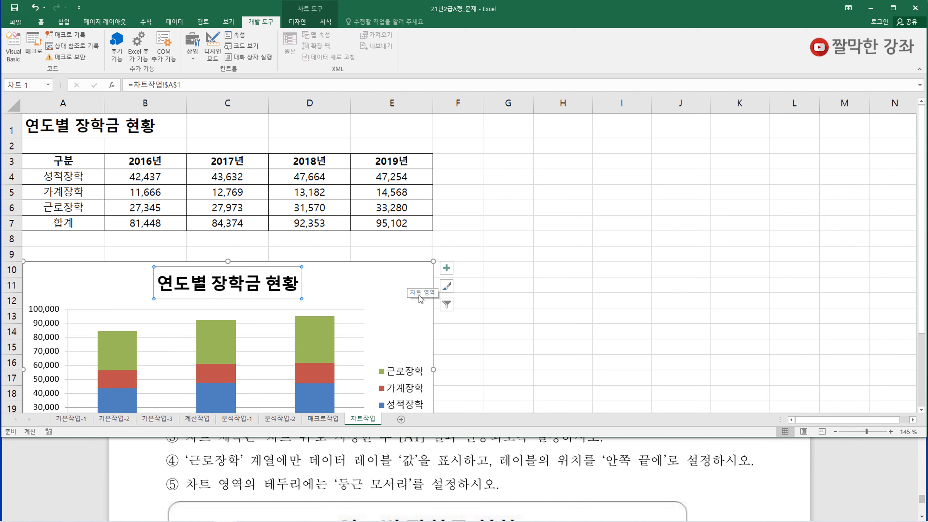
pyautogui.scroll(-2, 419, 281)
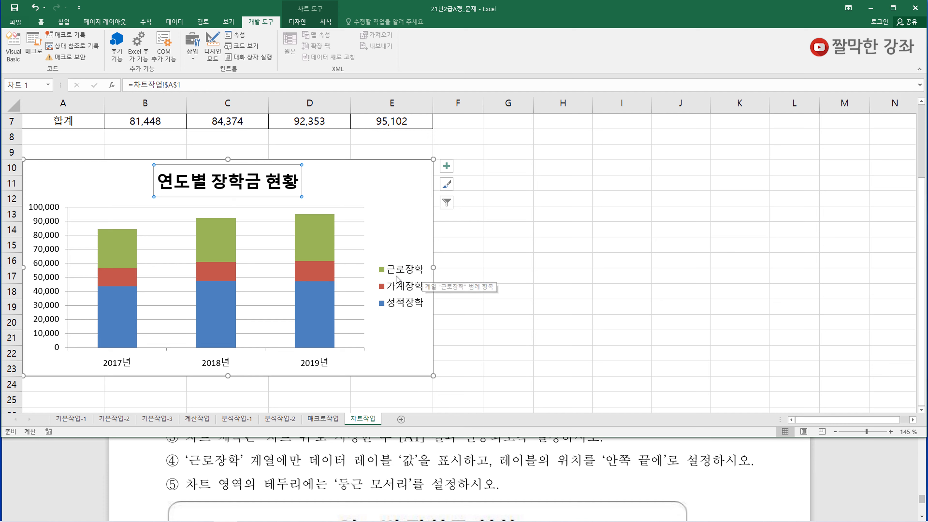
pyautogui.click(319, 236)
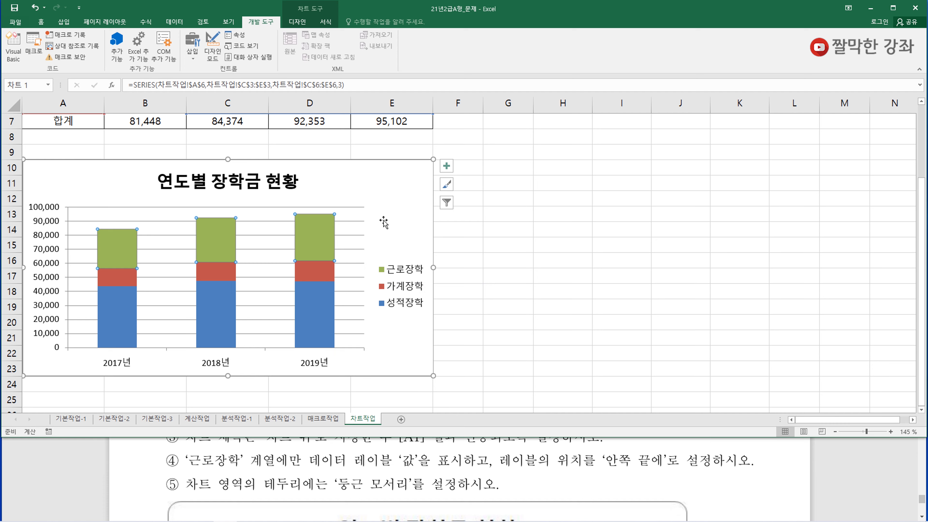
pyautogui.click(446, 167)
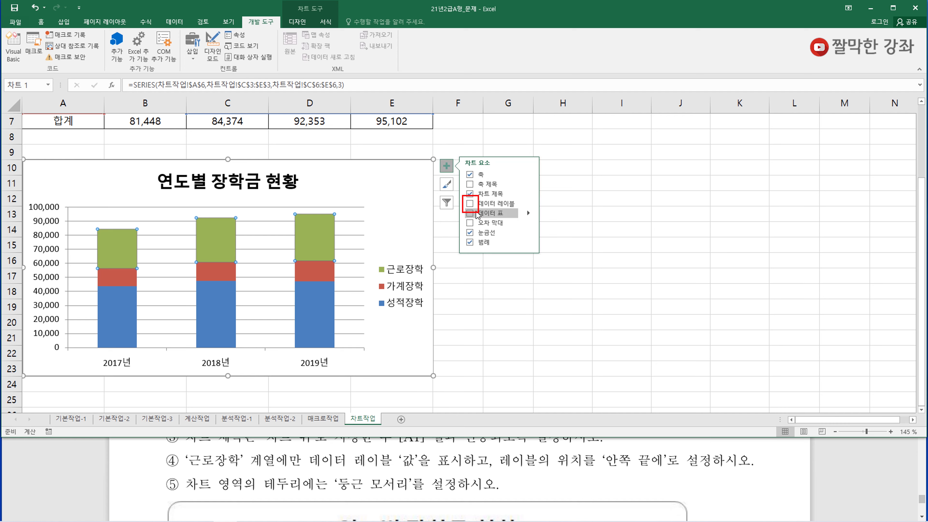
pyautogui.click(471, 204)
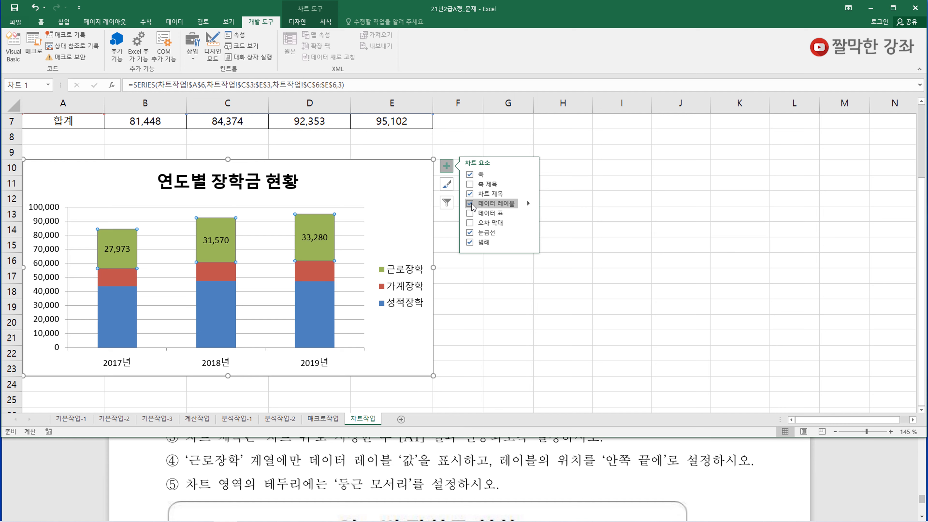
pyautogui.click(529, 203)
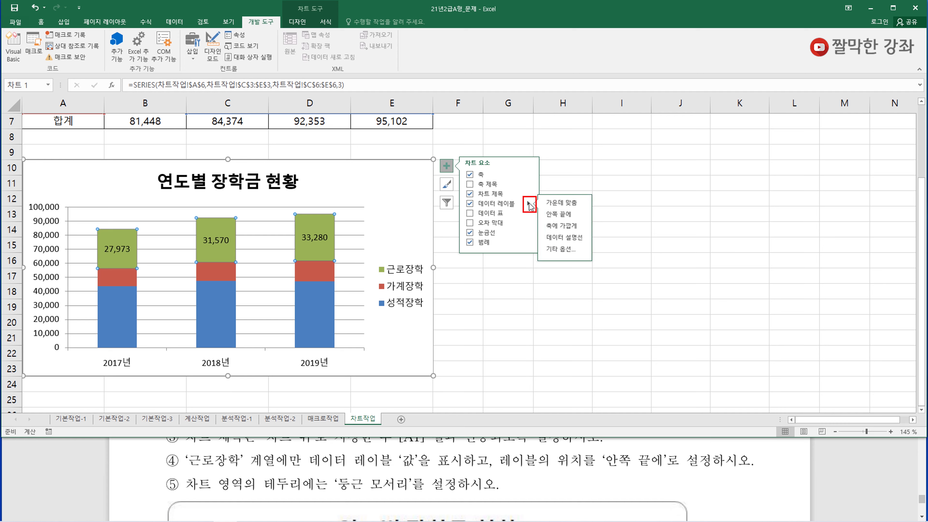
pyautogui.click(561, 216)
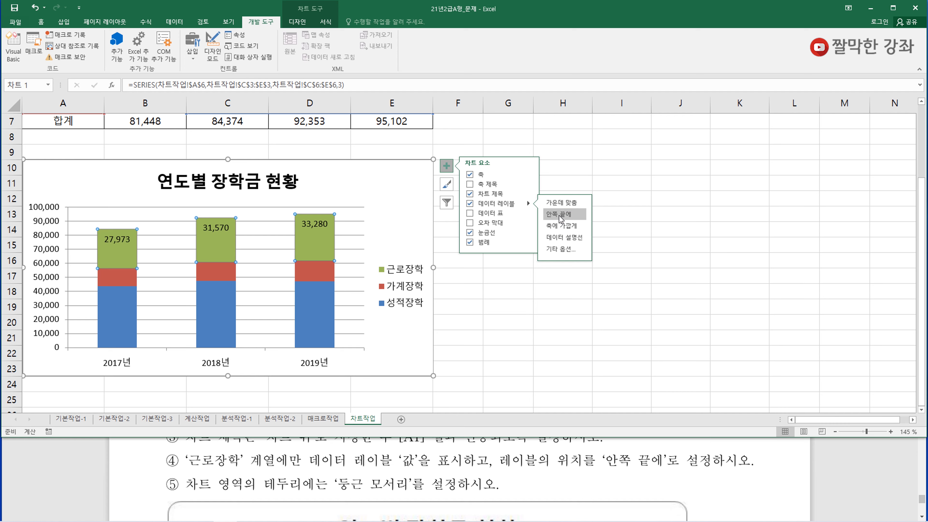
pyautogui.click(561, 249)
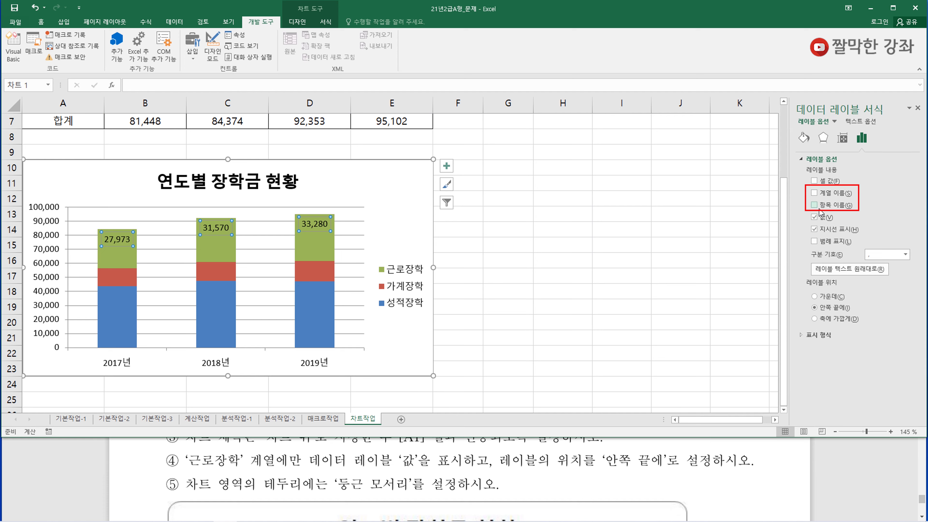
pyautogui.click(918, 108)
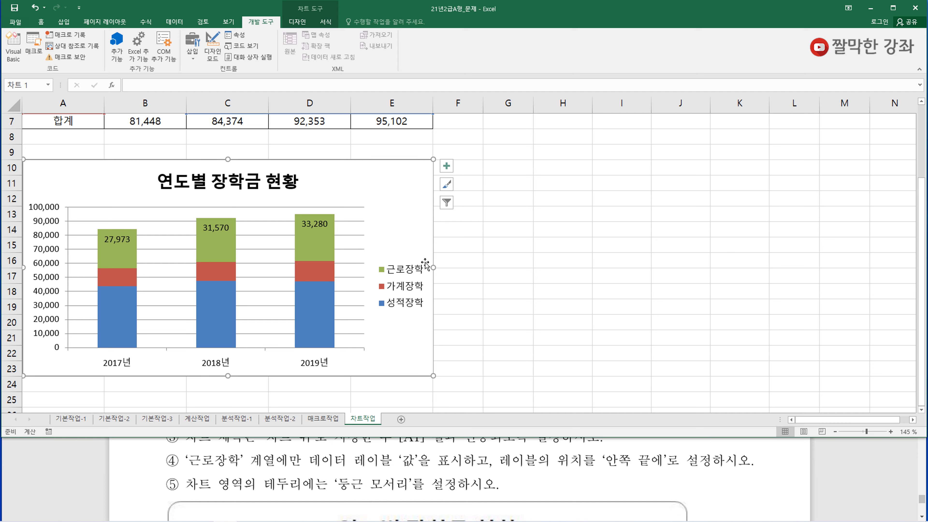
# Step: Apply 둥근 모서리 to the border of the chart area
pyautogui.doubleClick(400, 182)
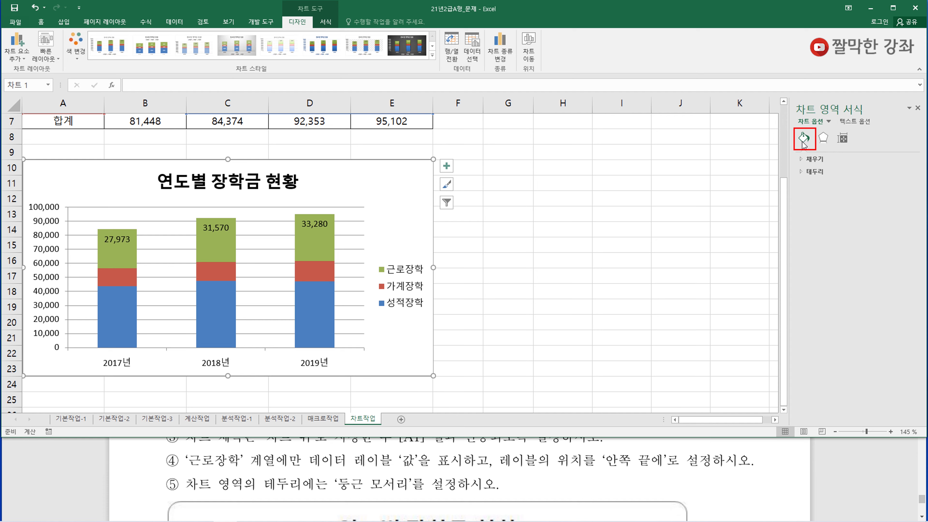
pyautogui.click(802, 175)
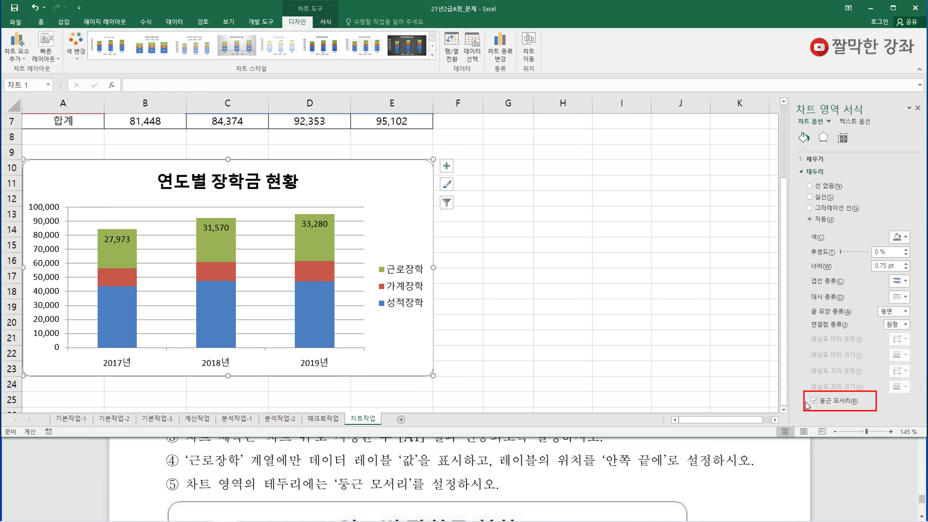
pyautogui.click(502, 222)
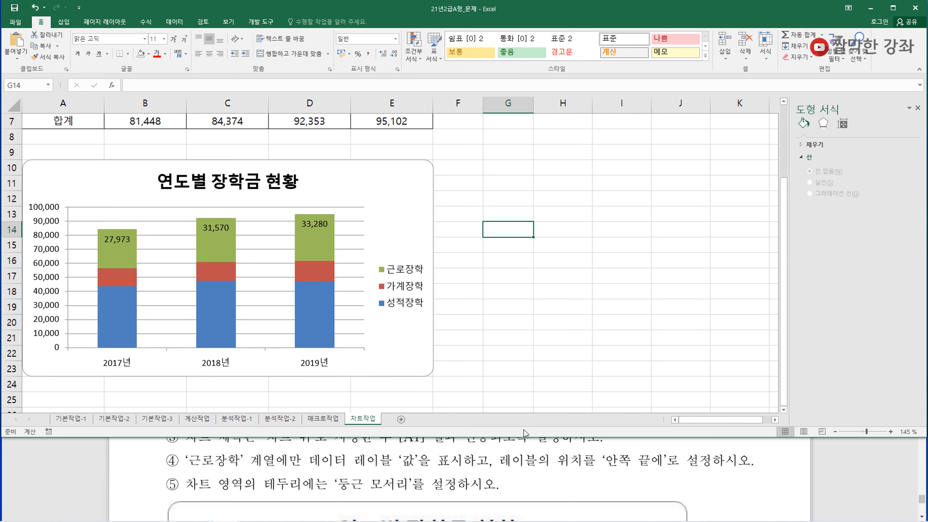
# Step: Compare the finished chart with the sample chart in the exam PDF and return to the workbook
pyautogui.click(523, 457)
pyautogui.scroll(-3, 523, 462)
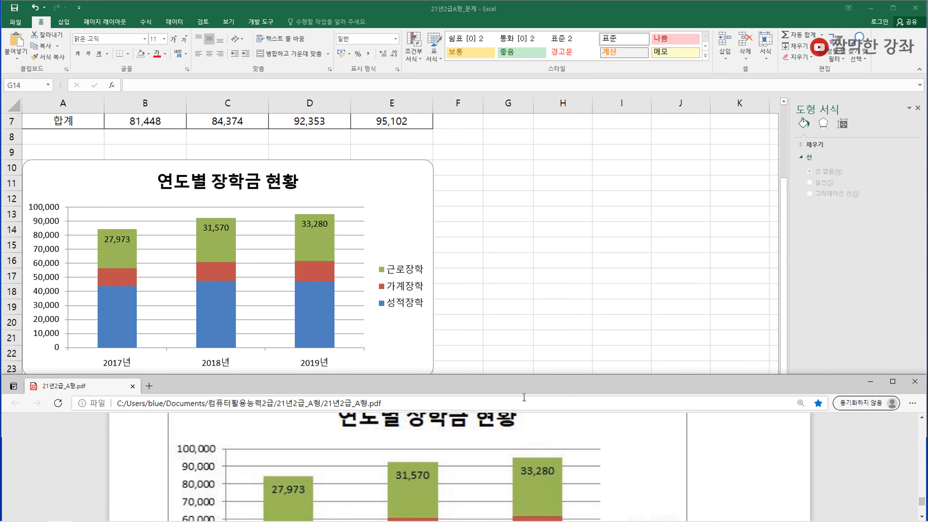
pyautogui.doubleClick(517, 383)
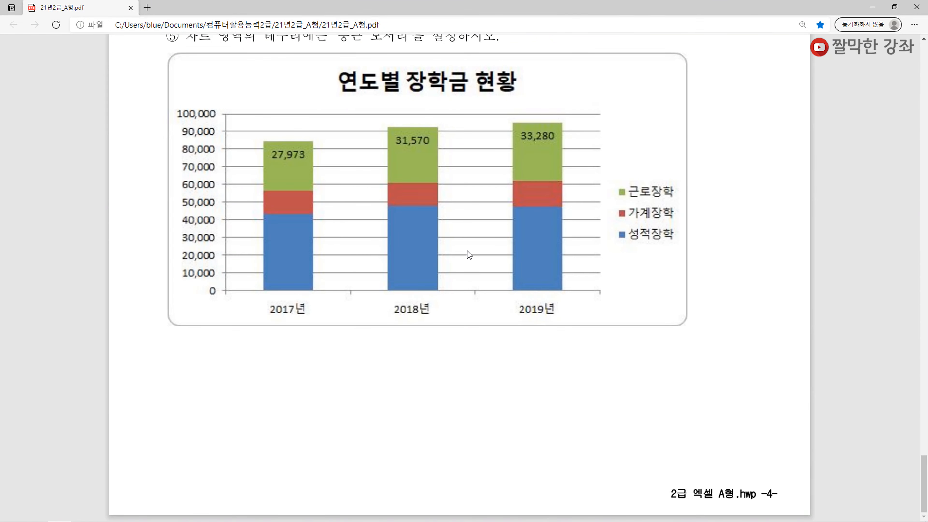
pyautogui.doubleClick(489, 7)
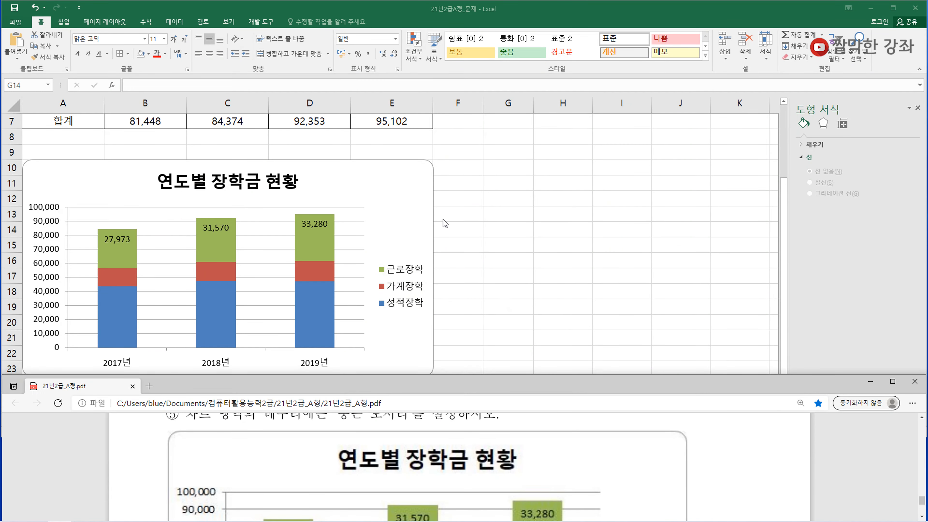
pyautogui.click(452, 235)
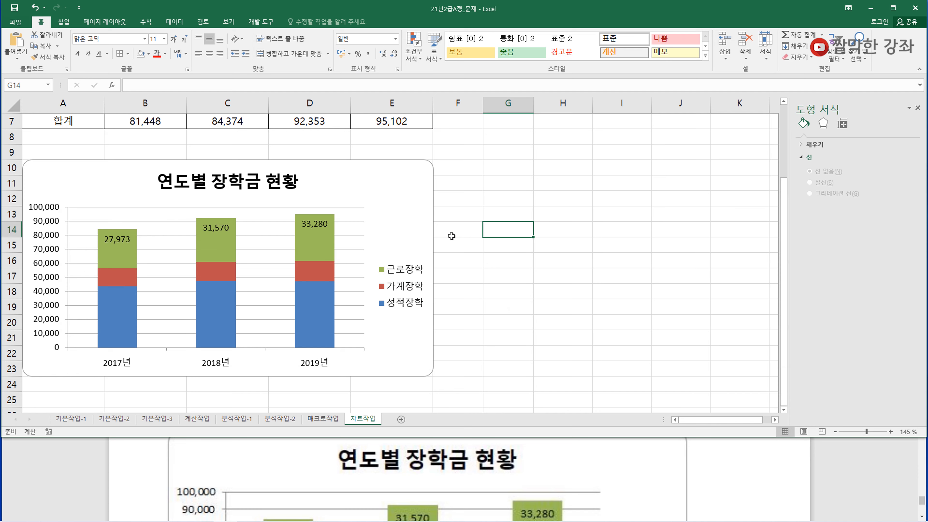